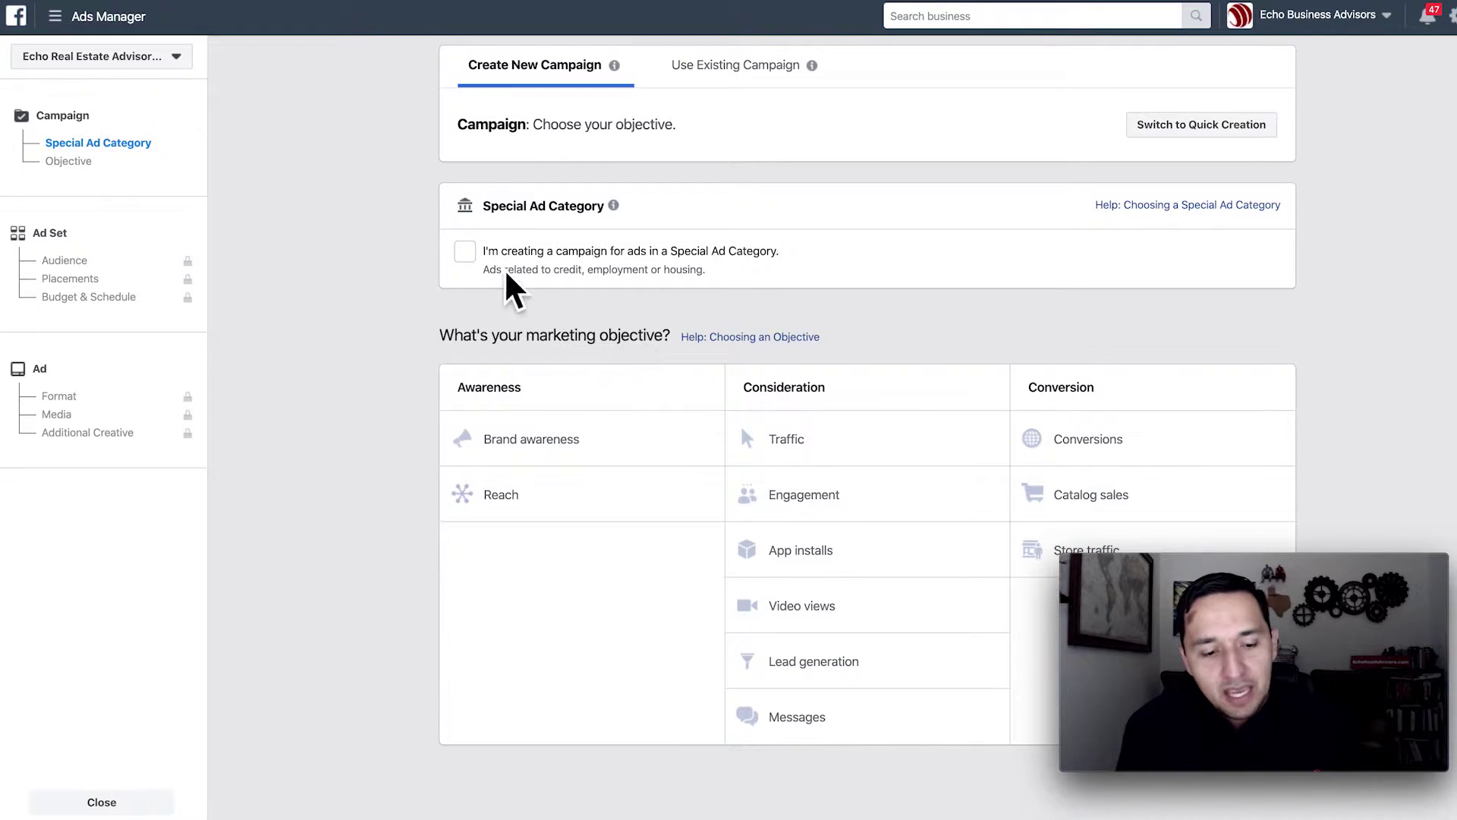
# Choose Traffic as the campaign objective with the special ad category left off, and continue to the ad set
pyautogui.click(465, 252)
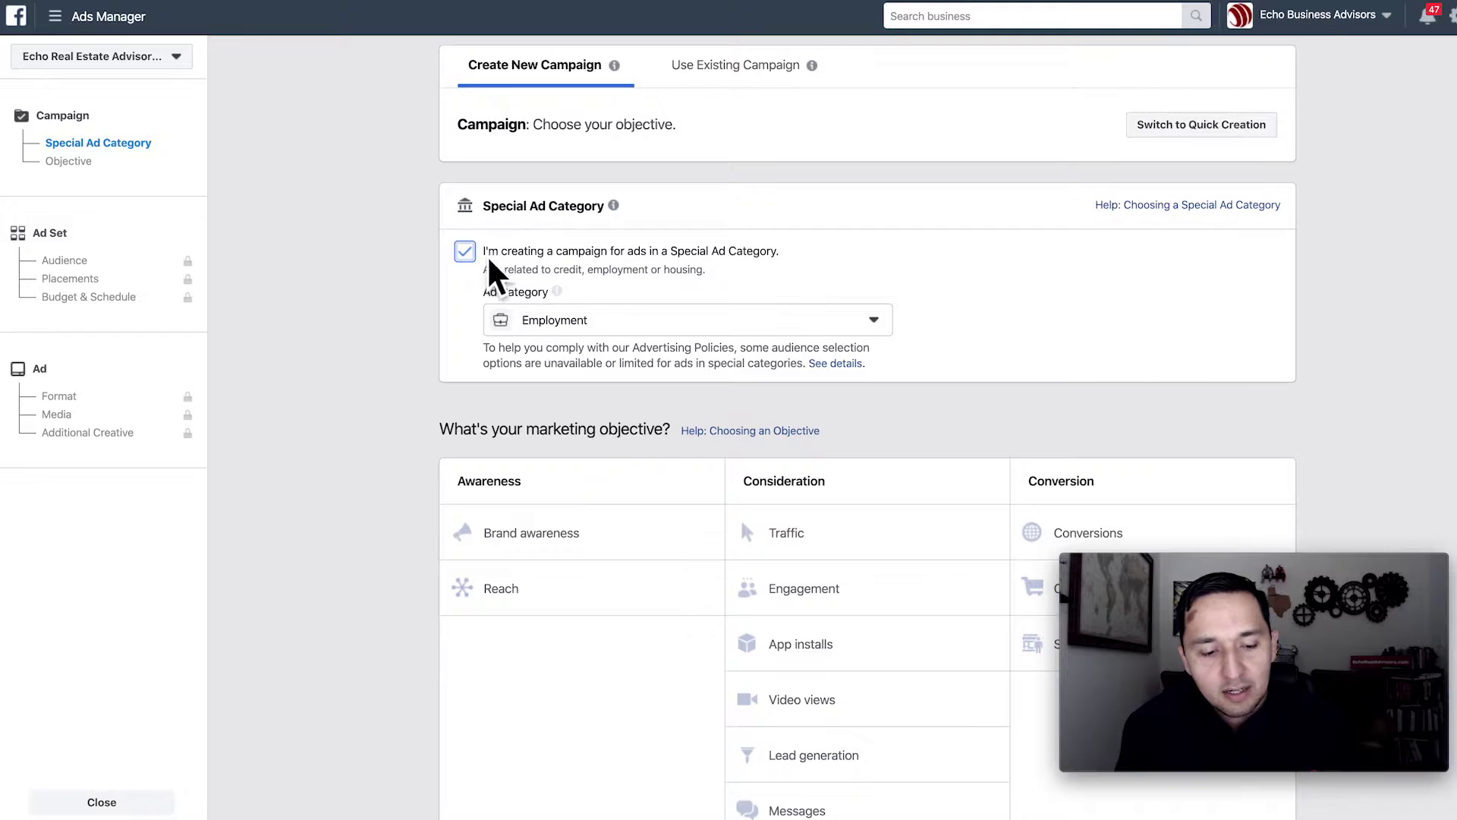
pyautogui.click(465, 252)
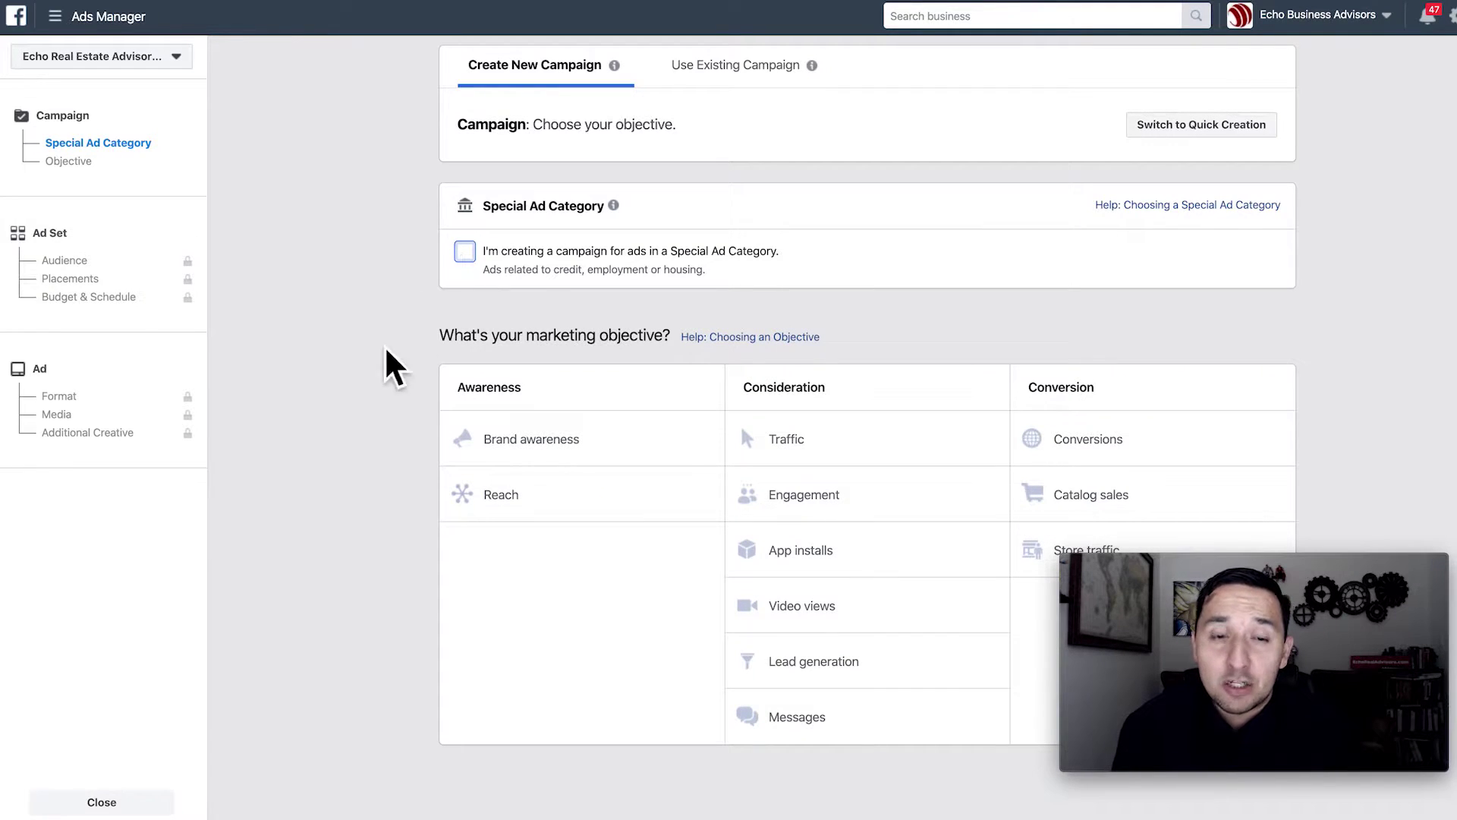
pyautogui.click(781, 443)
pyautogui.scroll(-5, 593, 627)
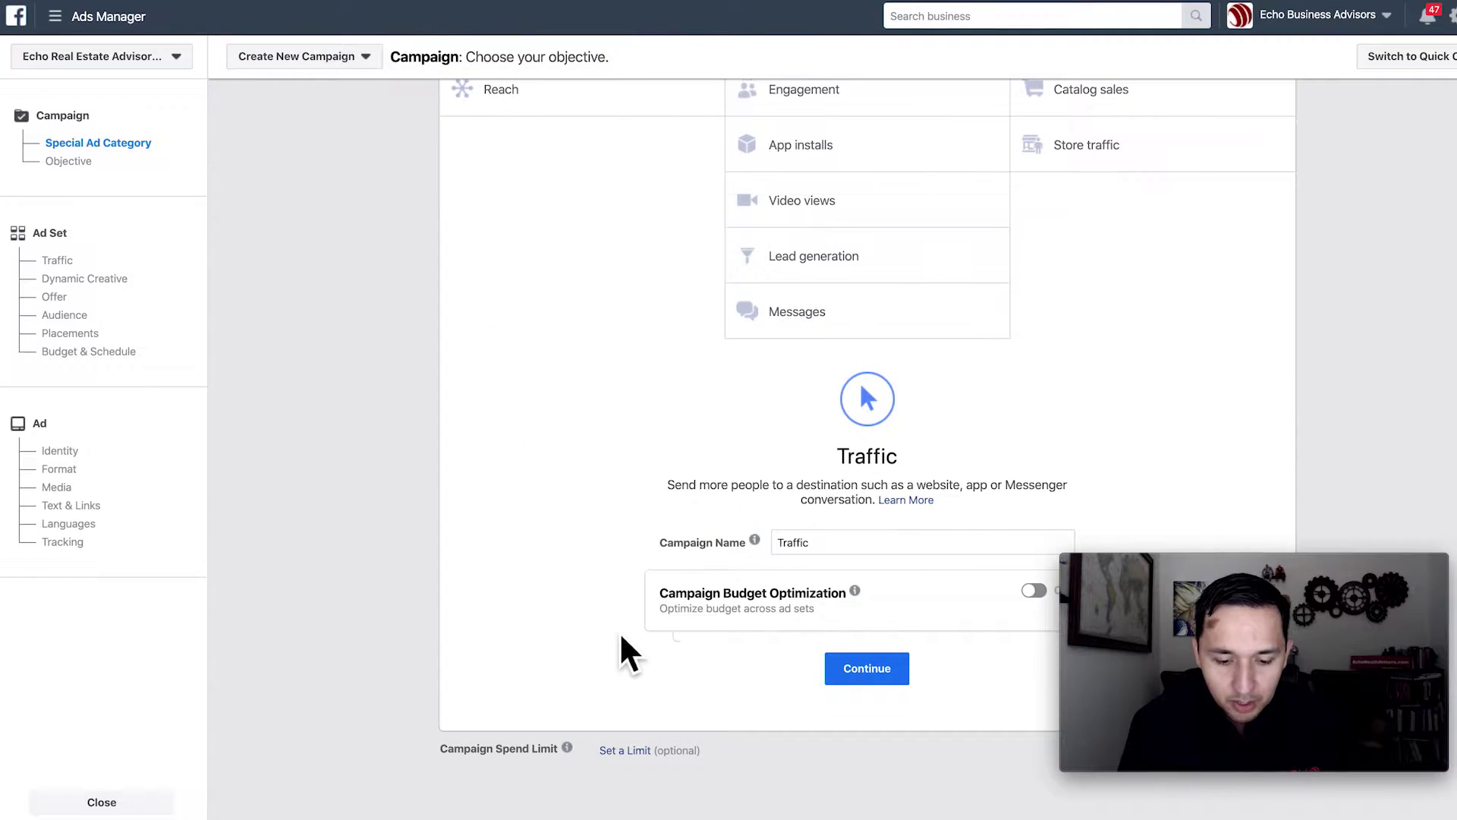
pyautogui.click(853, 674)
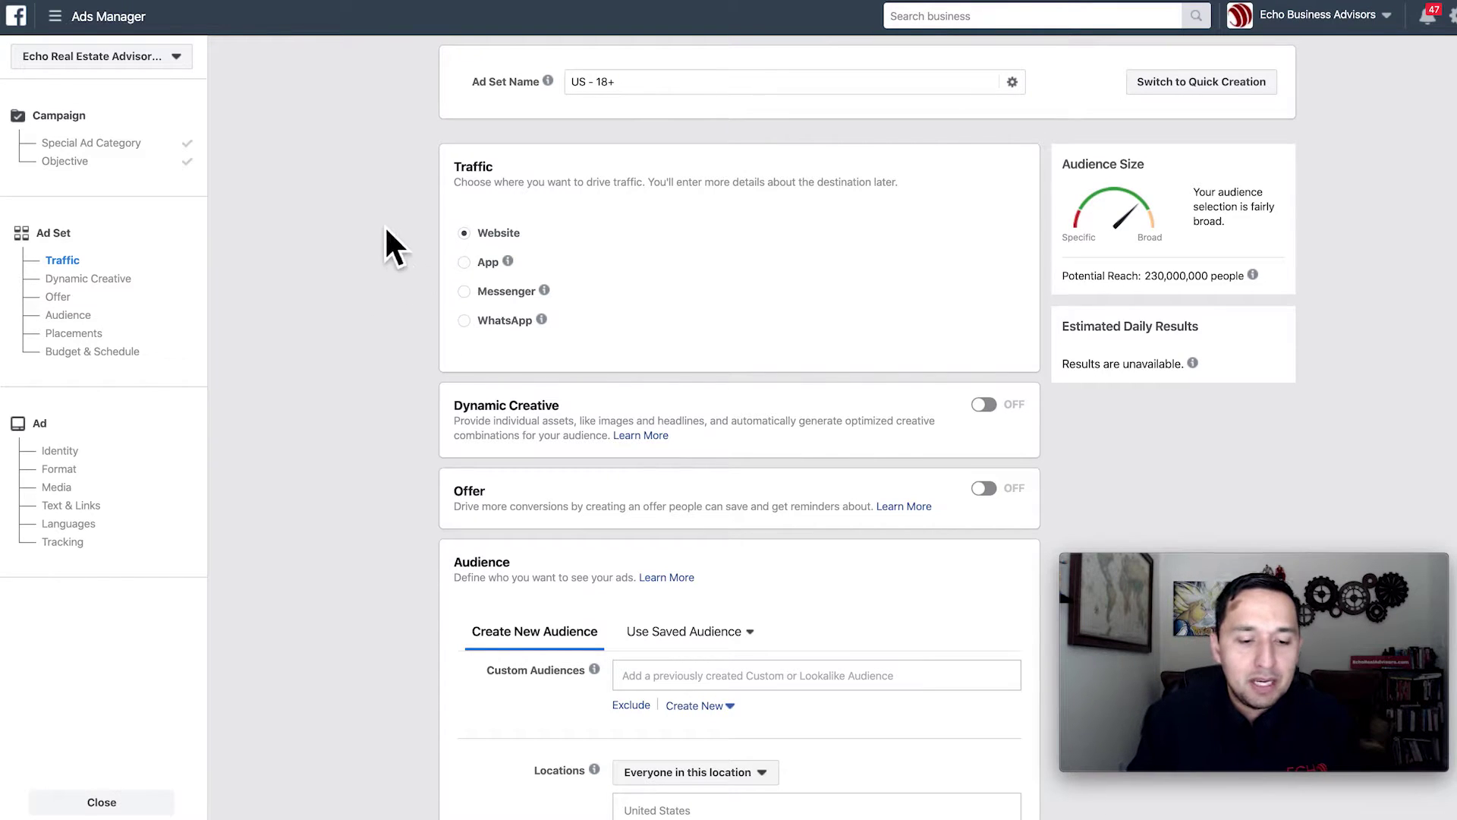
# Restrict the audience's location targeting to people who live in this location
pyautogui.scroll(-1, 558, 245)
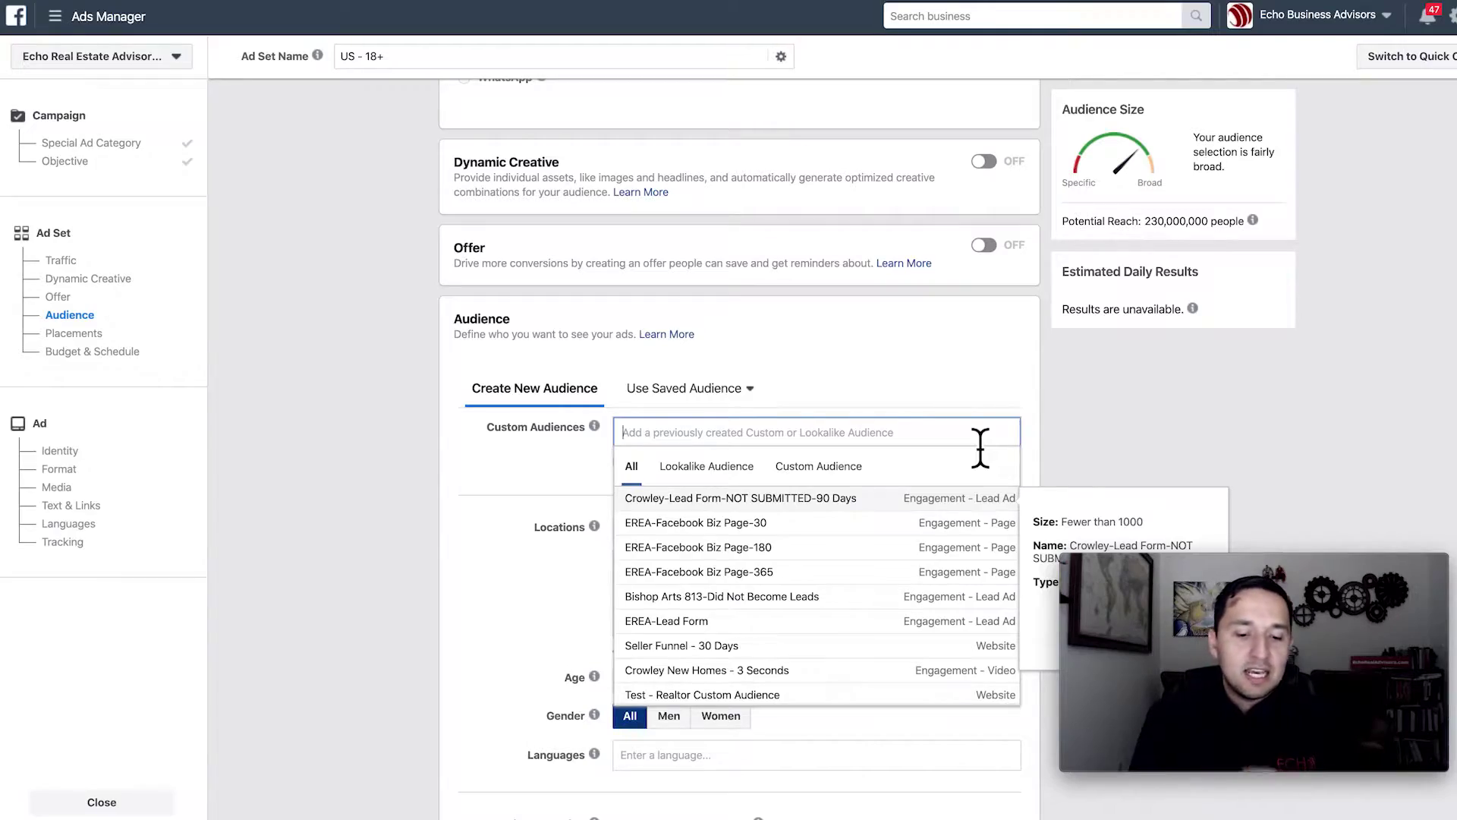
pyautogui.click(442, 471)
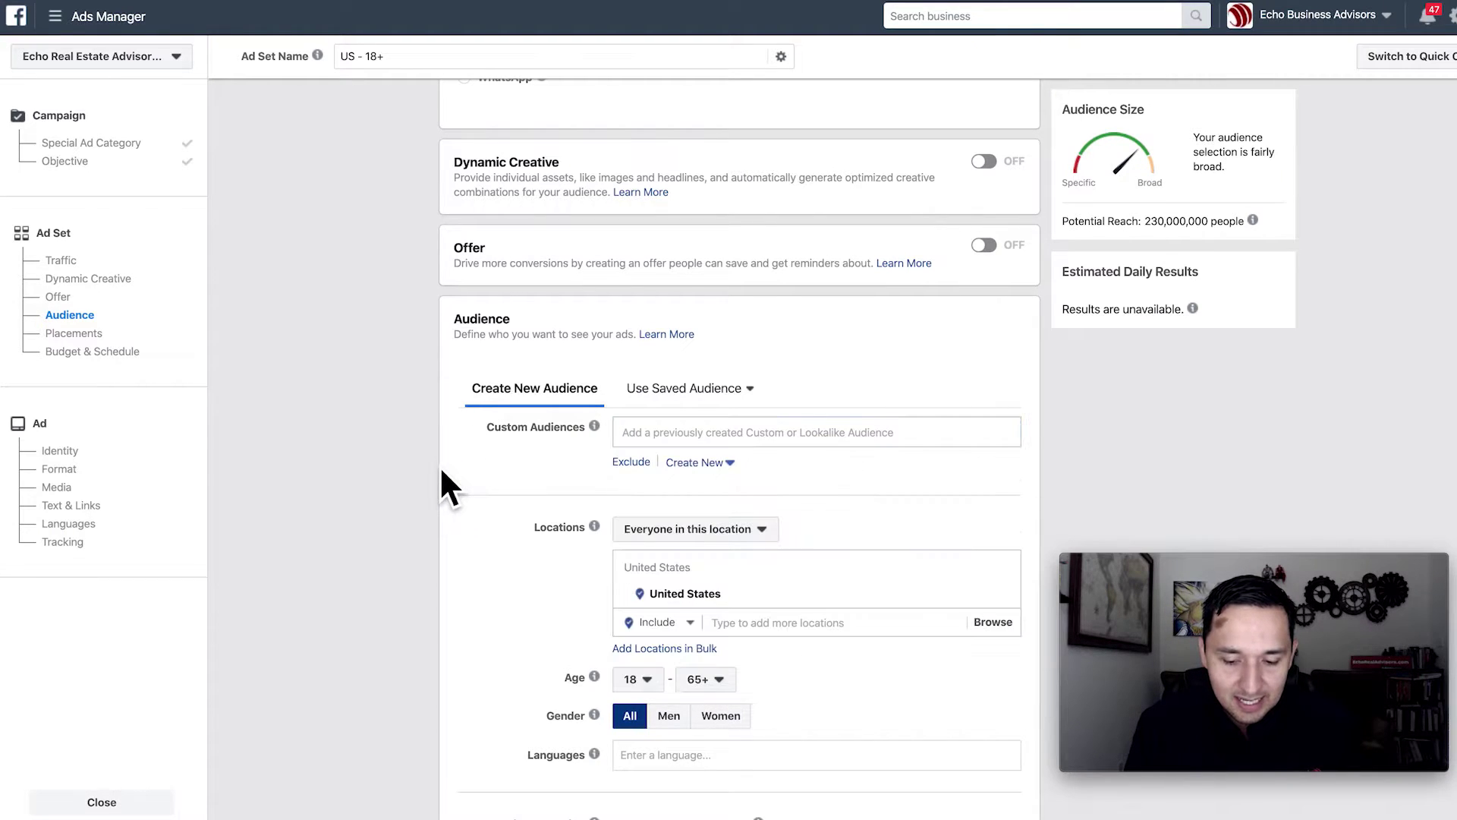
pyautogui.scroll(-1, 442, 474)
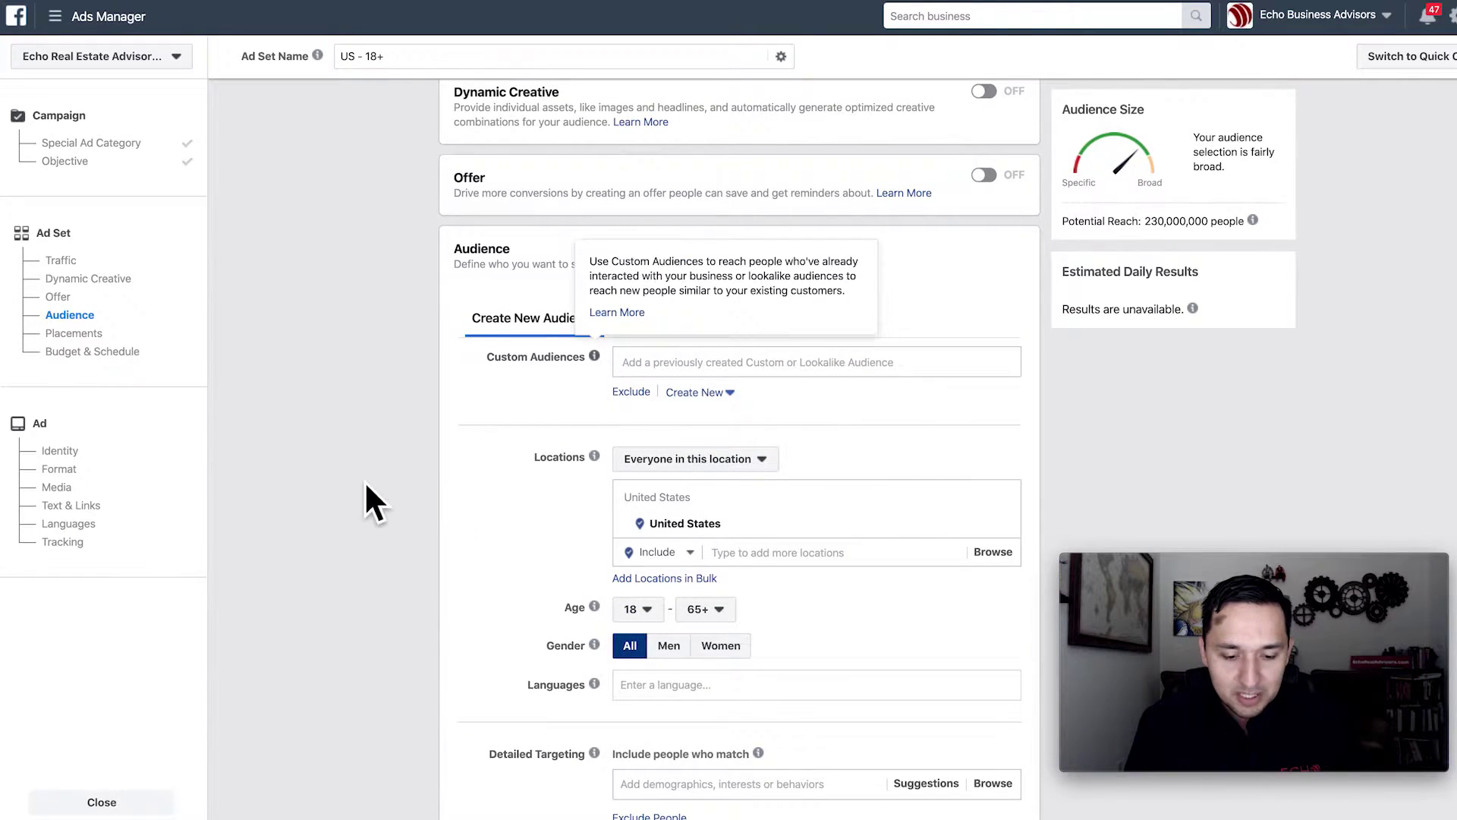
pyautogui.scroll(-1, 366, 484)
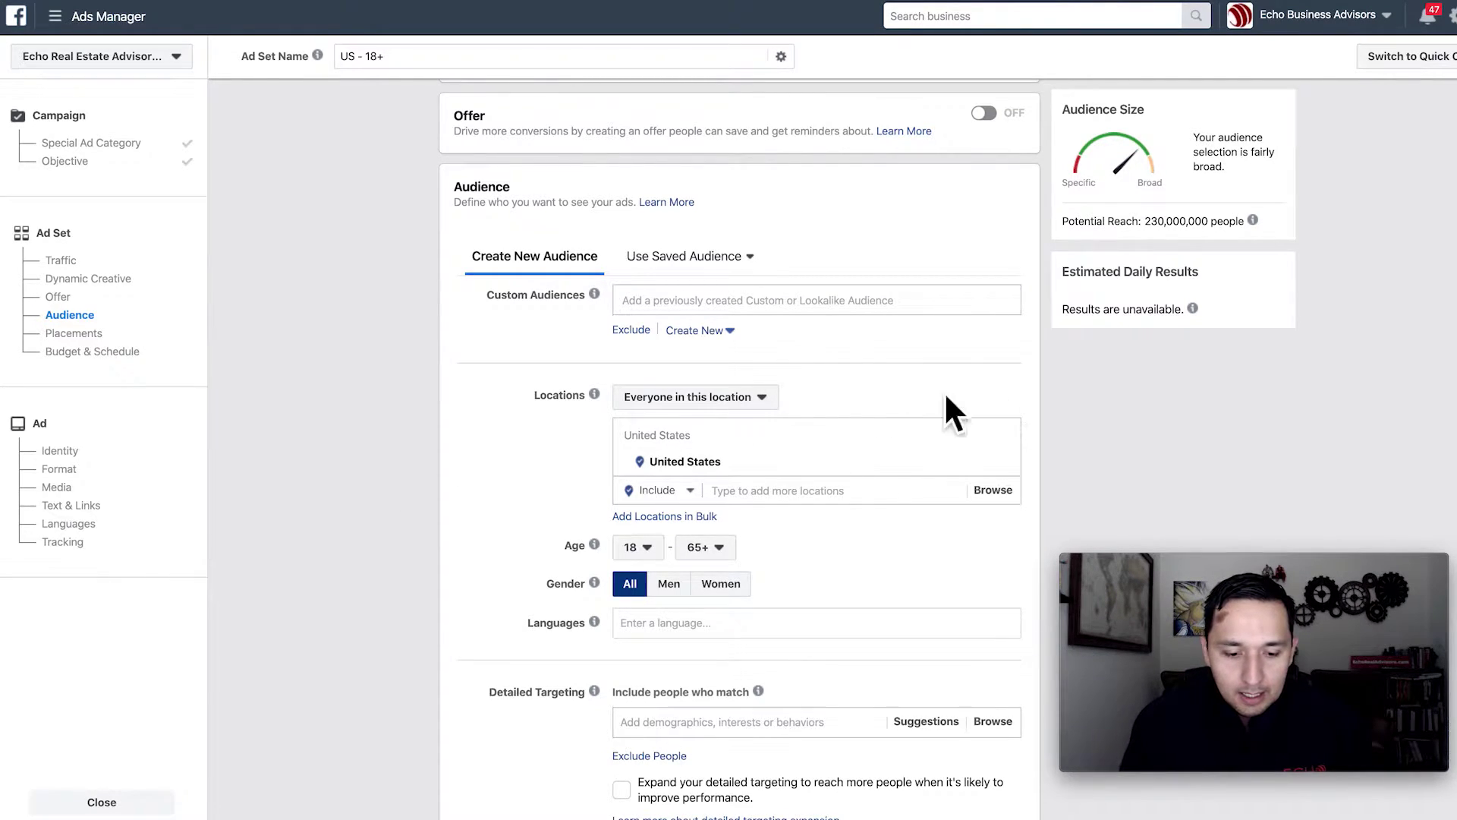
pyautogui.click(713, 397)
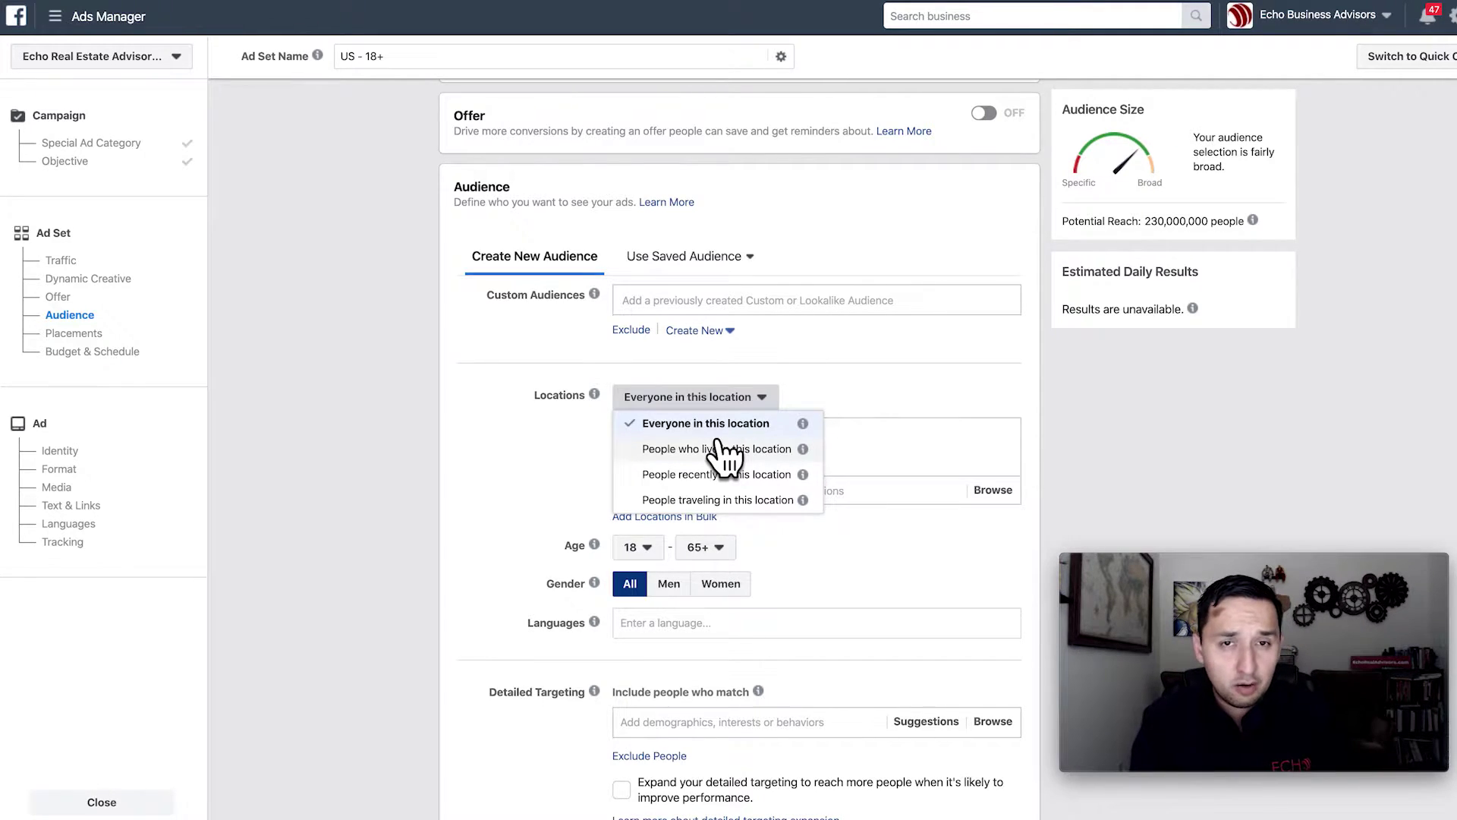
pyautogui.click(682, 450)
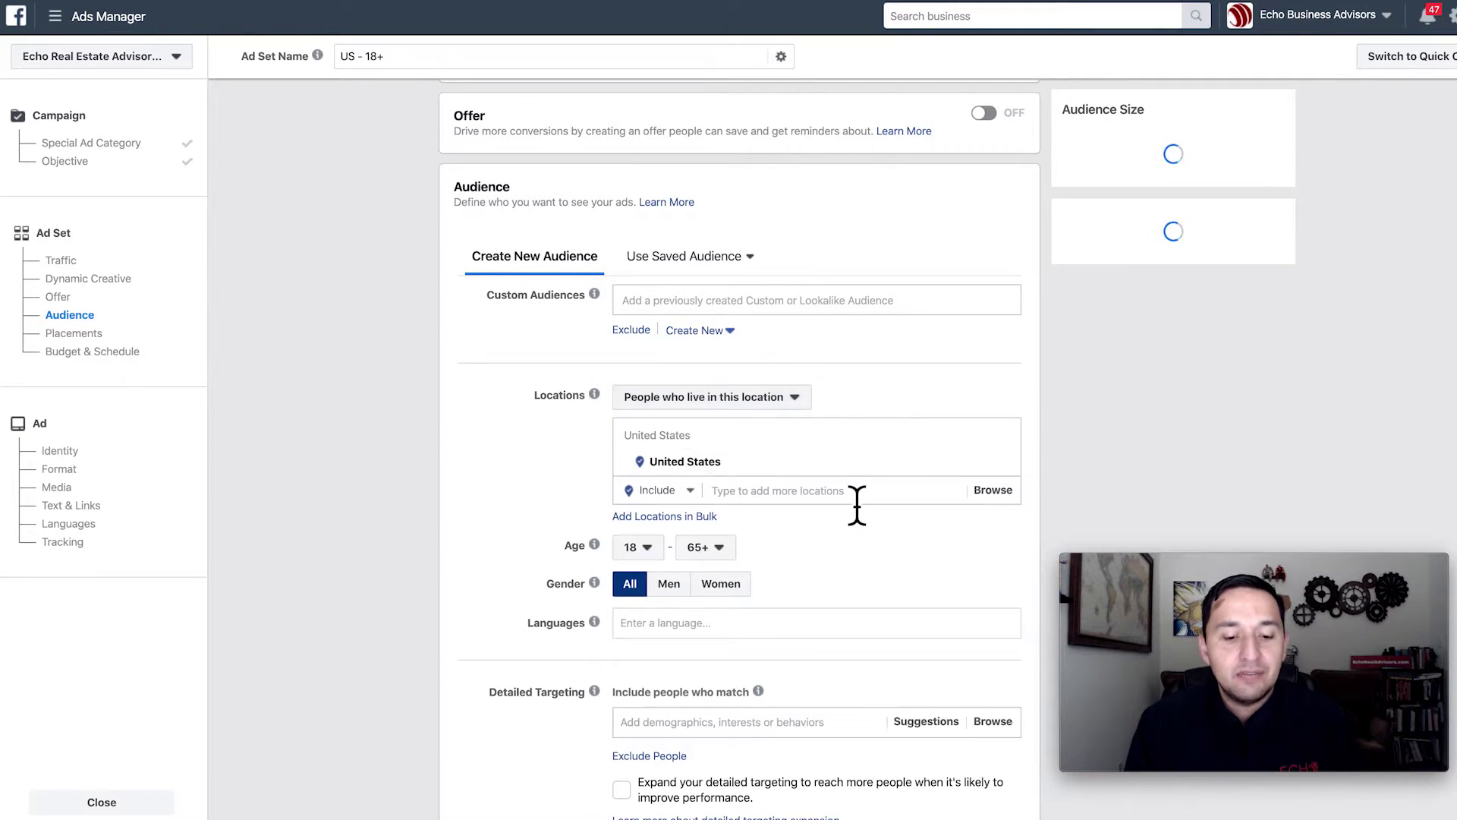
# Add the city of Southlake, Texas as the targeted location with a 10-mile radius
pyautogui.click(794, 493)
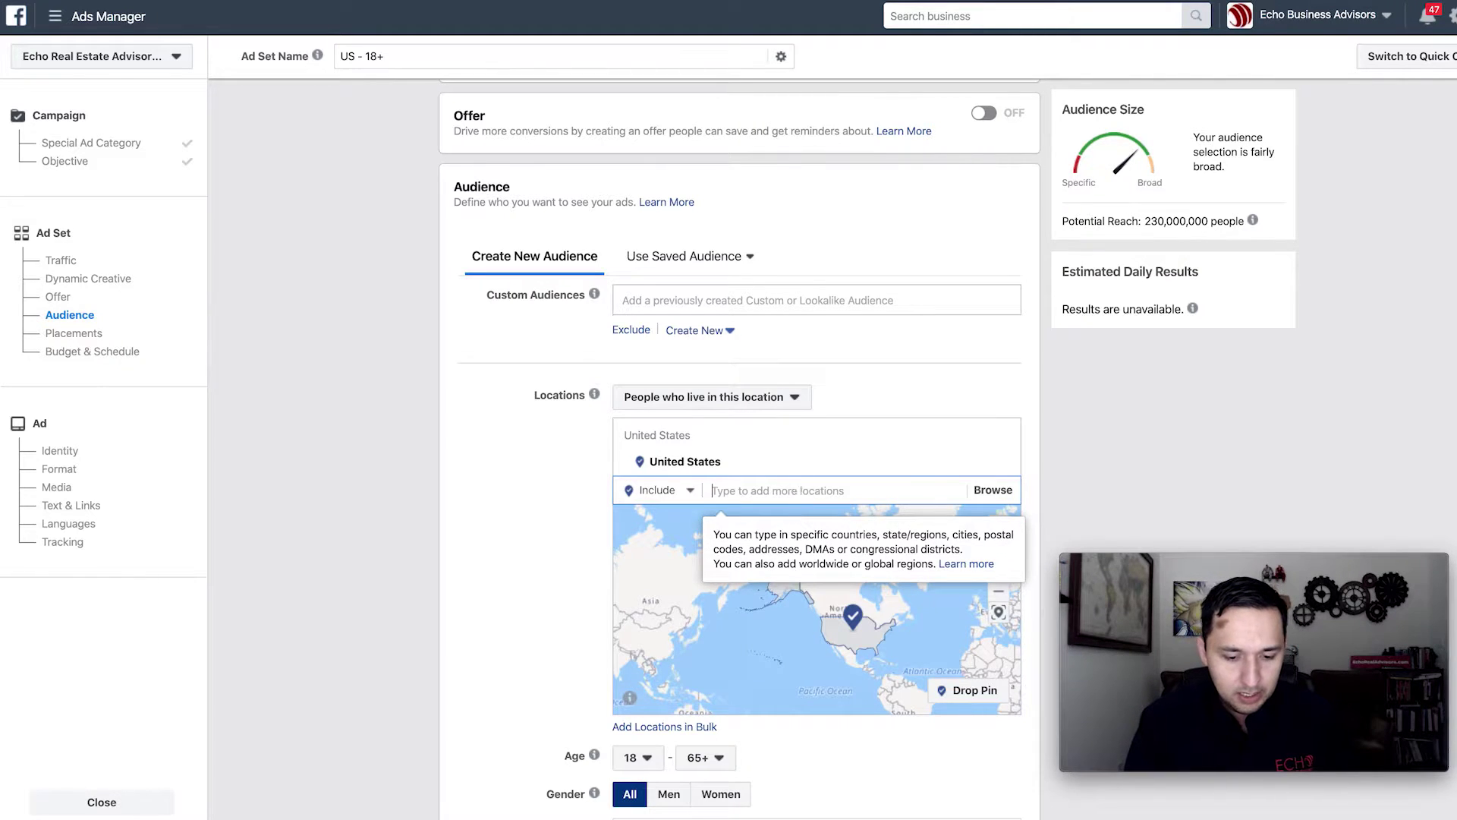
pyautogui.write('southlake')
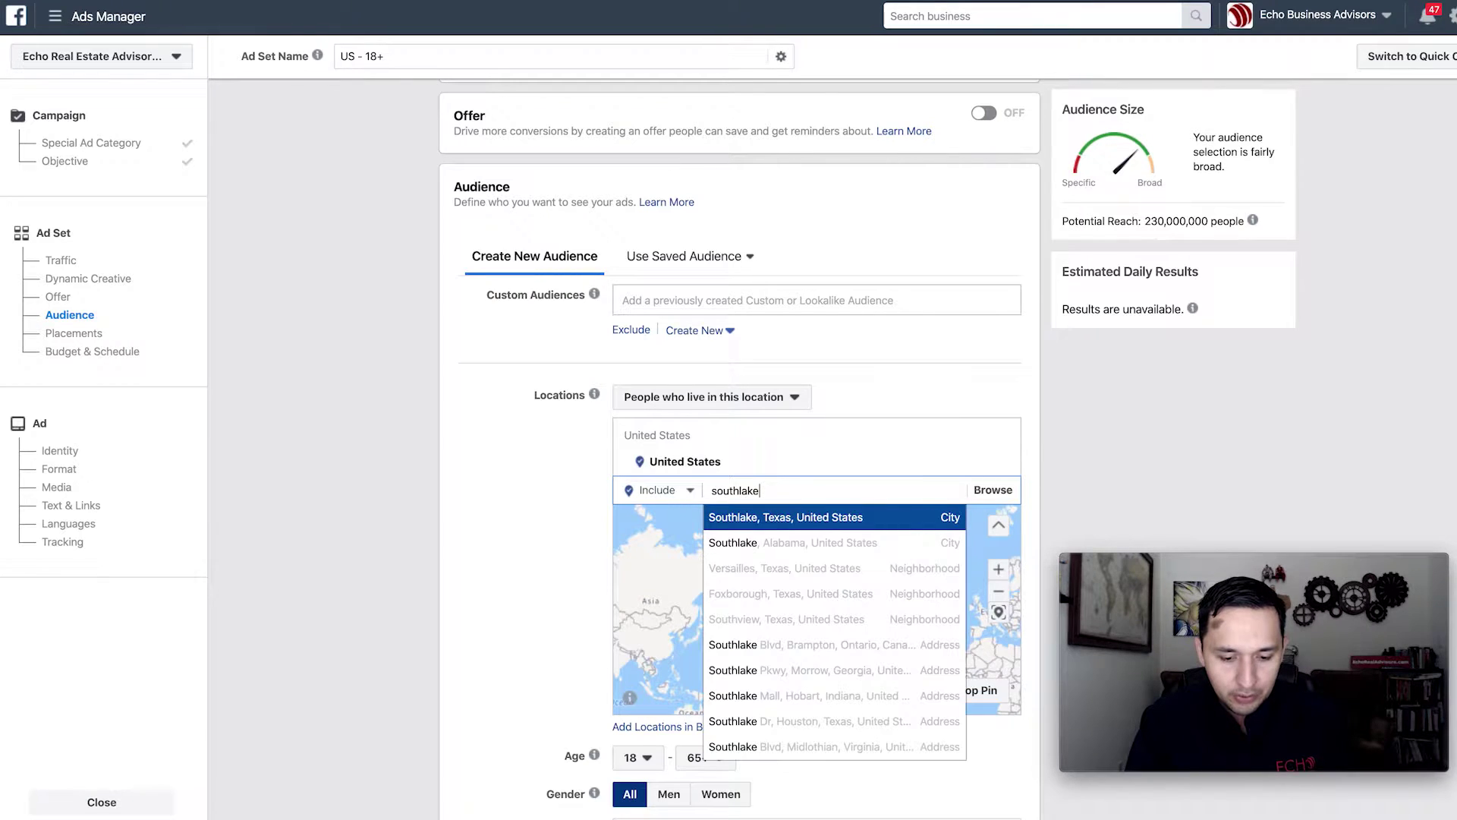
pyautogui.click(812, 517)
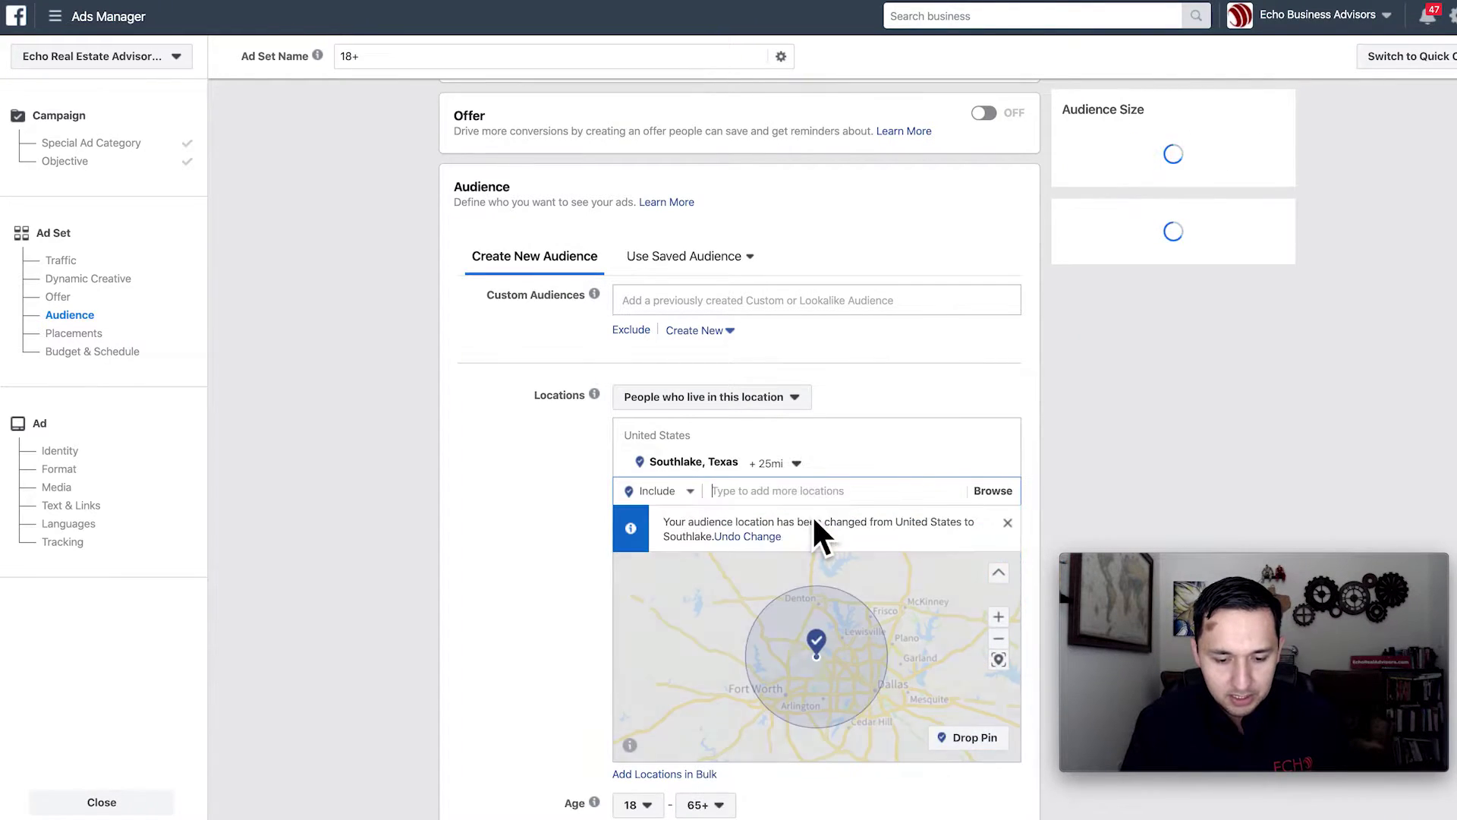
pyautogui.click(782, 466)
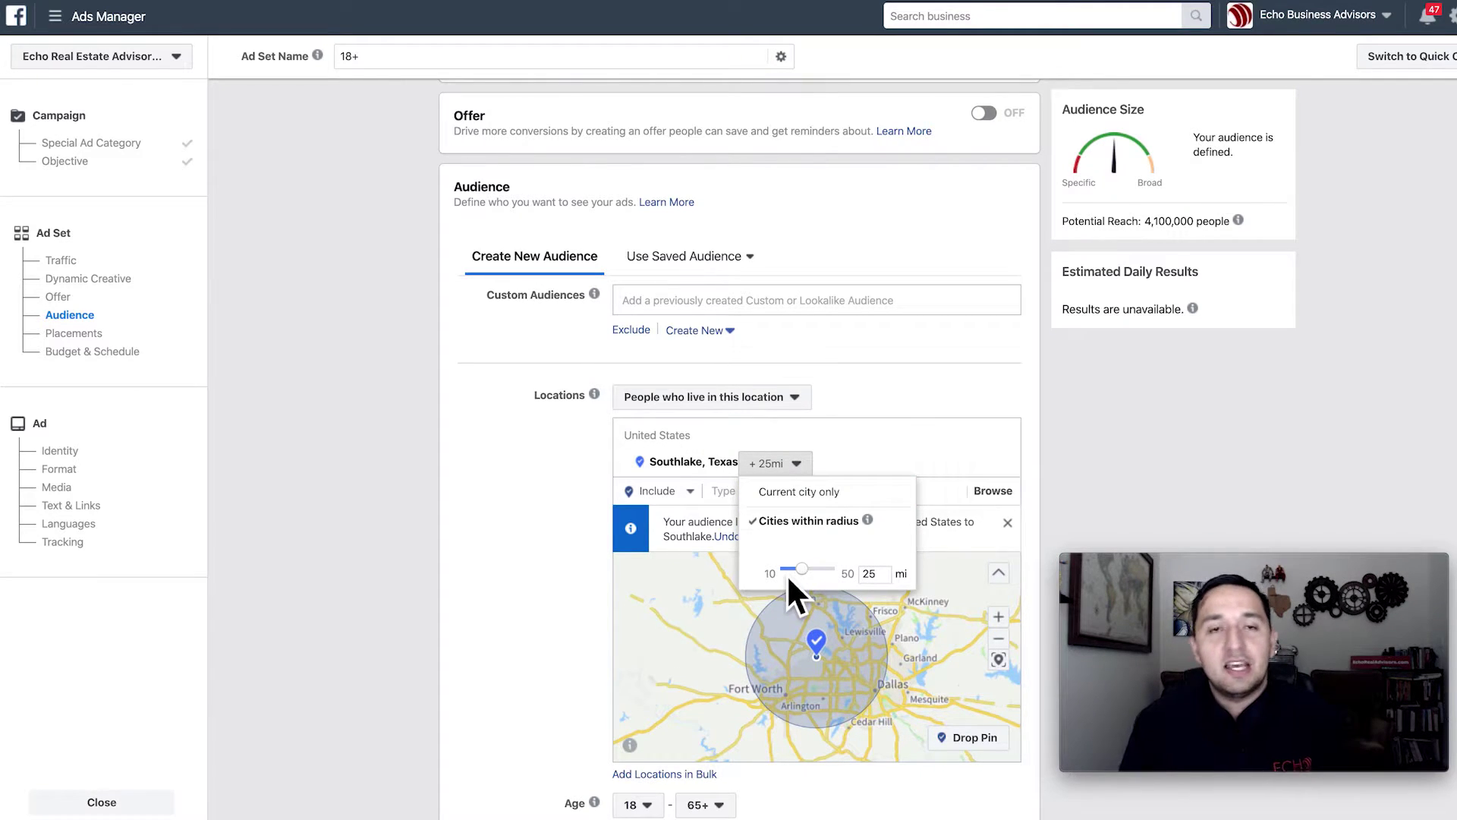
pyautogui.moveTo(801, 570); pyautogui.dragTo(672, 550)
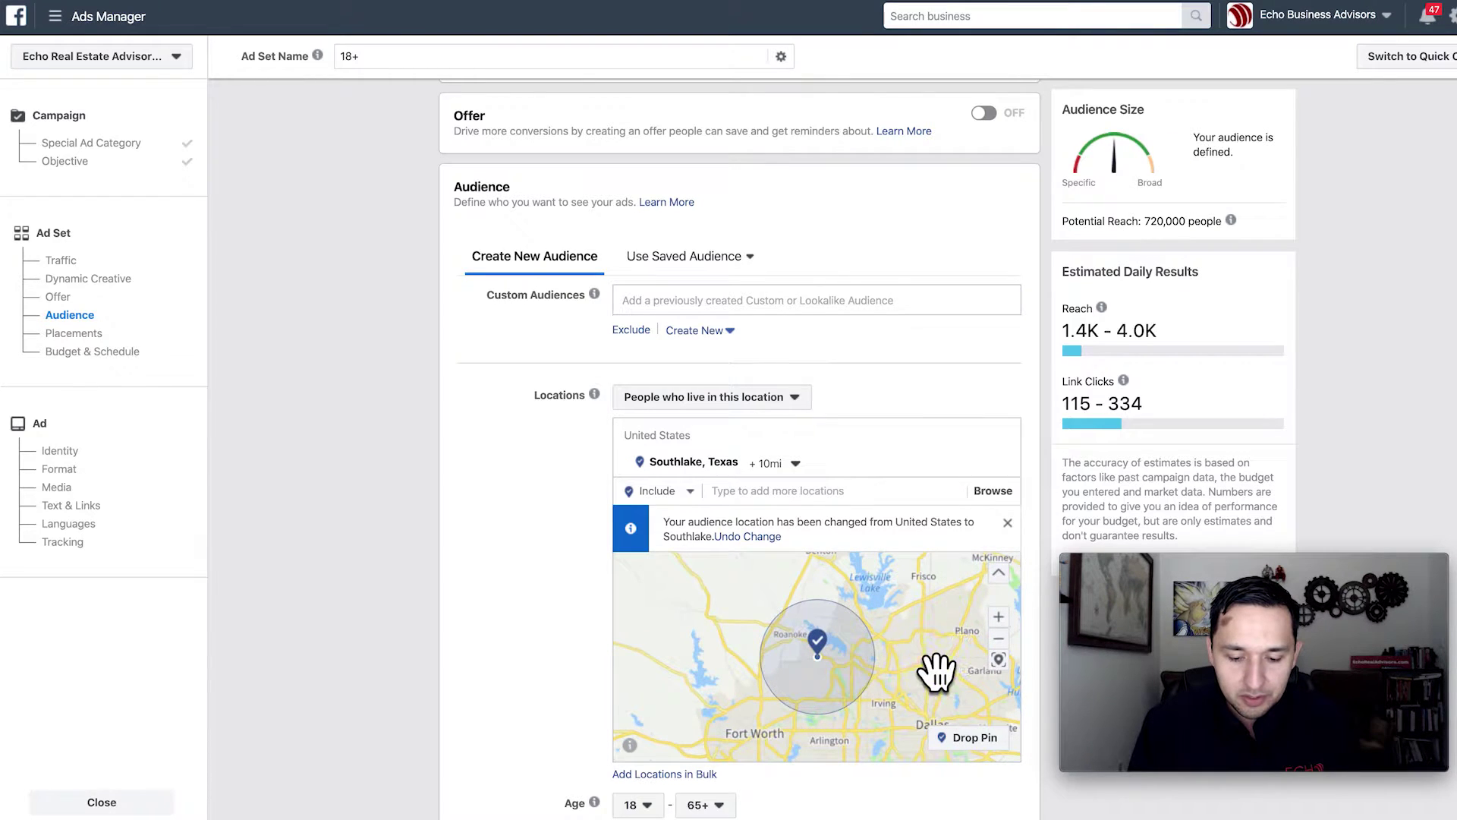
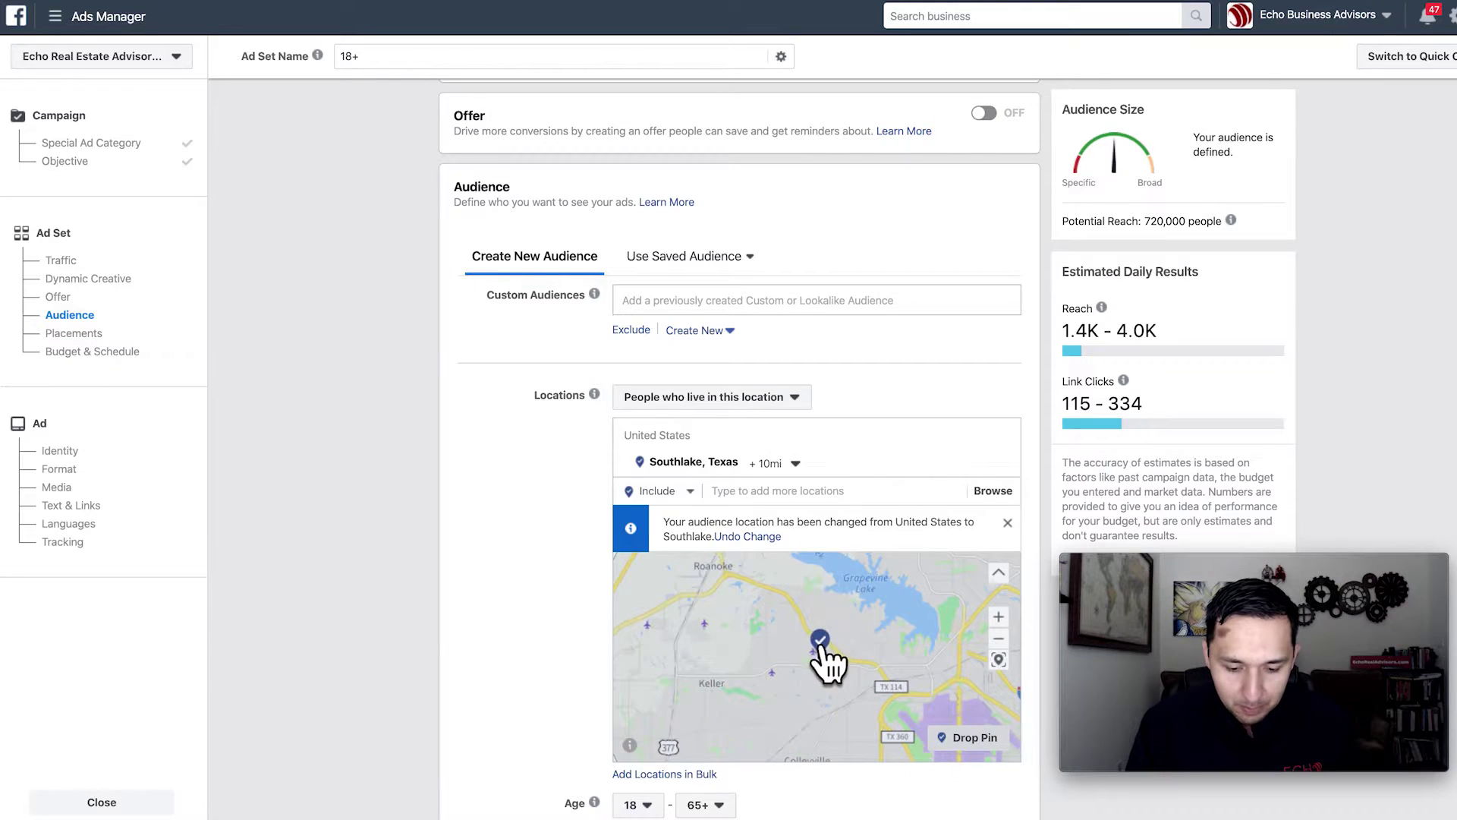
# Replace the city with a dropped pin in central Southlake at about 32.944, -97.148 and set its radius to 1 mile
pyautogui.click(818, 657)
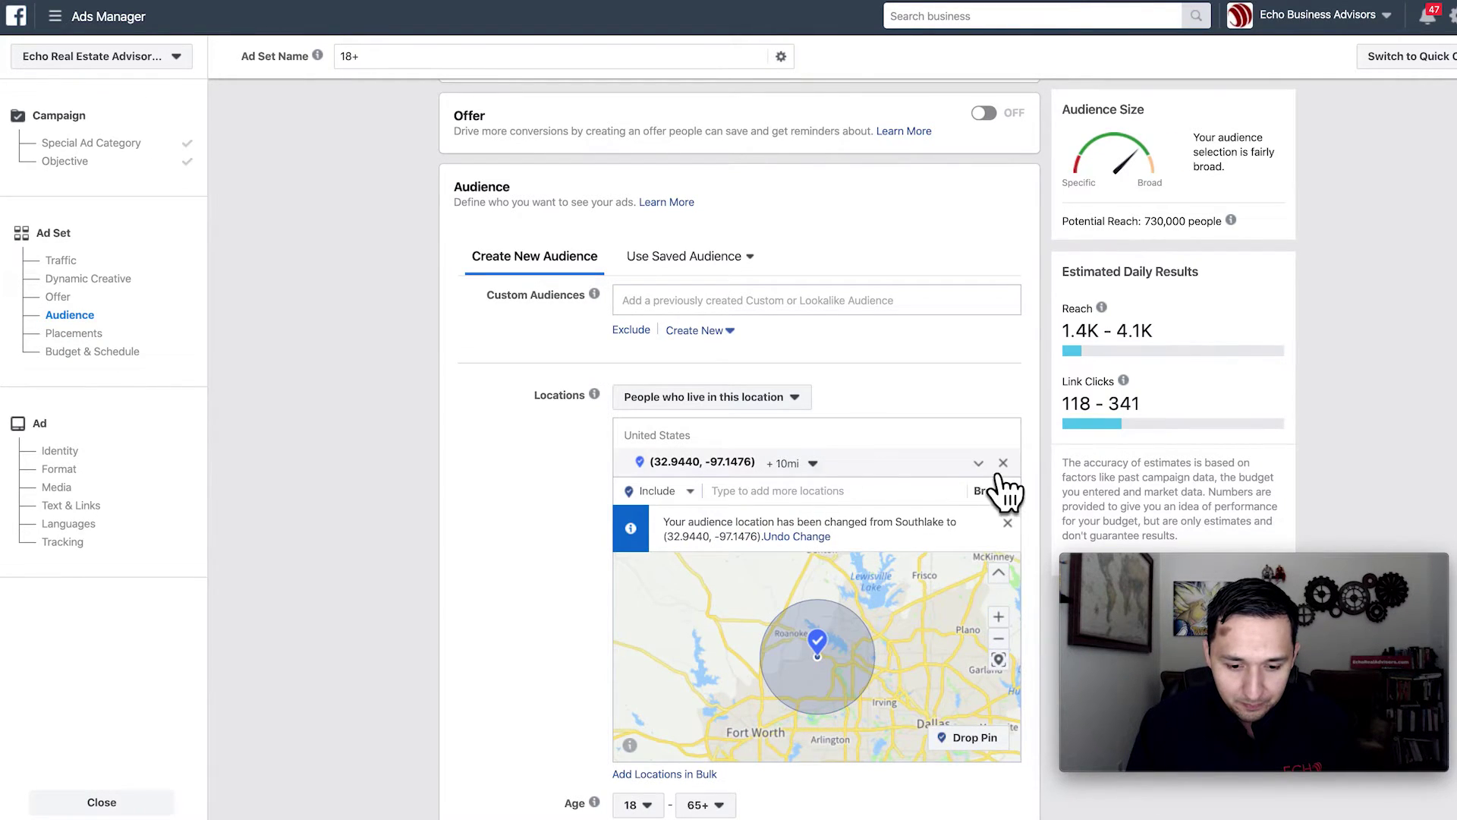
pyautogui.click(782, 463)
pyautogui.moveTo(790, 520); pyautogui.dragTo(683, 530)
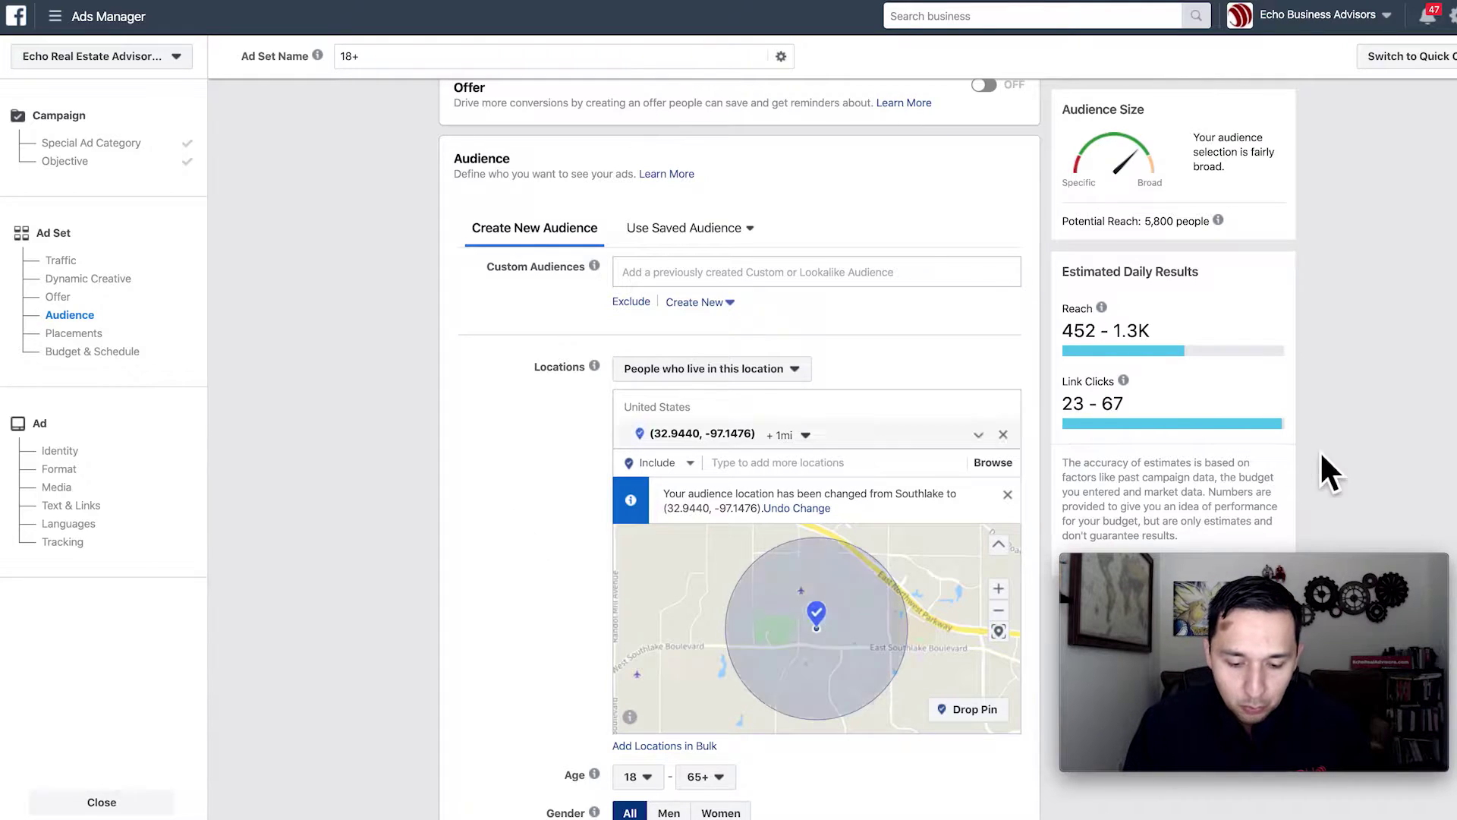
pyautogui.click(1454, 404)
# Drop a second pin east of the first at about 32.941, -97.121 and set its radius to 1 mile
pyautogui.scroll(-1, 896, 482)
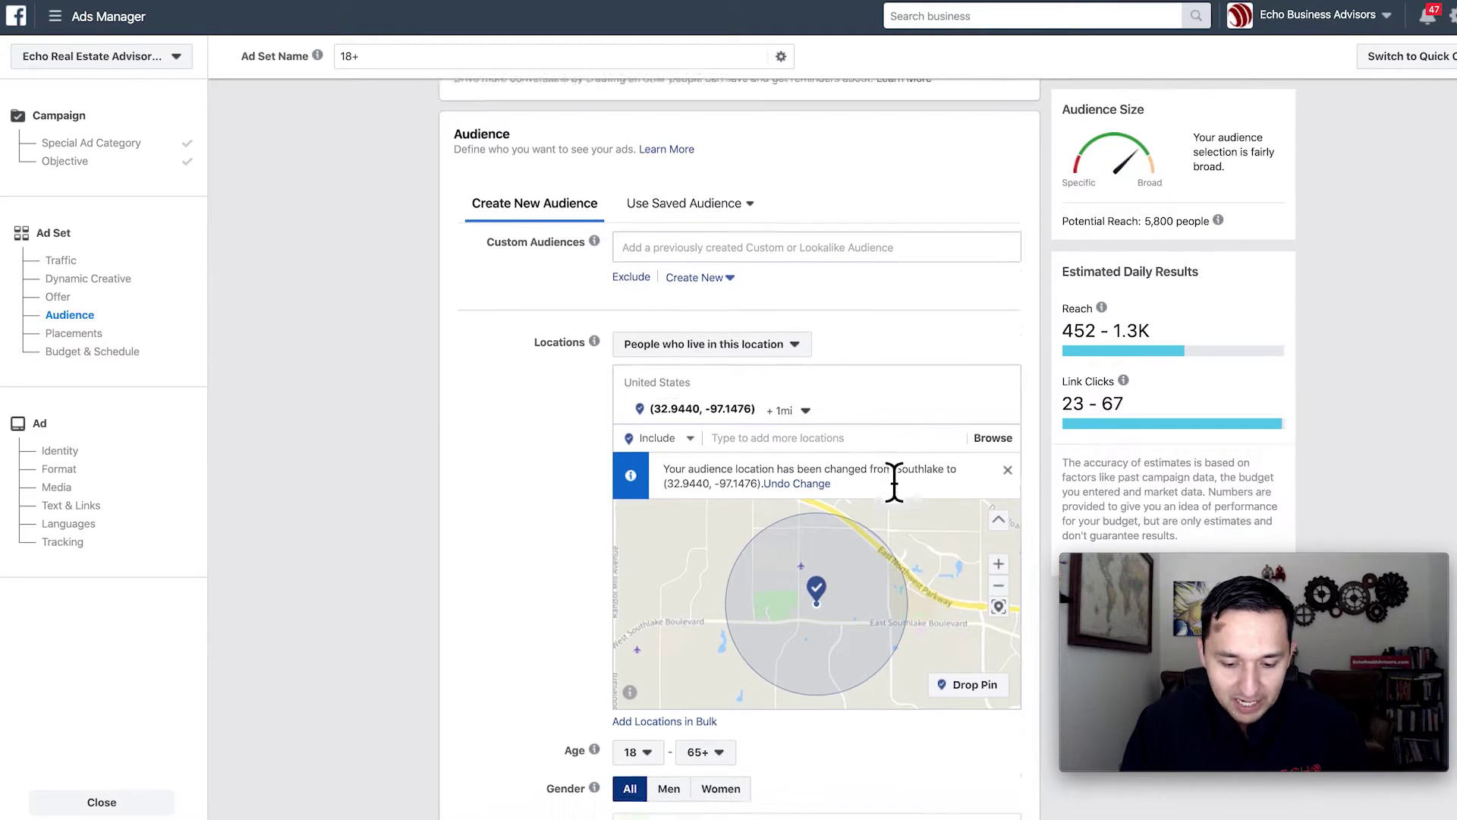
pyautogui.moveTo(863, 586); pyautogui.dragTo(831, 587)
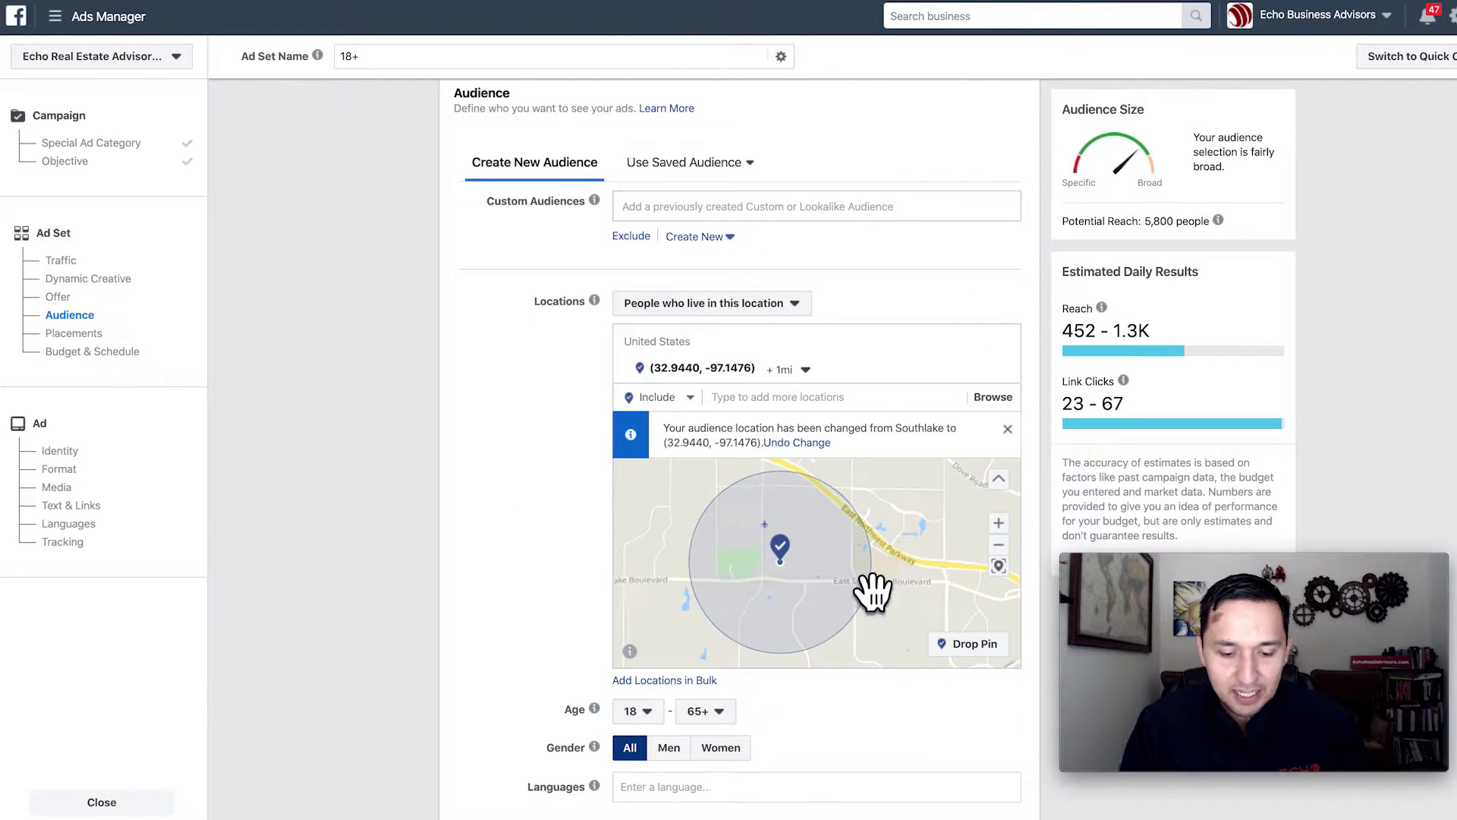
pyautogui.click(974, 643)
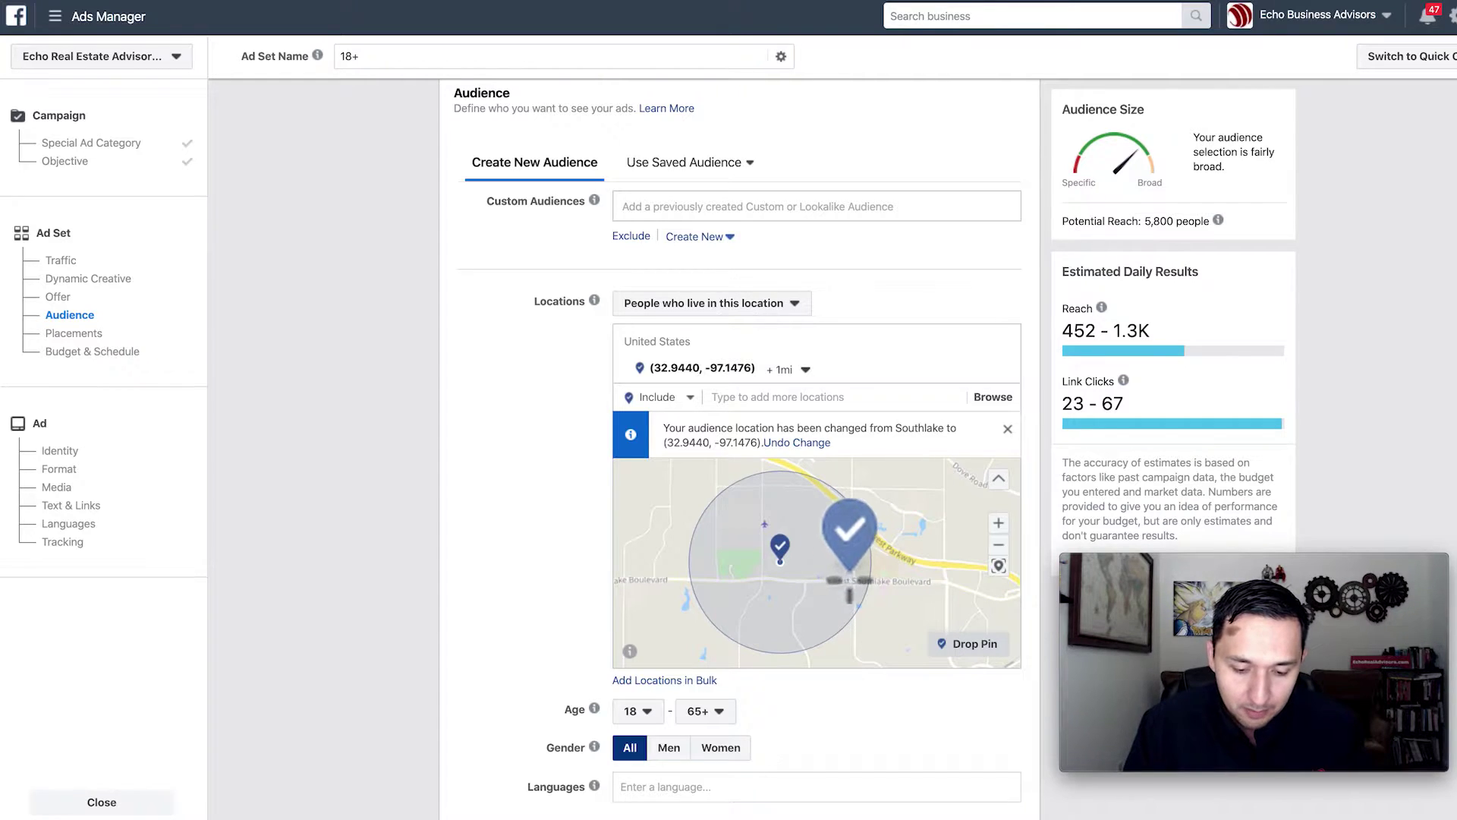
pyautogui.click(922, 581)
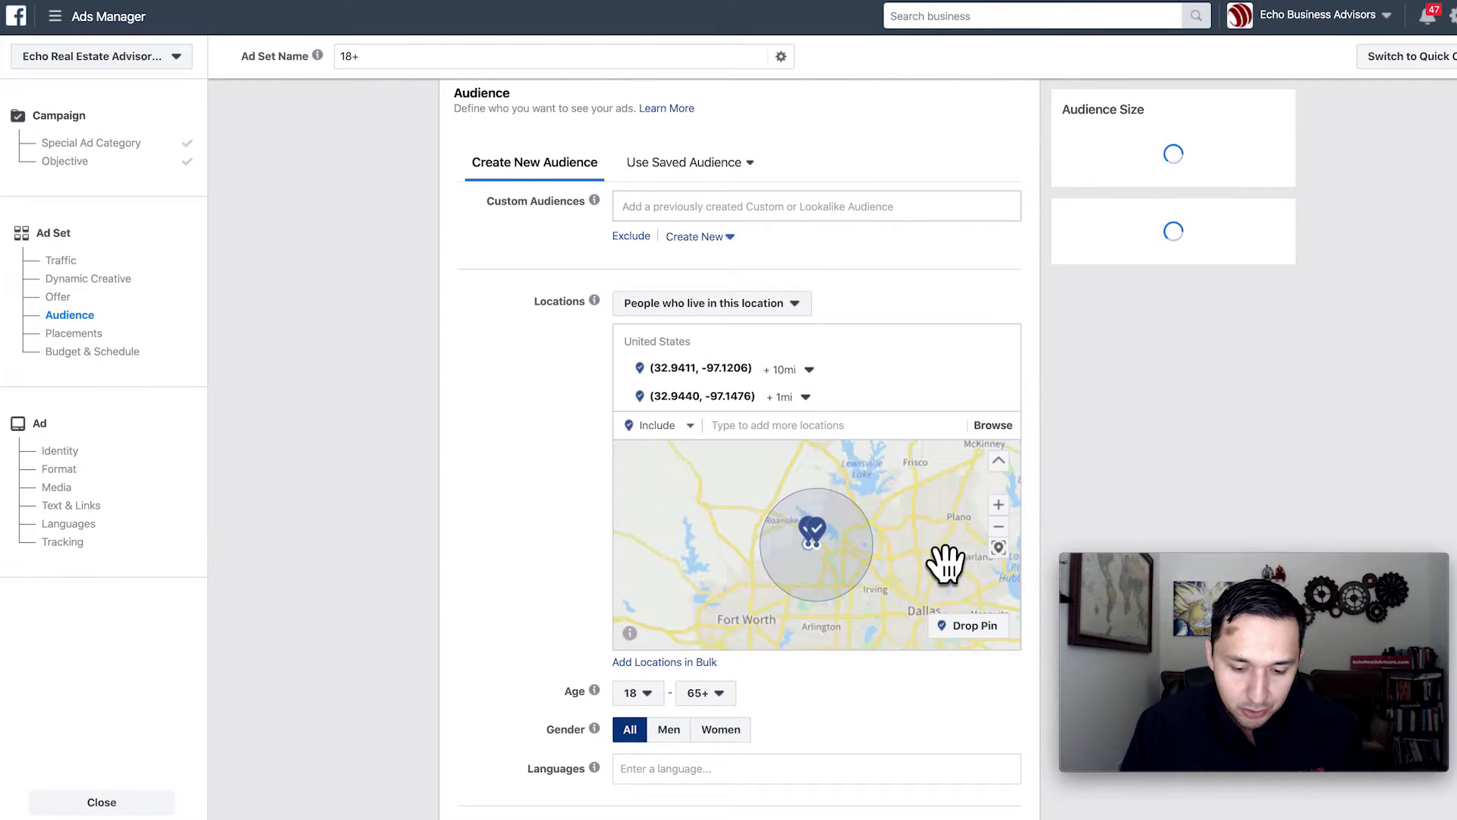
pyautogui.click(806, 397)
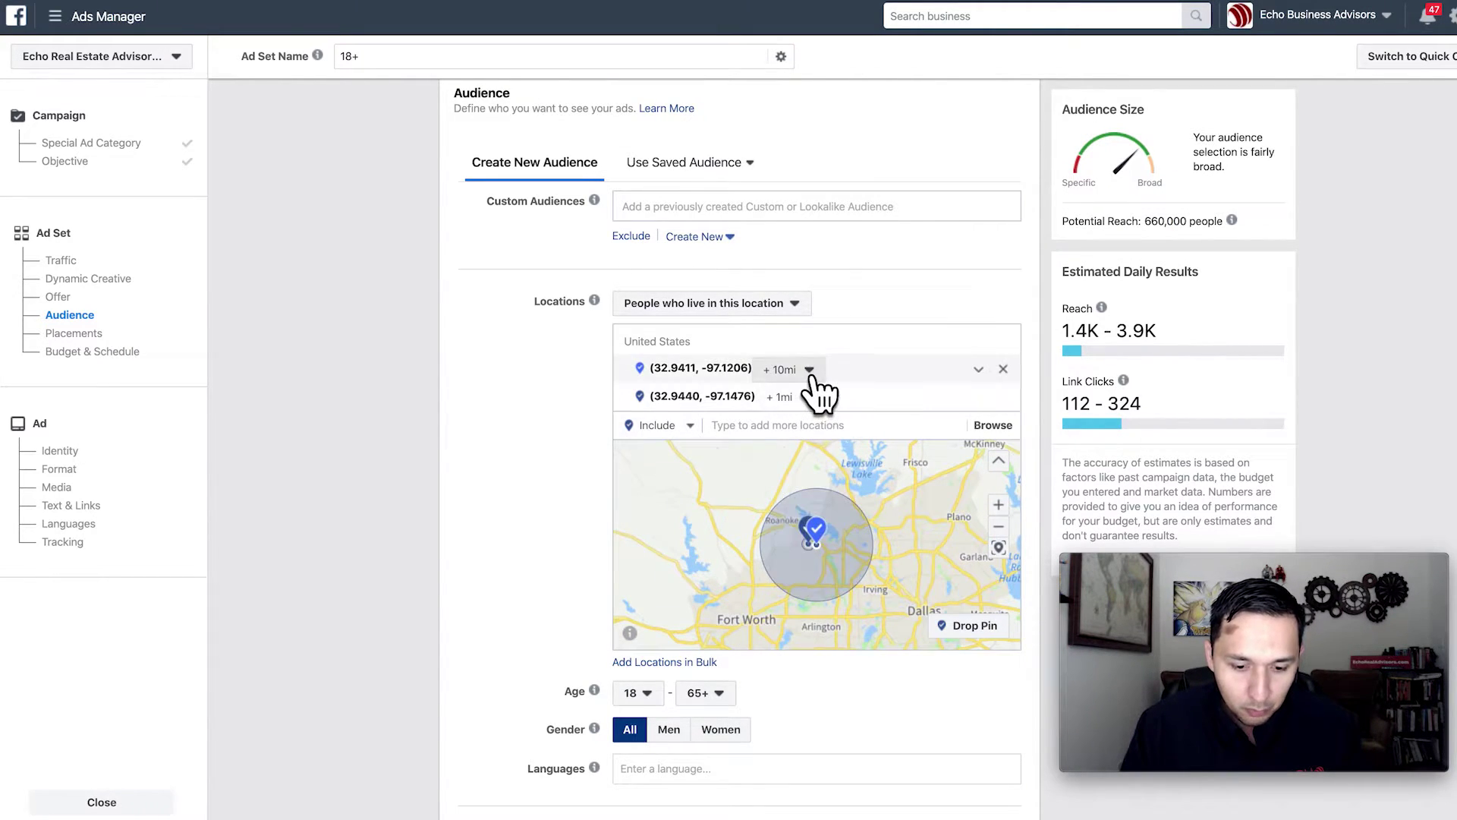
pyautogui.click(716, 435)
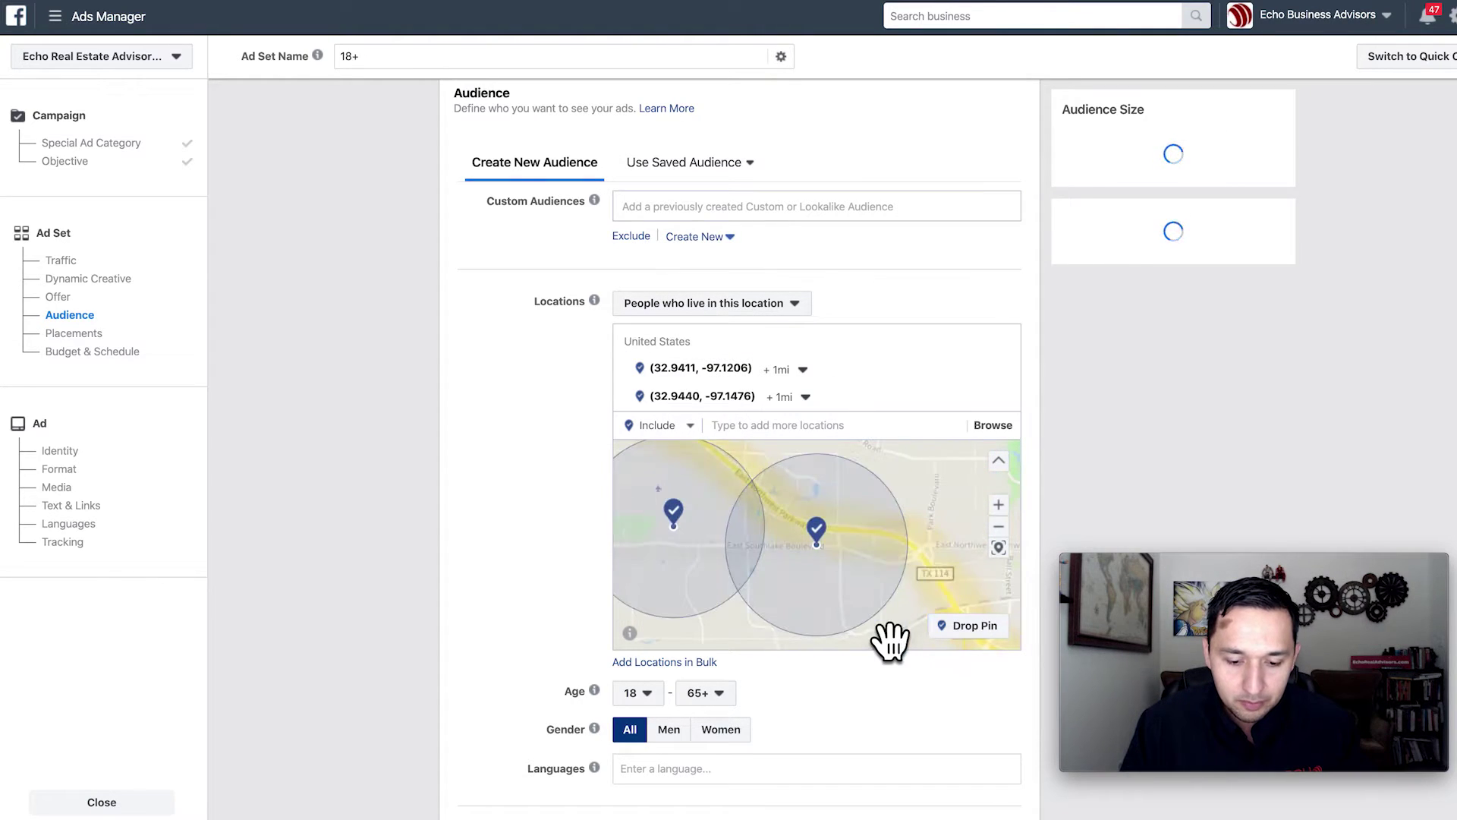
# Change the eastern pin on the map from an included to an excluded location
pyautogui.moveTo(826, 543)
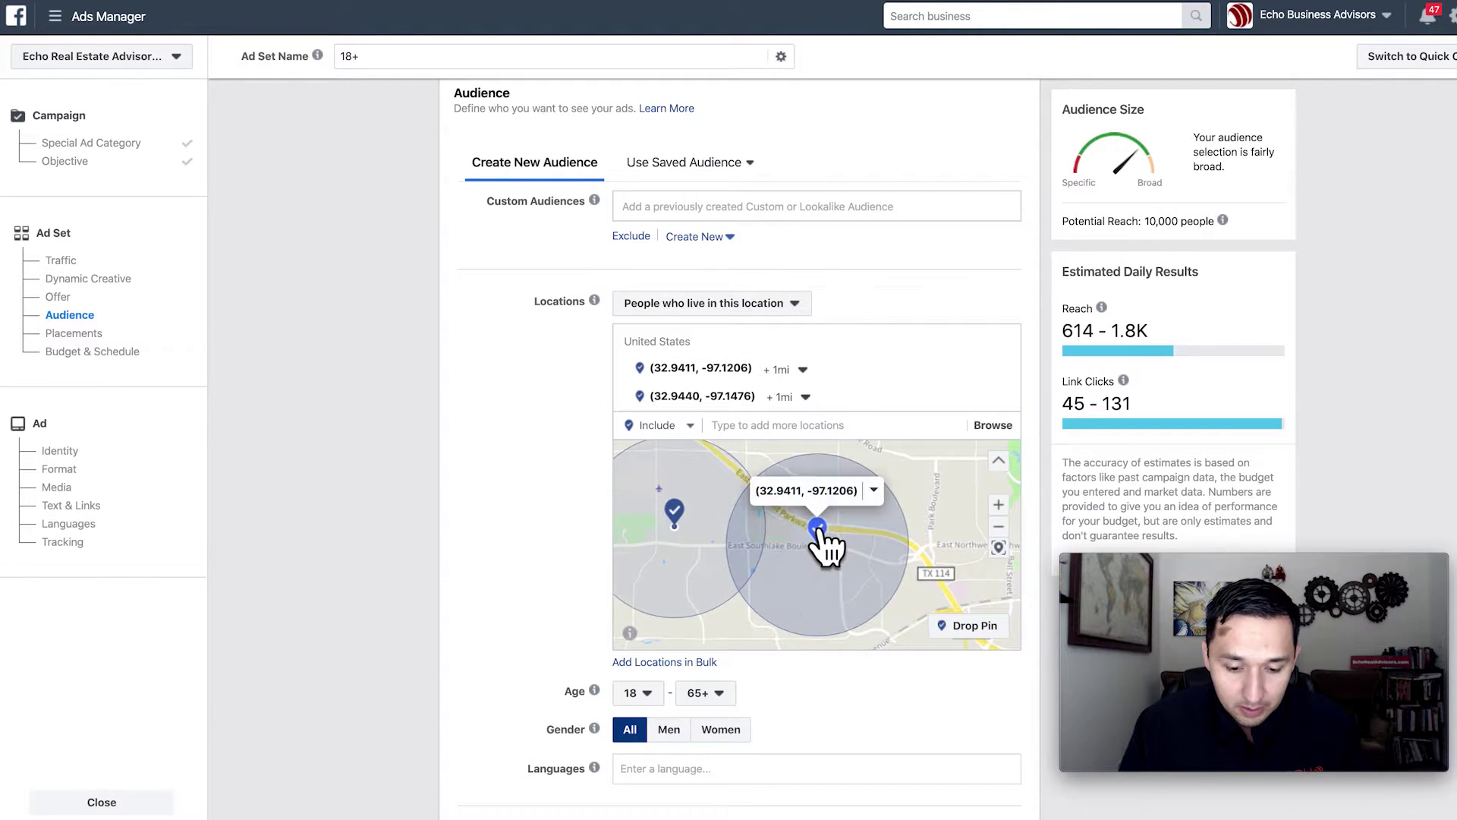
pyautogui.click(874, 491)
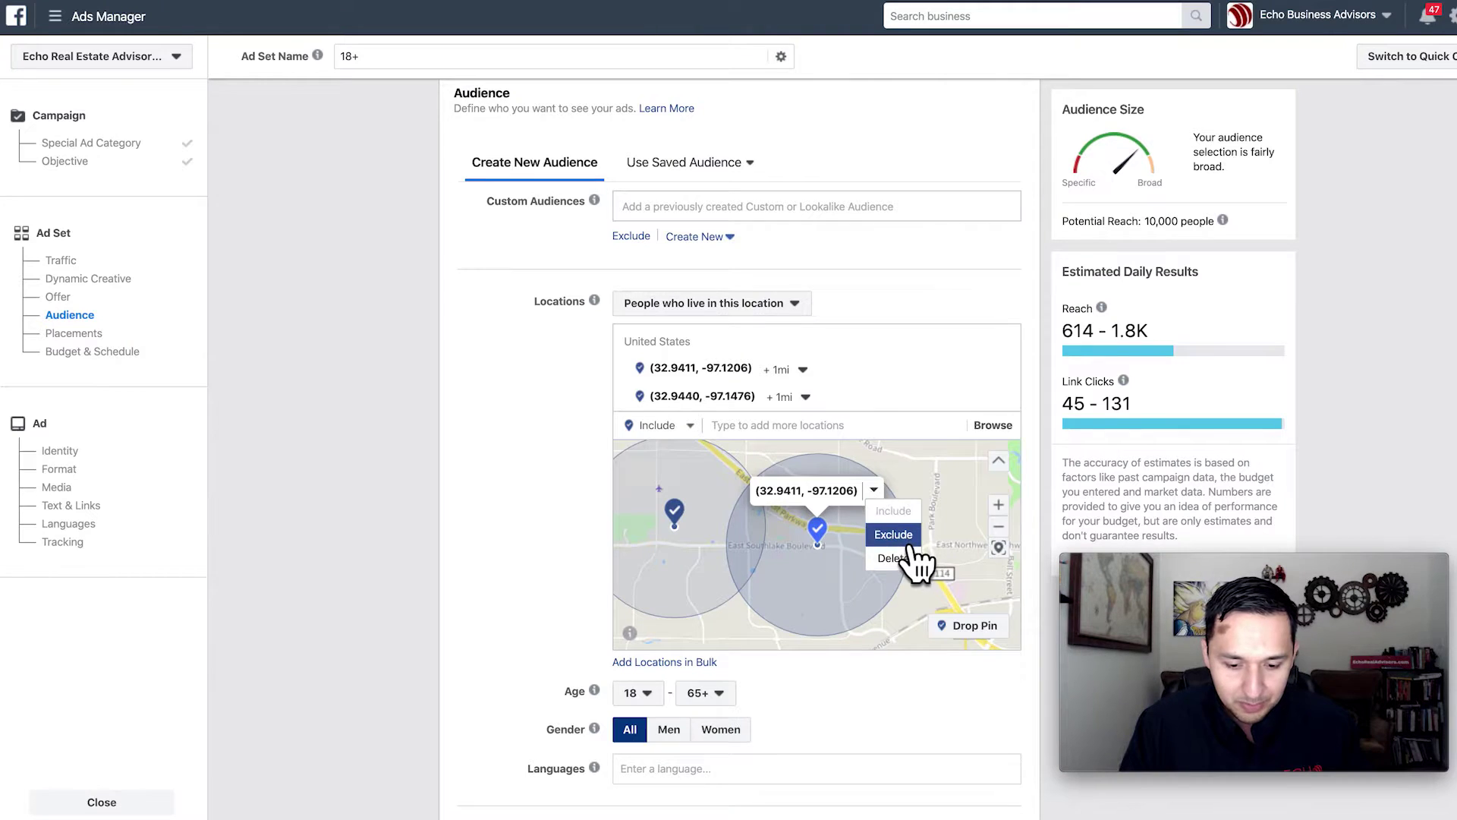
pyautogui.click(899, 536)
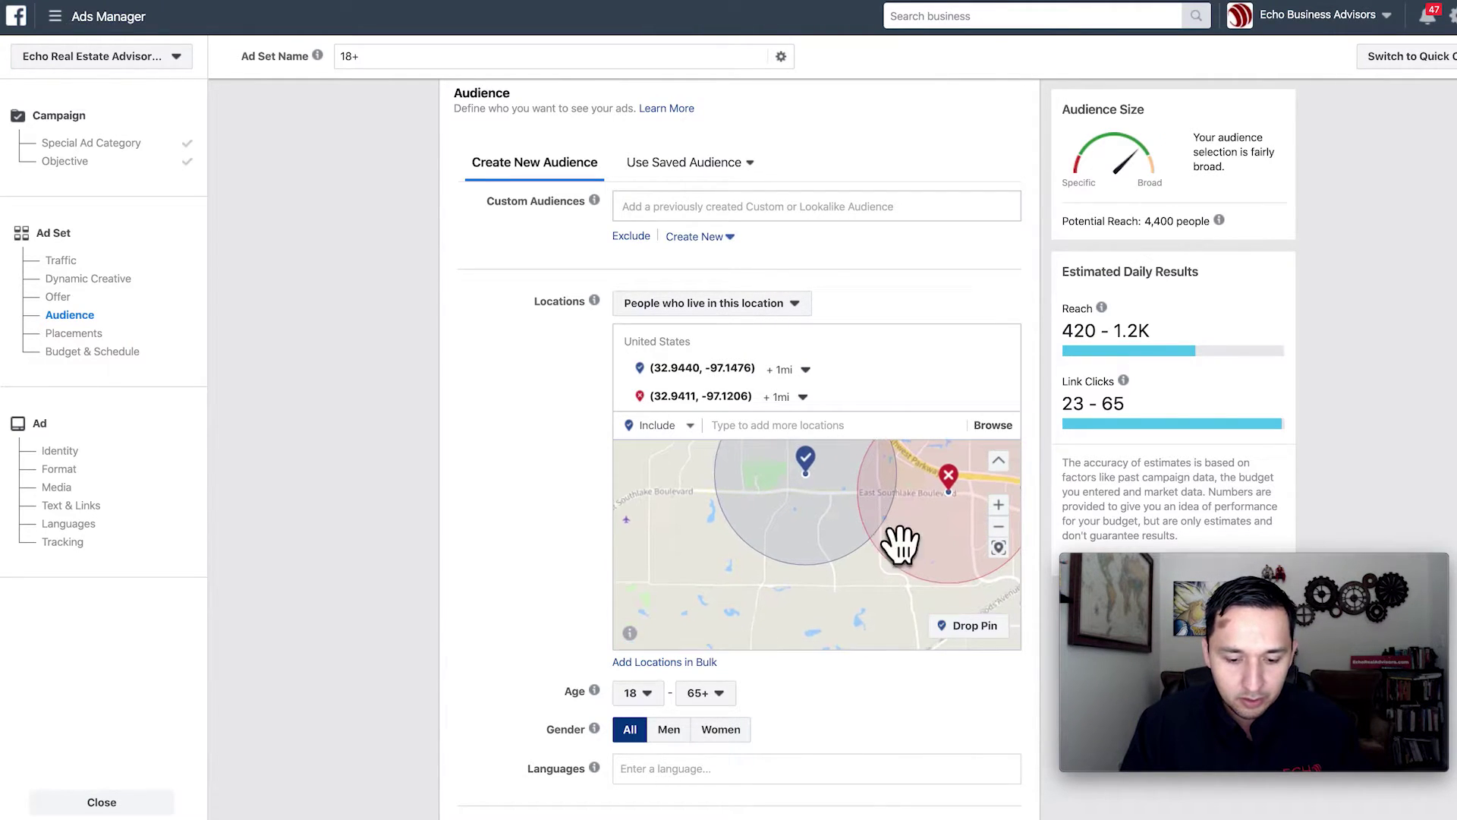
# Drop another pin southwest of the included area at about 32.927, -97.172 and set its radius to 1 mile
pyautogui.click(960, 630)
pyautogui.click(677, 573)
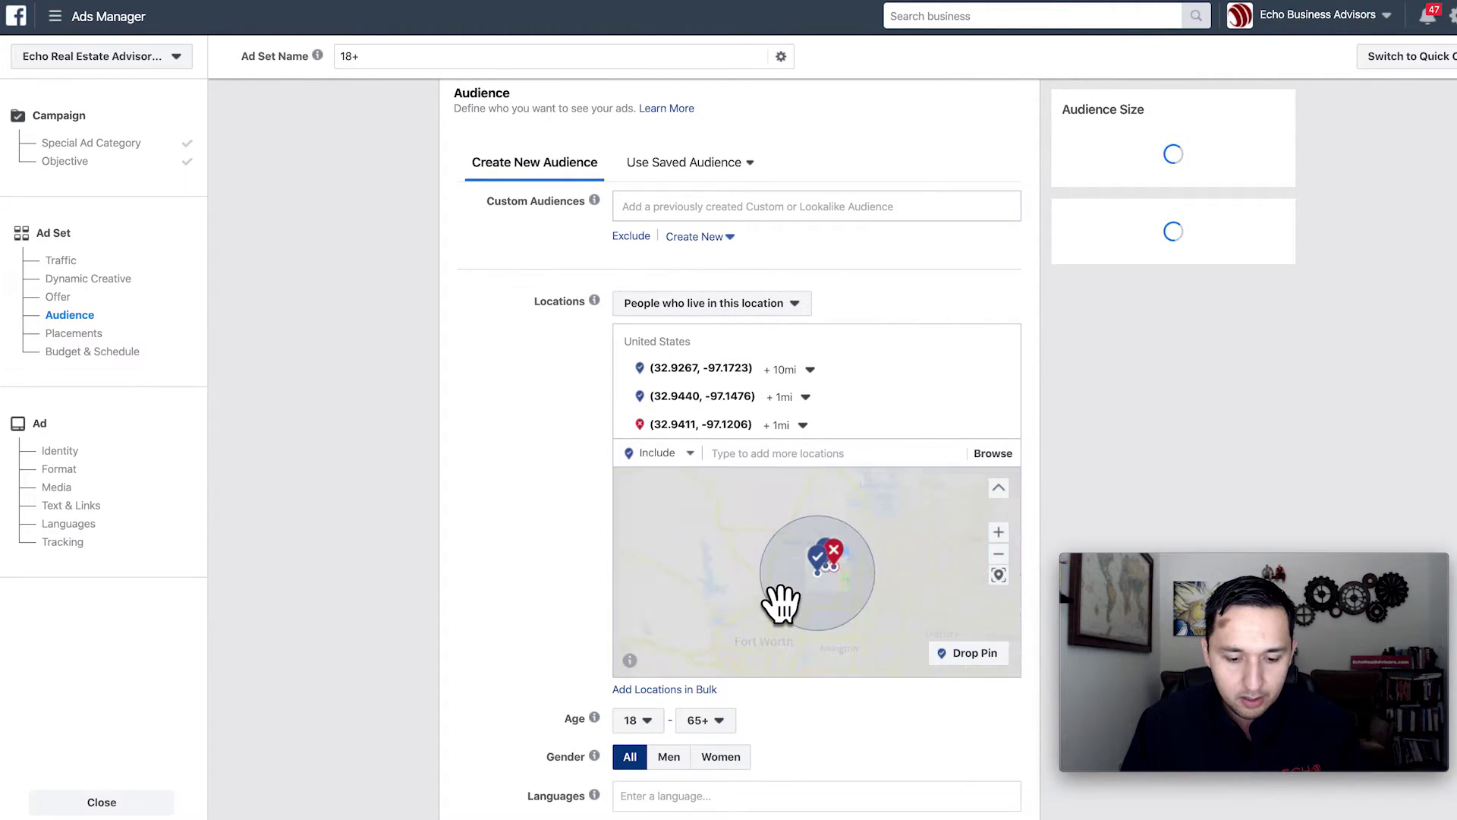
pyautogui.click(807, 370)
pyautogui.moveTo(824, 423); pyautogui.dragTo(780, 431)
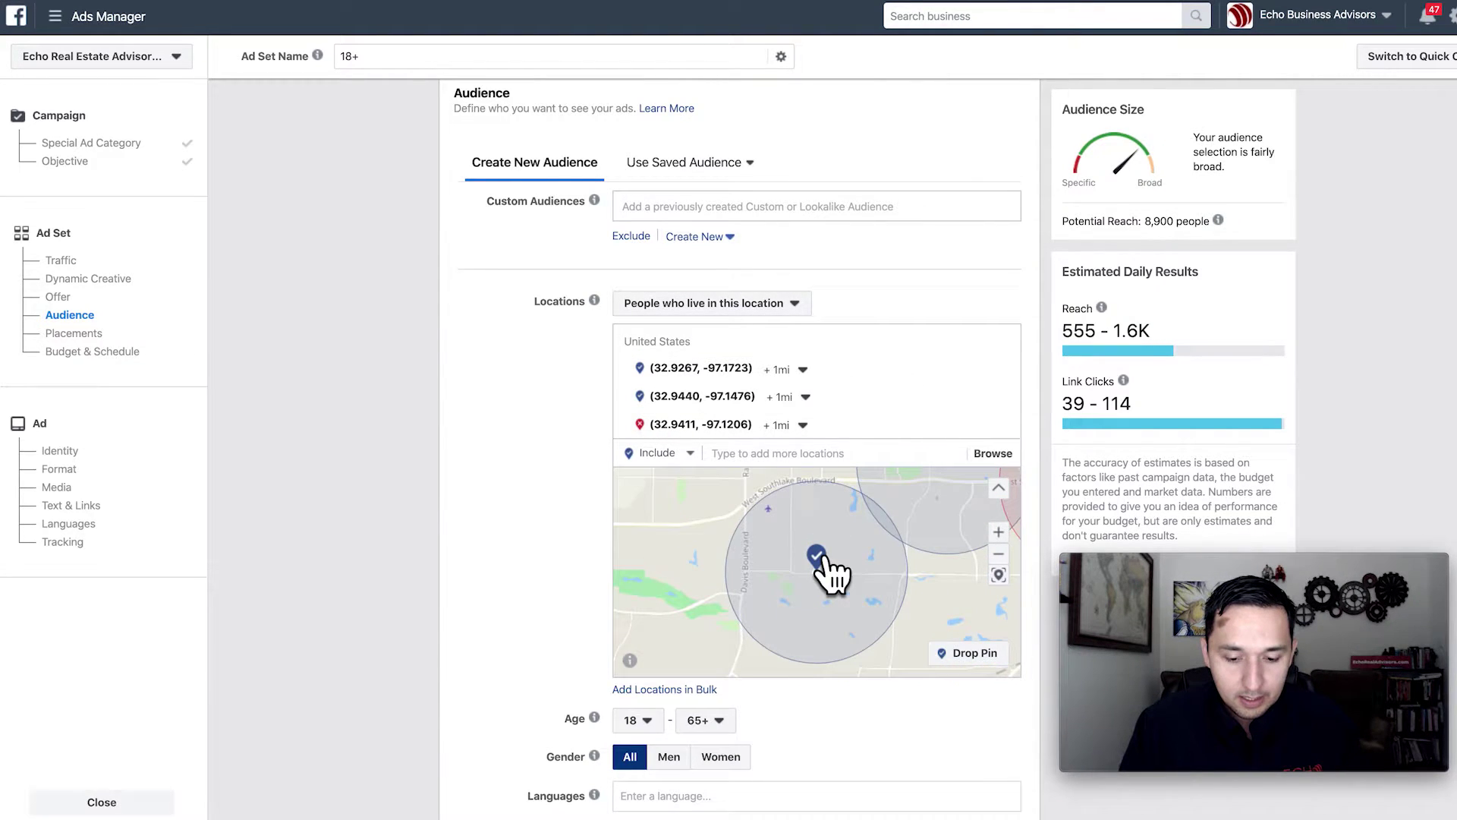
# Exclude the area around the southwestern pin from the targeted locations
pyautogui.click(820, 562)
pyautogui.click(874, 517)
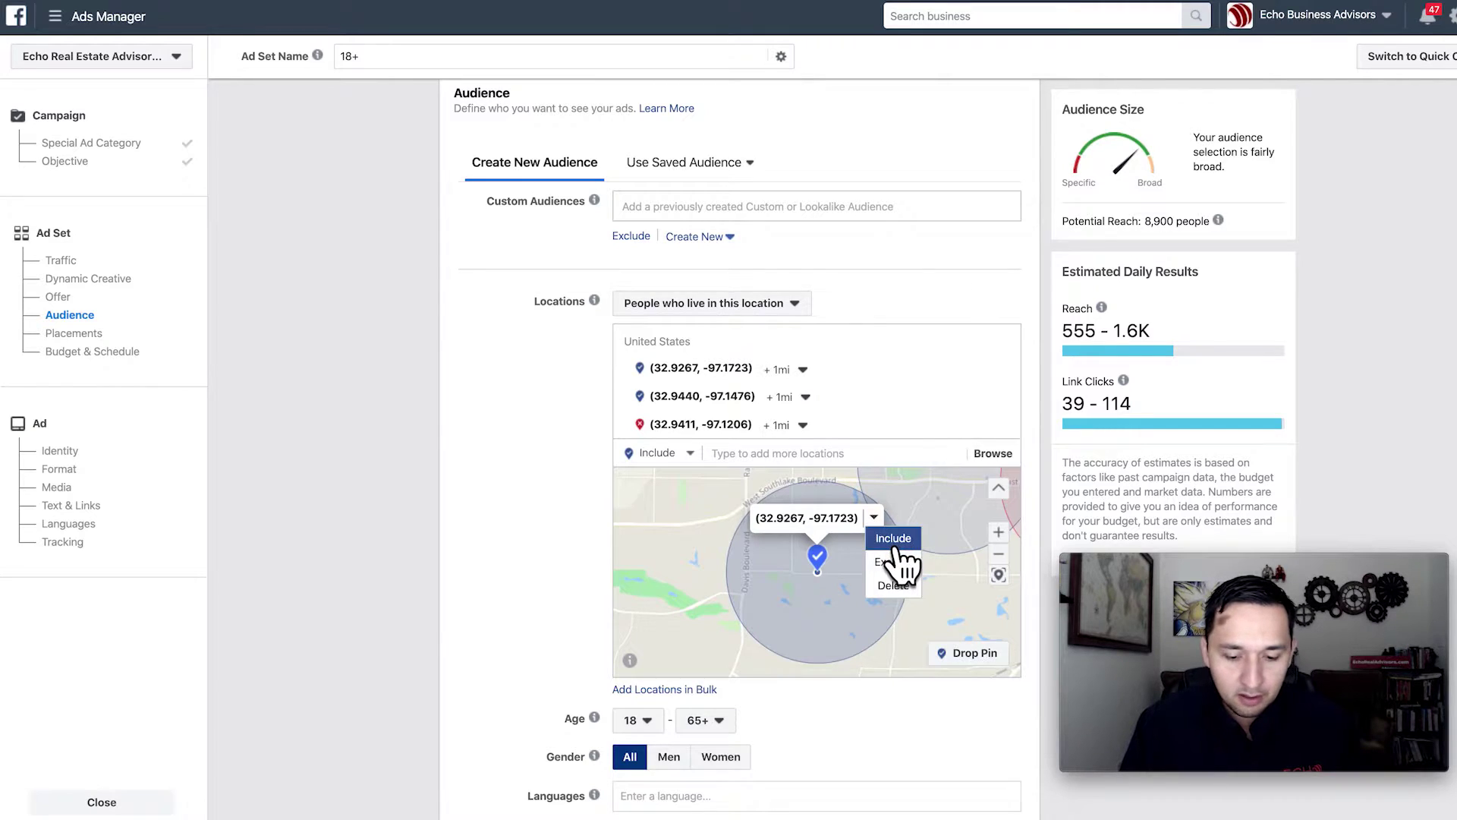
pyautogui.click(895, 562)
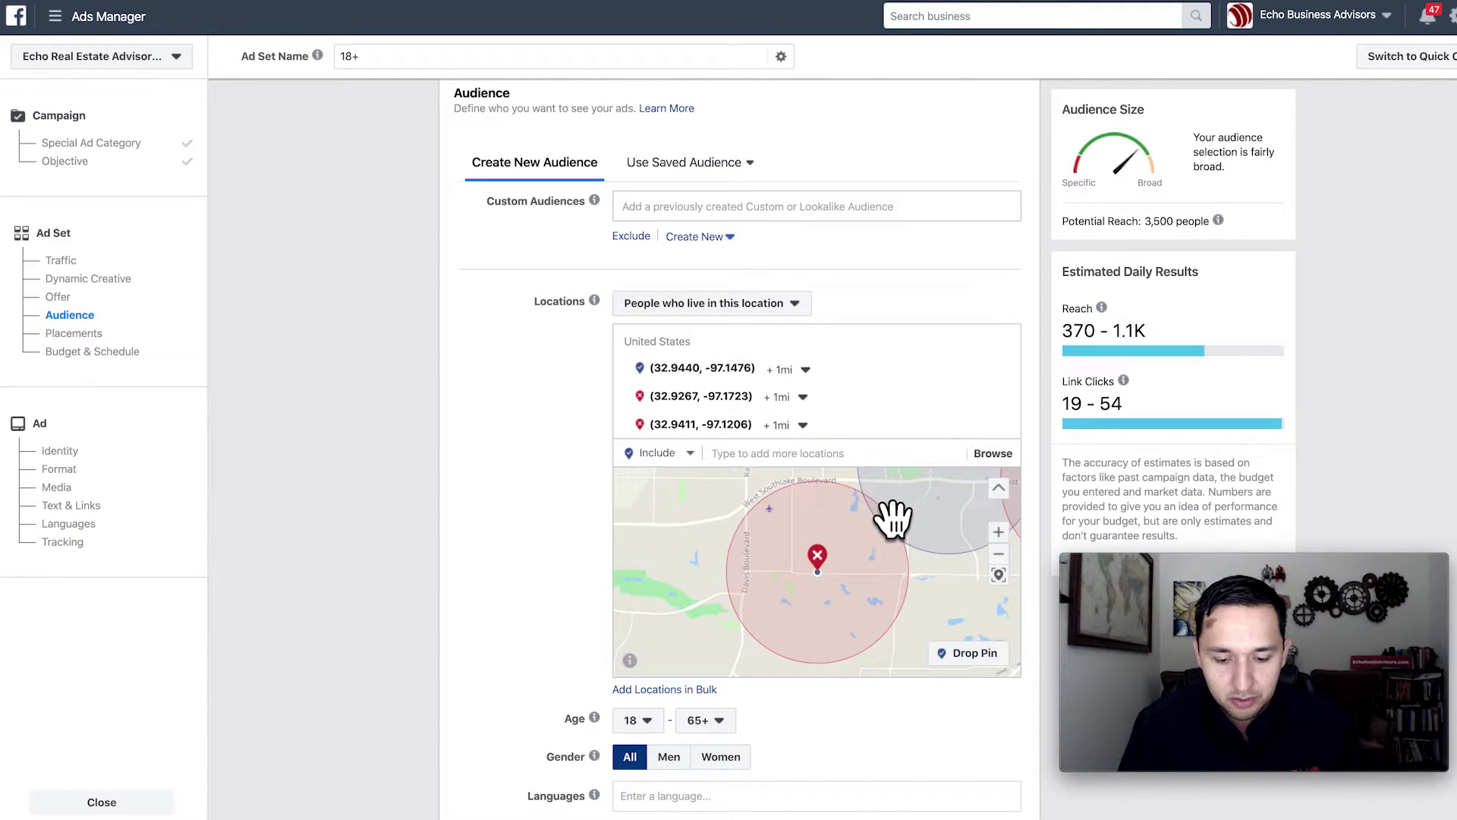
# Drop a pin directly south of the included central area at about 32.925, -97.144 and set its radius to 1 mile
pyautogui.moveTo(888, 514); pyautogui.dragTo(784, 597)
pyautogui.click(979, 655)
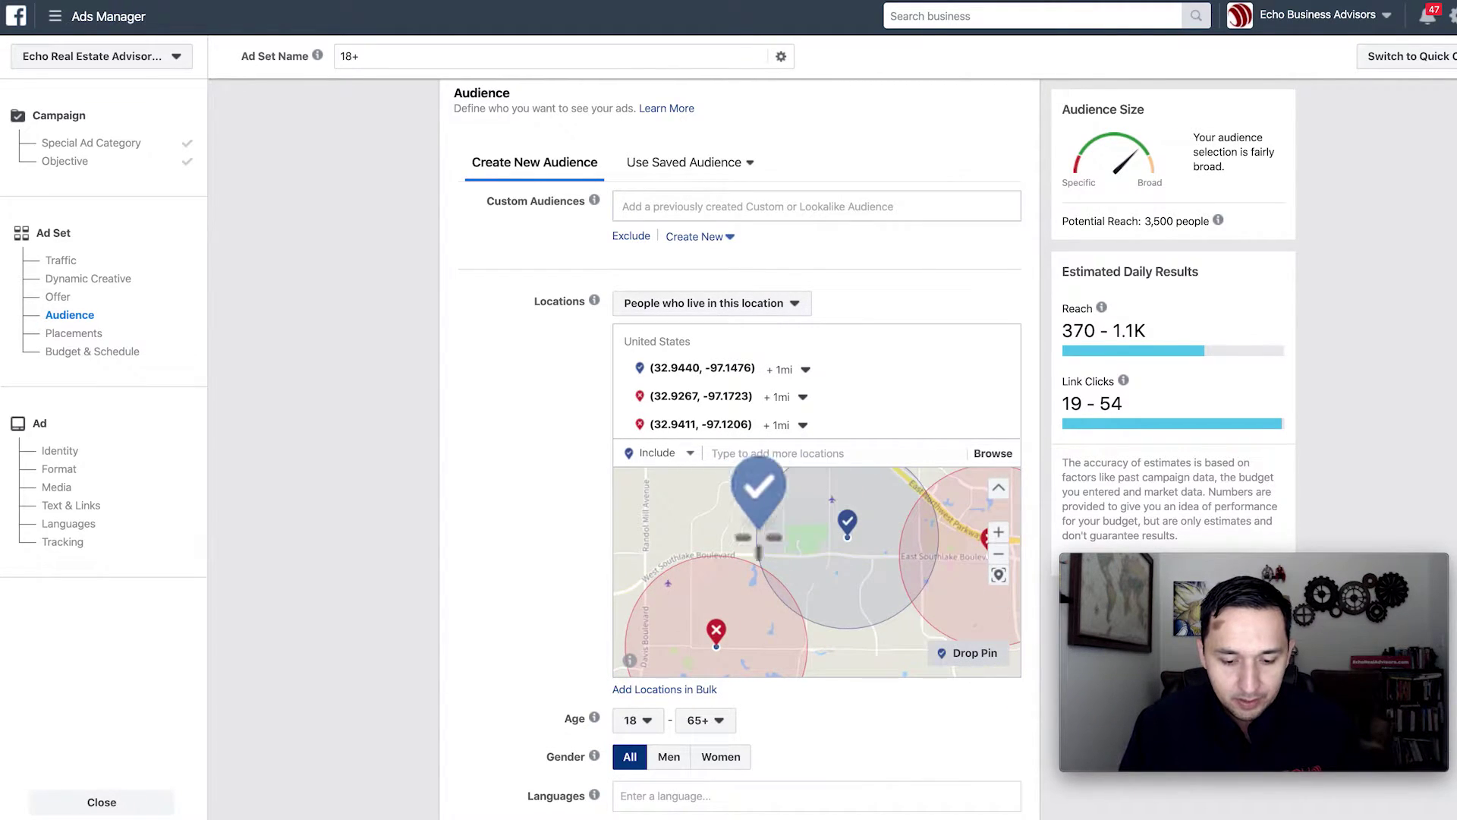
pyautogui.click(858, 667)
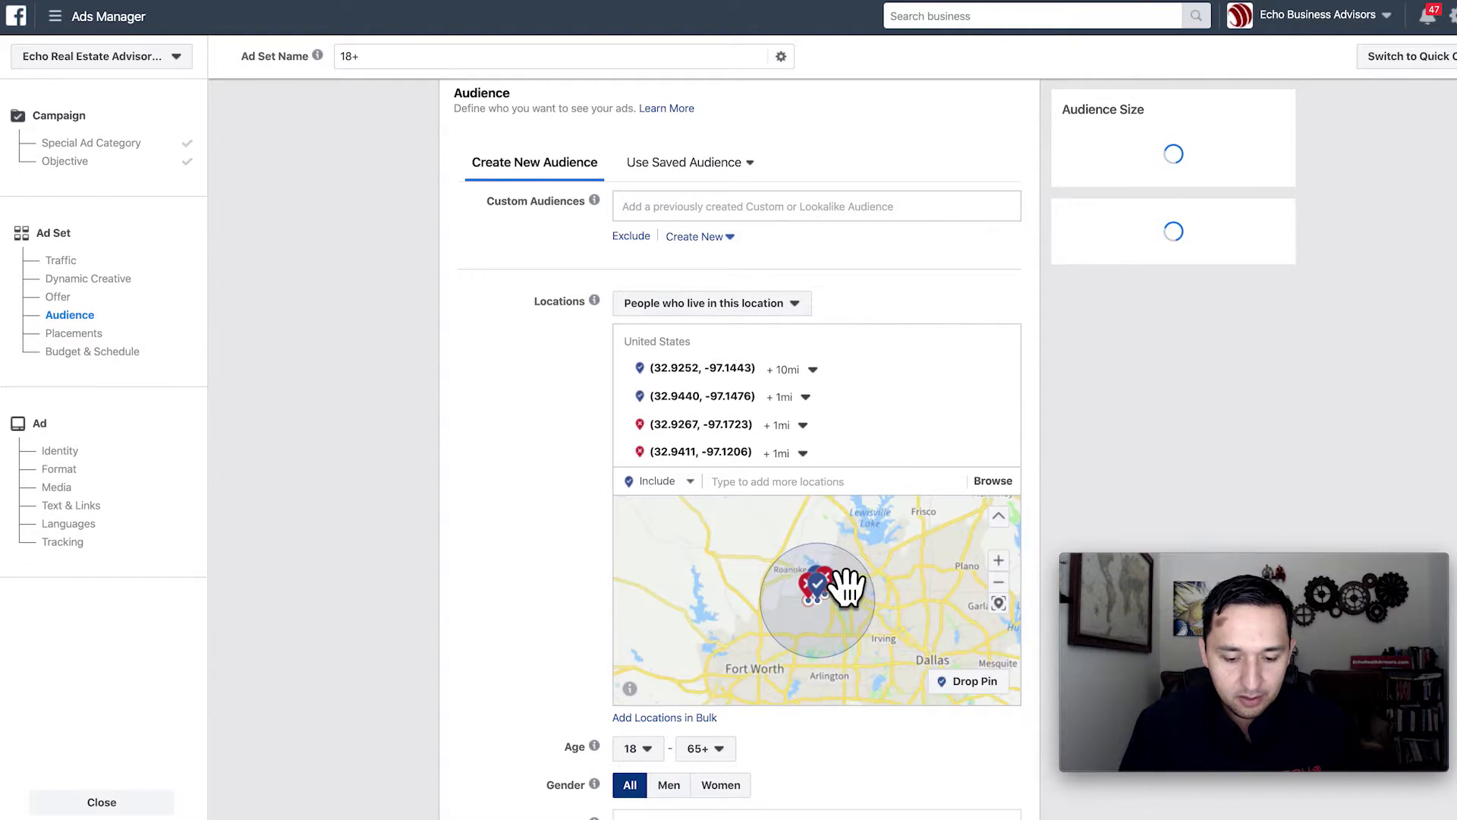
pyautogui.click(798, 370)
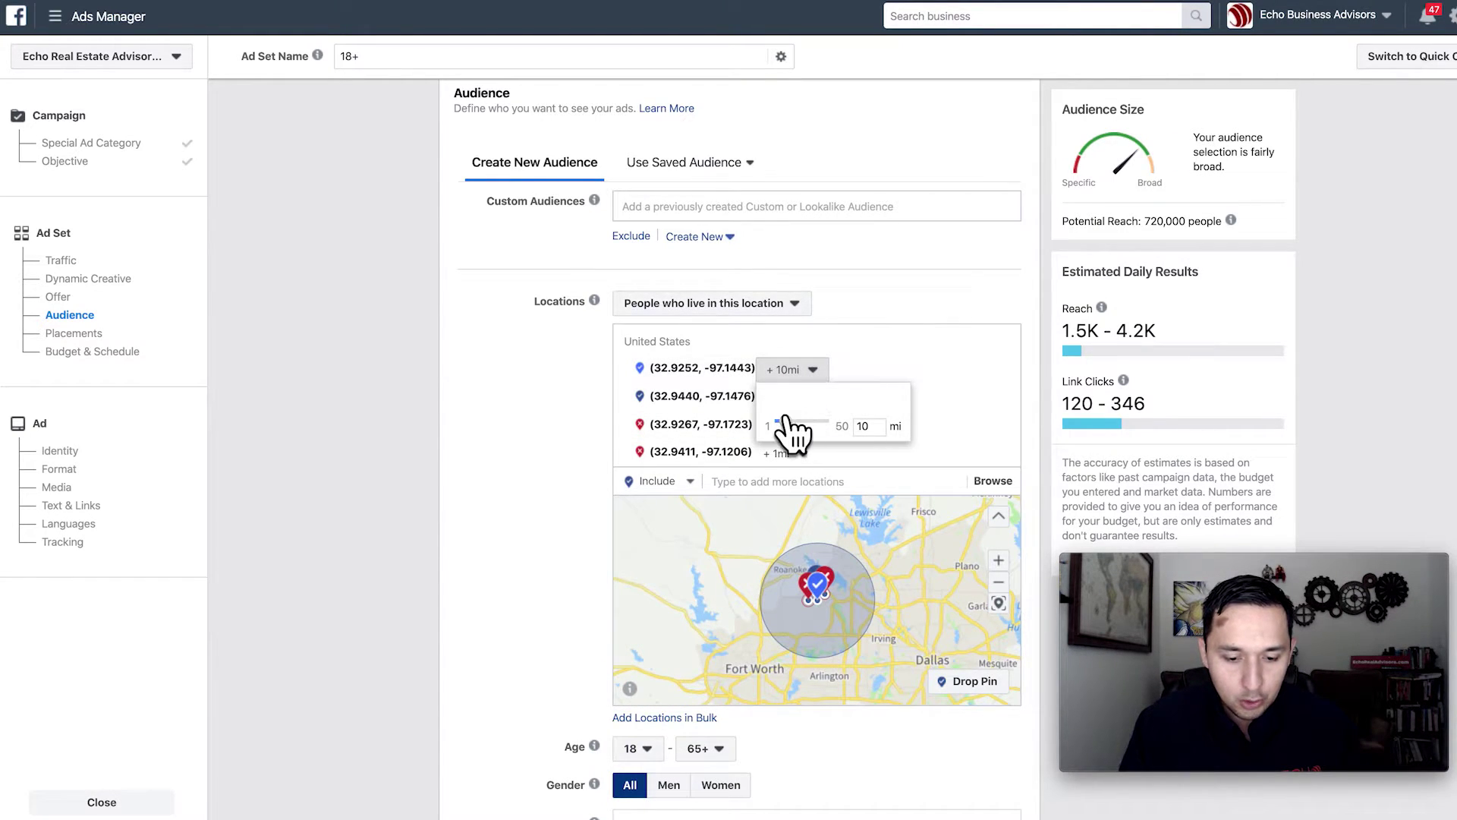
pyautogui.moveTo(785, 419); pyautogui.dragTo(771, 419)
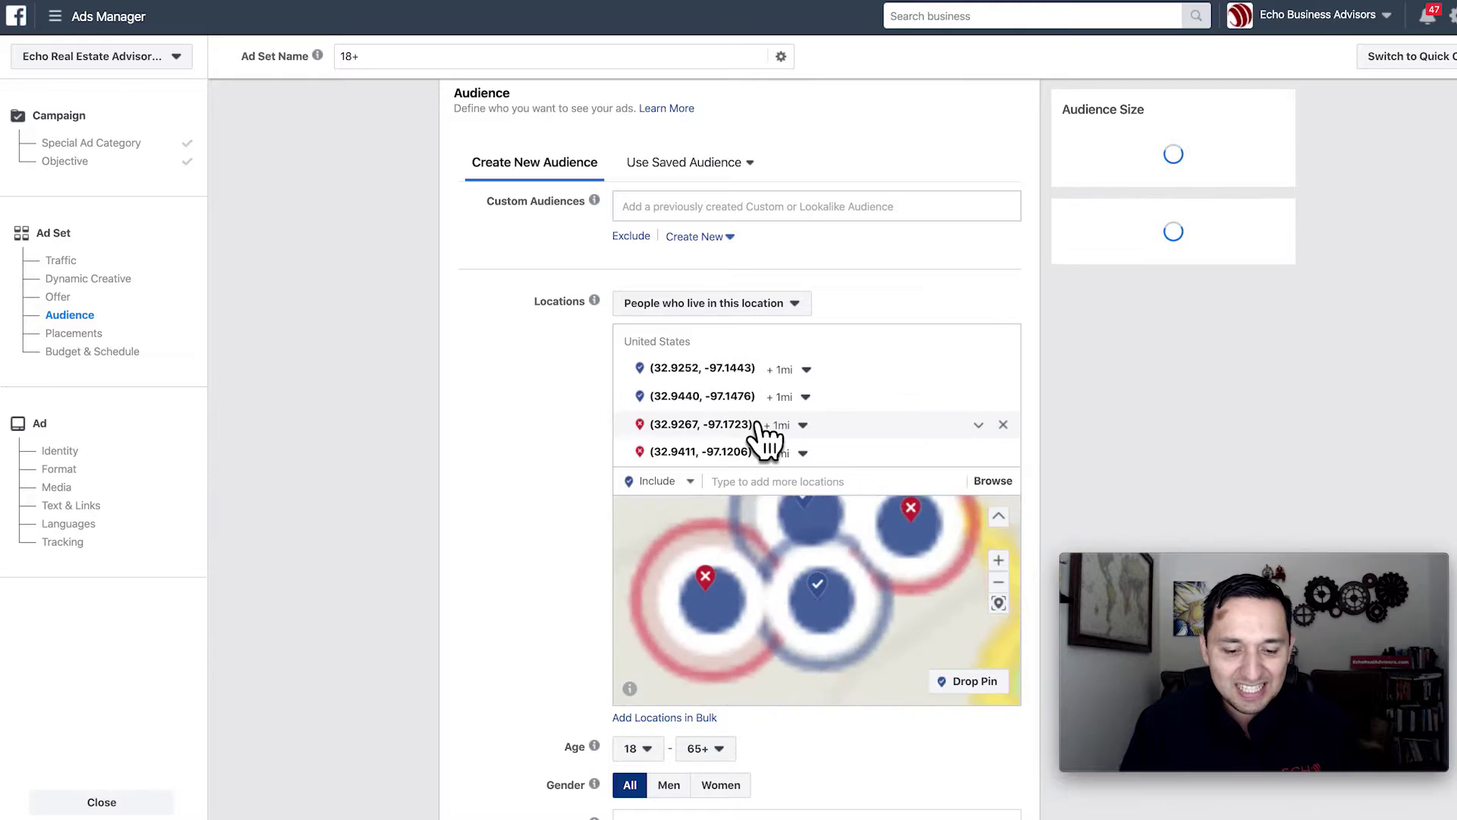
# Change the pin directly south of the central area from an included to an excluded location
pyautogui.click(816, 586)
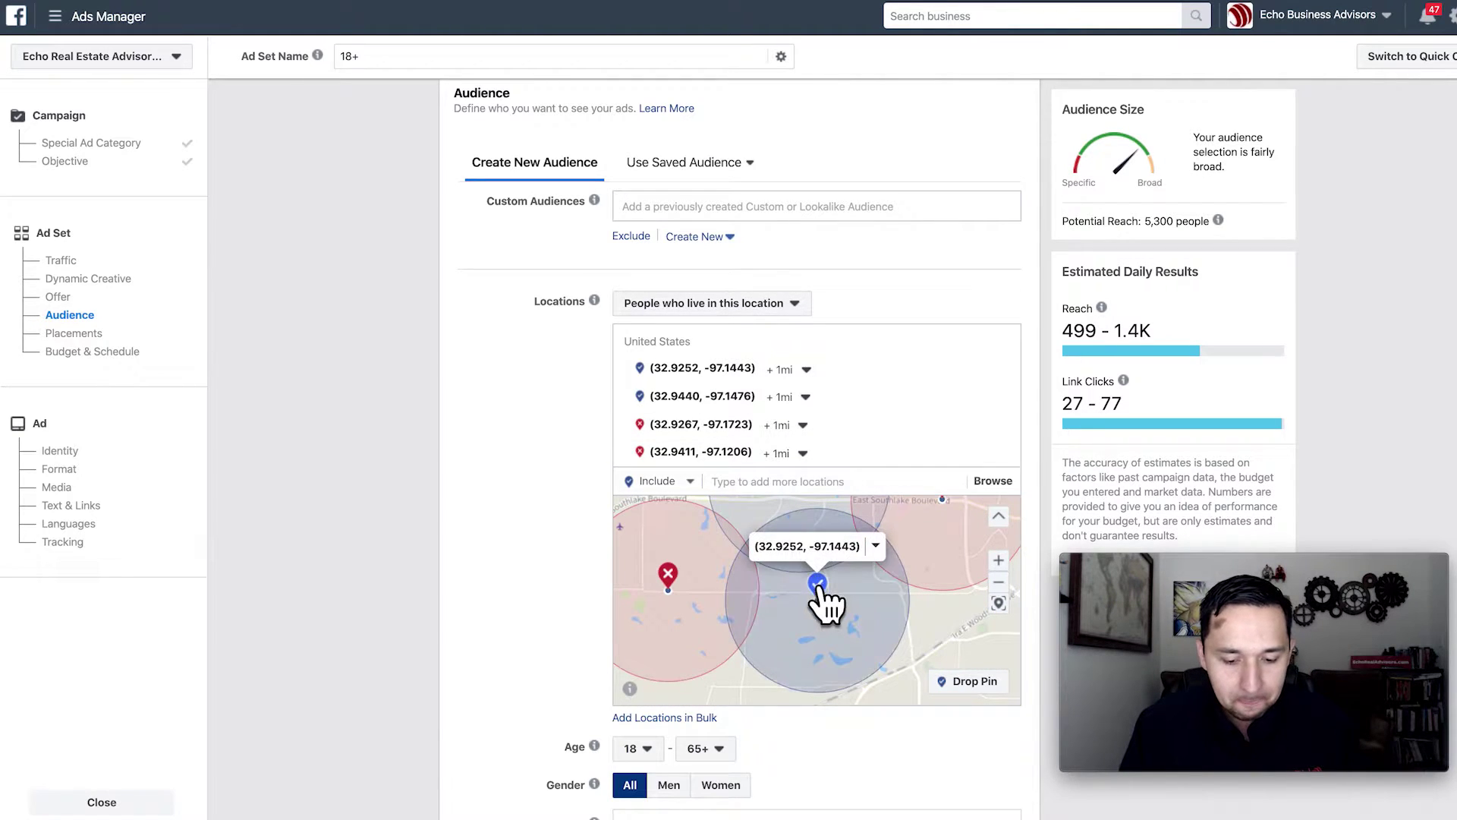
pyautogui.click(875, 548)
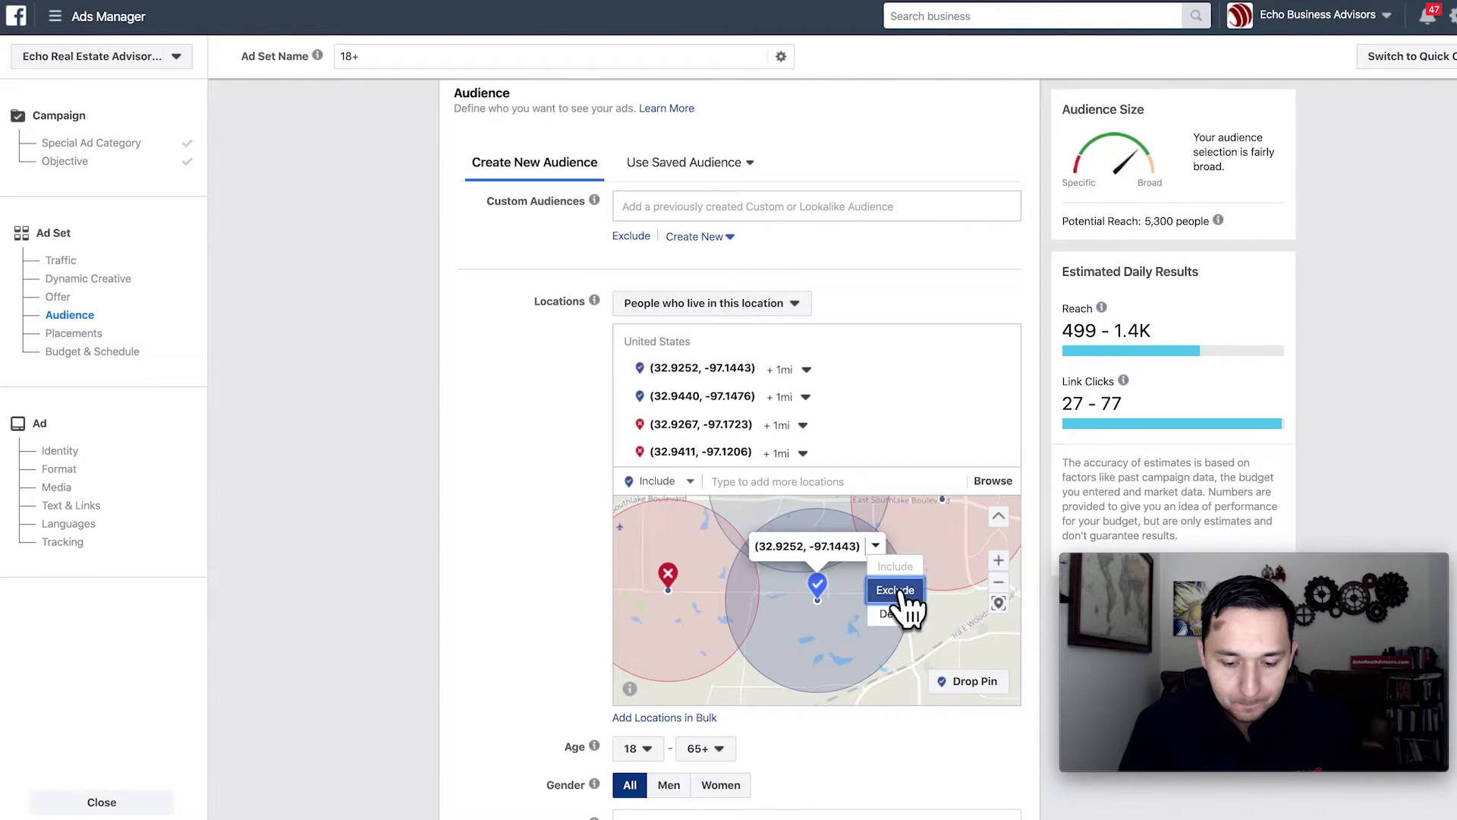
pyautogui.click(896, 591)
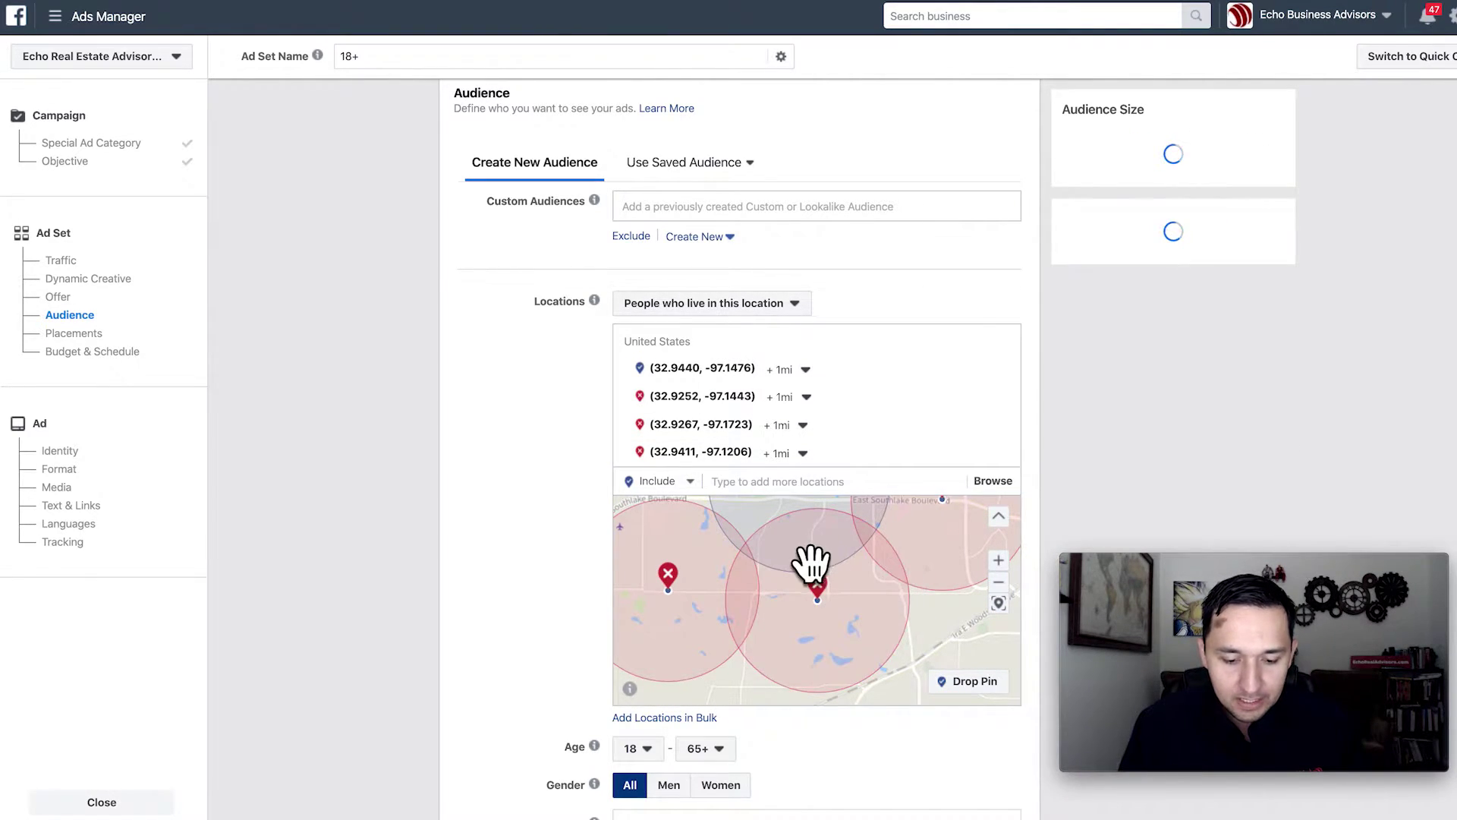
# Survey the wider map around the included area and the three excluded circles
pyautogui.click(999, 583)
pyautogui.moveTo(842, 577); pyautogui.dragTo(948, 611)
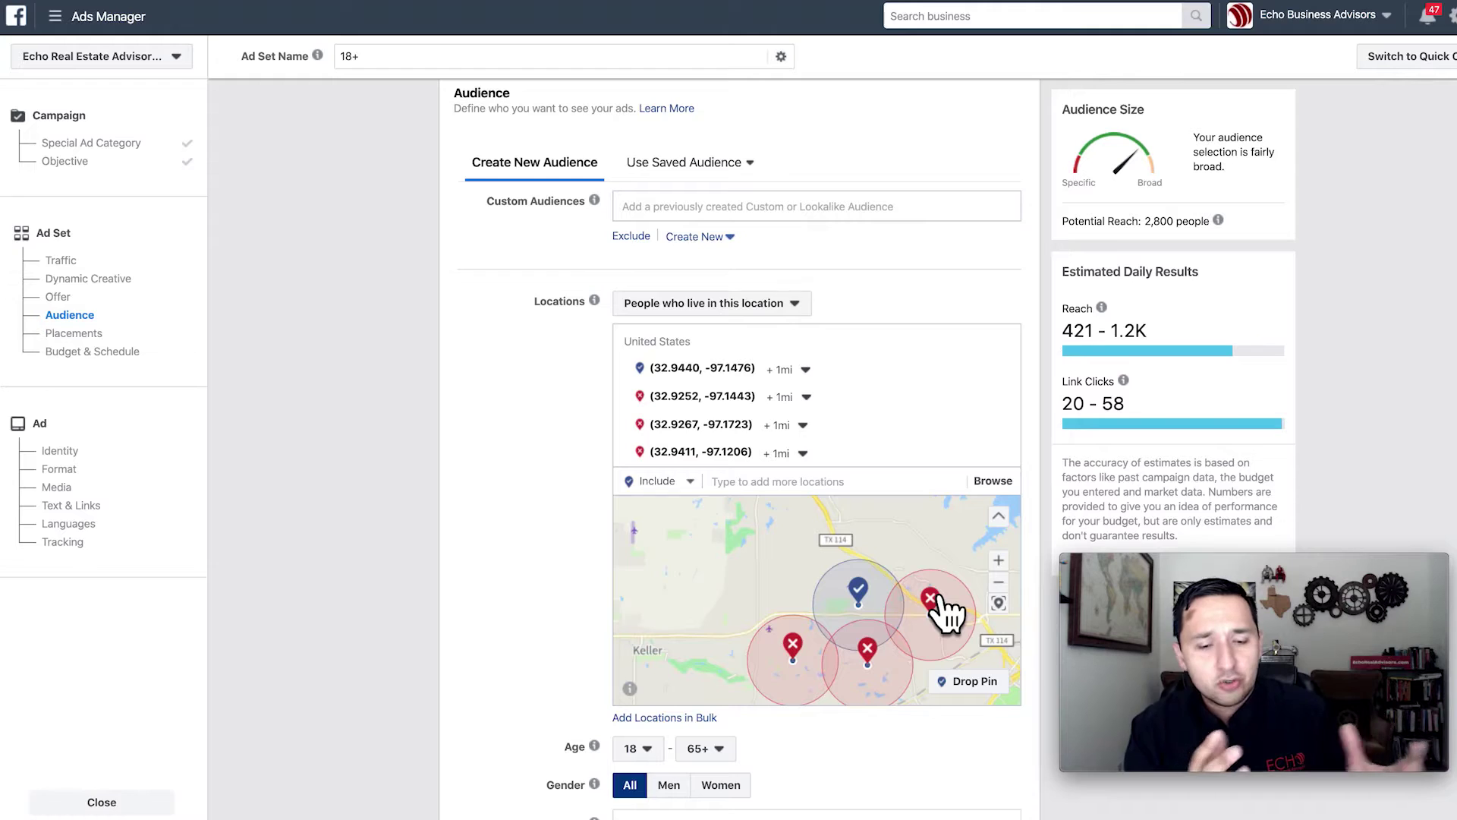
pyautogui.moveTo(781, 569); pyautogui.dragTo(820, 602)
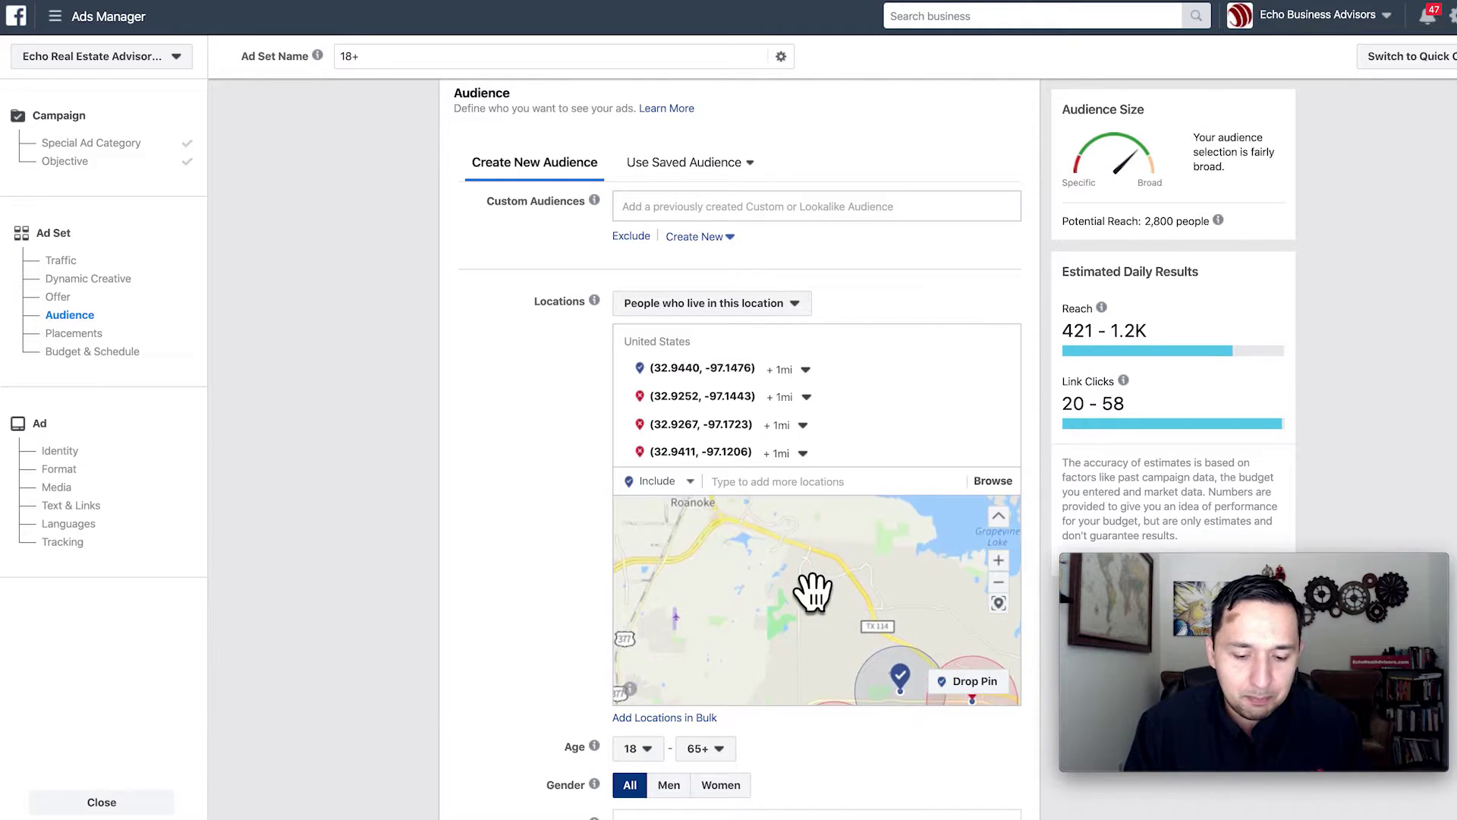
pyautogui.moveTo(719, 638); pyautogui.dragTo(745, 554)
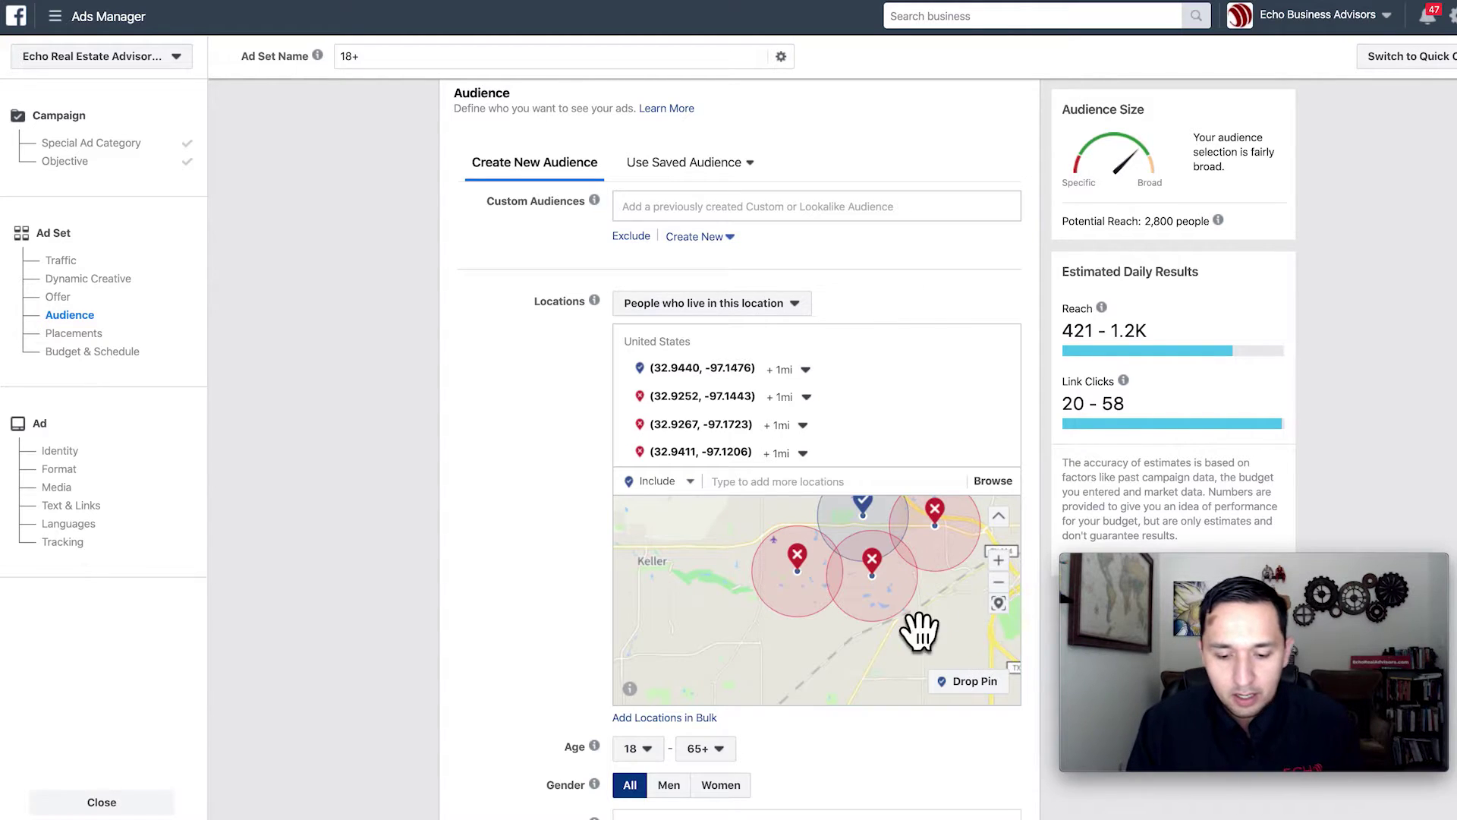
pyautogui.moveTo(852, 644); pyautogui.dragTo(773, 649)
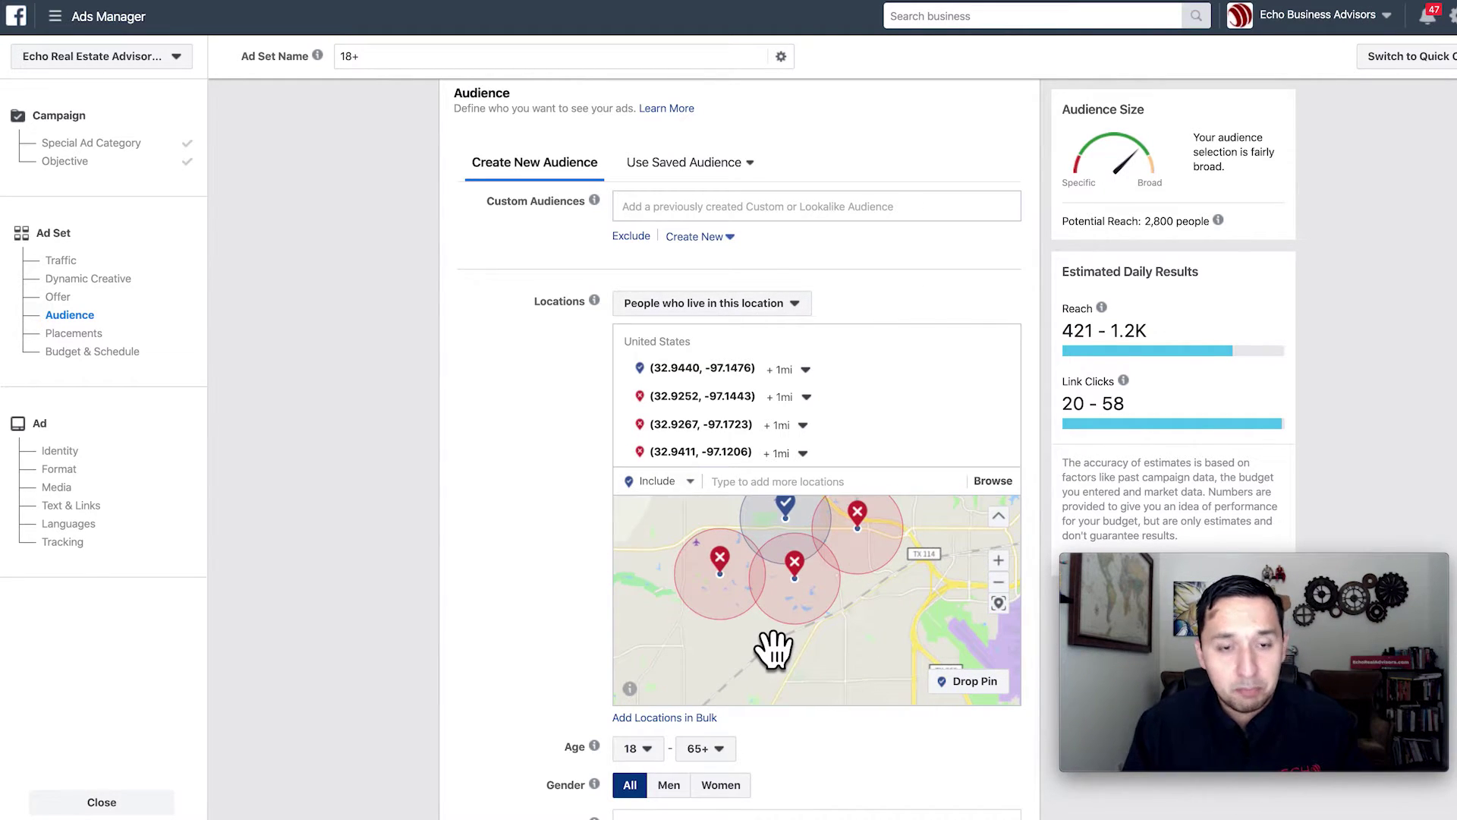
# Look through the available upper age limits for the audience without selecting a different one
pyautogui.scroll(-3, 515, 619)
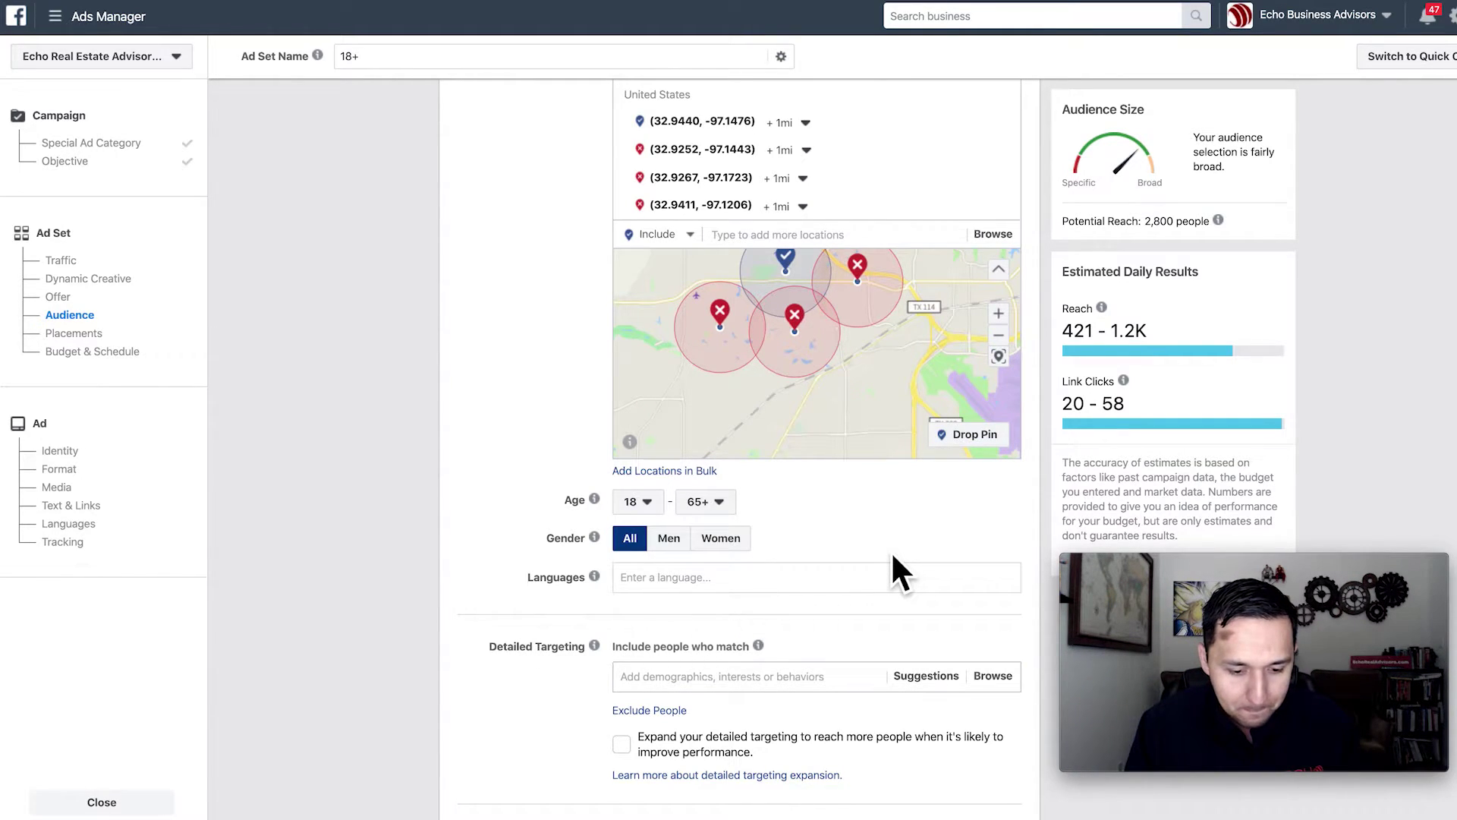
pyautogui.scroll(-1, 895, 573)
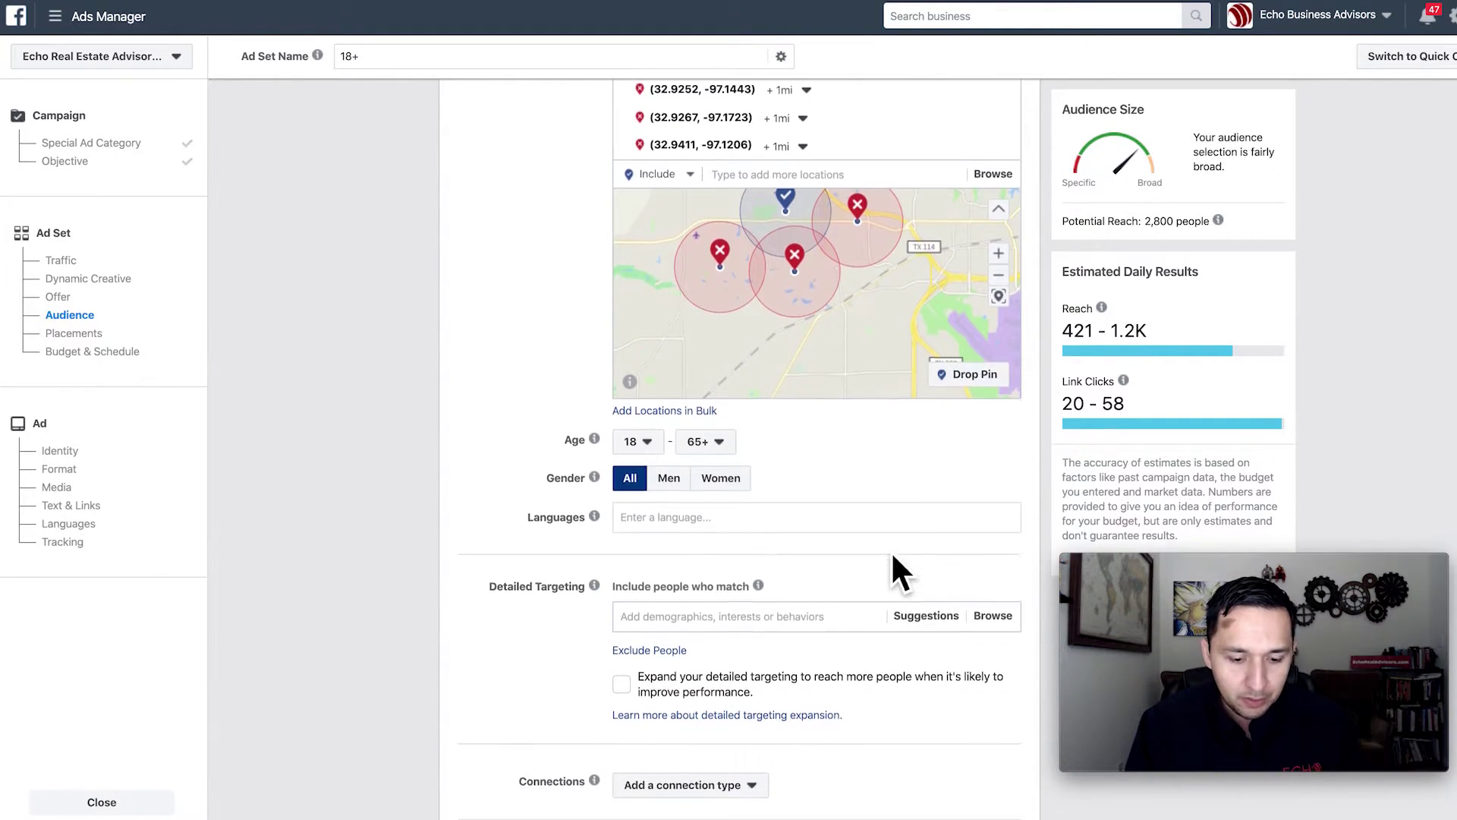
pyautogui.click(702, 444)
pyautogui.scroll(1, 710, 516)
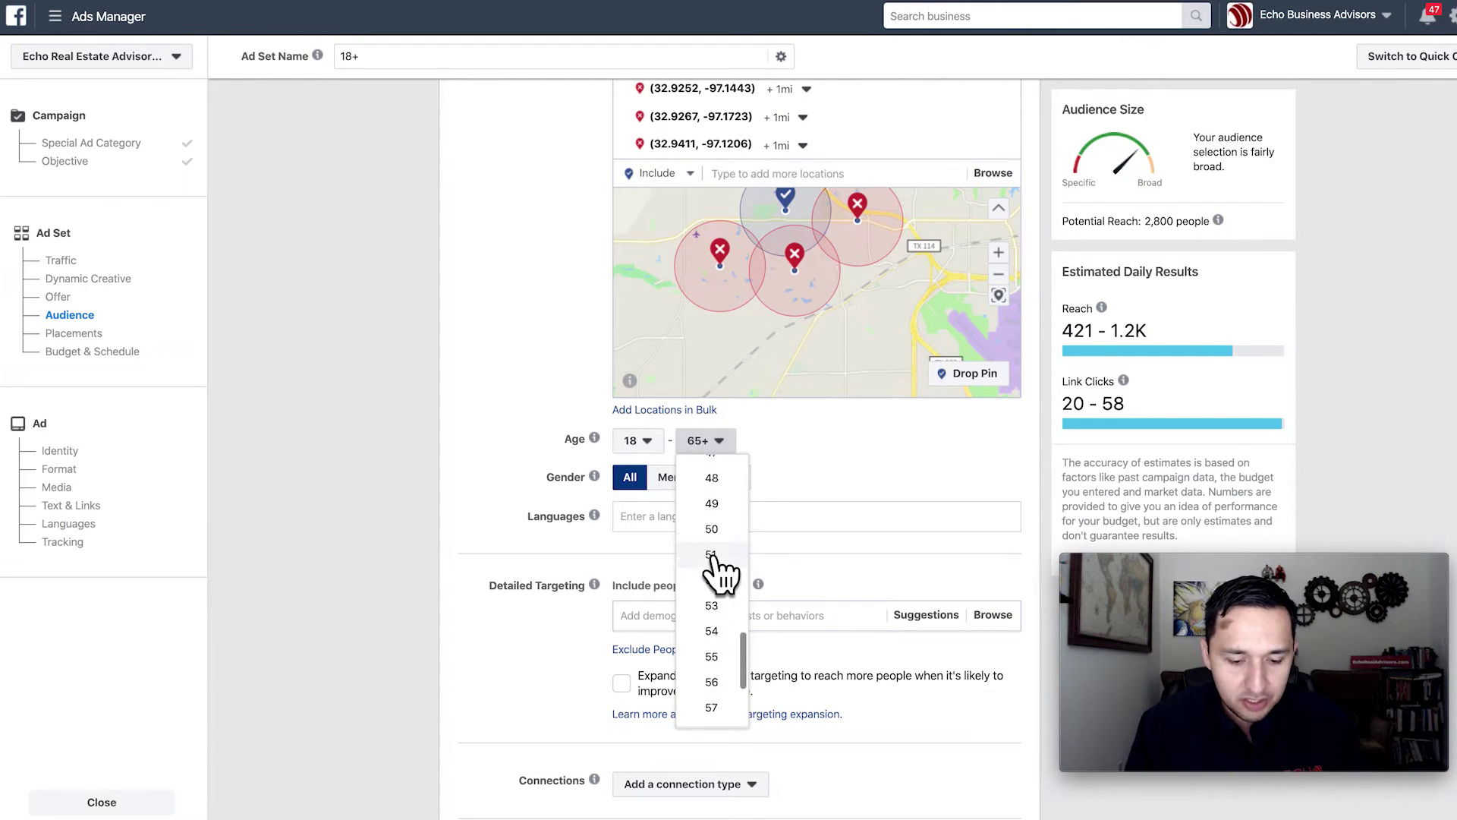
pyautogui.scroll(-2, 713, 567)
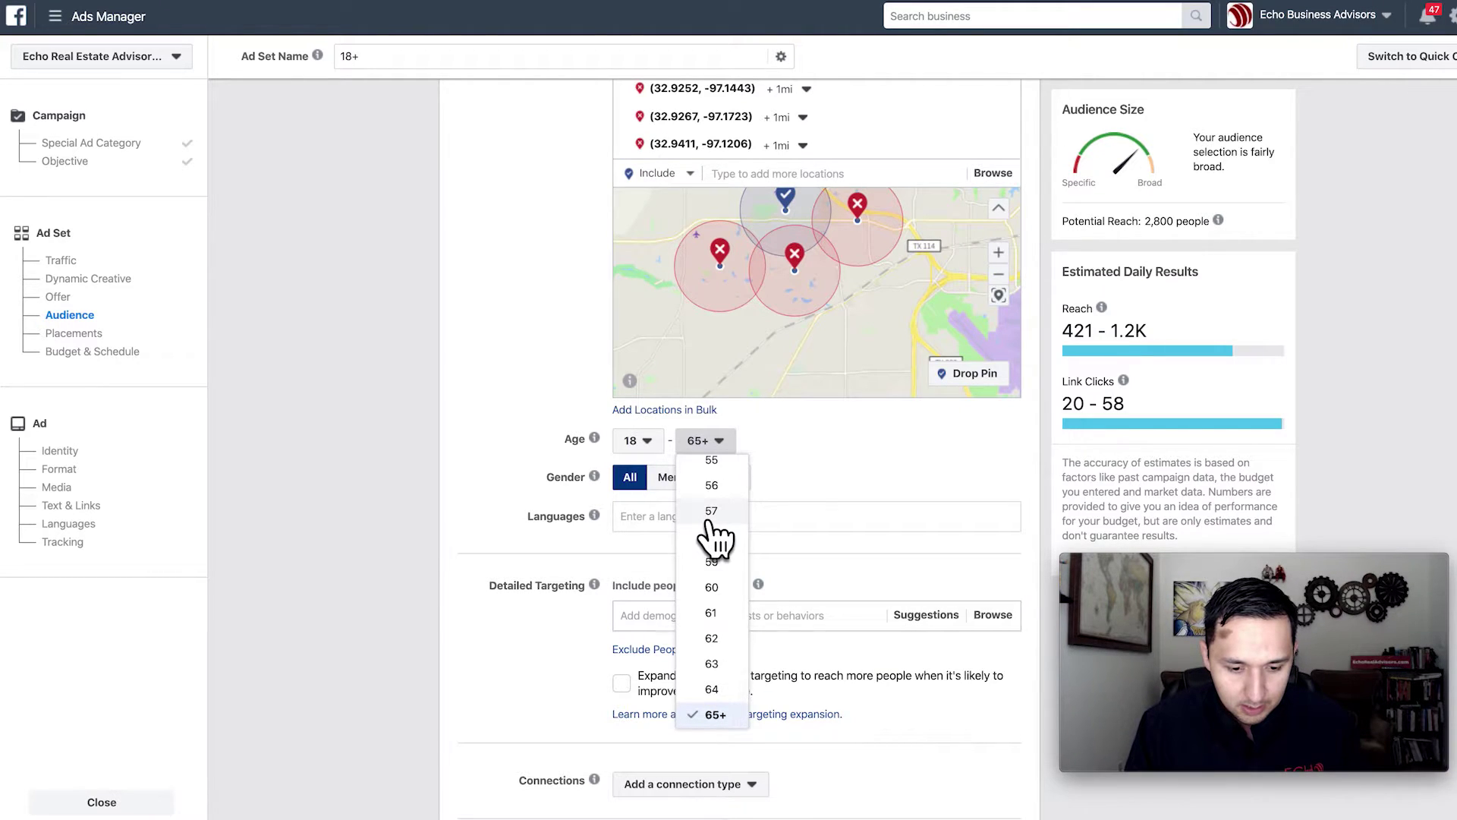
pyautogui.click(884, 475)
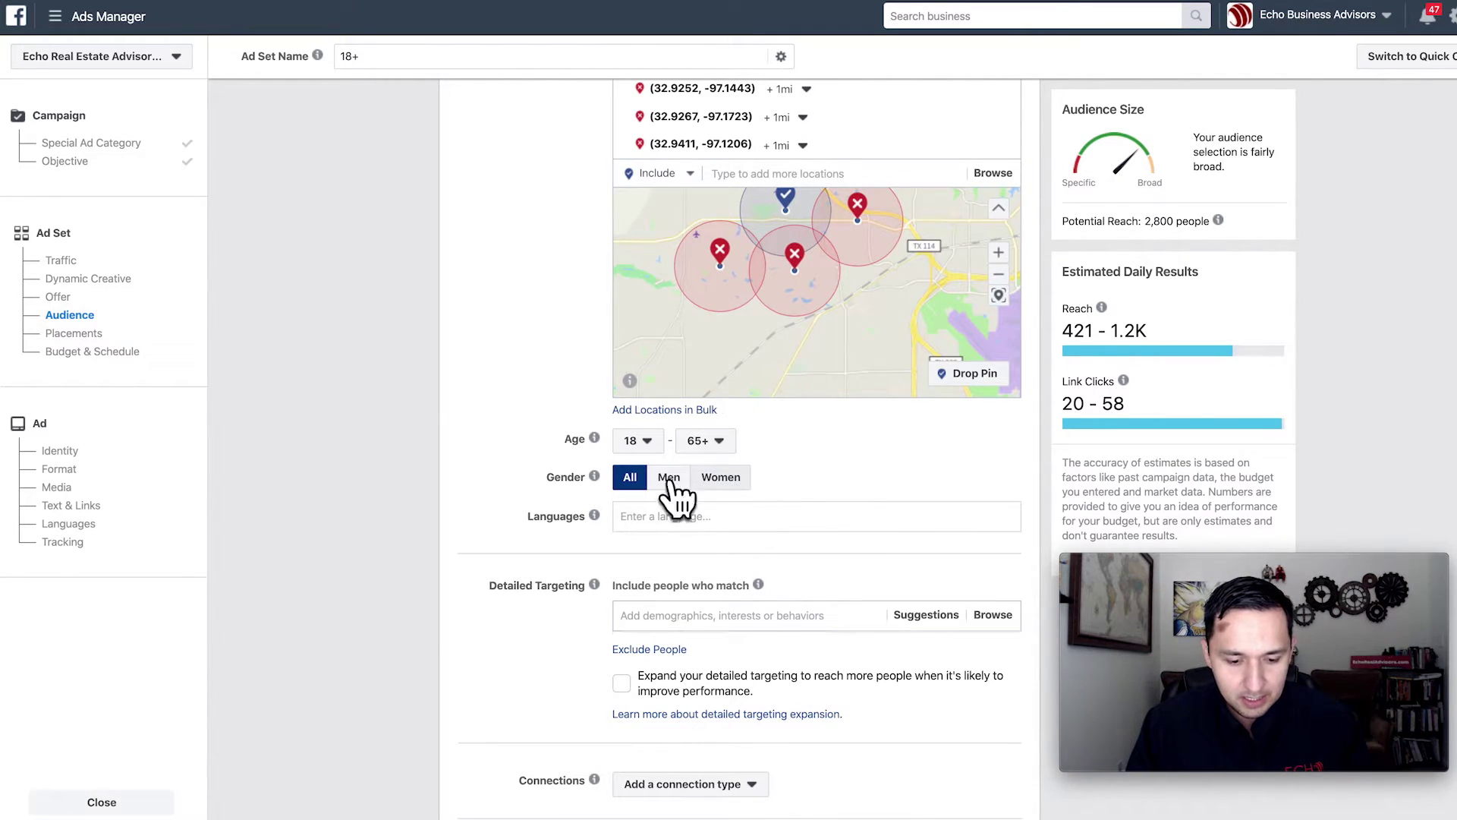
# Restrict the audience's gender to Women
pyautogui.click(725, 478)
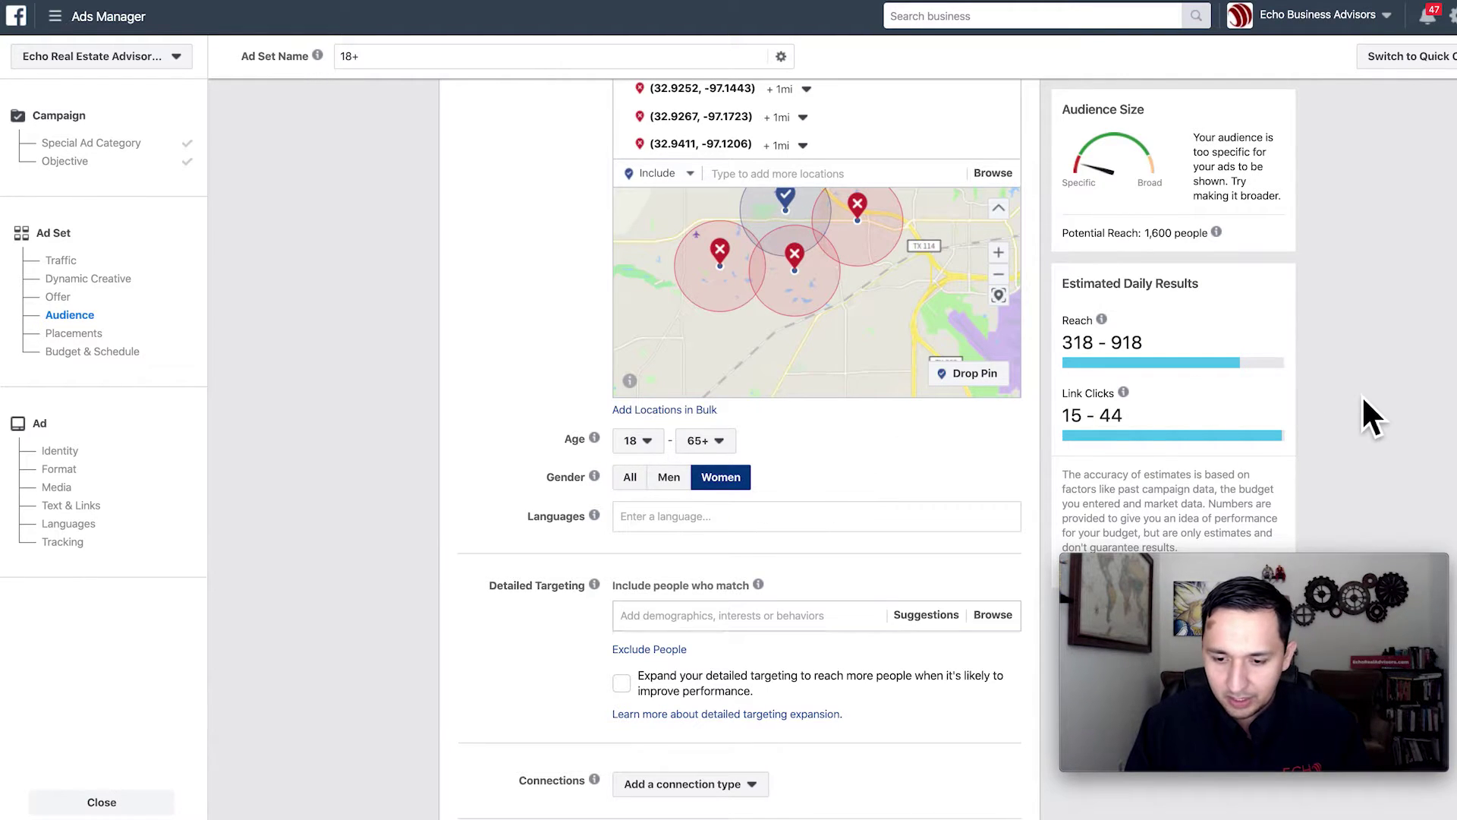
pyautogui.scroll(-5, 1364, 399)
pyautogui.scroll(5, 1364, 400)
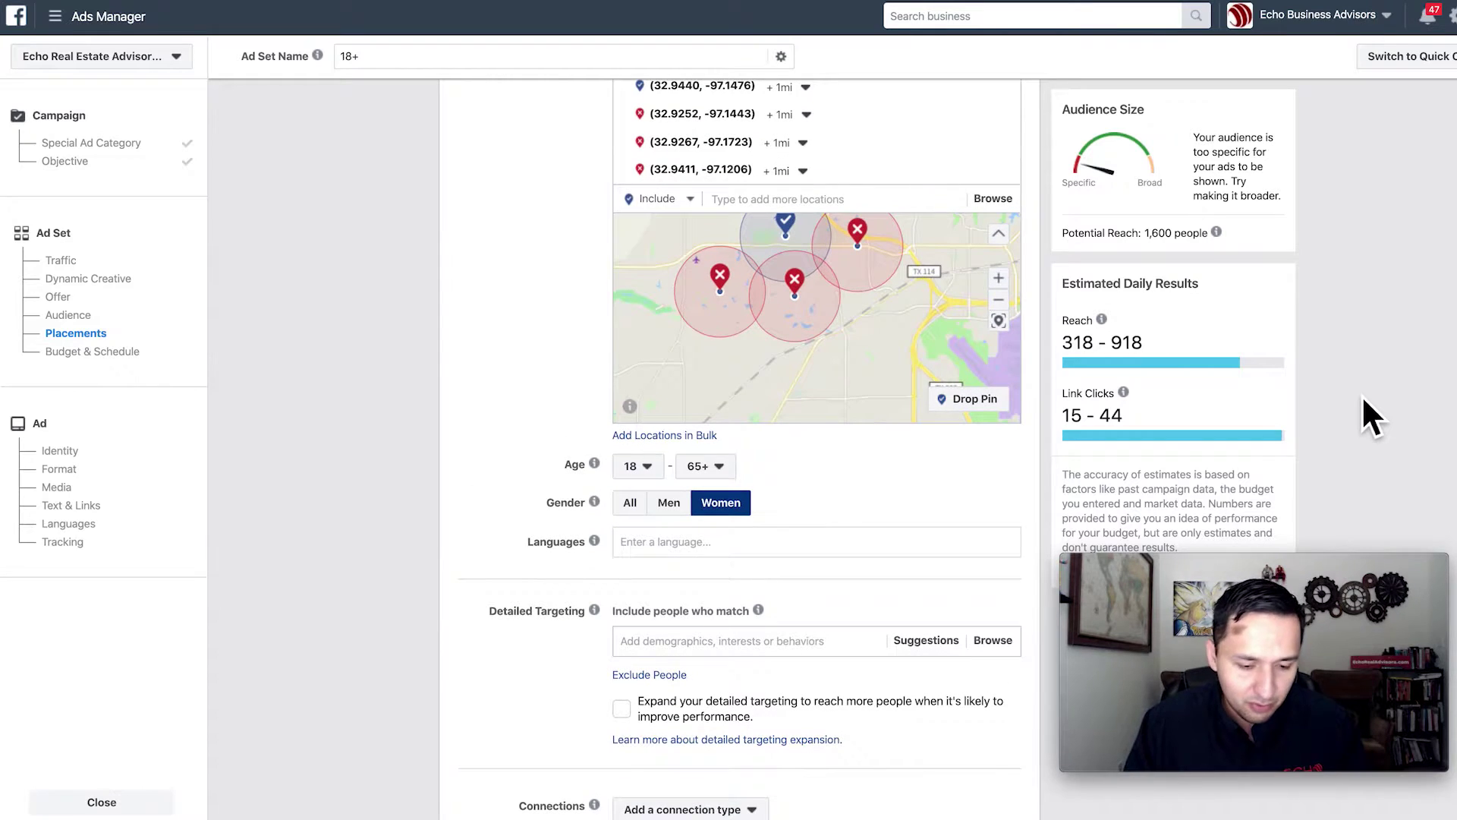
pyautogui.scroll(-4, 1364, 401)
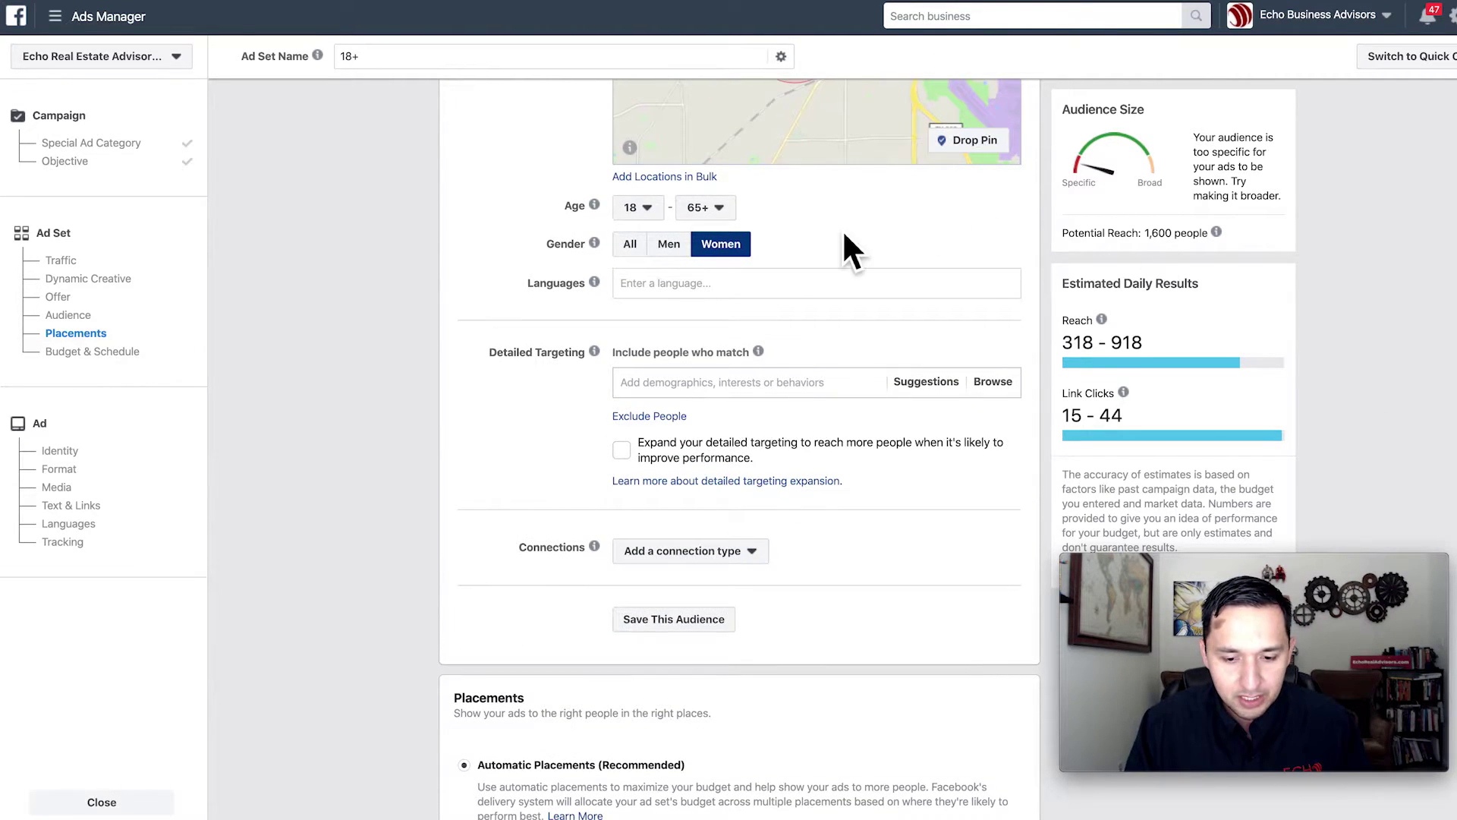
# Examine the language and detailed targeting options, the potential reach explanation, and a wider map view of the targeted area
pyautogui.click(829, 295)
pyautogui.scroll(2, 829, 294)
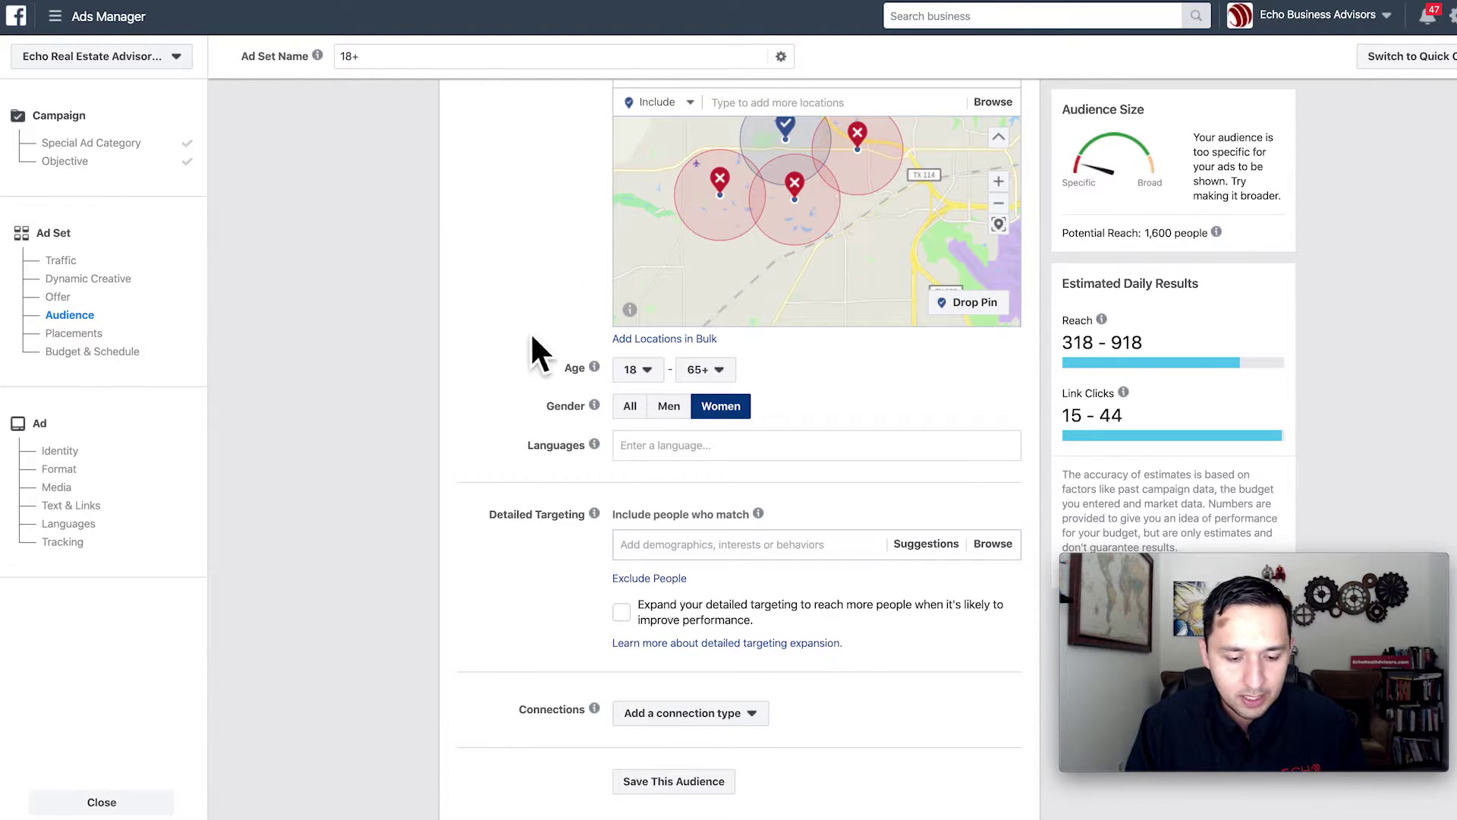
pyautogui.scroll(-1, 525, 429)
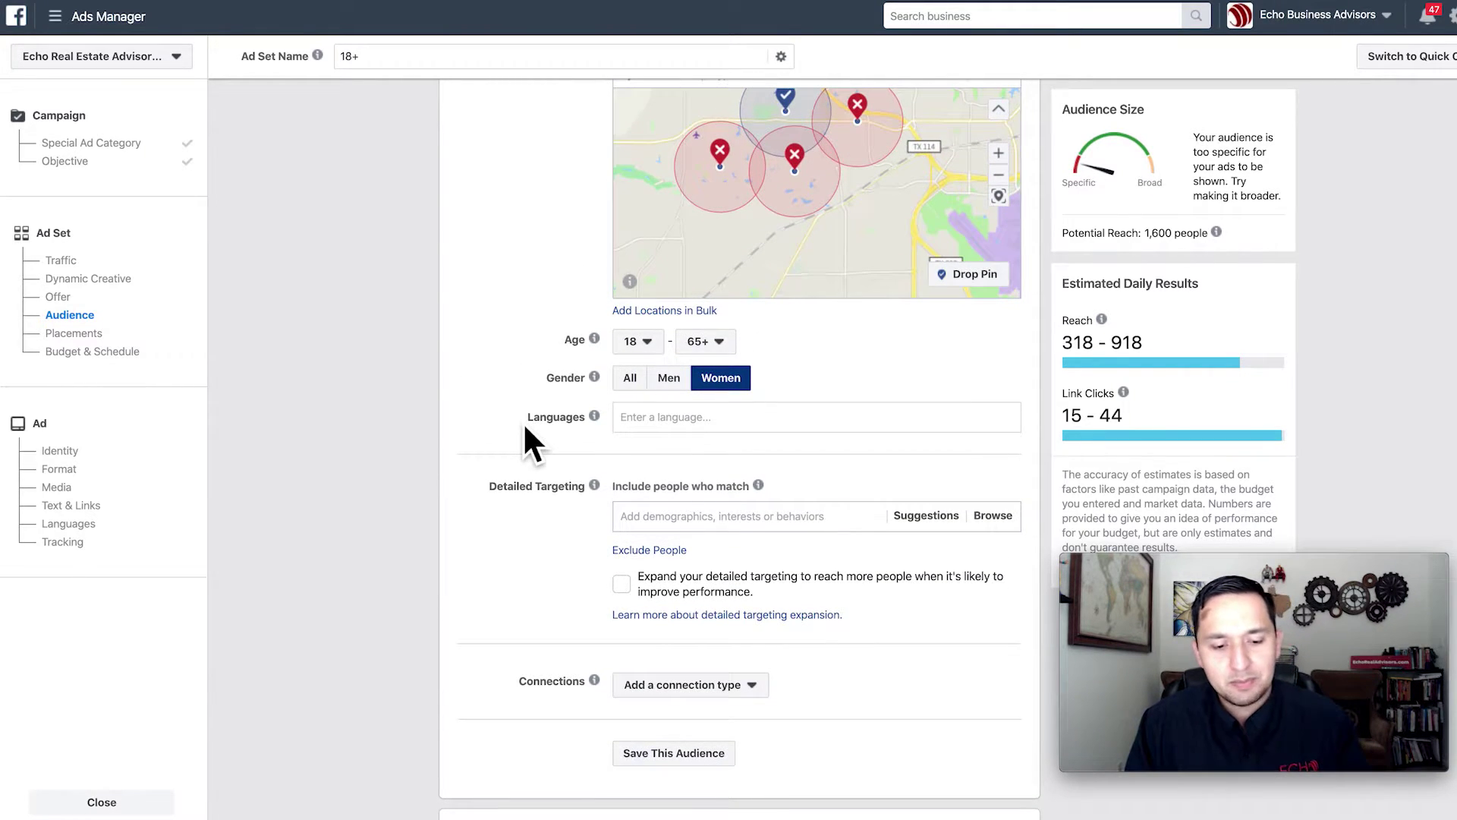
pyautogui.scroll(-1, 525, 427)
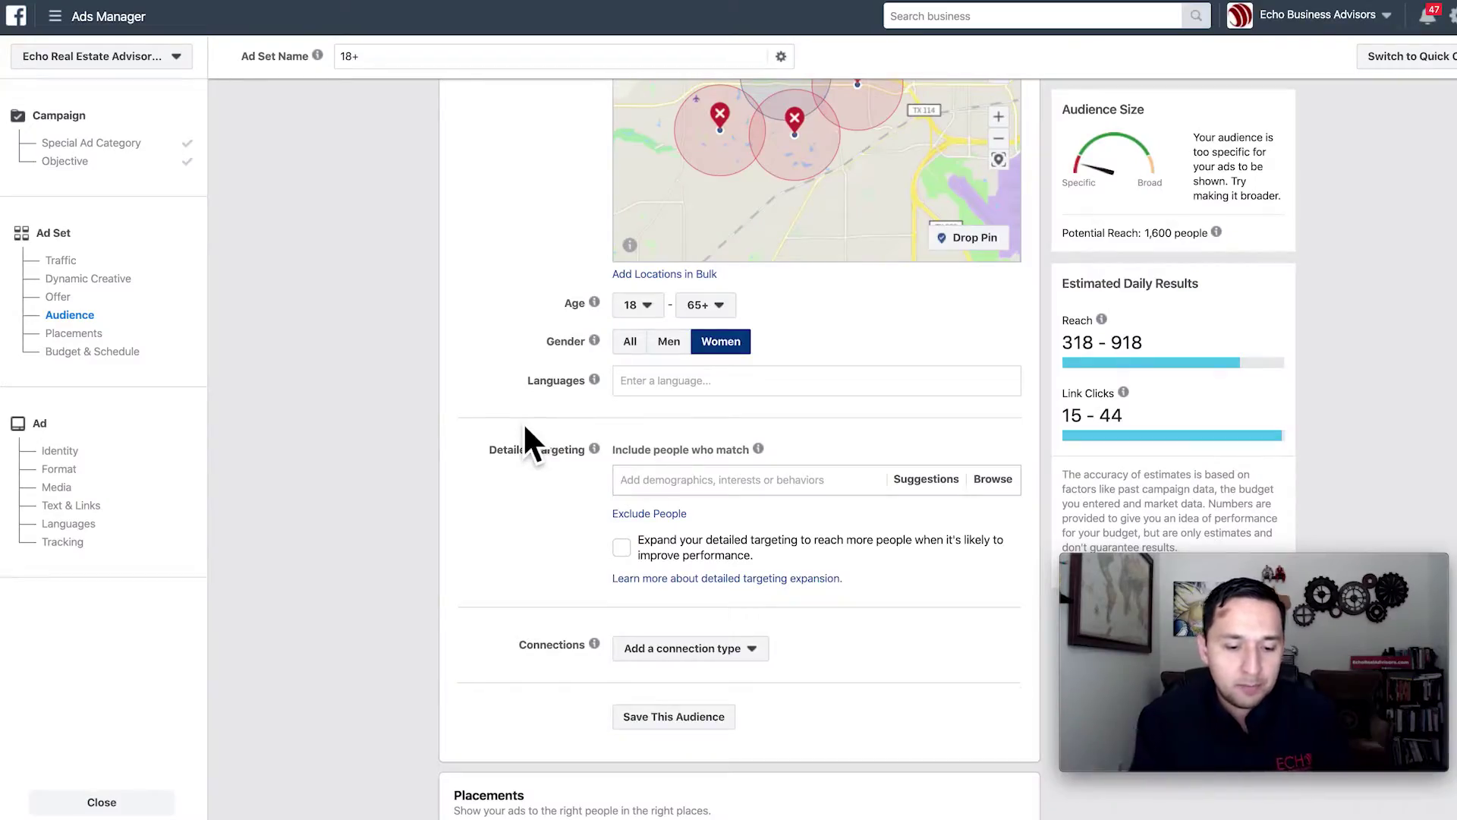
pyautogui.scroll(-1, 531, 444)
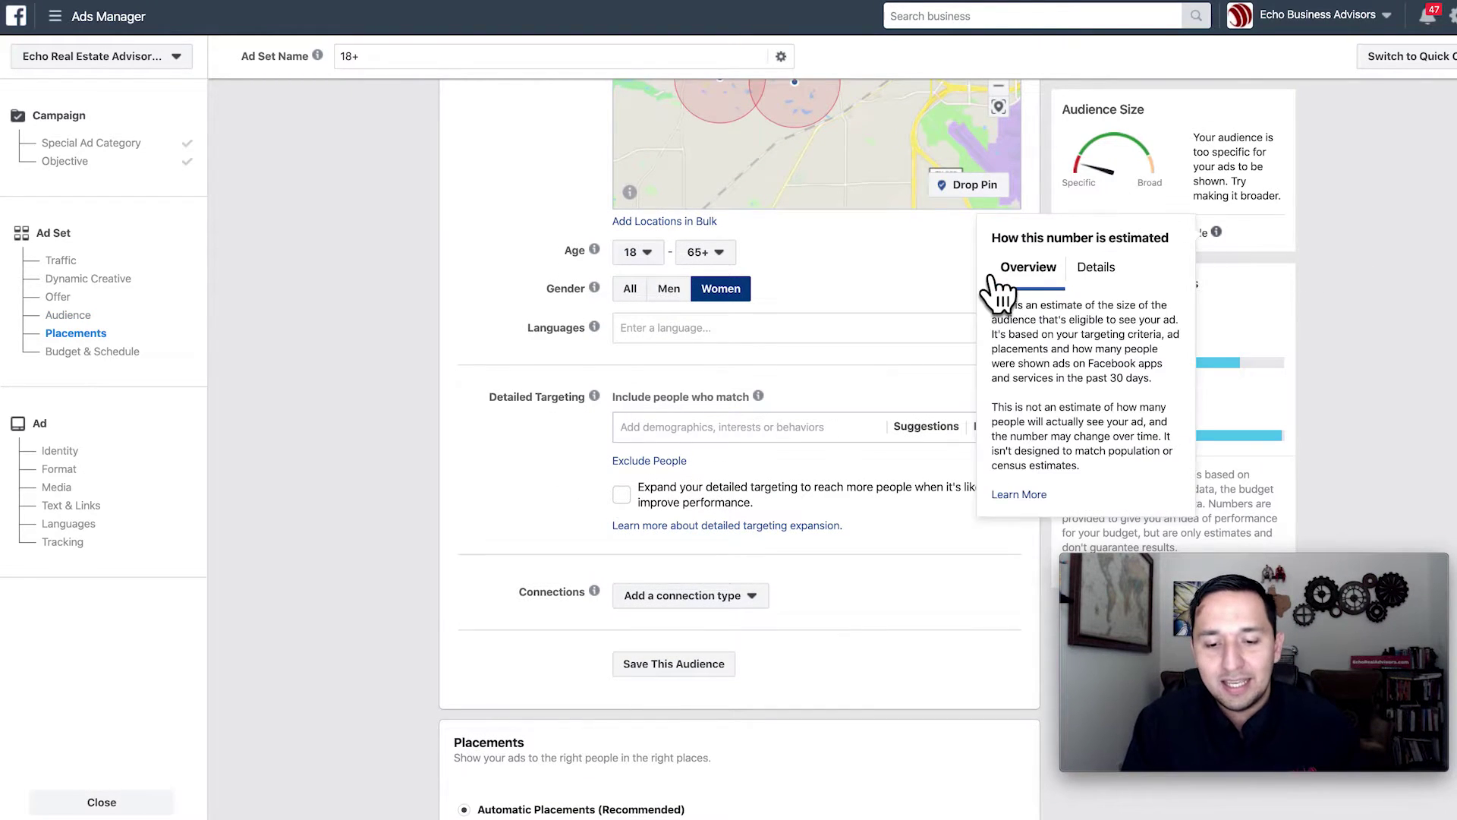
pyautogui.scroll(1, 1327, 277)
pyautogui.scroll(2, 1324, 271)
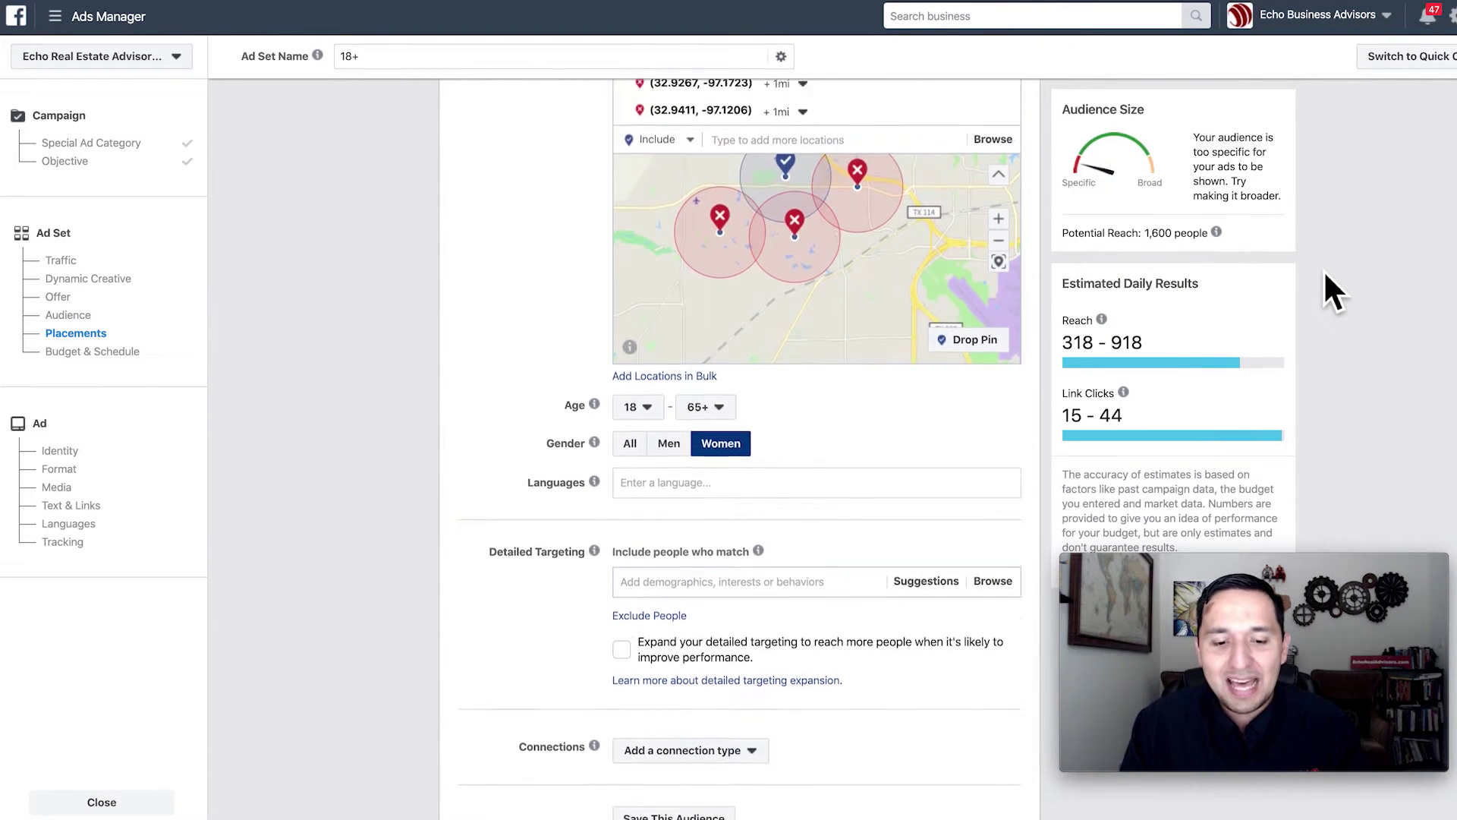
pyautogui.click(999, 251)
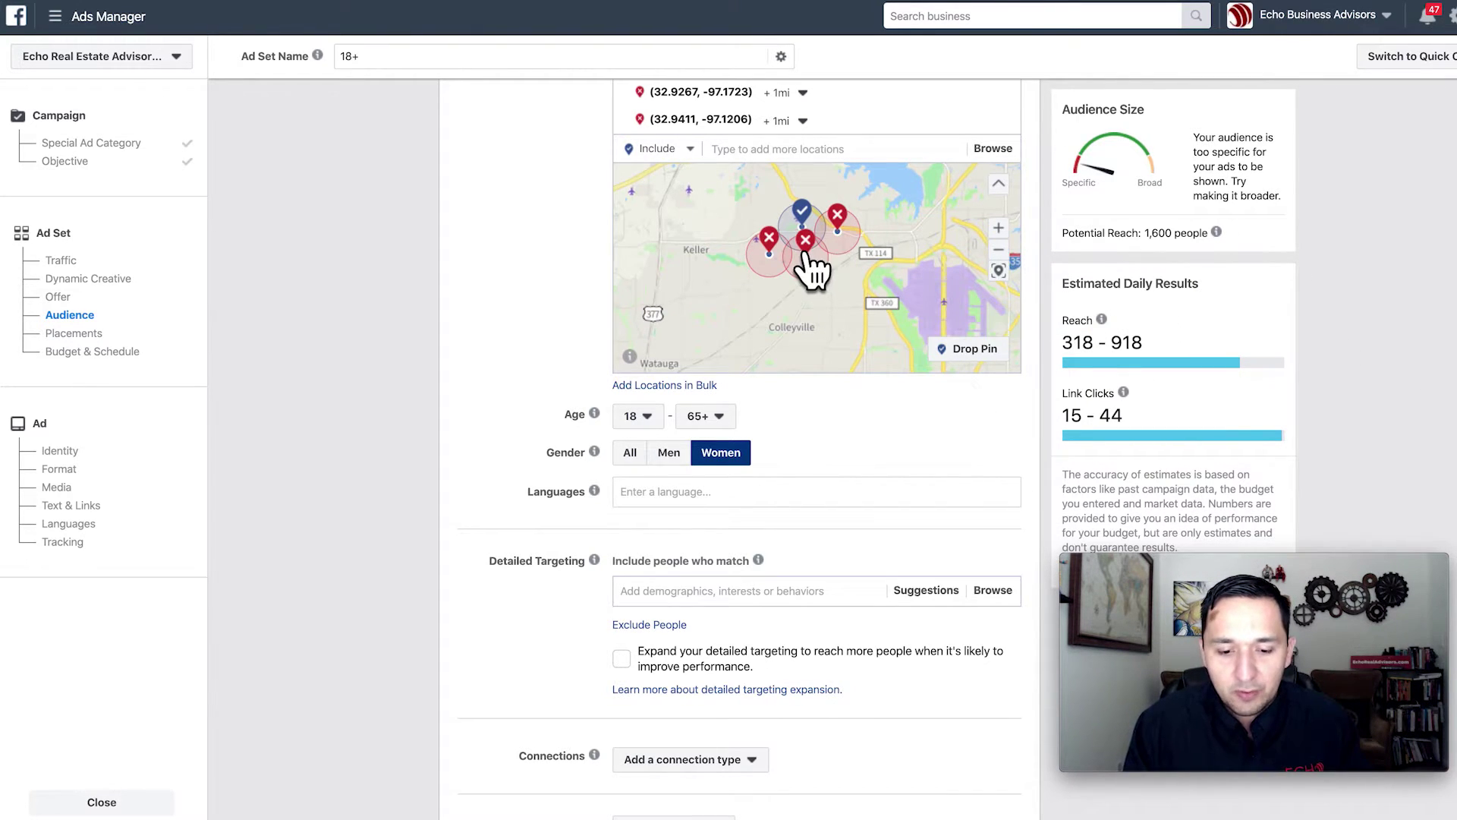
# Search detailed targeting for "income" and include the demographic "Household income: top 5% of ZIP codes (US)"
pyautogui.scroll(-4, 1382, 427)
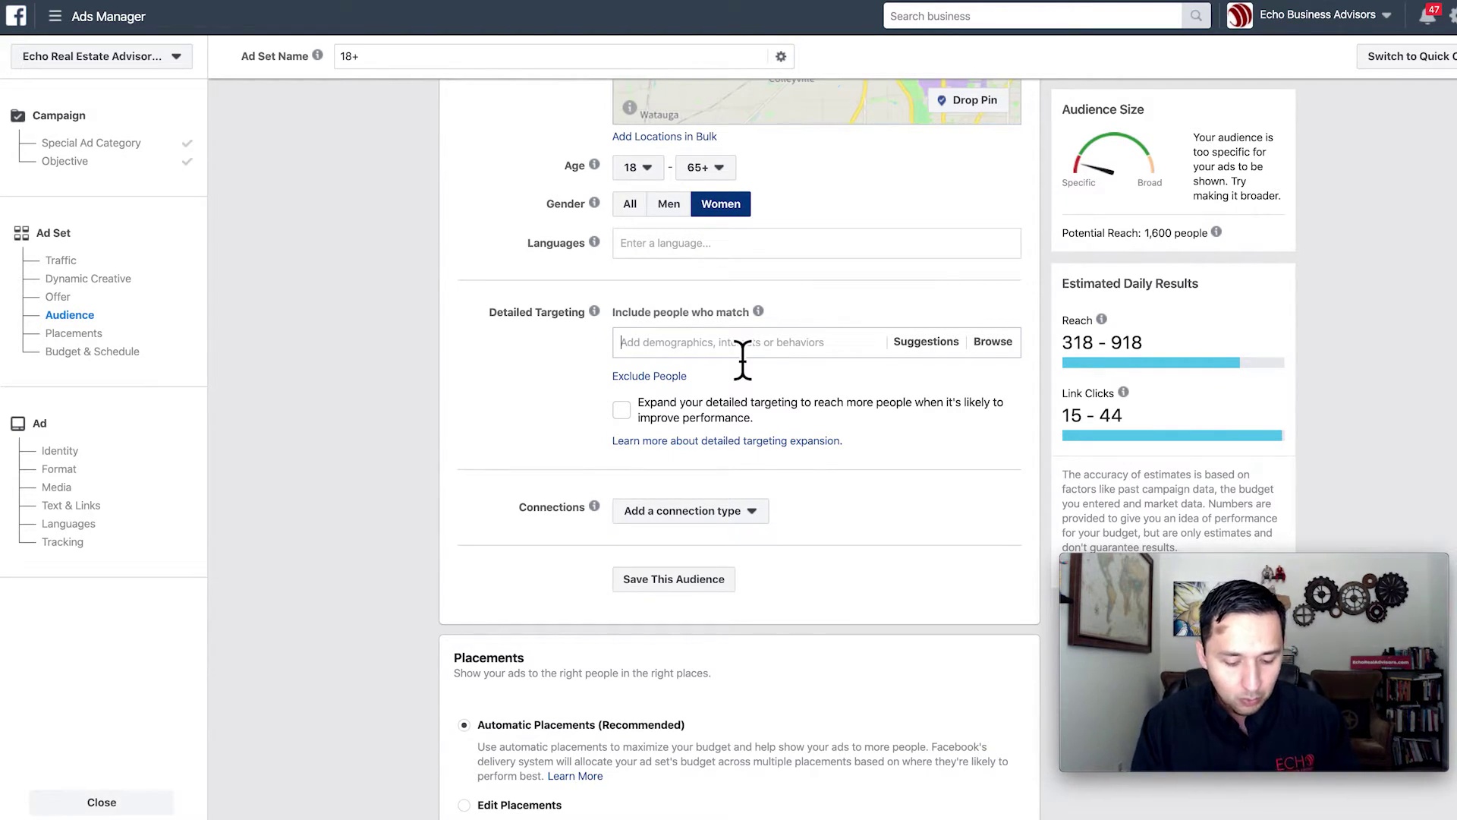
pyautogui.click(742, 353)
pyautogui.write('income')
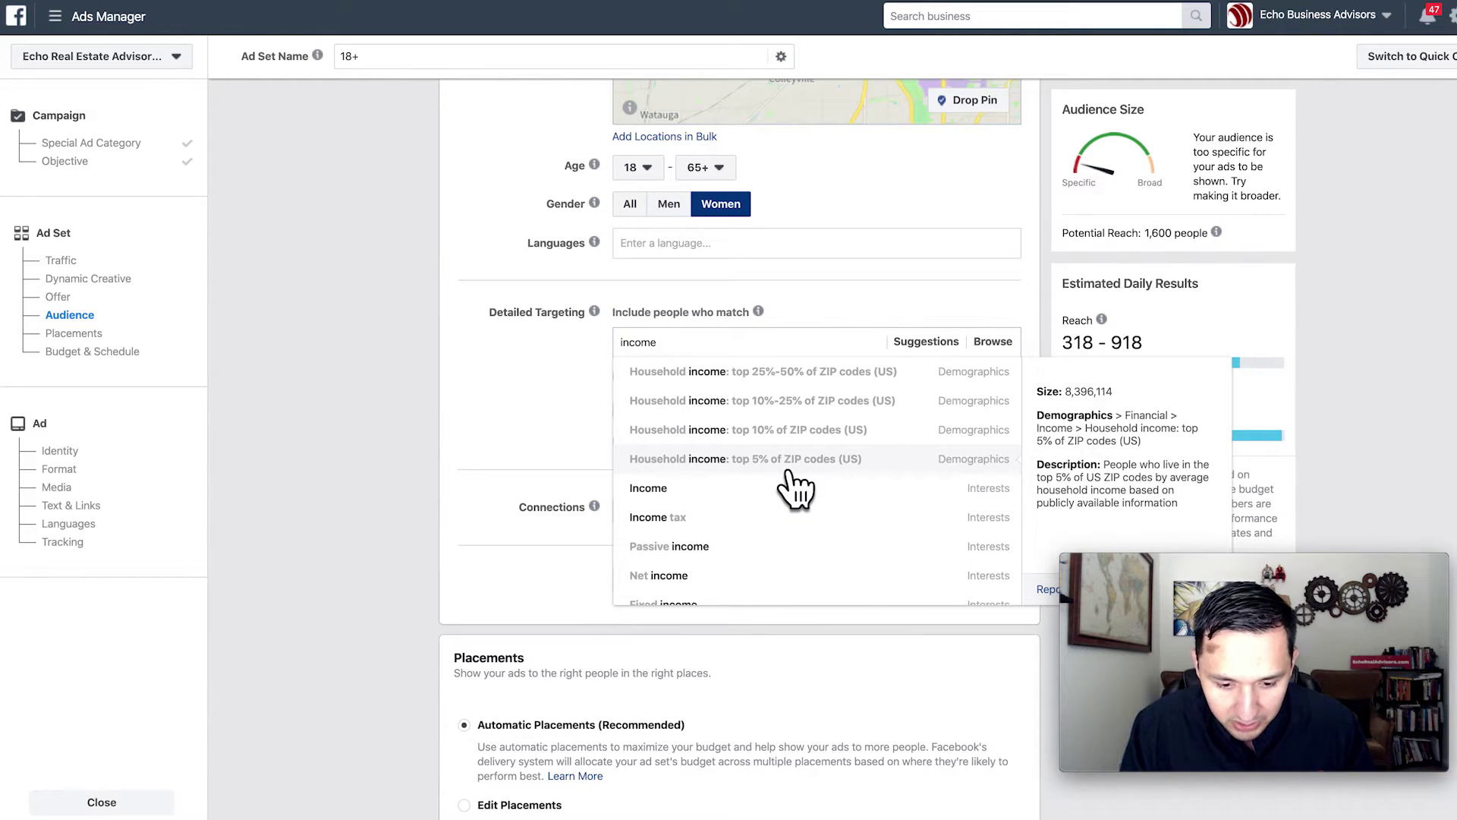
pyautogui.click(745, 461)
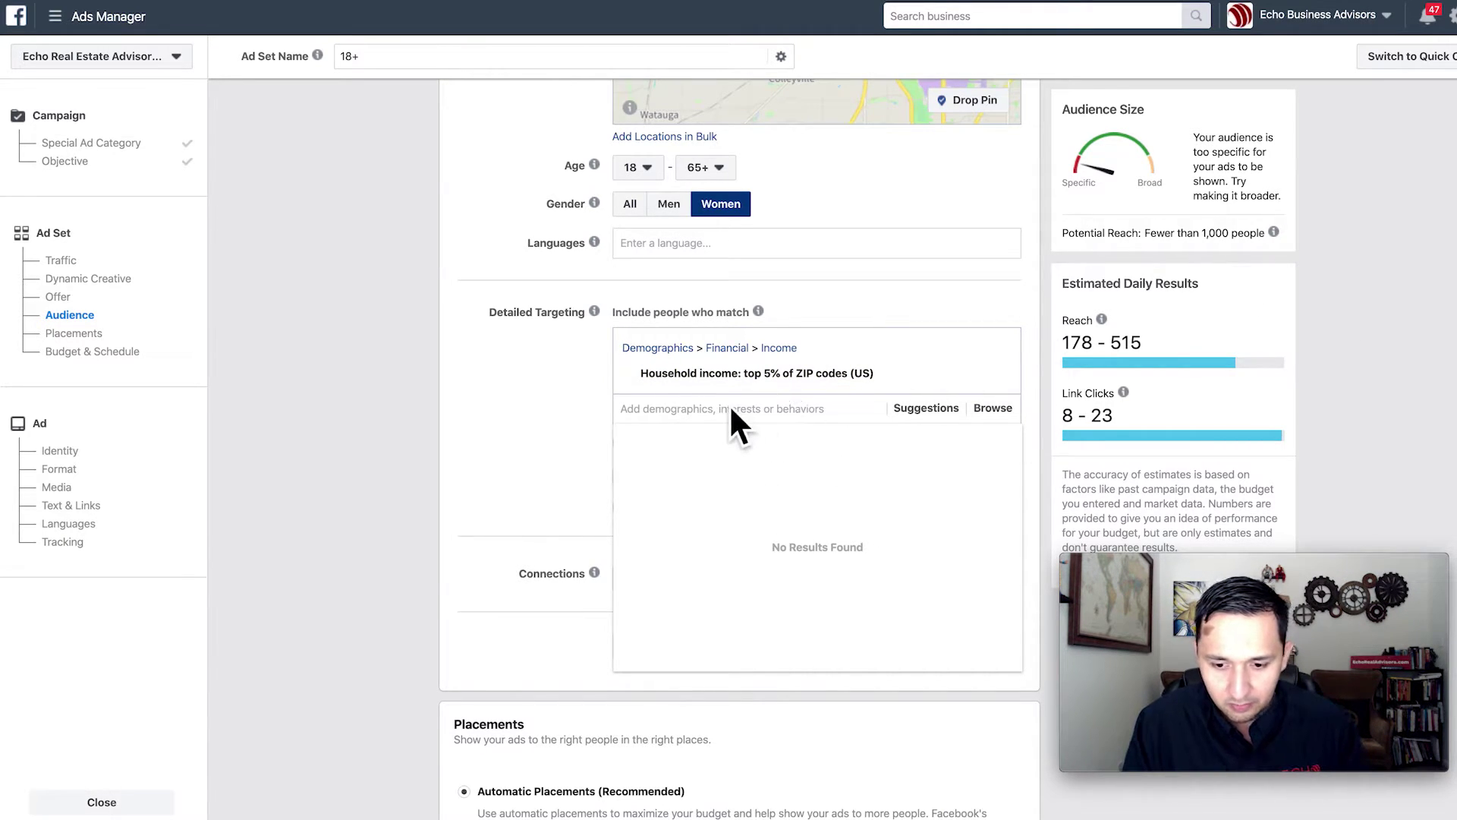
# Add "Household income: top 10% of ZIP codes (US)" to the included detailed targeting
pyautogui.write('h')
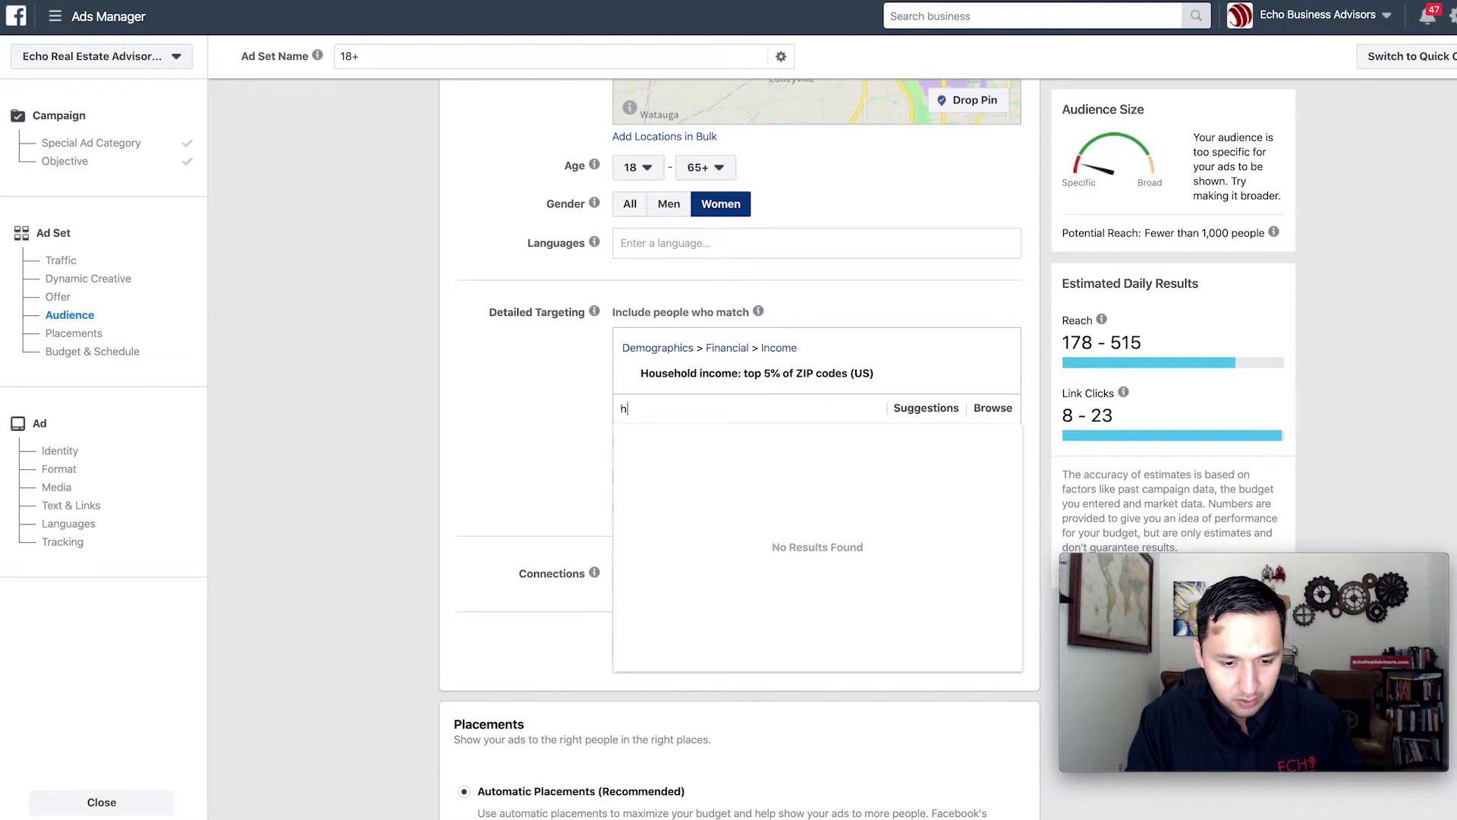
pyautogui.write('ncome')
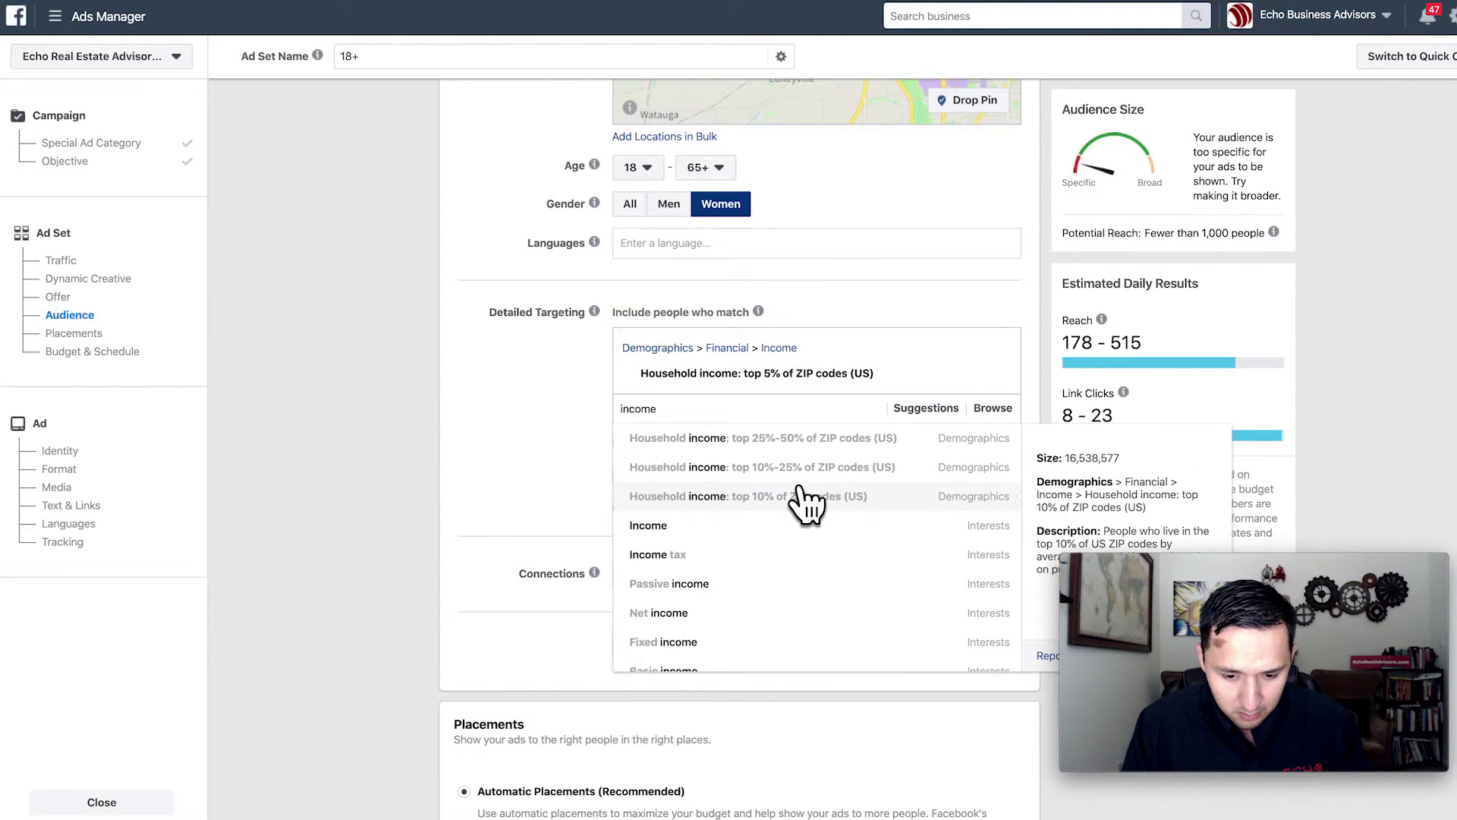
pyautogui.click(836, 497)
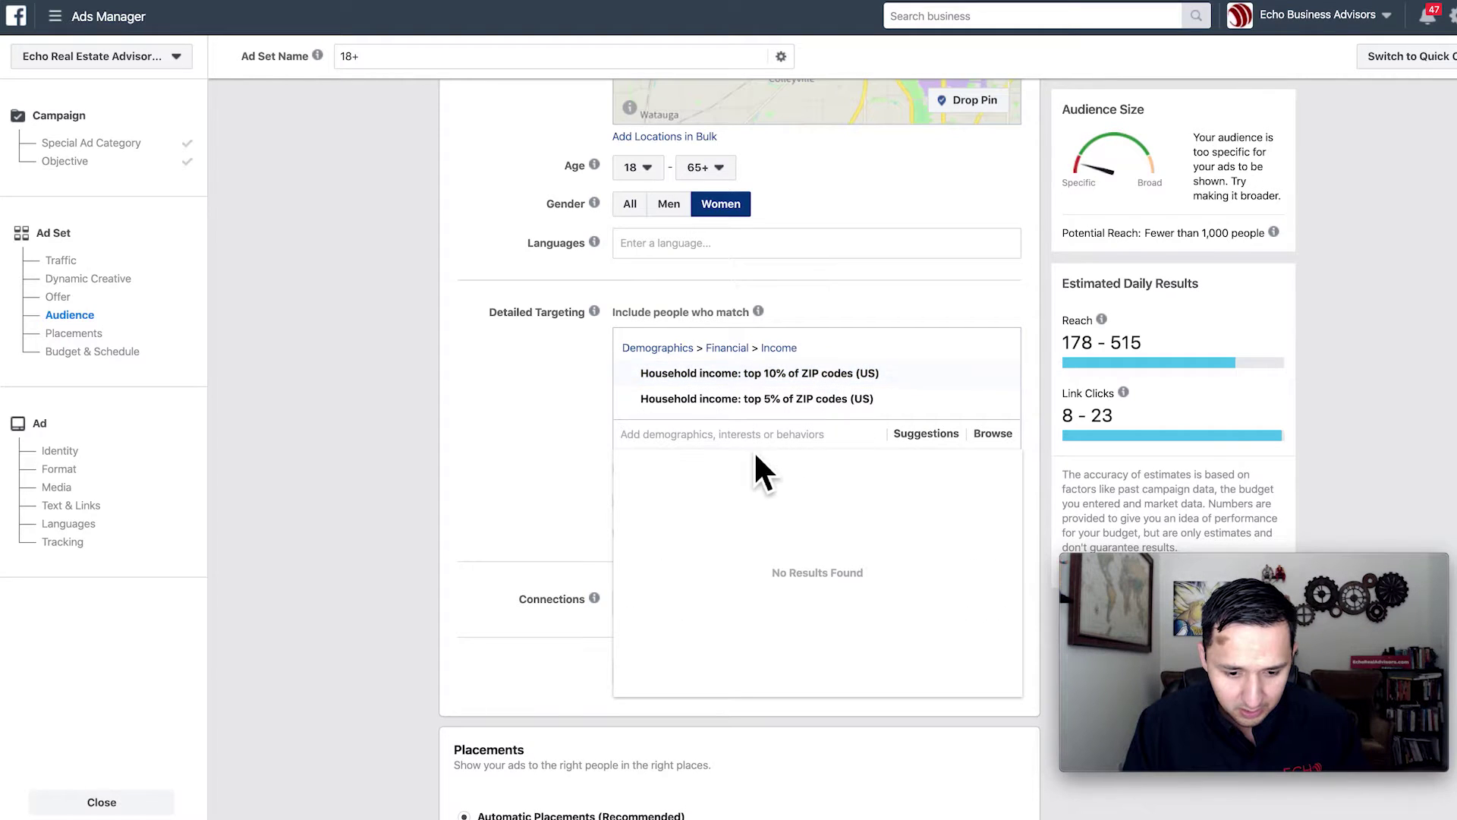
# Add "Household income: top 10%-25% of ZIP codes (US)" to the included detailed targeting
pyautogui.write('income')
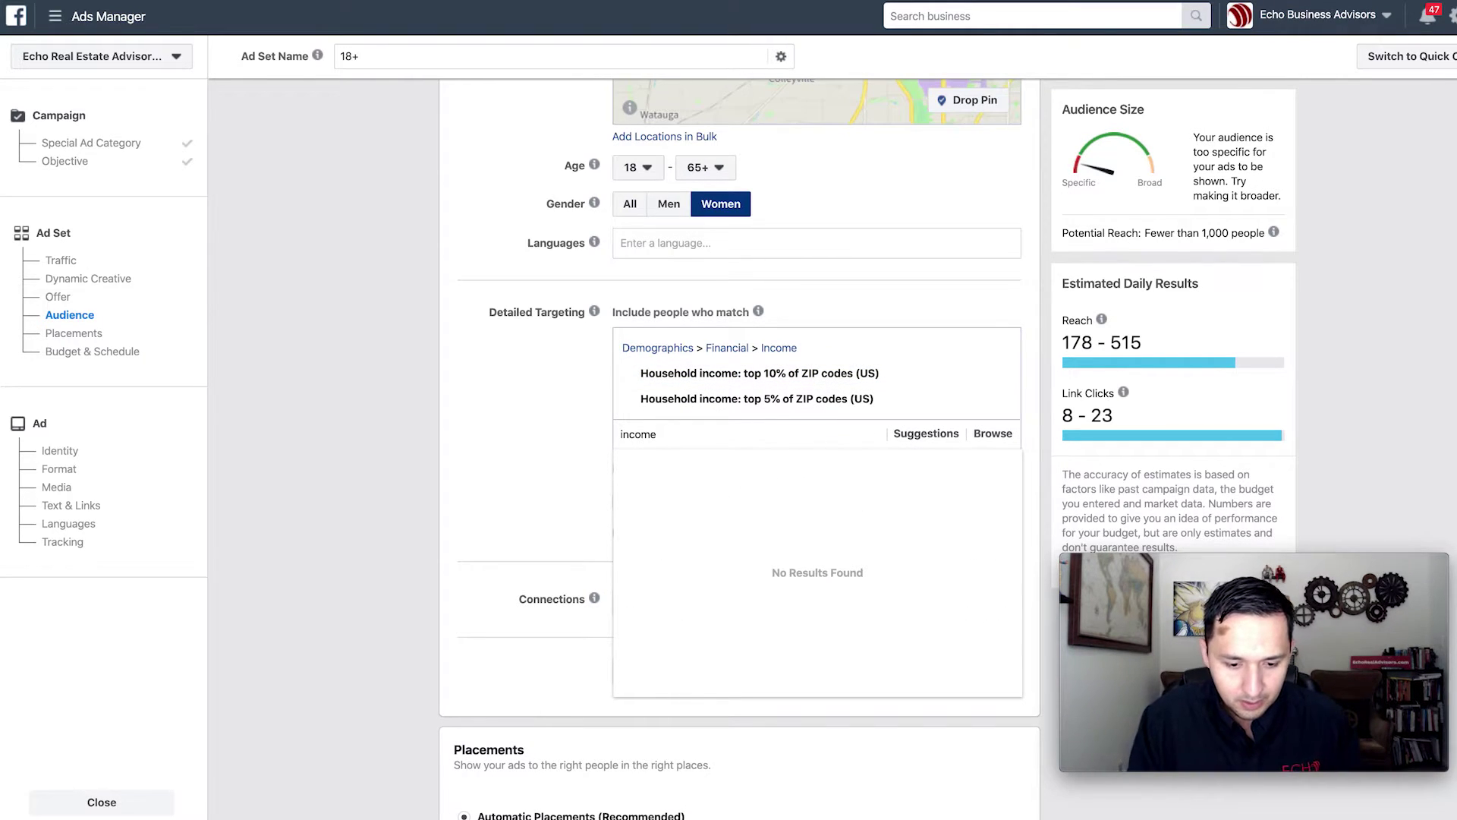
pyautogui.click(790, 493)
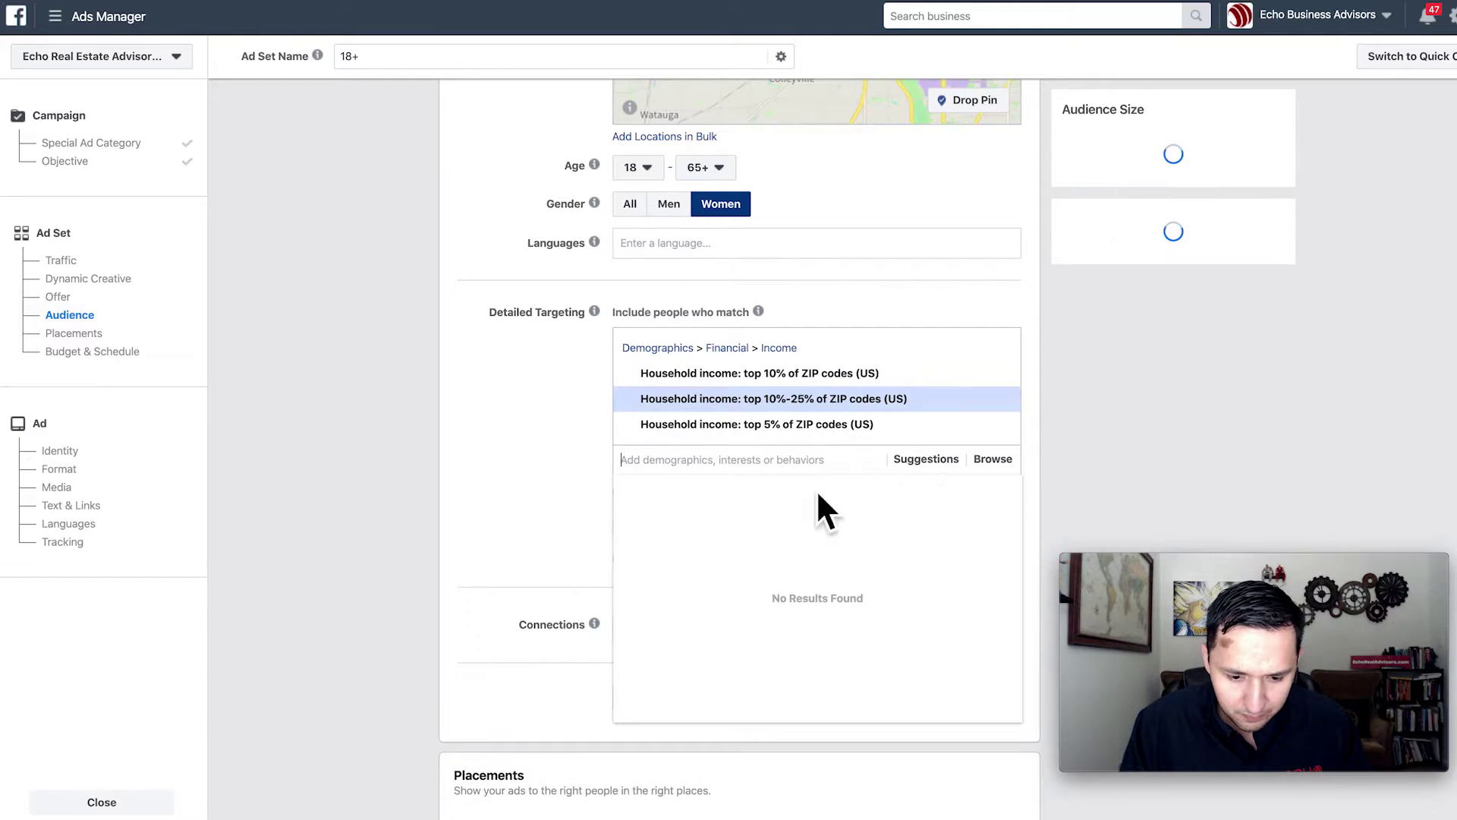
pyautogui.moveTo(833, 448)
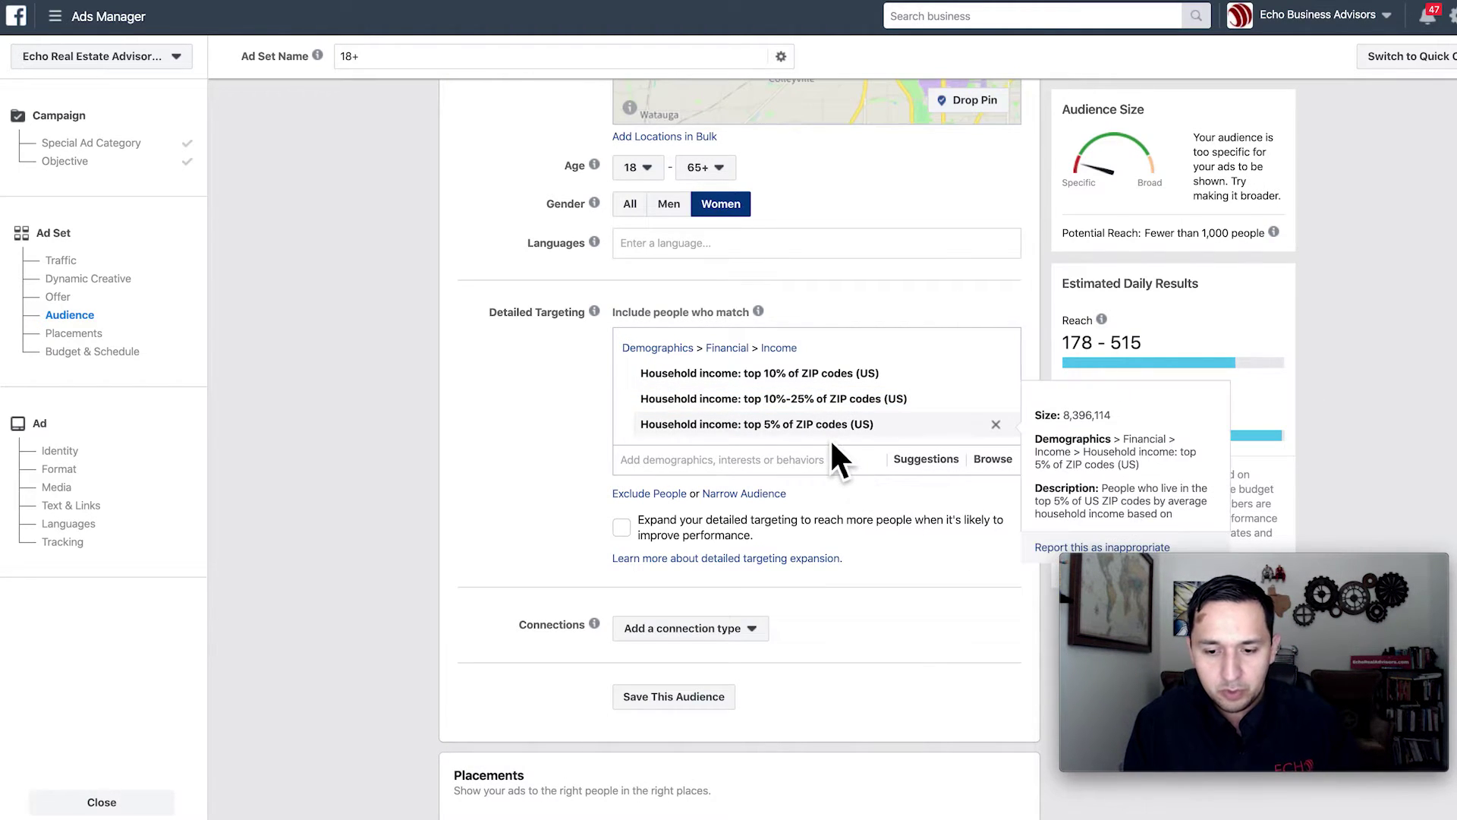
# Review the audience's income, gender, age and location settings together with the estimated audience size and daily results
pyautogui.scroll(3, 986, 235)
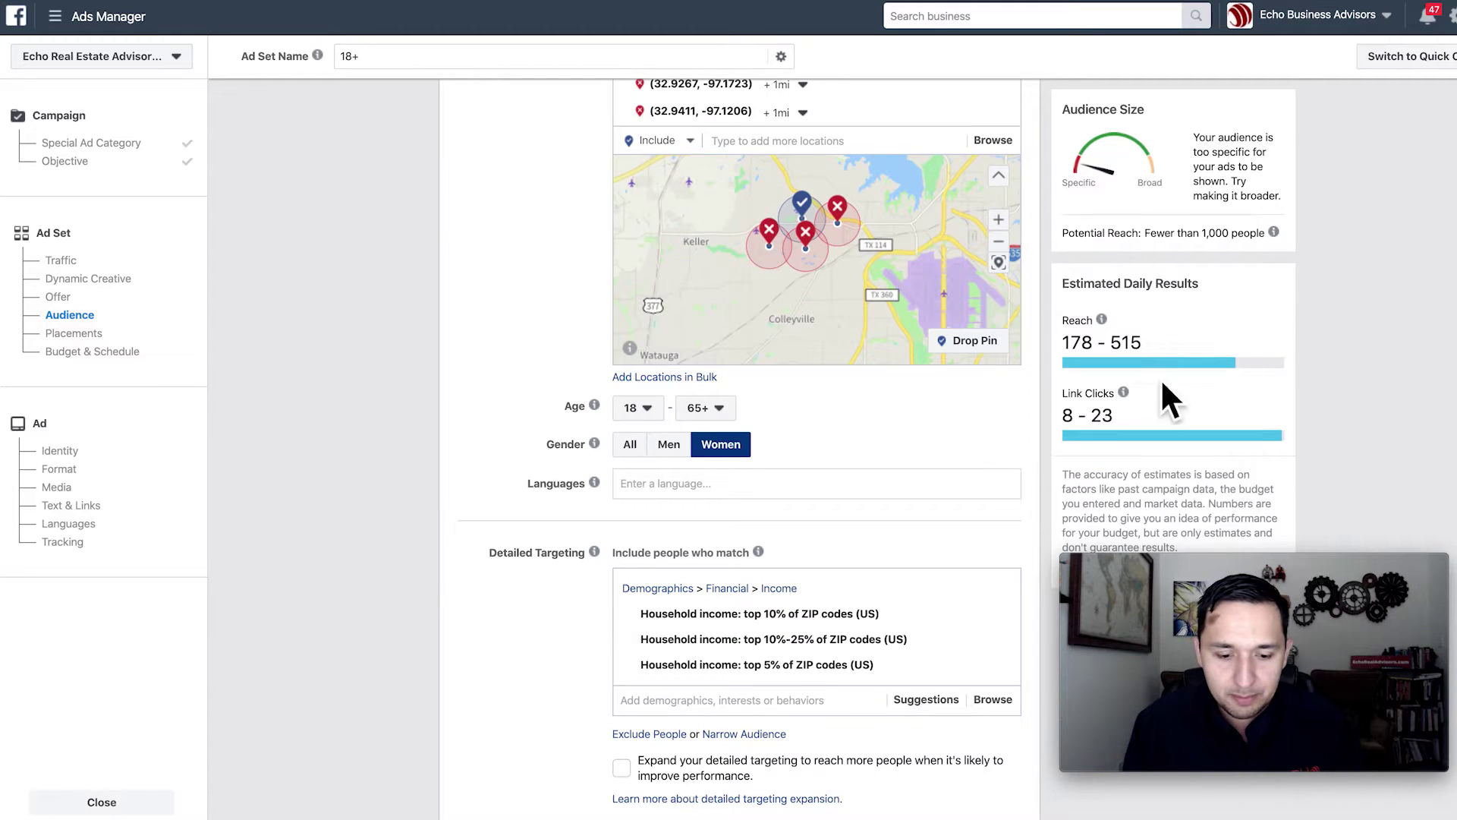
pyautogui.scroll(-2, 1413, 412)
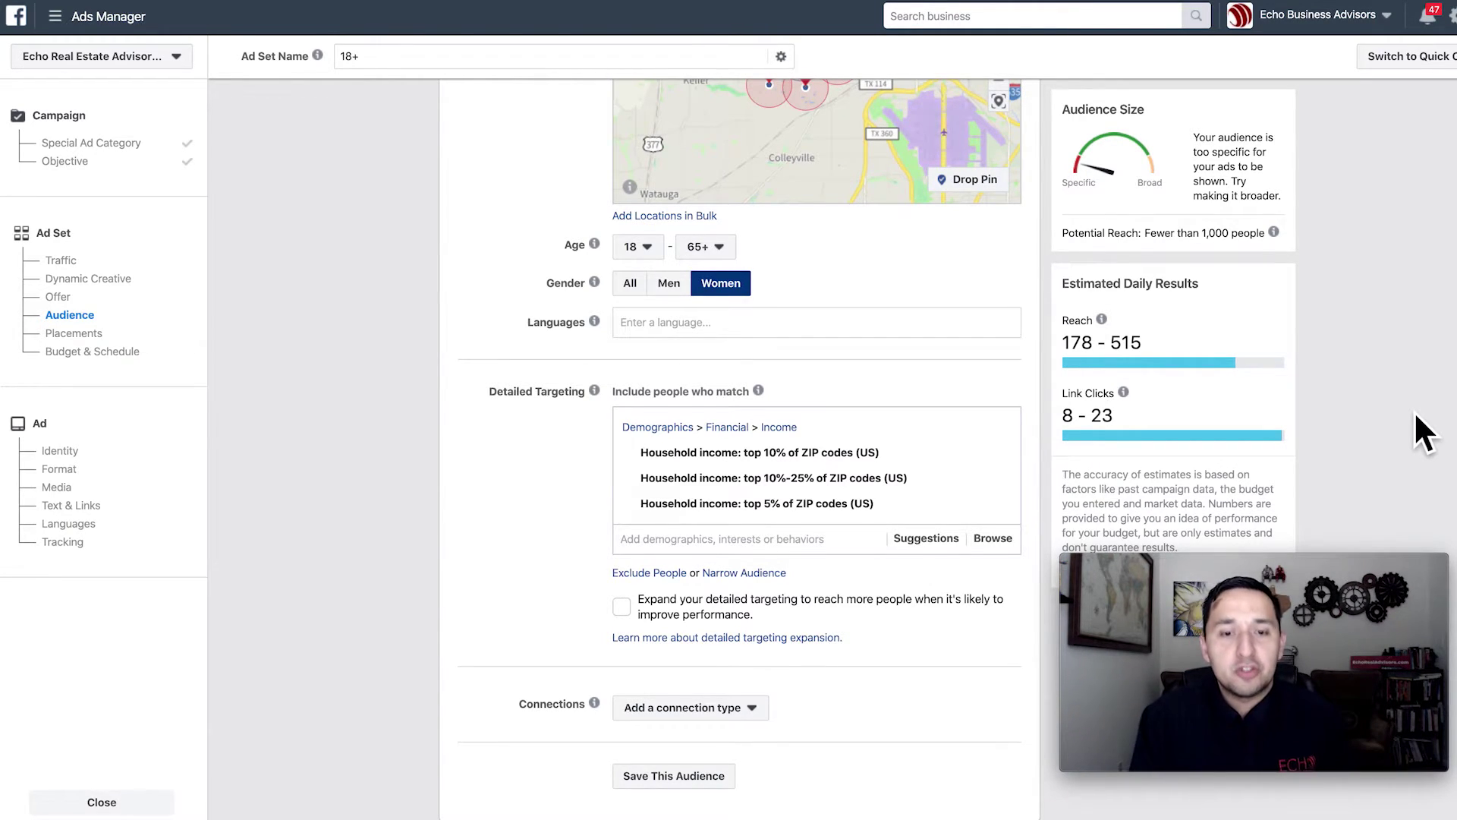
pyautogui.scroll(1, 1414, 411)
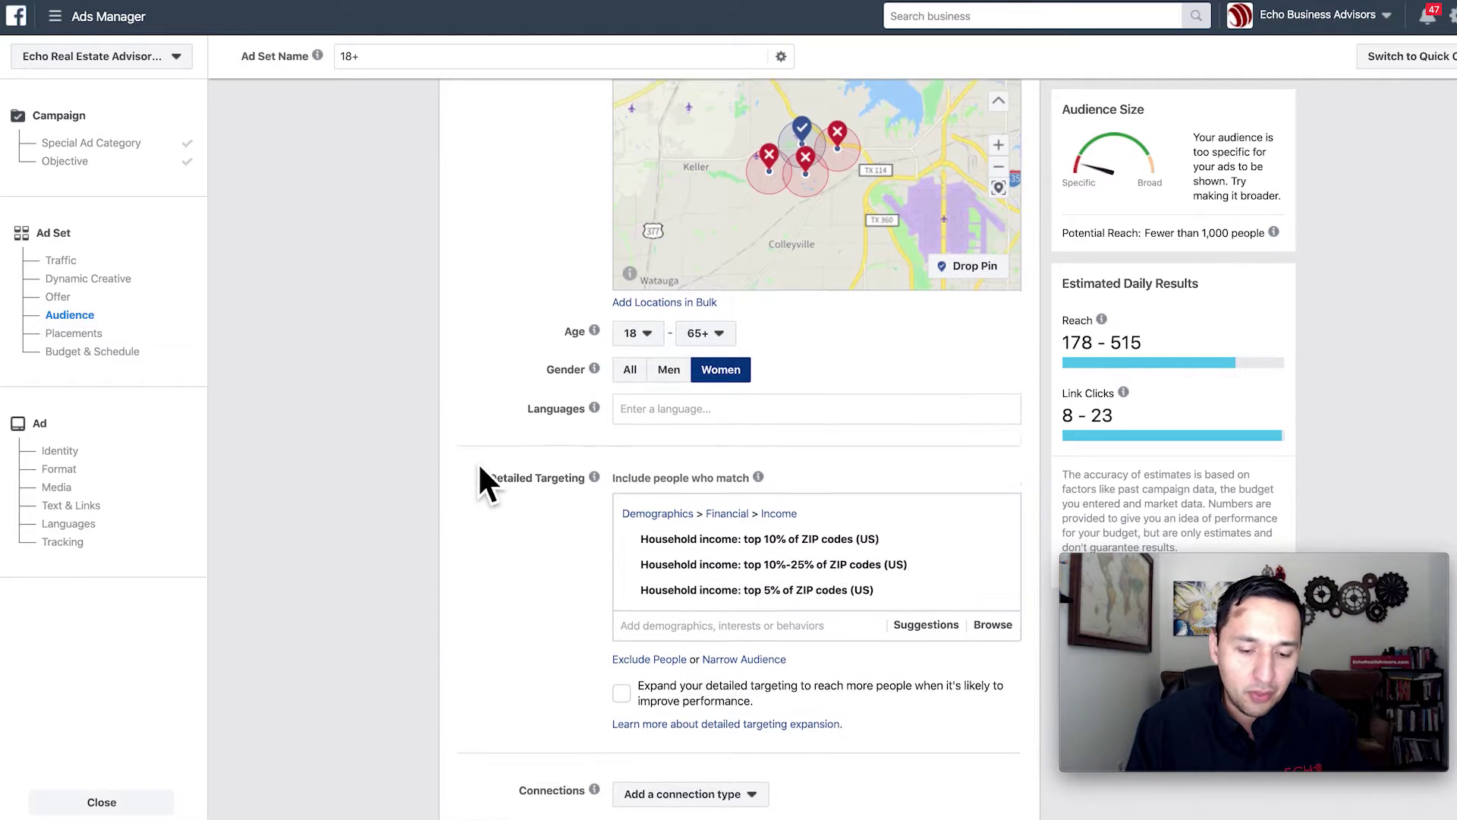
pyautogui.scroll(1, 476, 461)
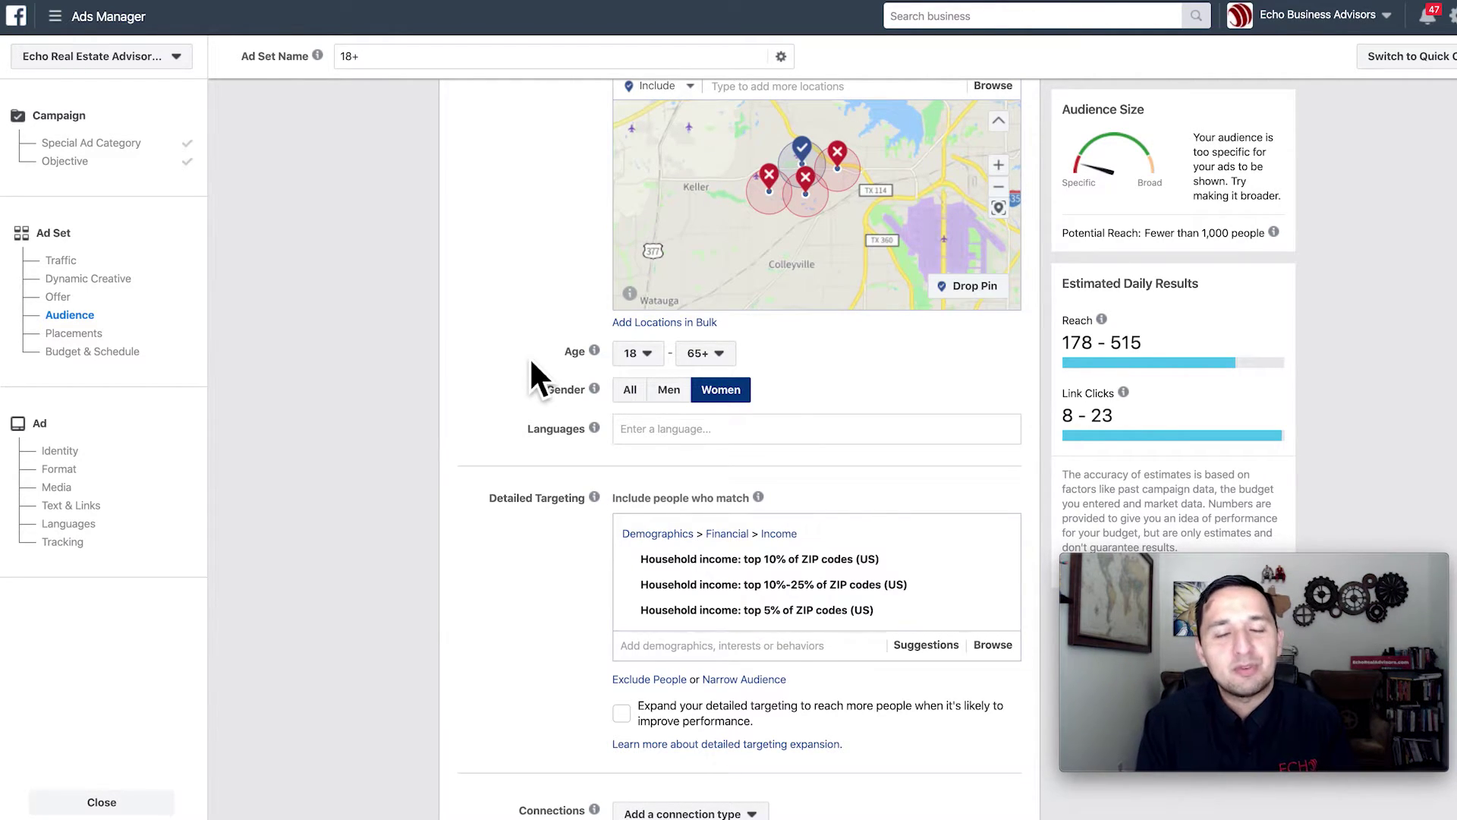
pyautogui.scroll(3, 529, 356)
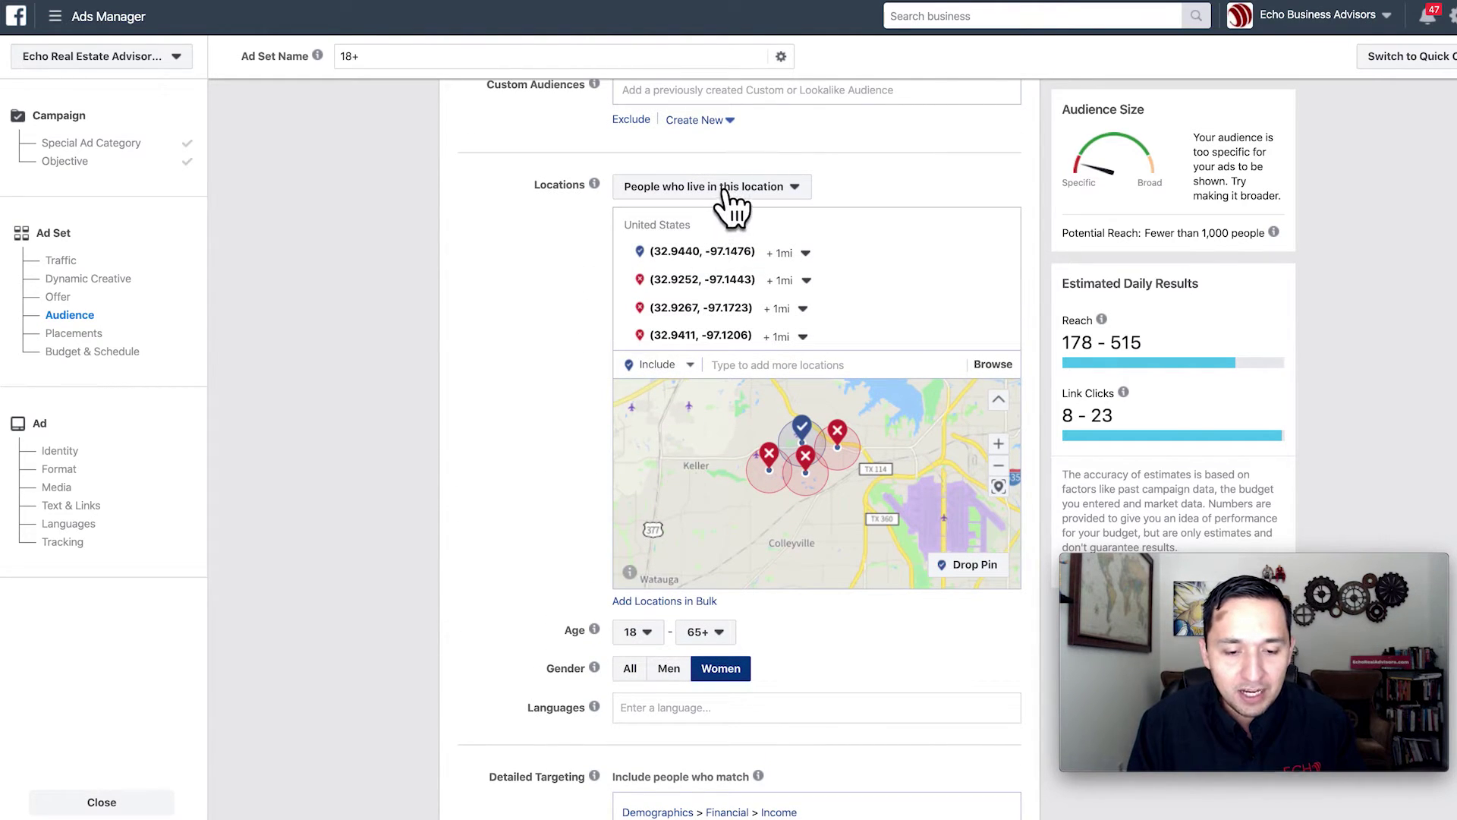
# Review the ad set's location, gender, household income targeting and connection settings, continuing down to the placement and budget options
pyautogui.click(729, 195)
pyautogui.click(504, 362)
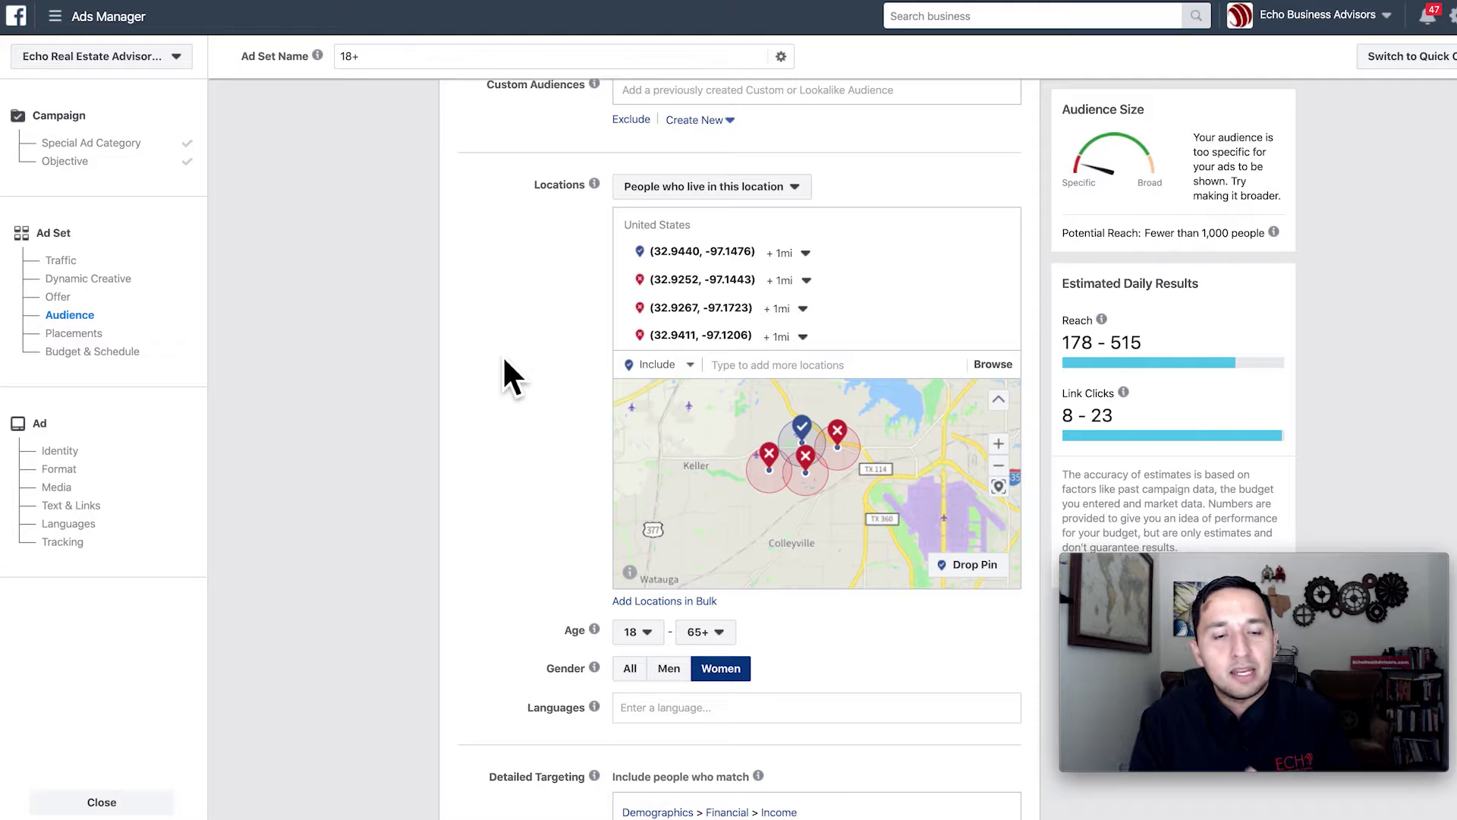
pyautogui.scroll(-3, 503, 358)
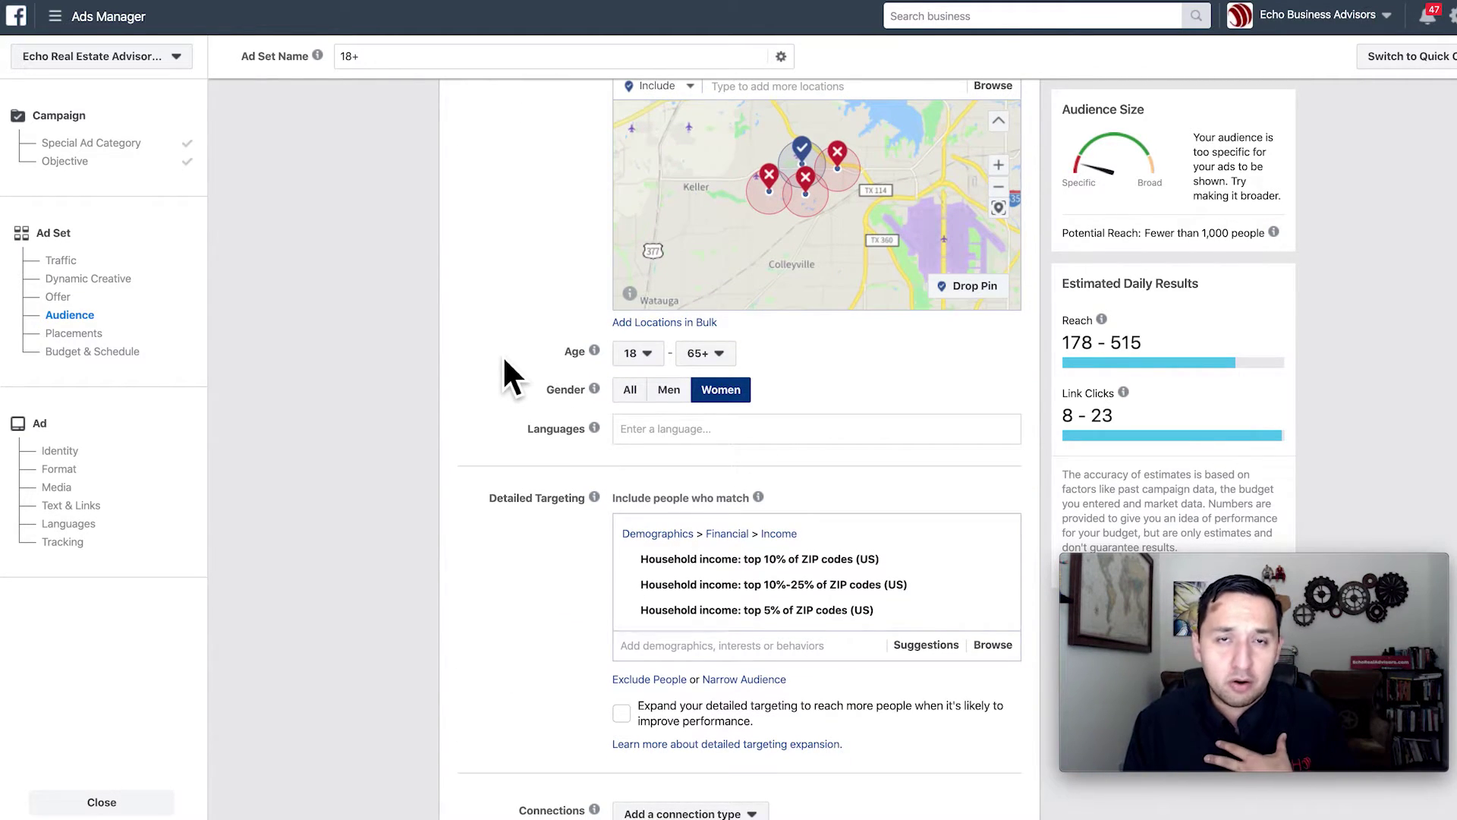
pyautogui.scroll(-1, 505, 363)
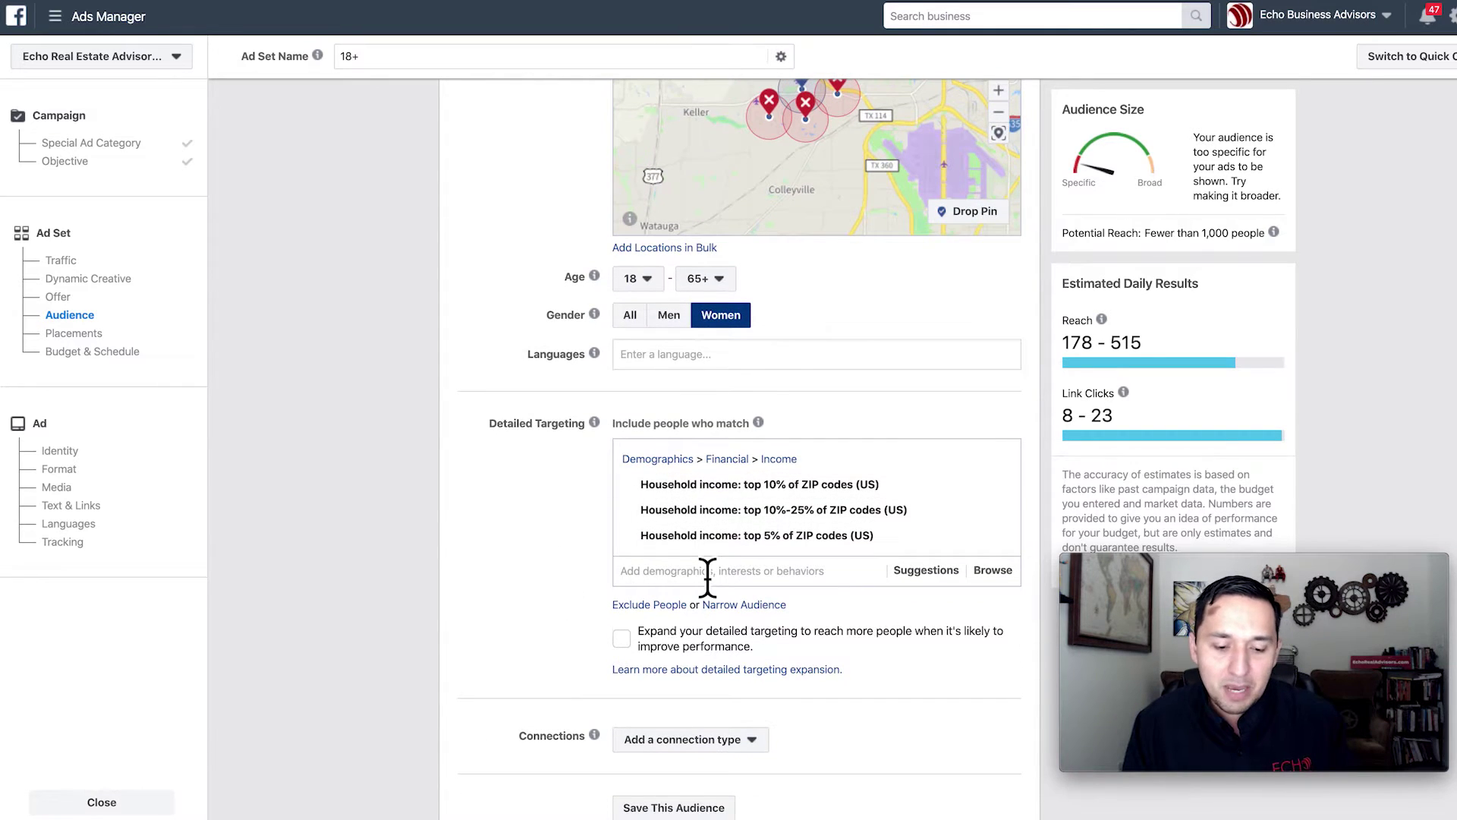
pyautogui.scroll(-2, 536, 540)
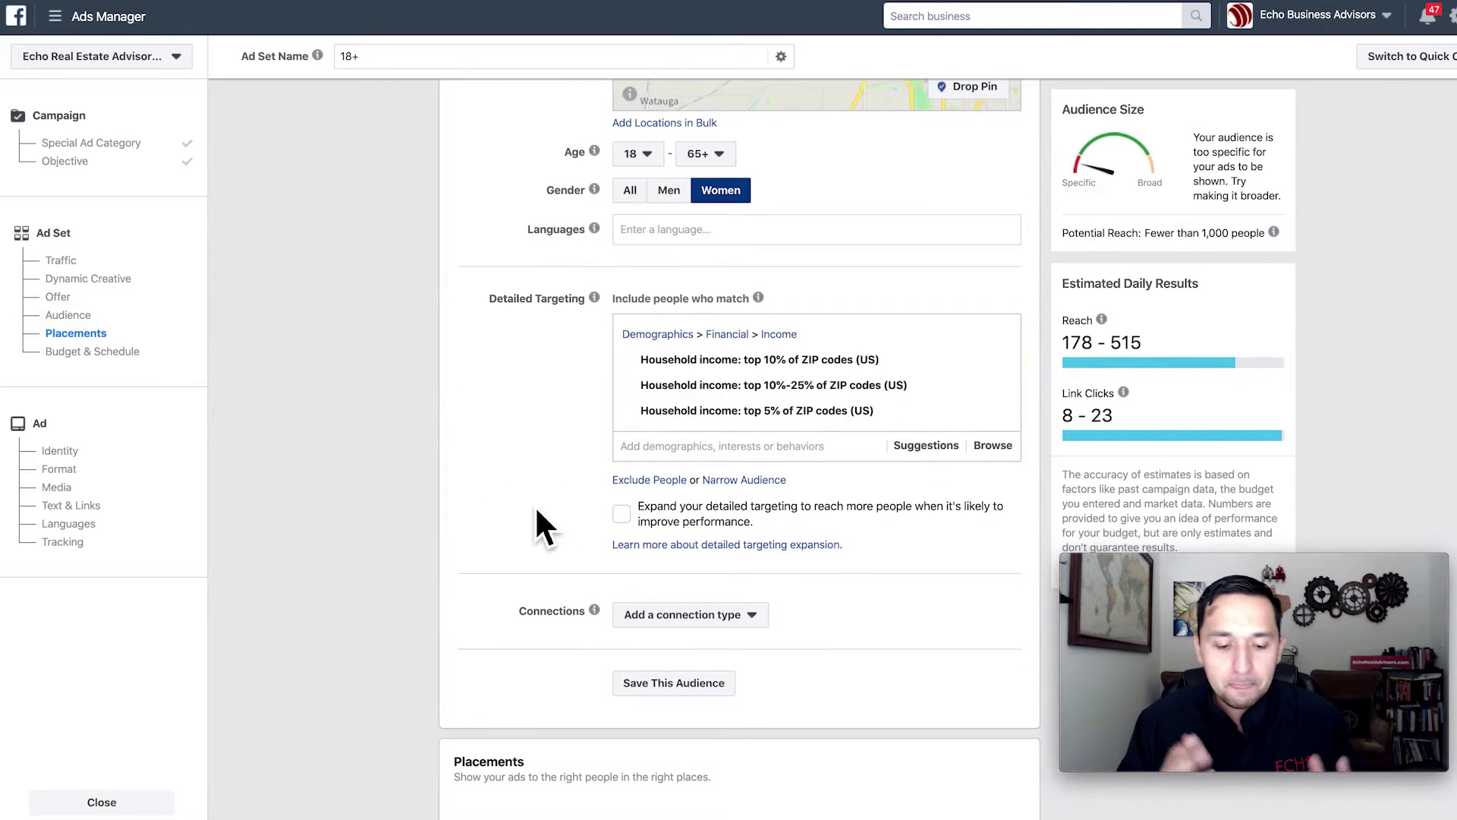
pyautogui.scroll(-4, 535, 509)
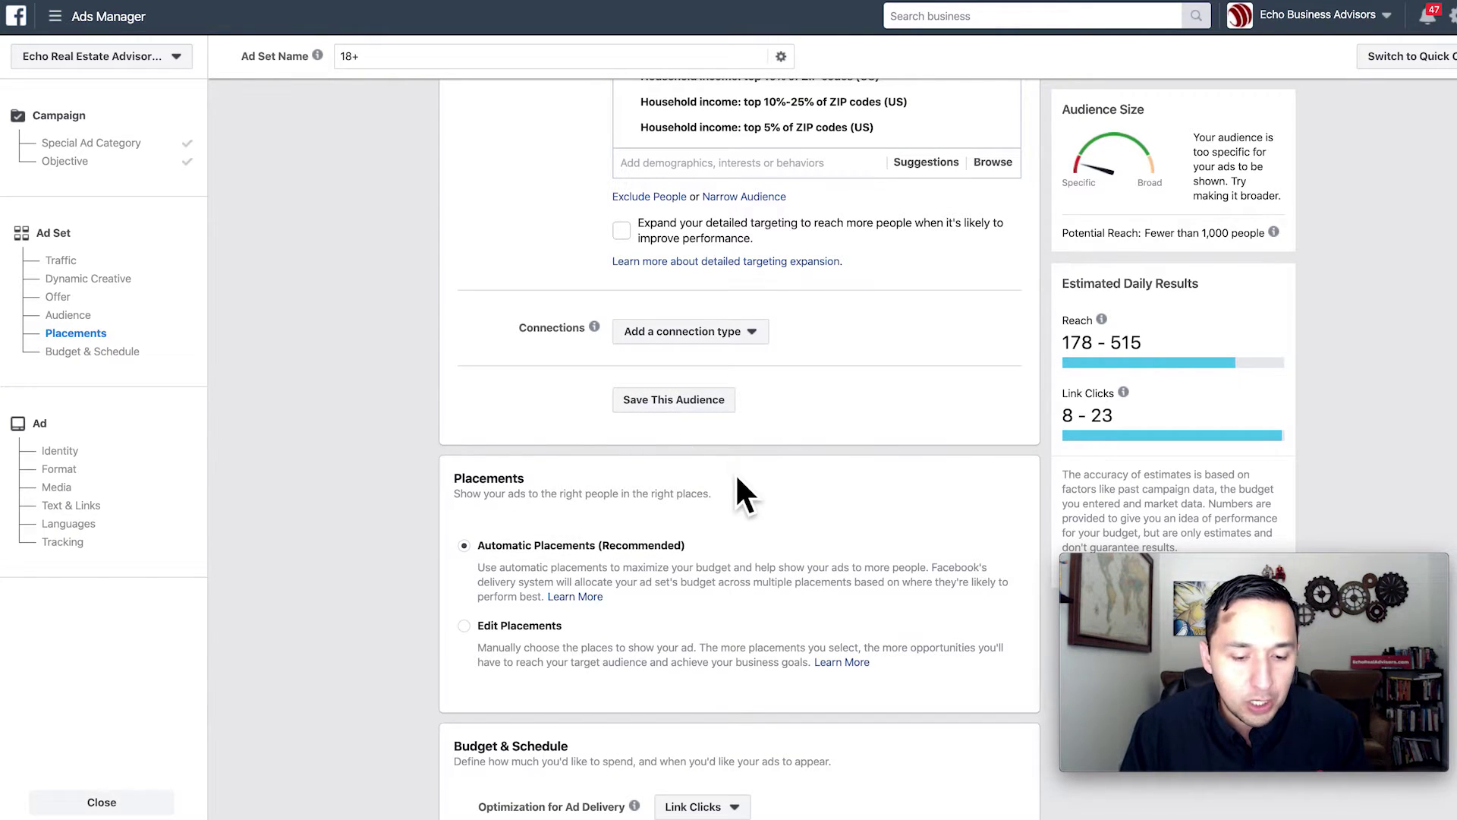
pyautogui.scroll(-2, 733, 482)
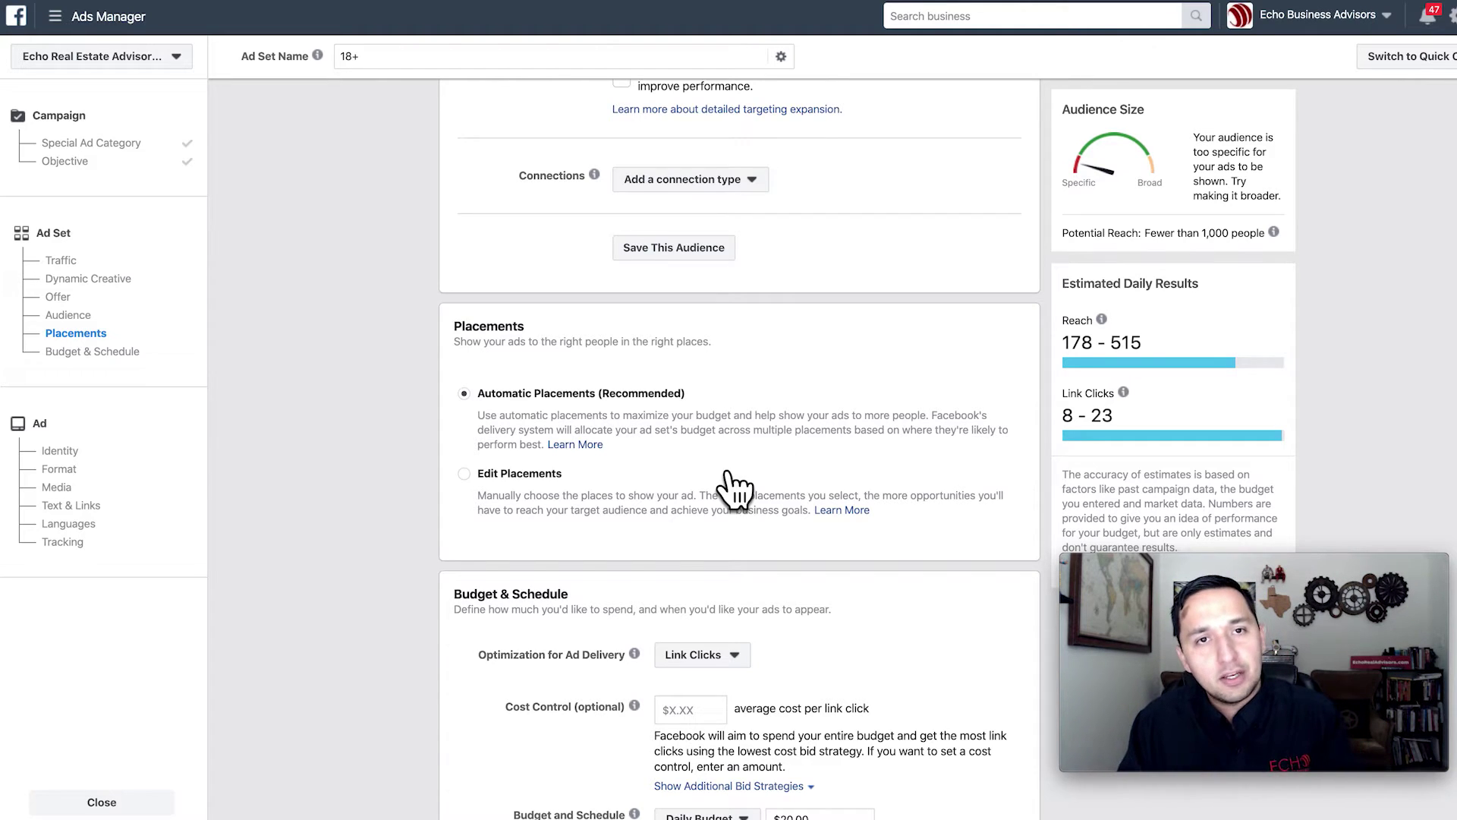
pyautogui.scroll(-2, 732, 487)
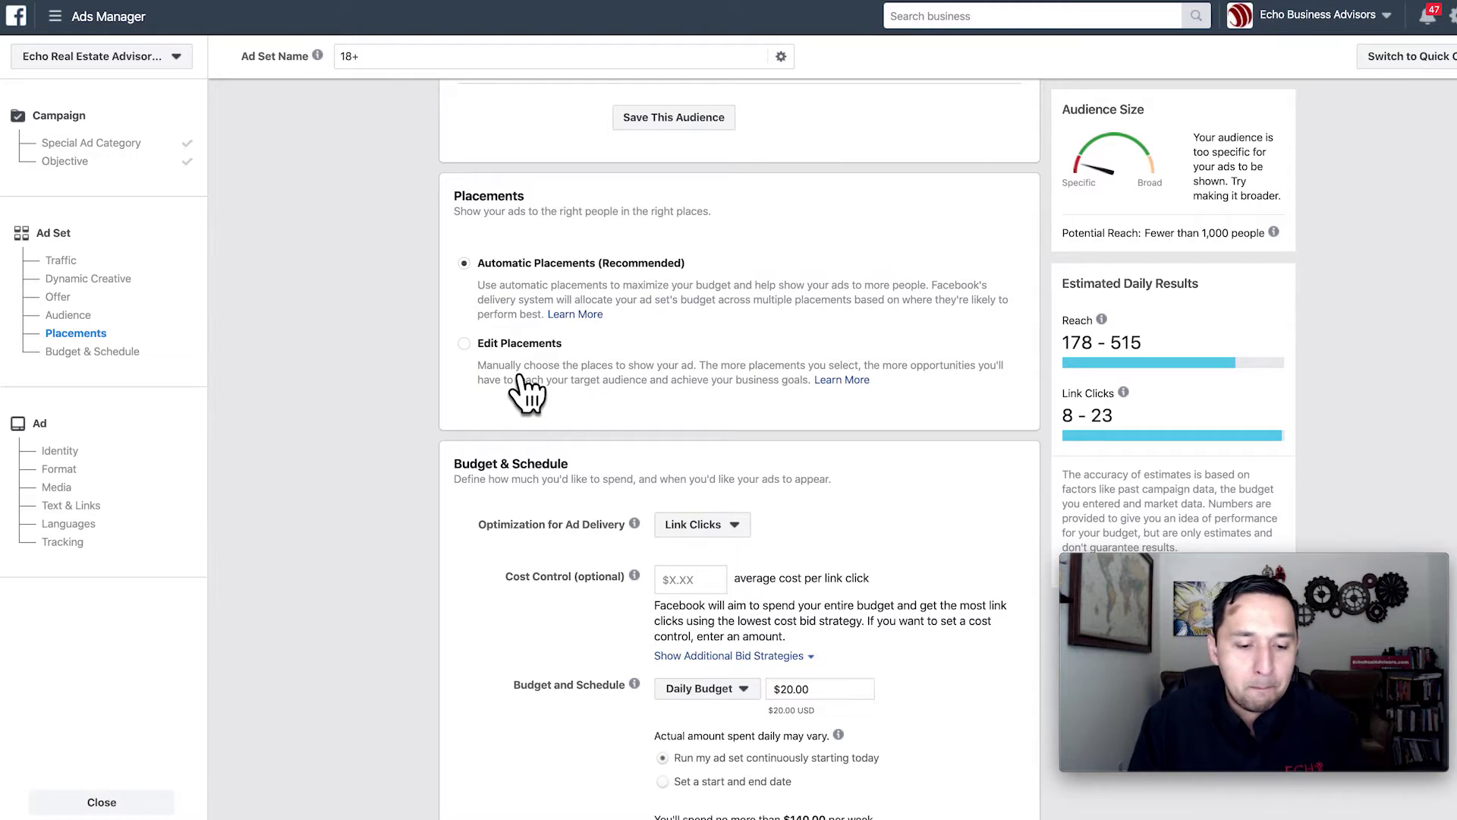
# Switch to Edit Placements to examine the manual placement list, and restore Automatic Placements (Recommended)
pyautogui.click(464, 343)
pyautogui.scroll(-3, 740, 394)
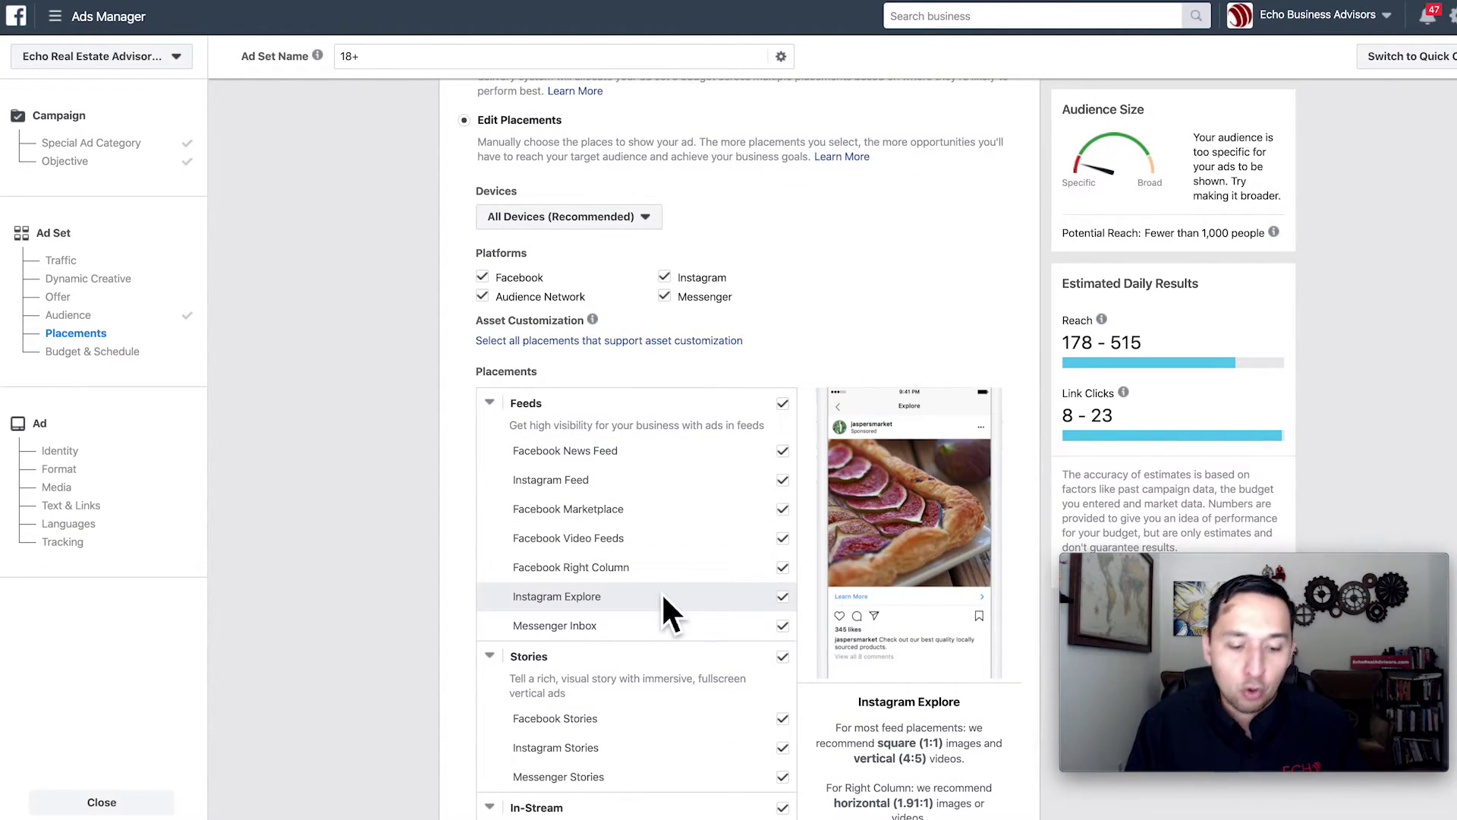
pyautogui.scroll(2, 837, 182)
pyautogui.click(464, 150)
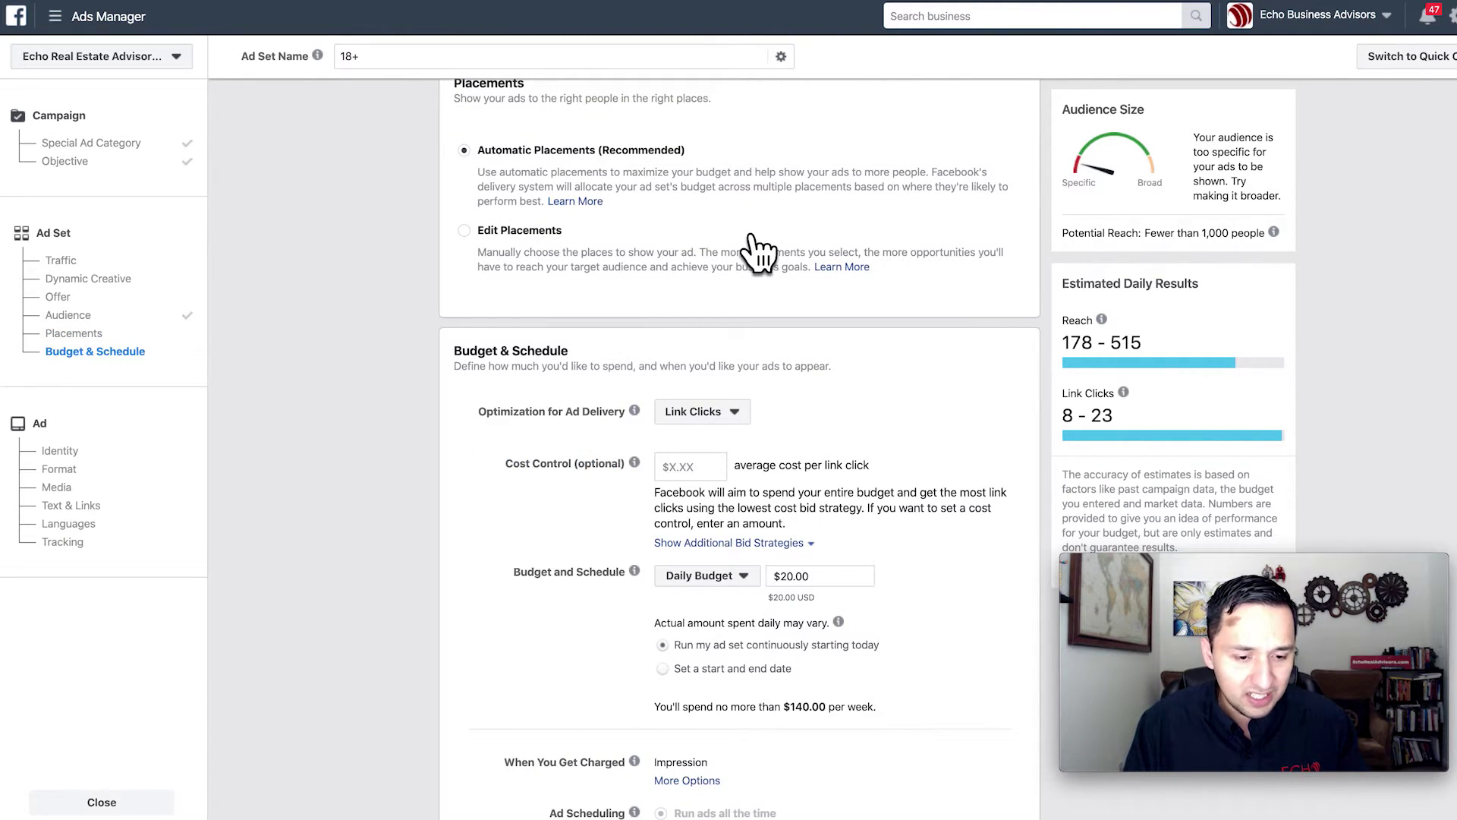
# Review the placement and budget settings and set the optimization for ad delivery to Landing Page Views
pyautogui.scroll(-3, 757, 250)
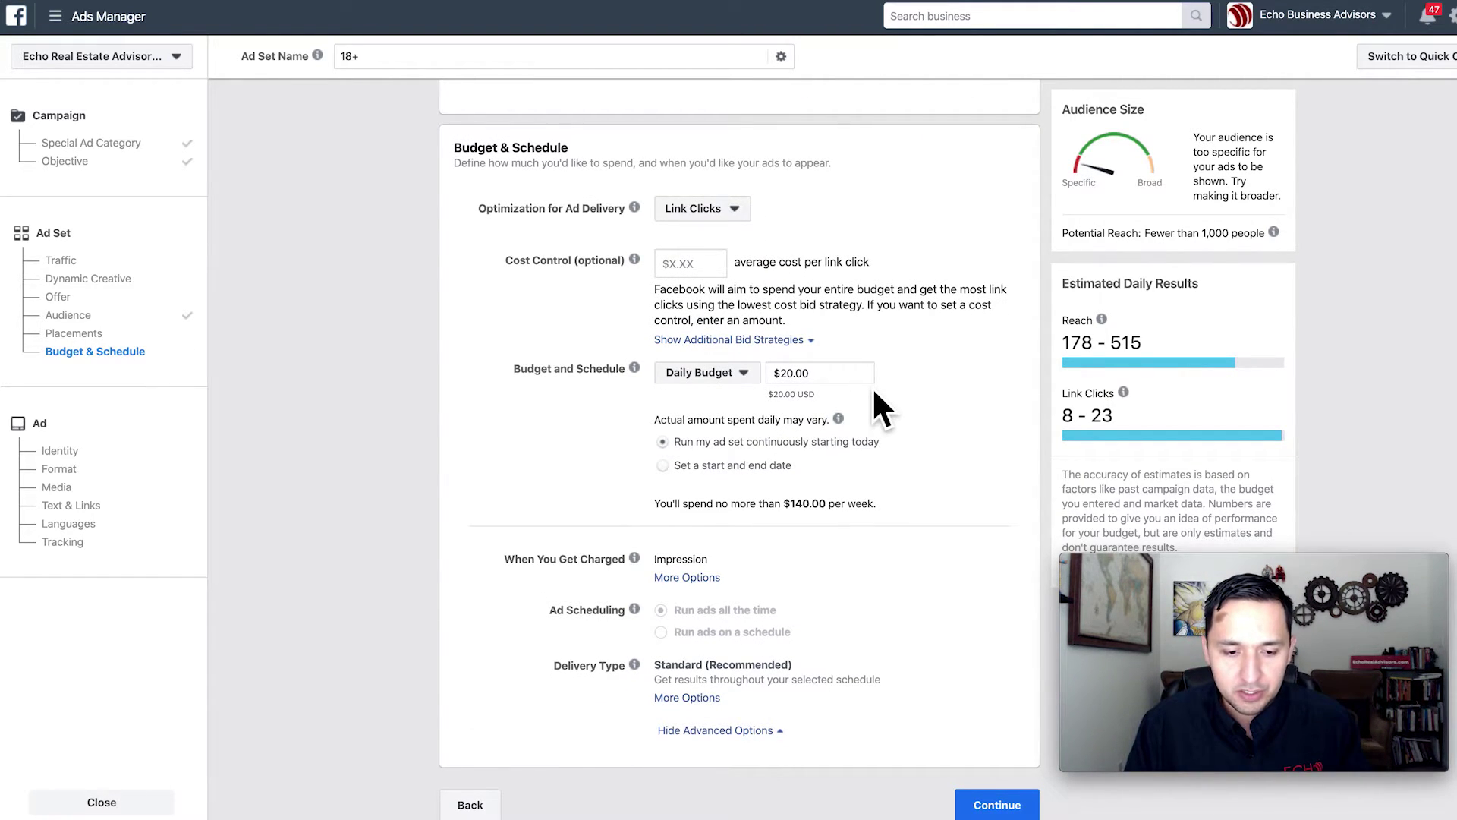
pyautogui.scroll(4, 873, 389)
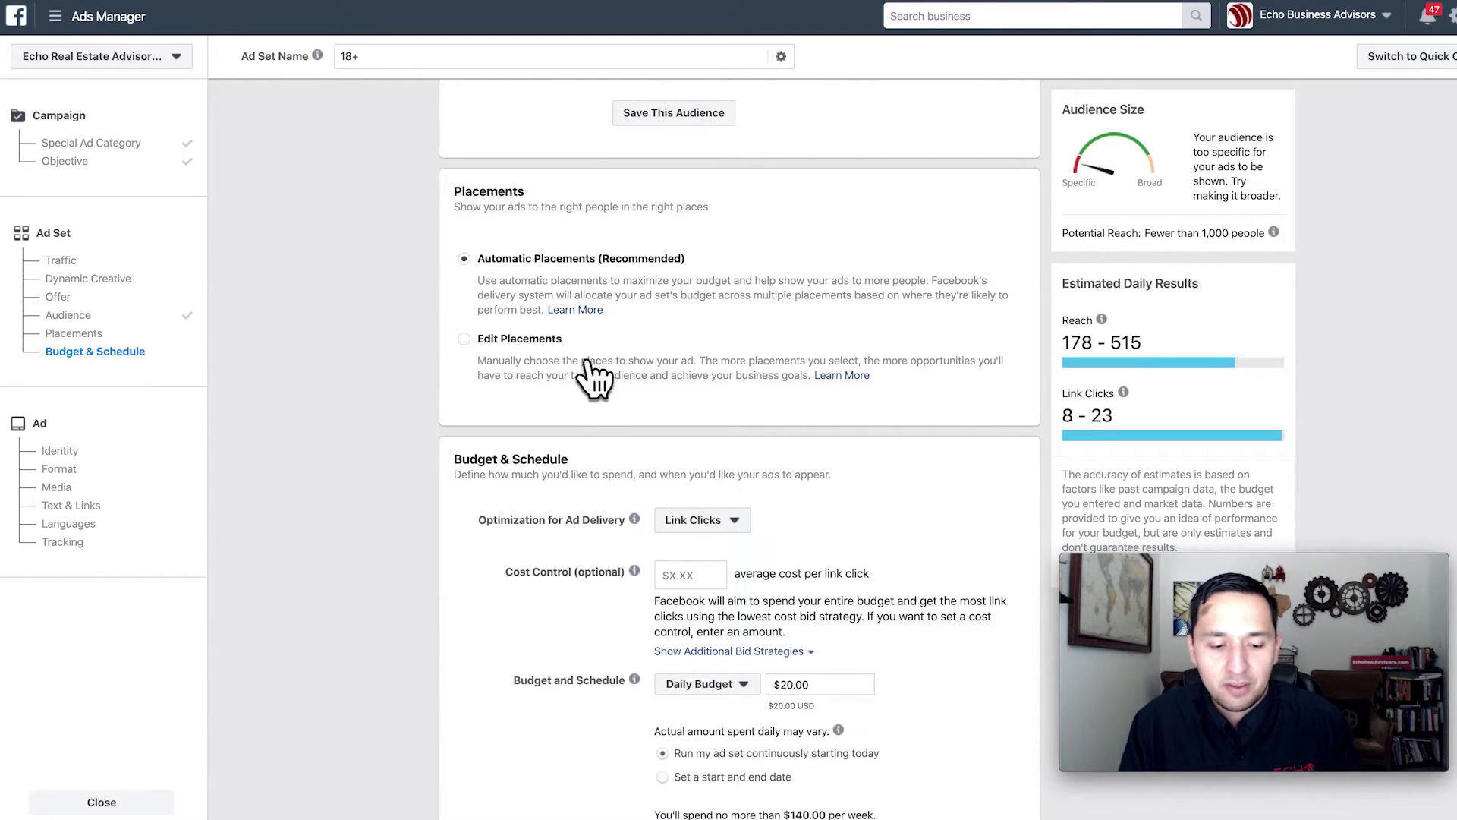
pyautogui.scroll(-1, 692, 406)
pyautogui.scroll(-3, 690, 396)
pyautogui.click(710, 280)
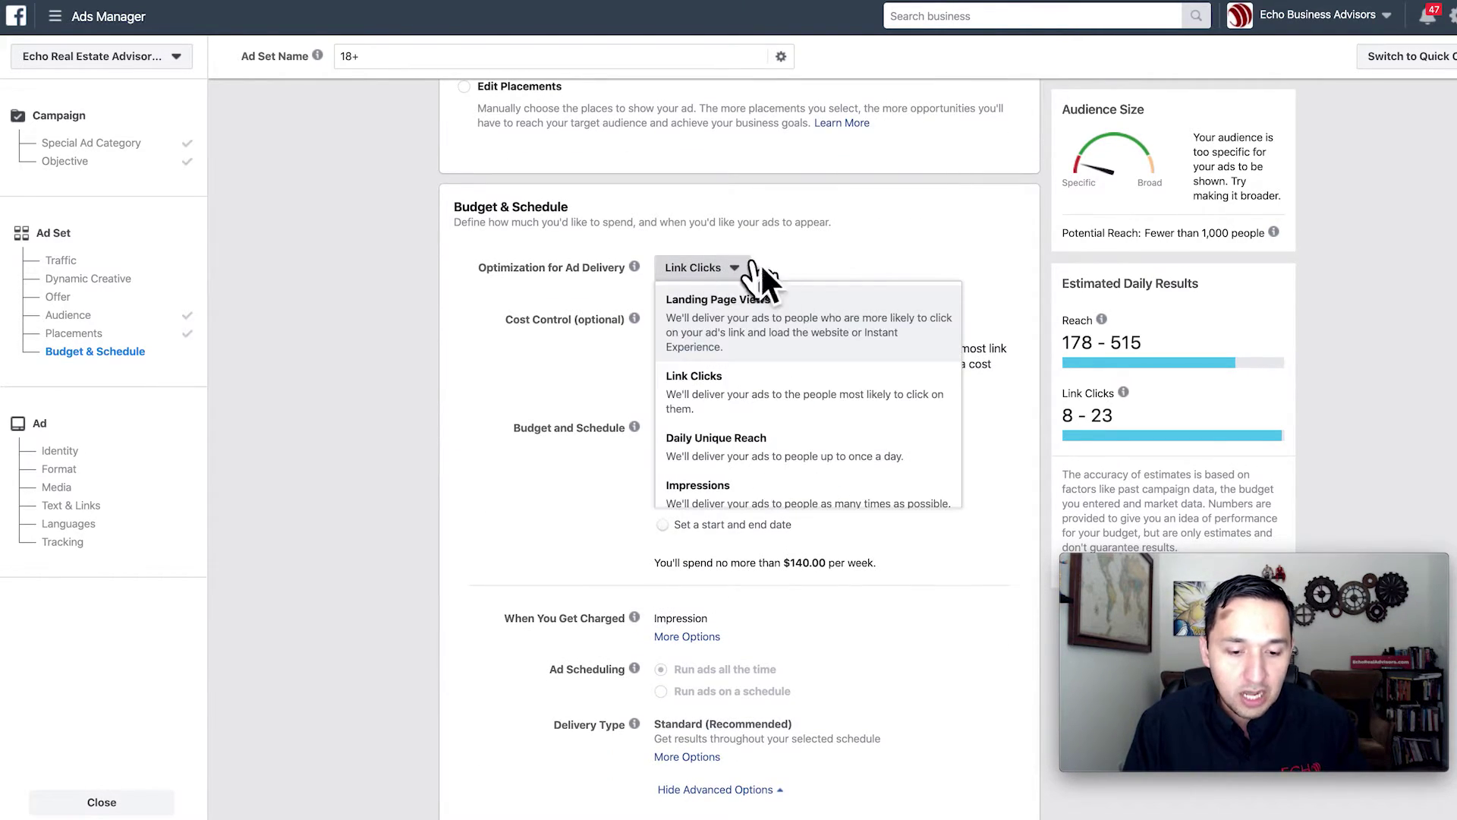
pyautogui.click(827, 342)
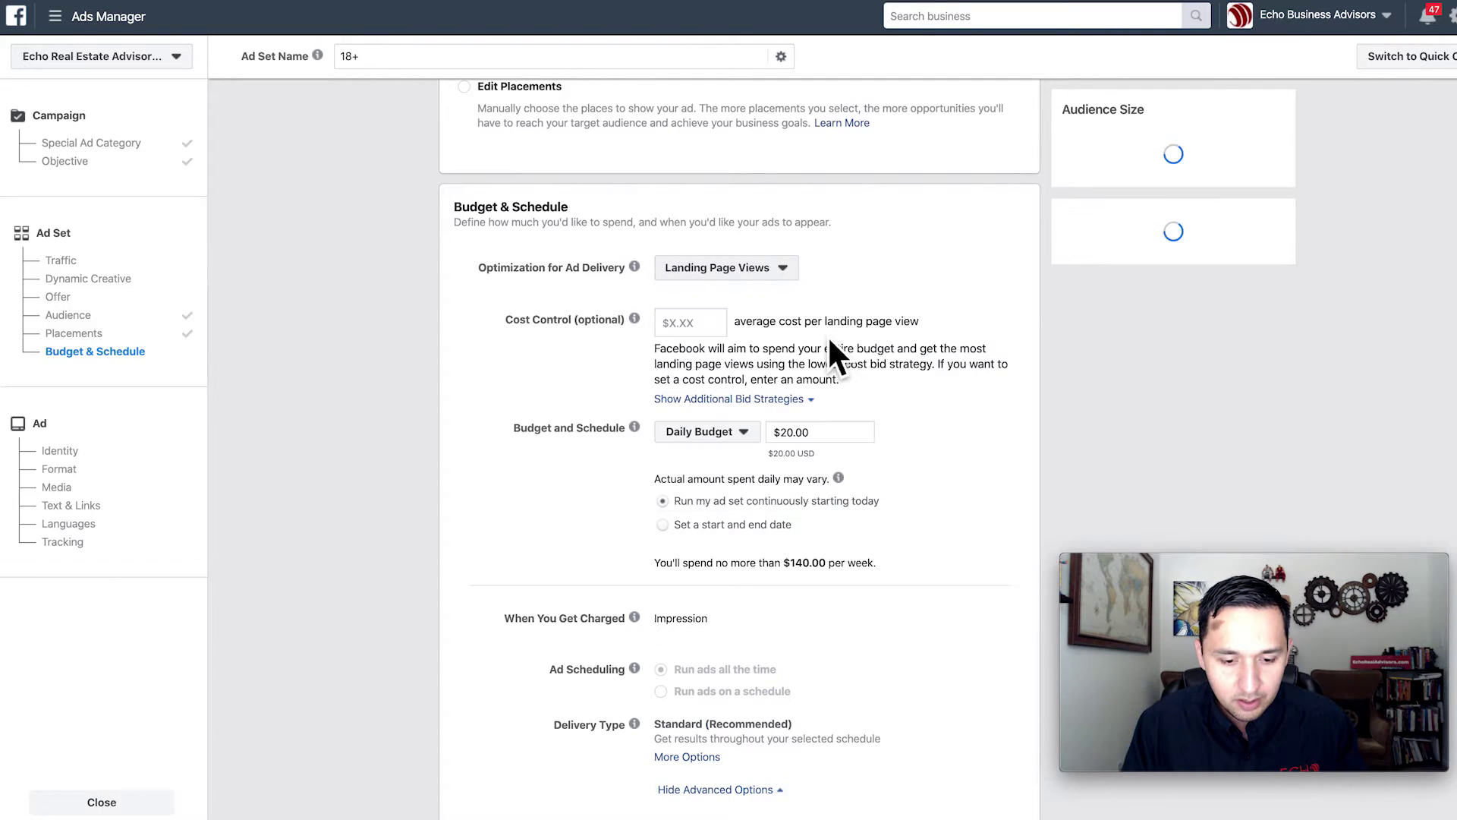
# Examine the other ad delivery optimization choices, including Link Clicks, Daily Unique Reach and Impressions, without changing the selection
pyautogui.click(728, 281)
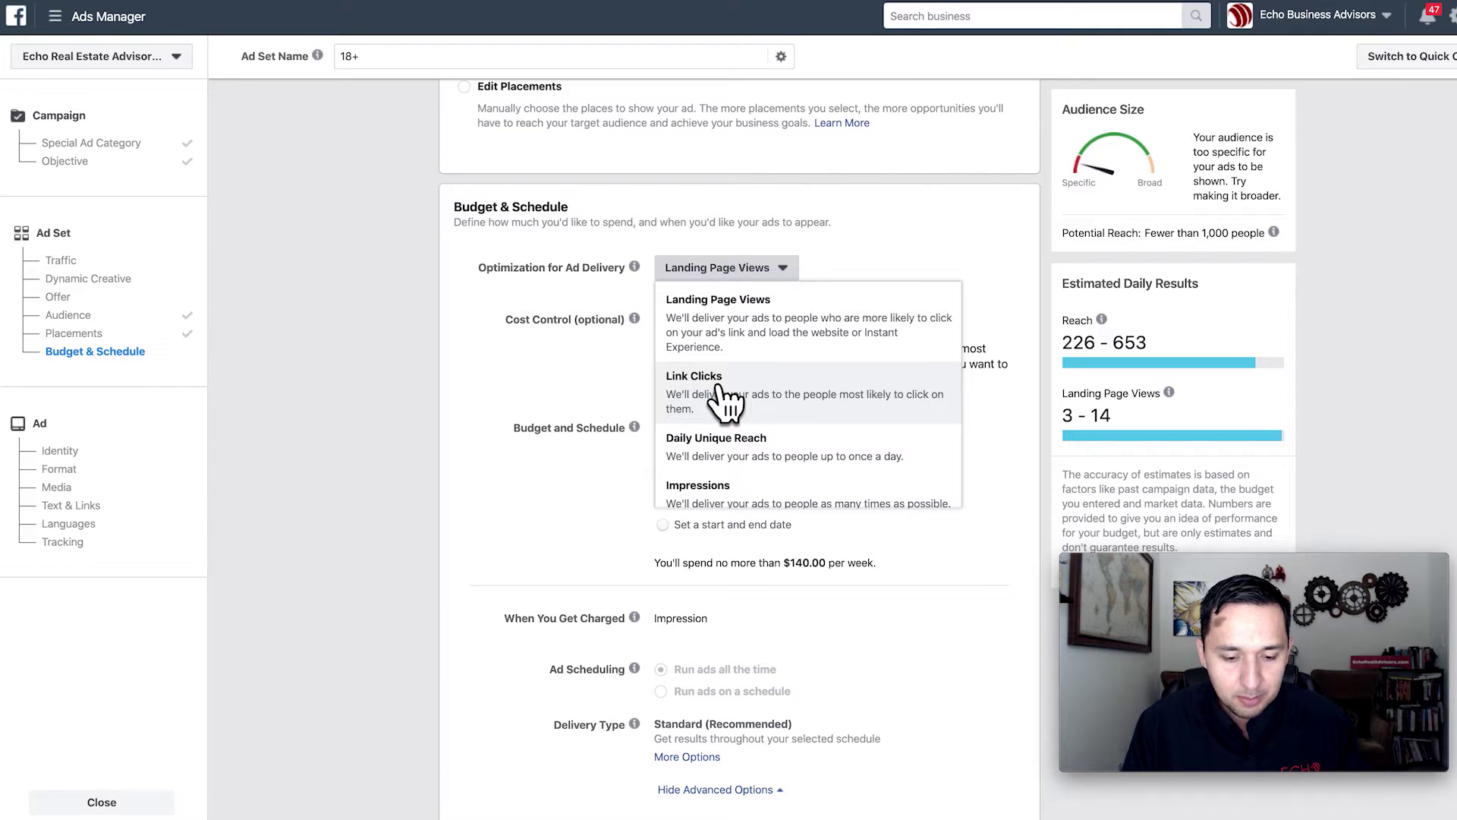
pyautogui.scroll(-1, 717, 494)
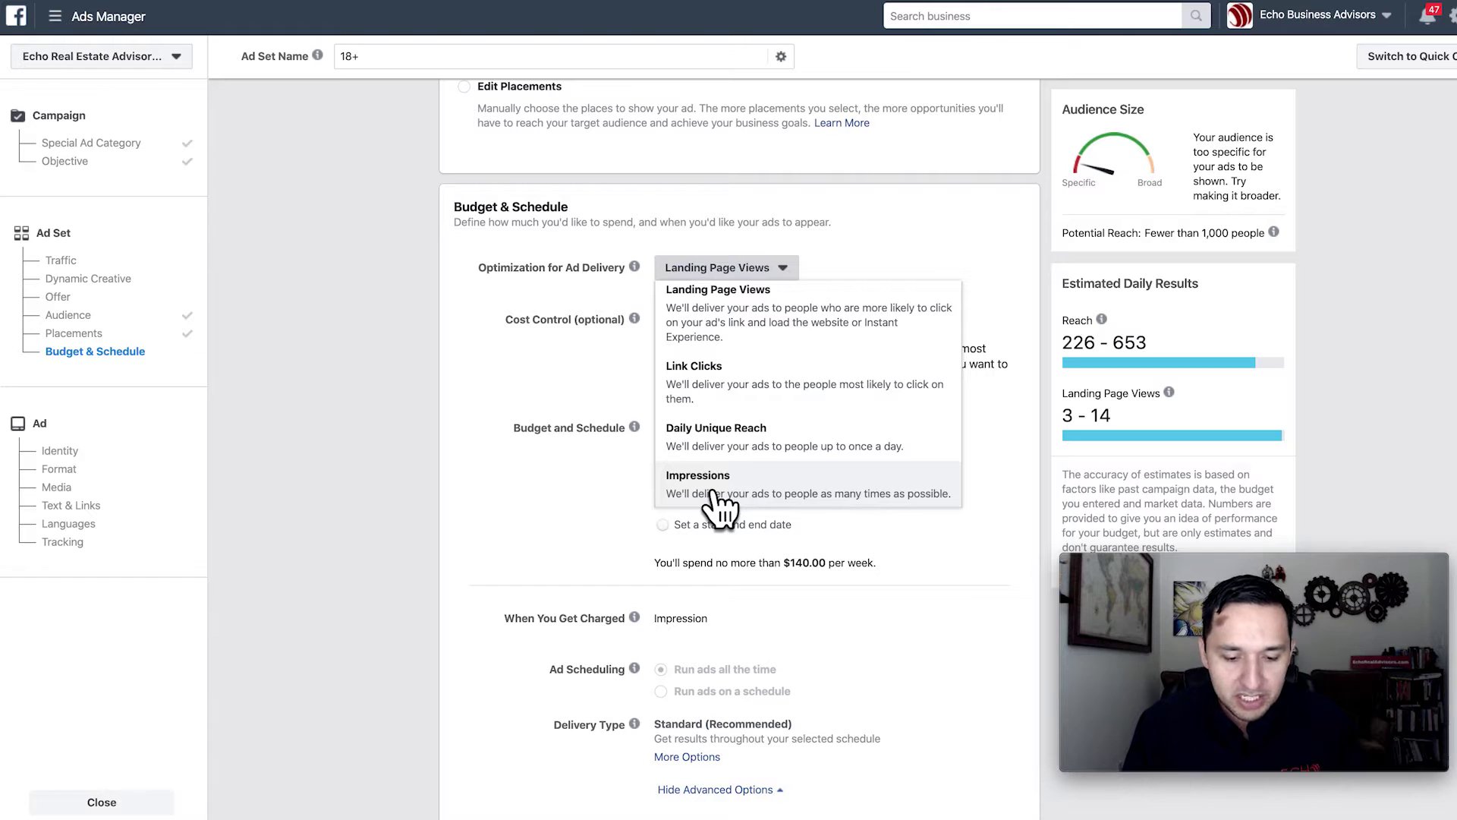
pyautogui.click(881, 232)
# Check the daily budget, leave it unchanged, and continue from the ad set to the ad creation stage
pyautogui.scroll(-1, 935, 395)
pyautogui.moveTo(649, 277)
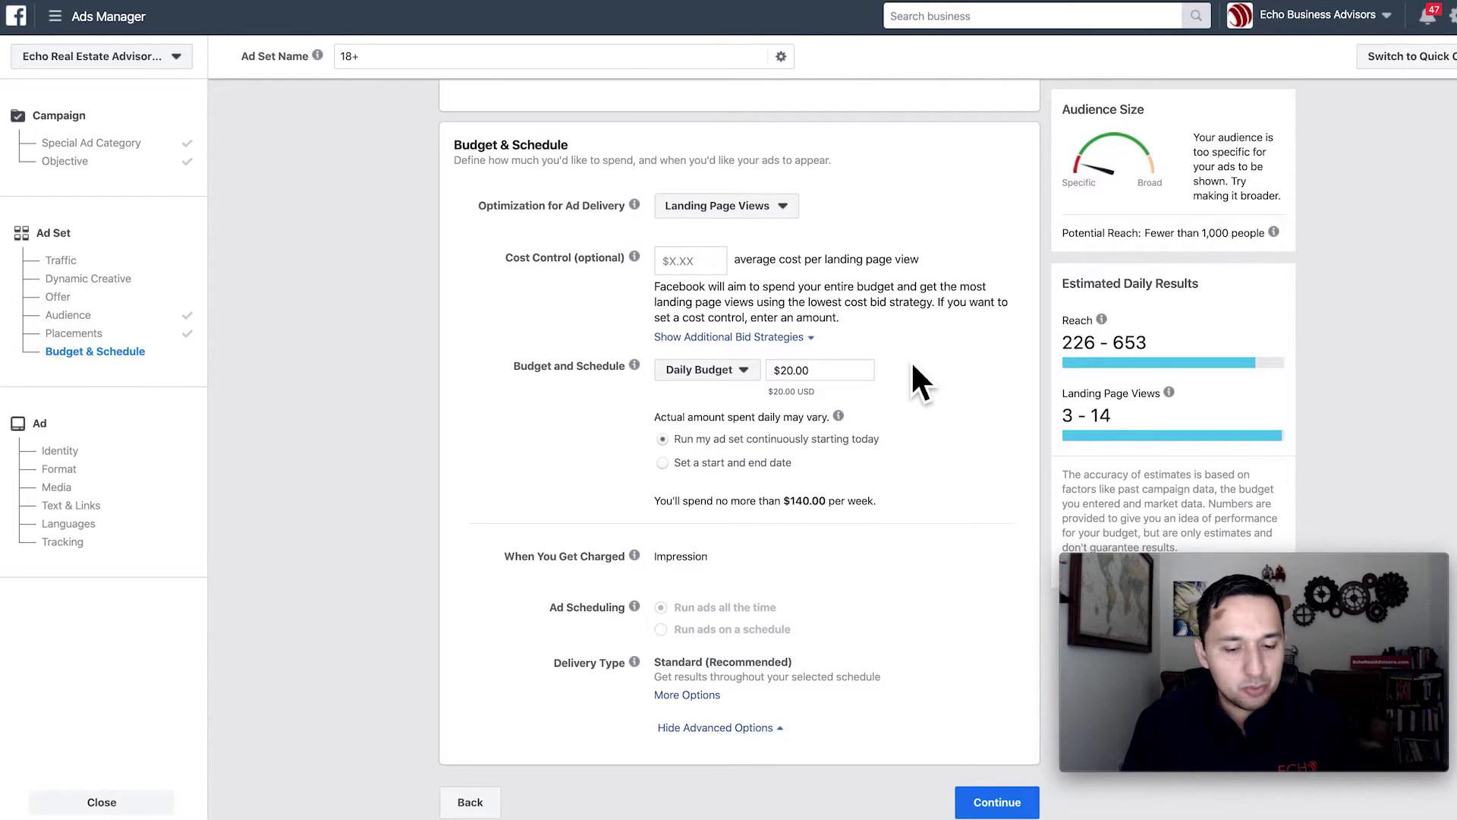
pyautogui.click(827, 370)
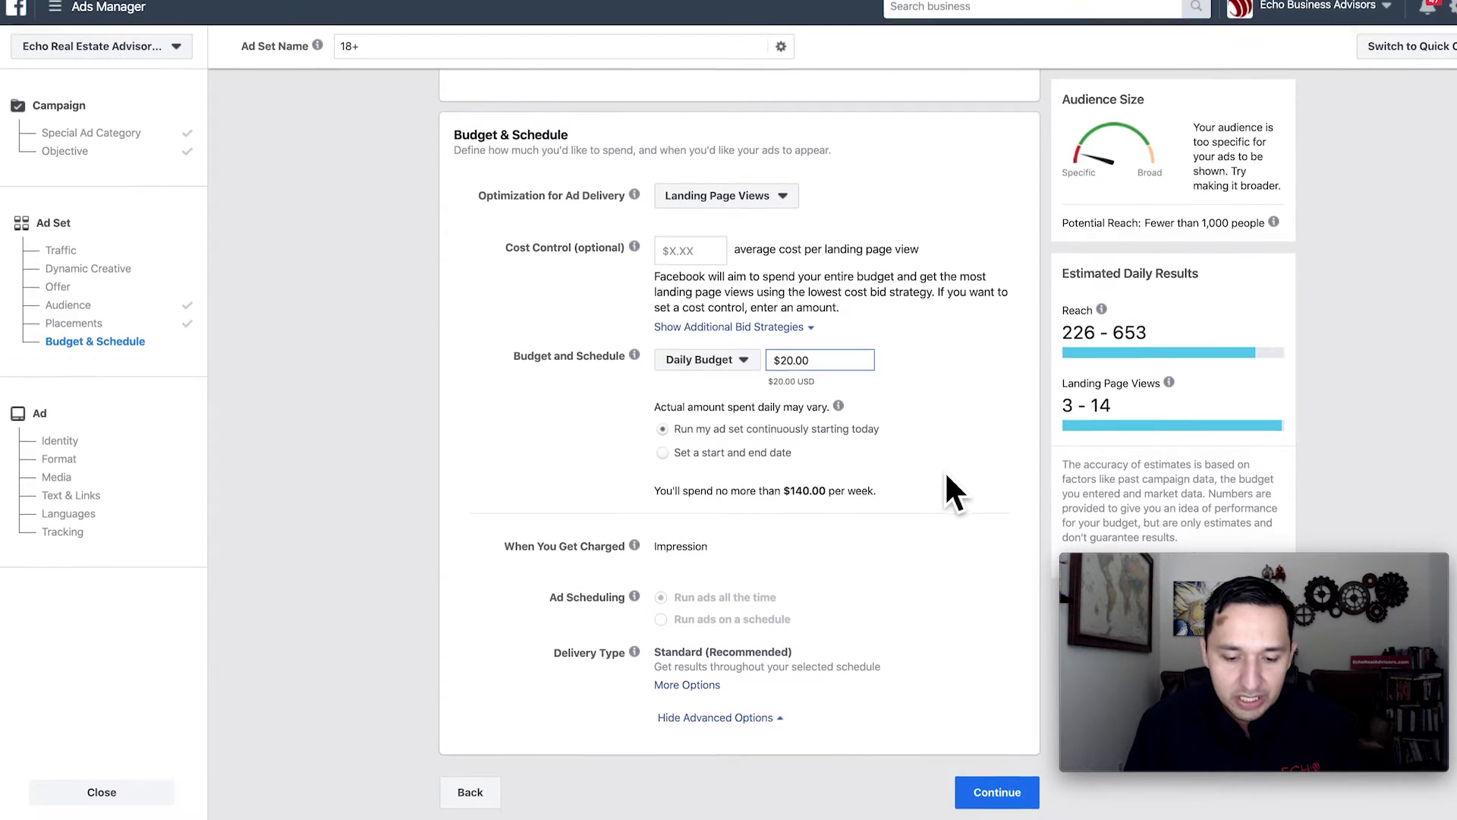
pyautogui.click(982, 803)
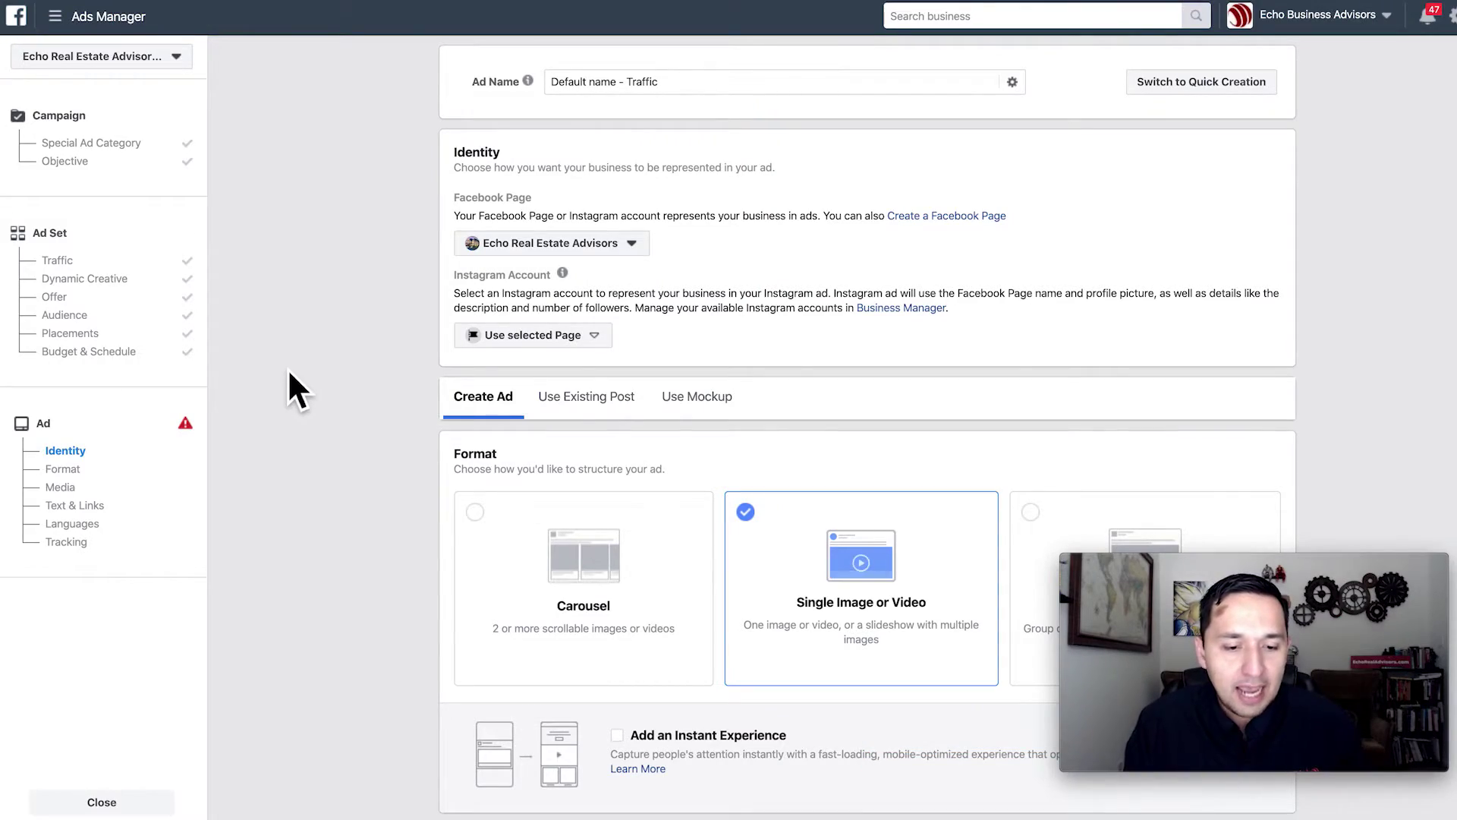
# Examine the ad's identity, format, Instant Experience, media, and text and links sections
pyautogui.scroll(-1, 321, 395)
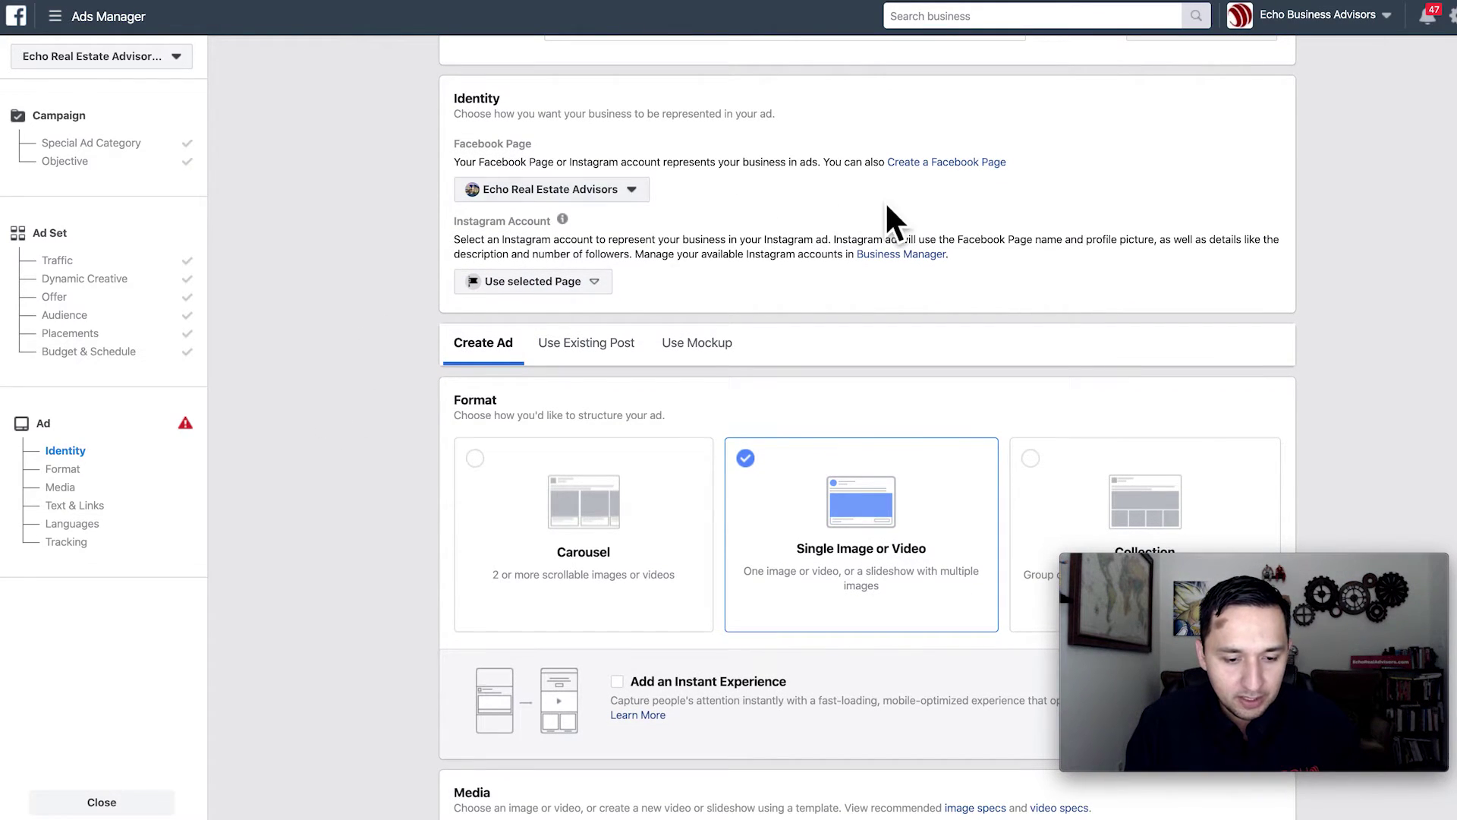
pyautogui.scroll(-1, 996, 232)
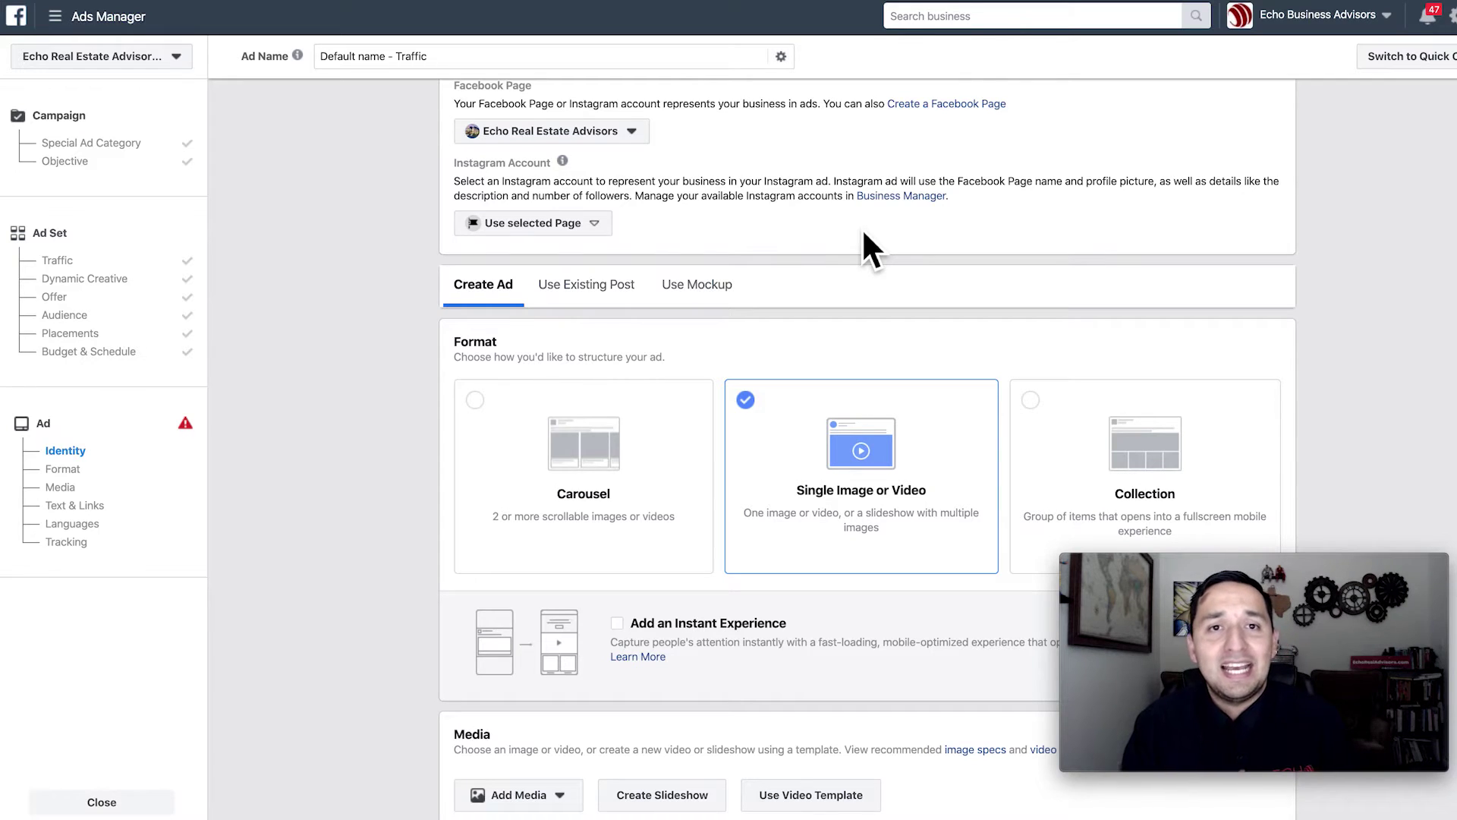
pyautogui.scroll(-1, 863, 232)
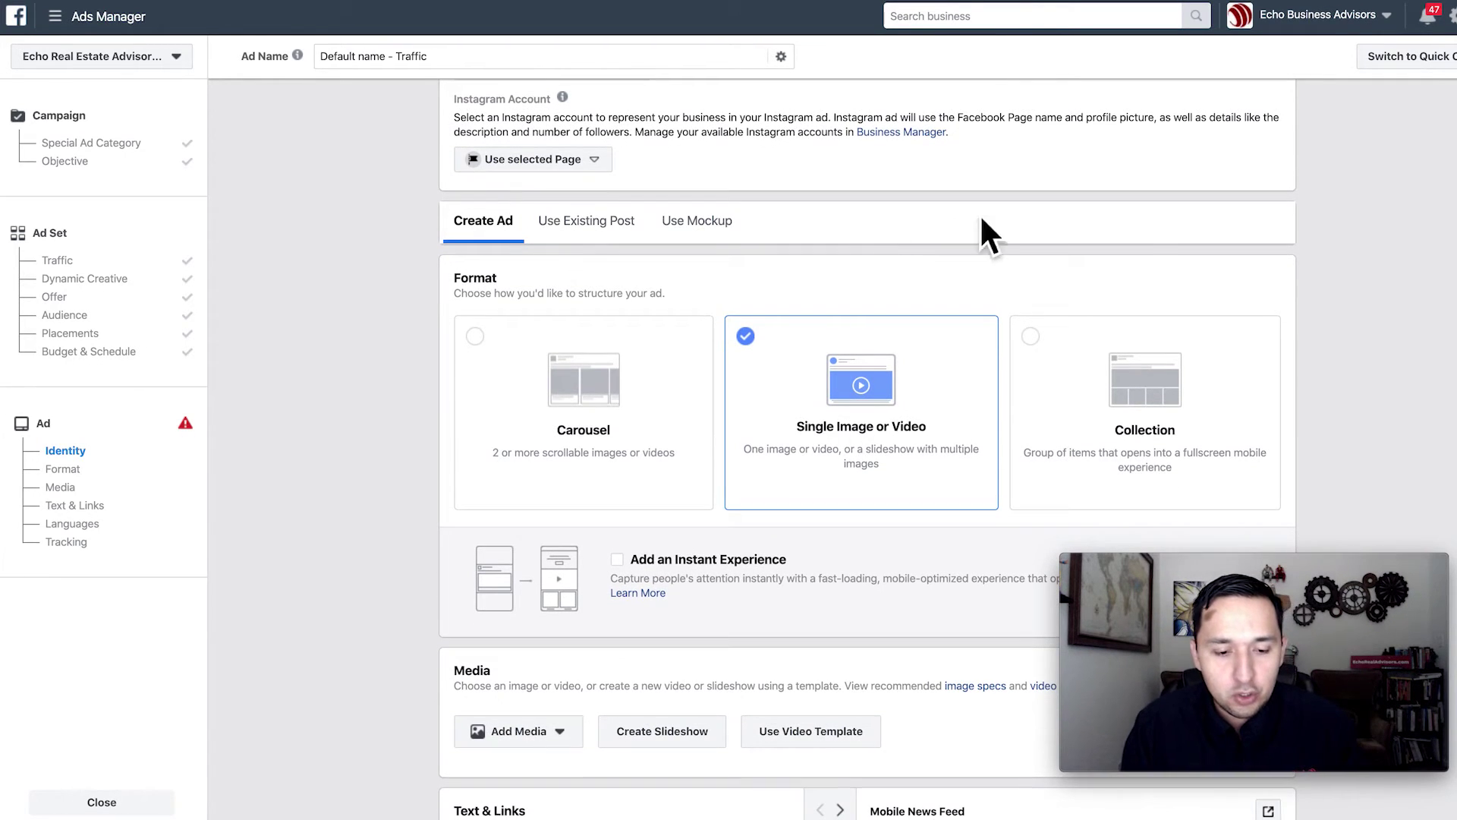
pyautogui.scroll(-1, 1146, 243)
pyautogui.scroll(-2, 1413, 317)
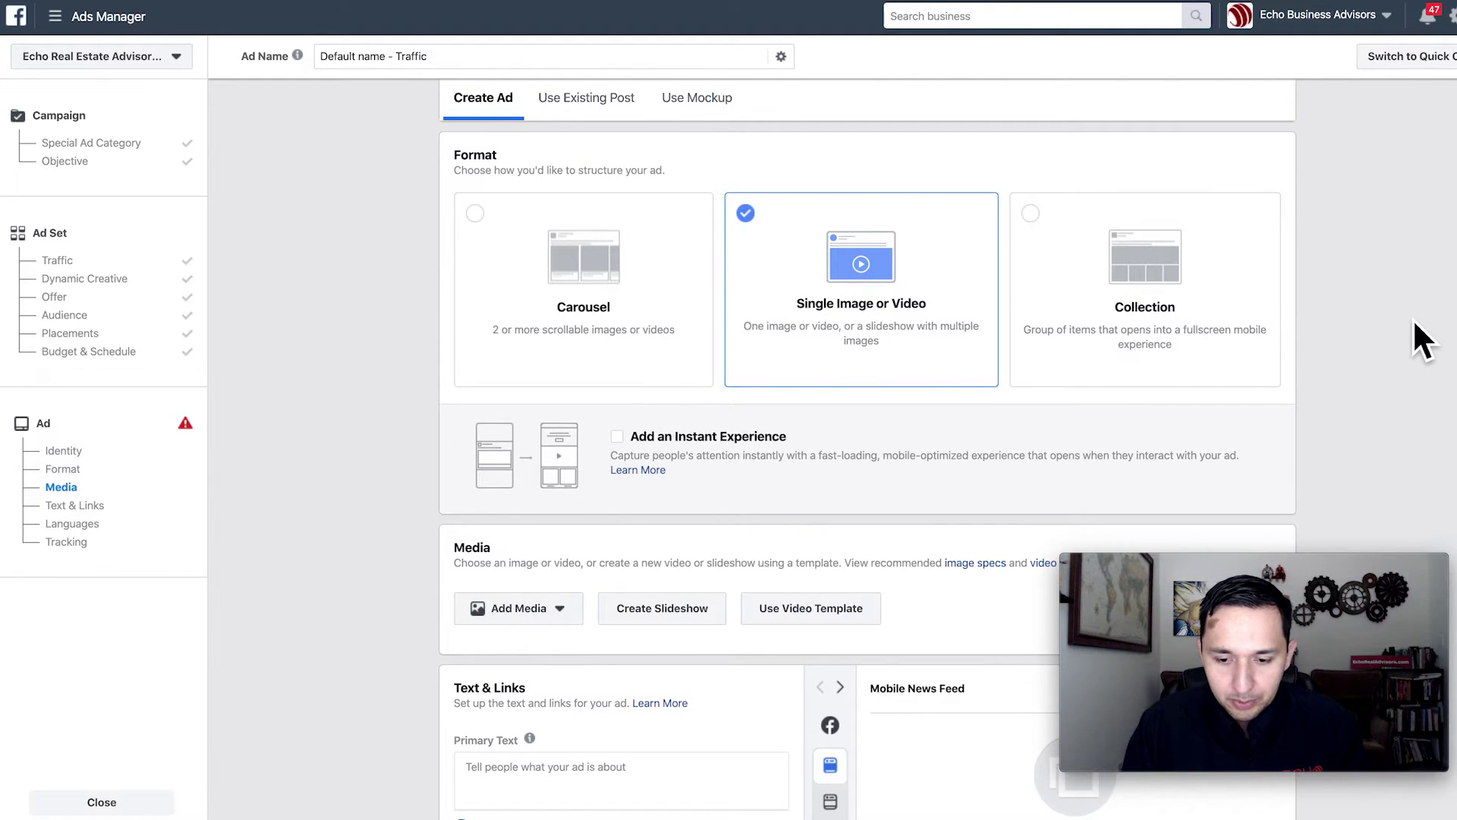
pyautogui.scroll(-1, 1418, 255)
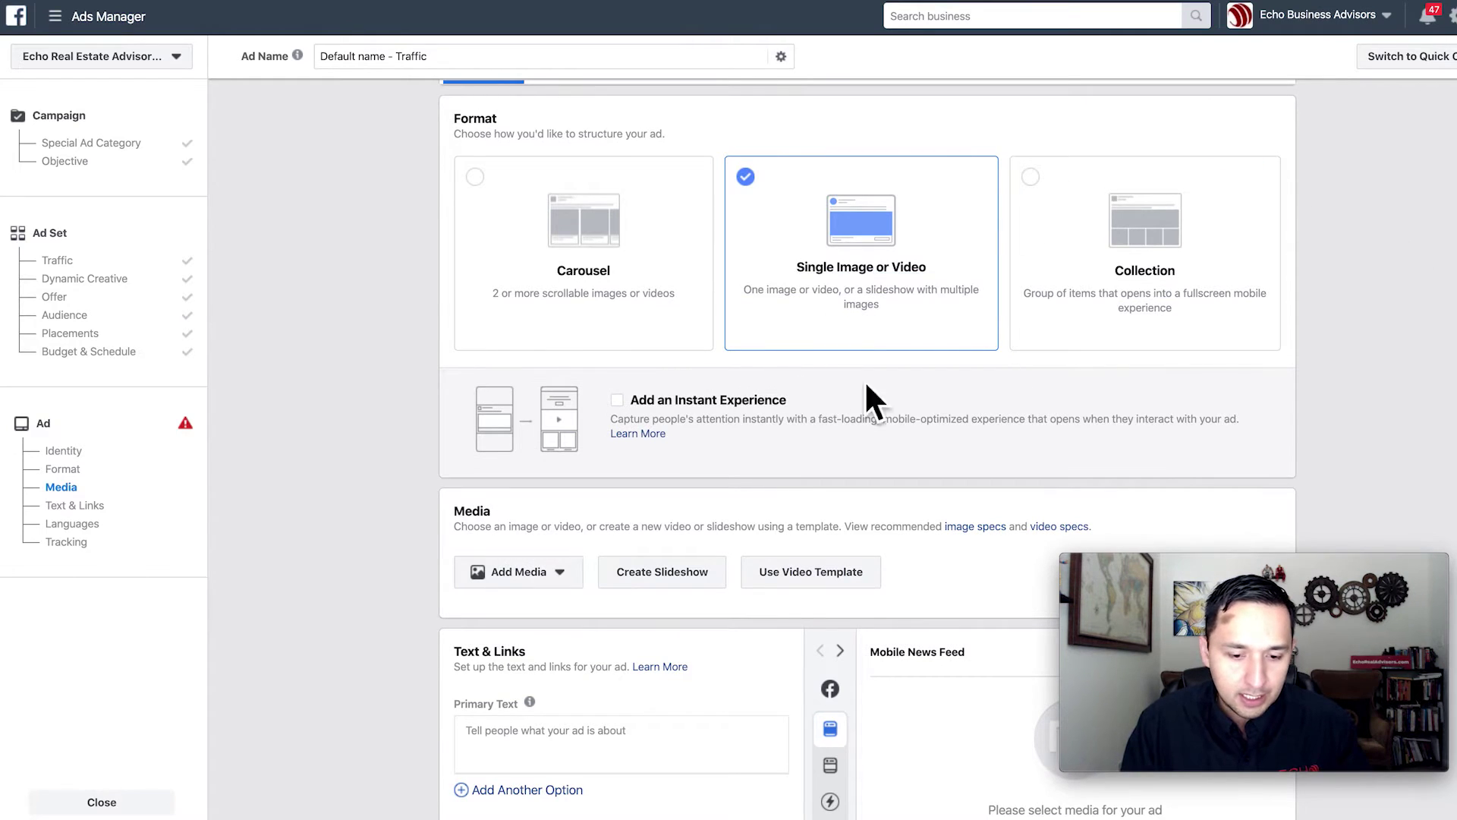
pyautogui.scroll(-1, 1400, 402)
pyautogui.scroll(-1, 1399, 386)
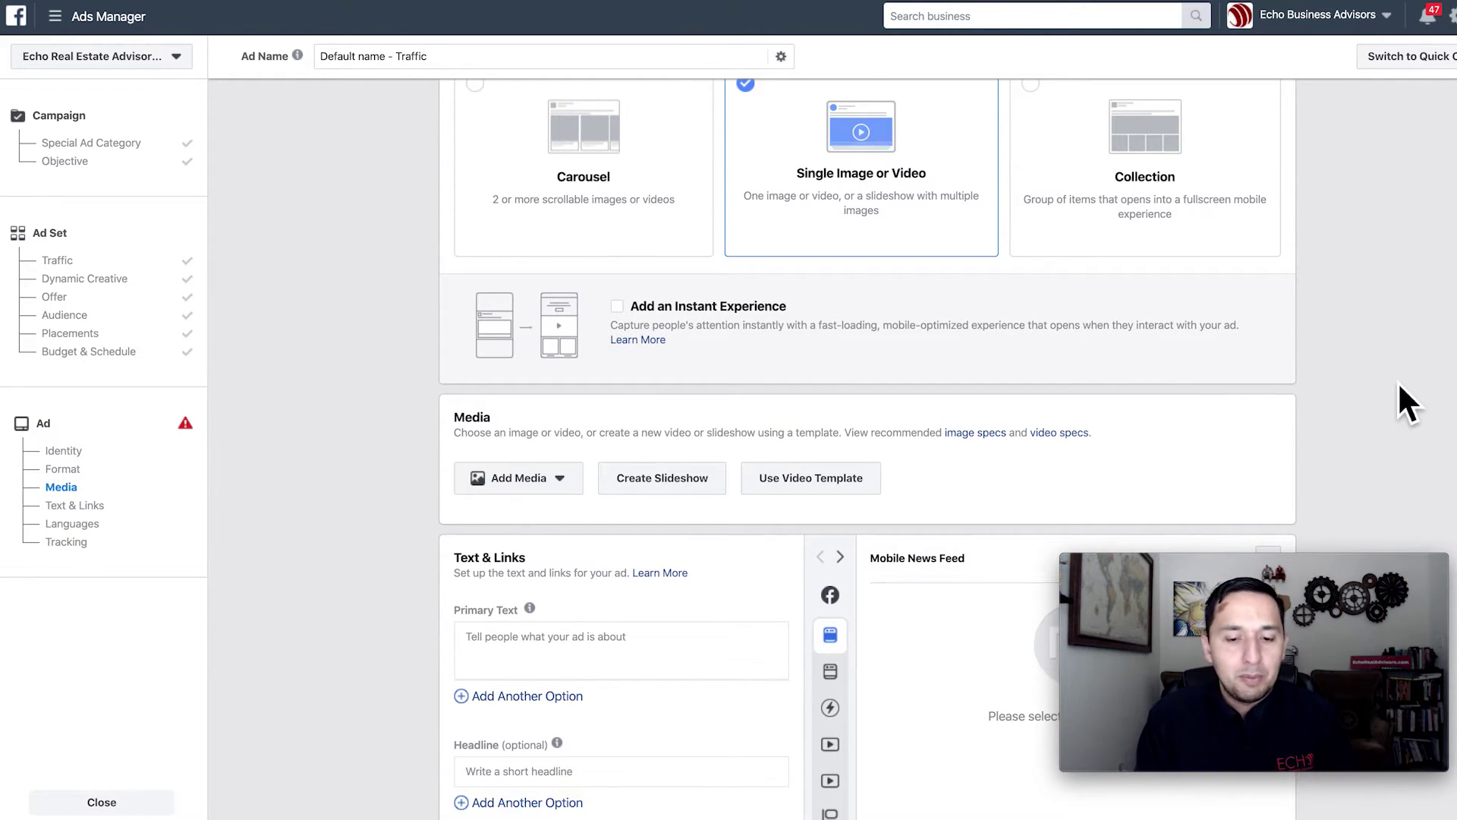
pyautogui.scroll(-3, 1399, 384)
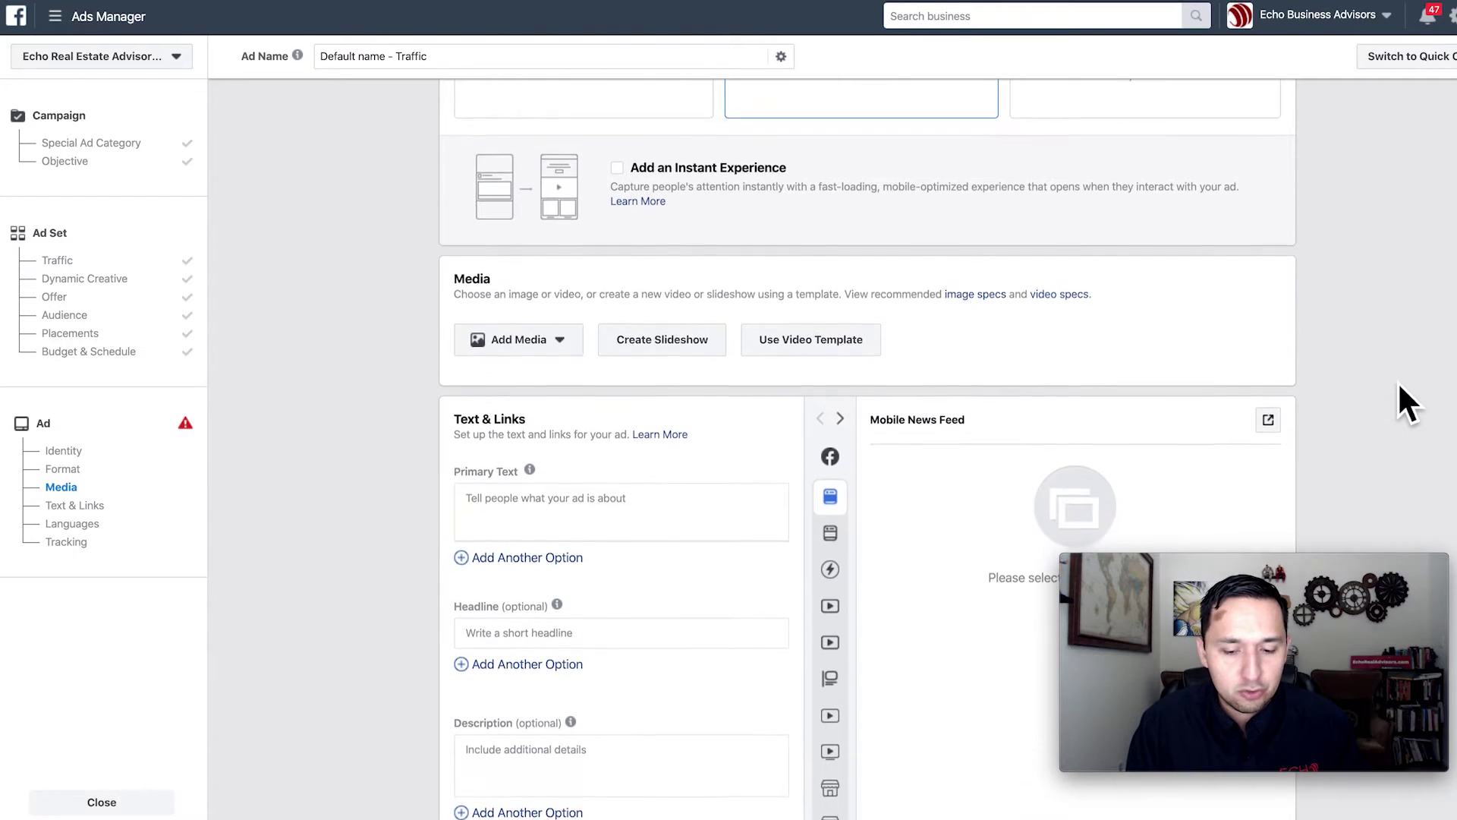
pyautogui.scroll(-3, 1399, 384)
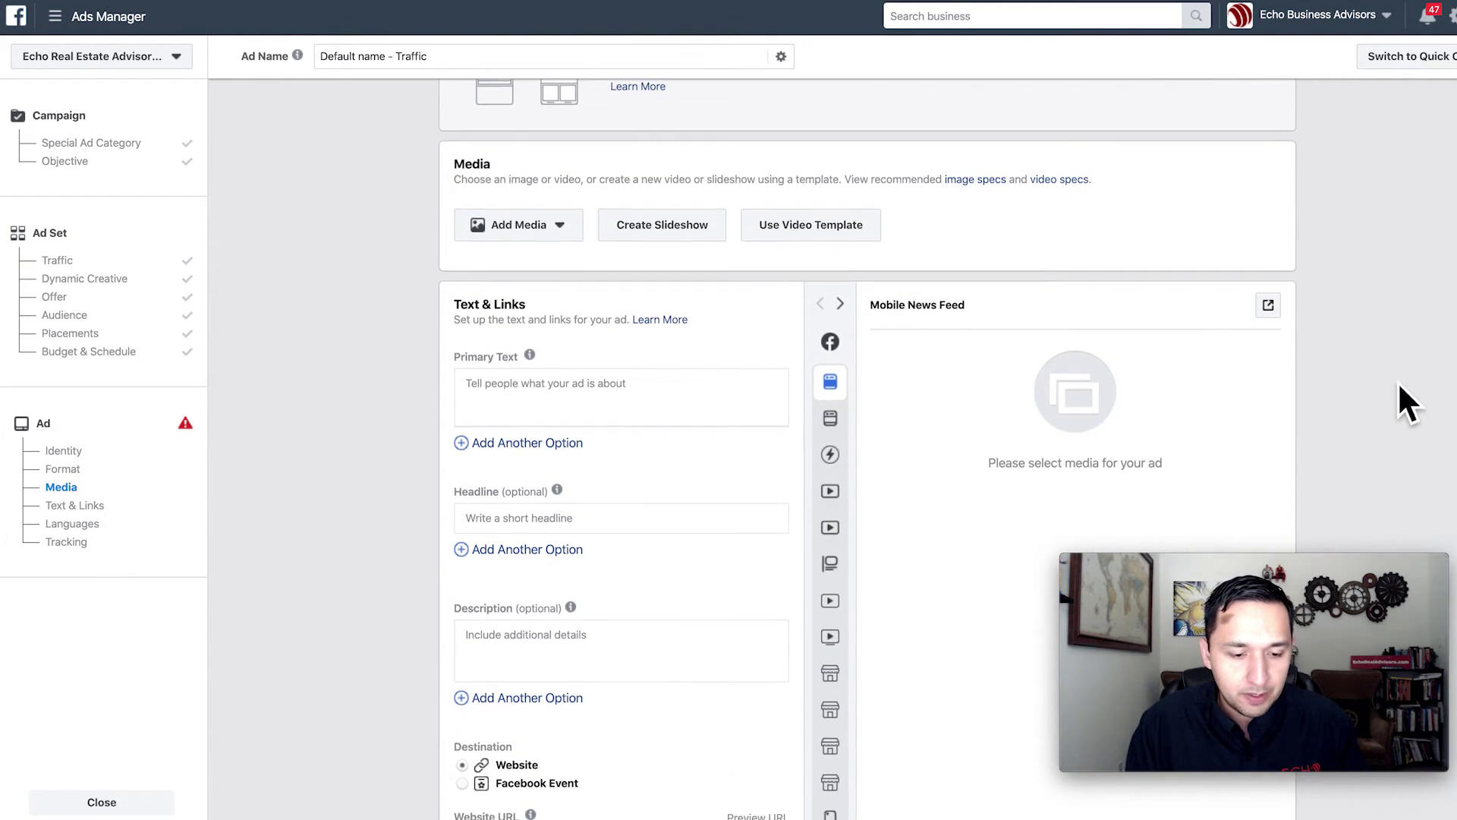
# Start adding an image to the ad and search the account images for "housecleaning"
pyautogui.click(520, 242)
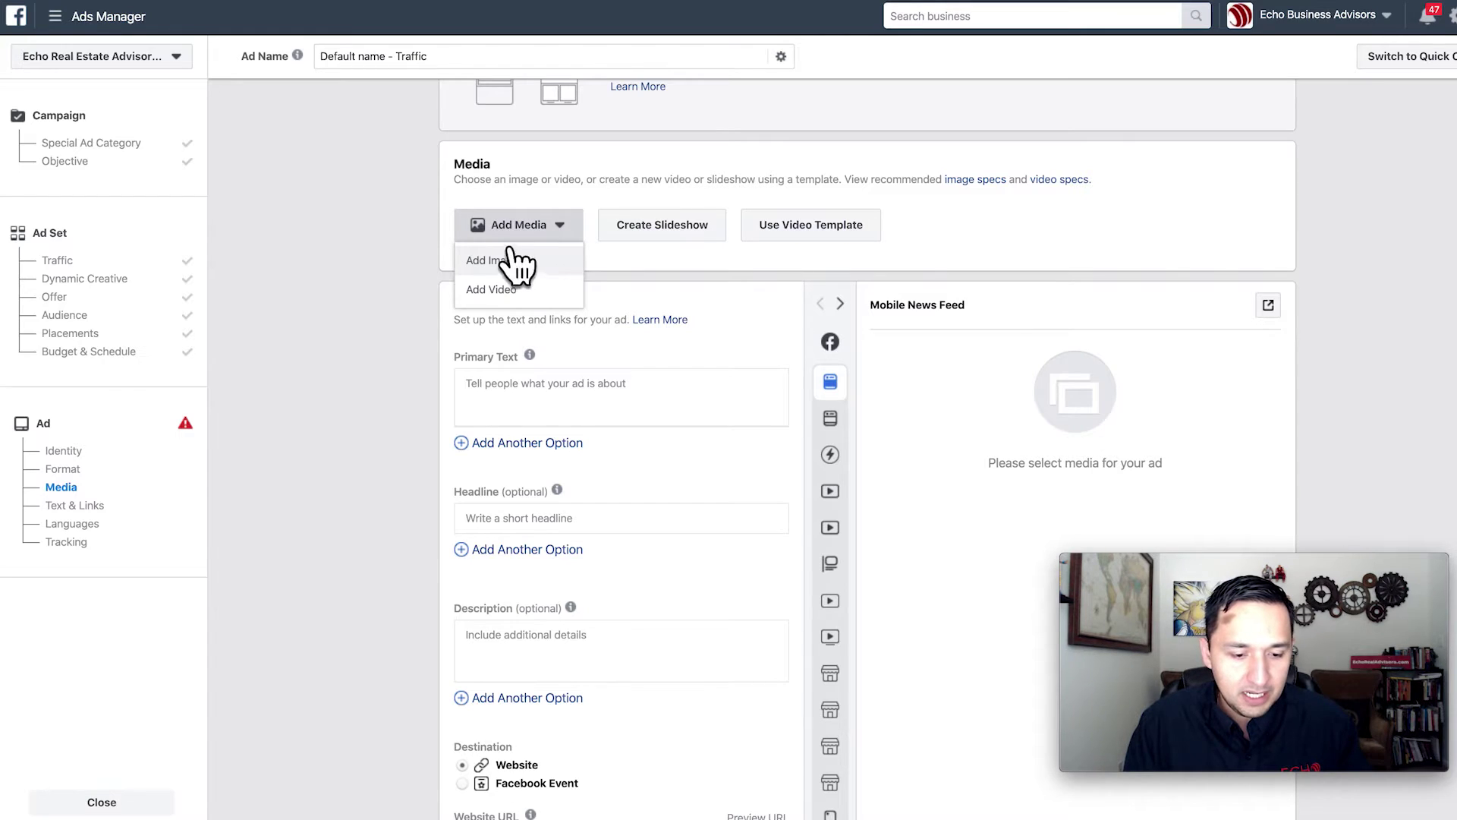
pyautogui.click(504, 262)
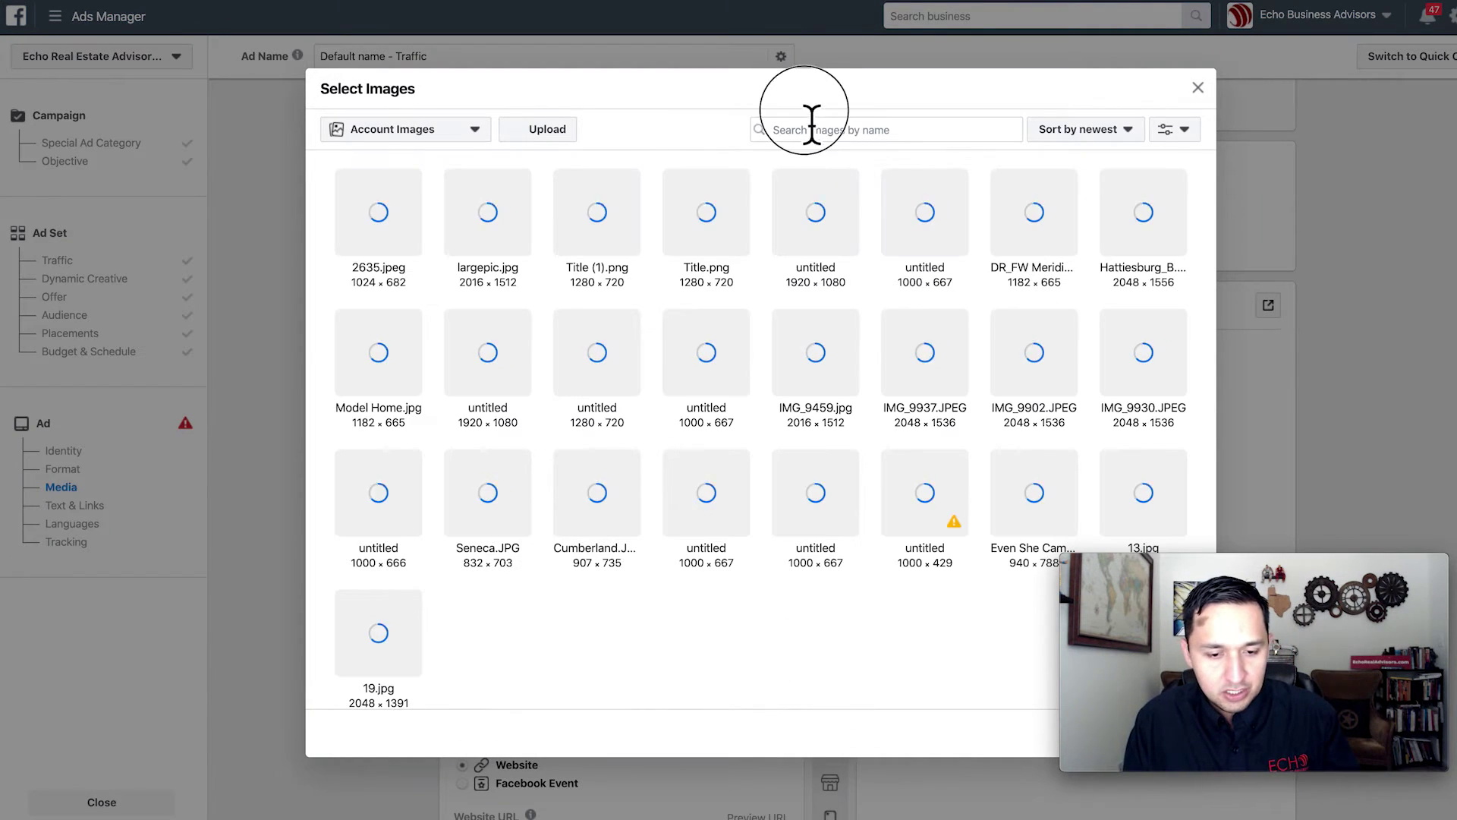
pyautogui.click(812, 131)
pyautogui.write('housecleaning')
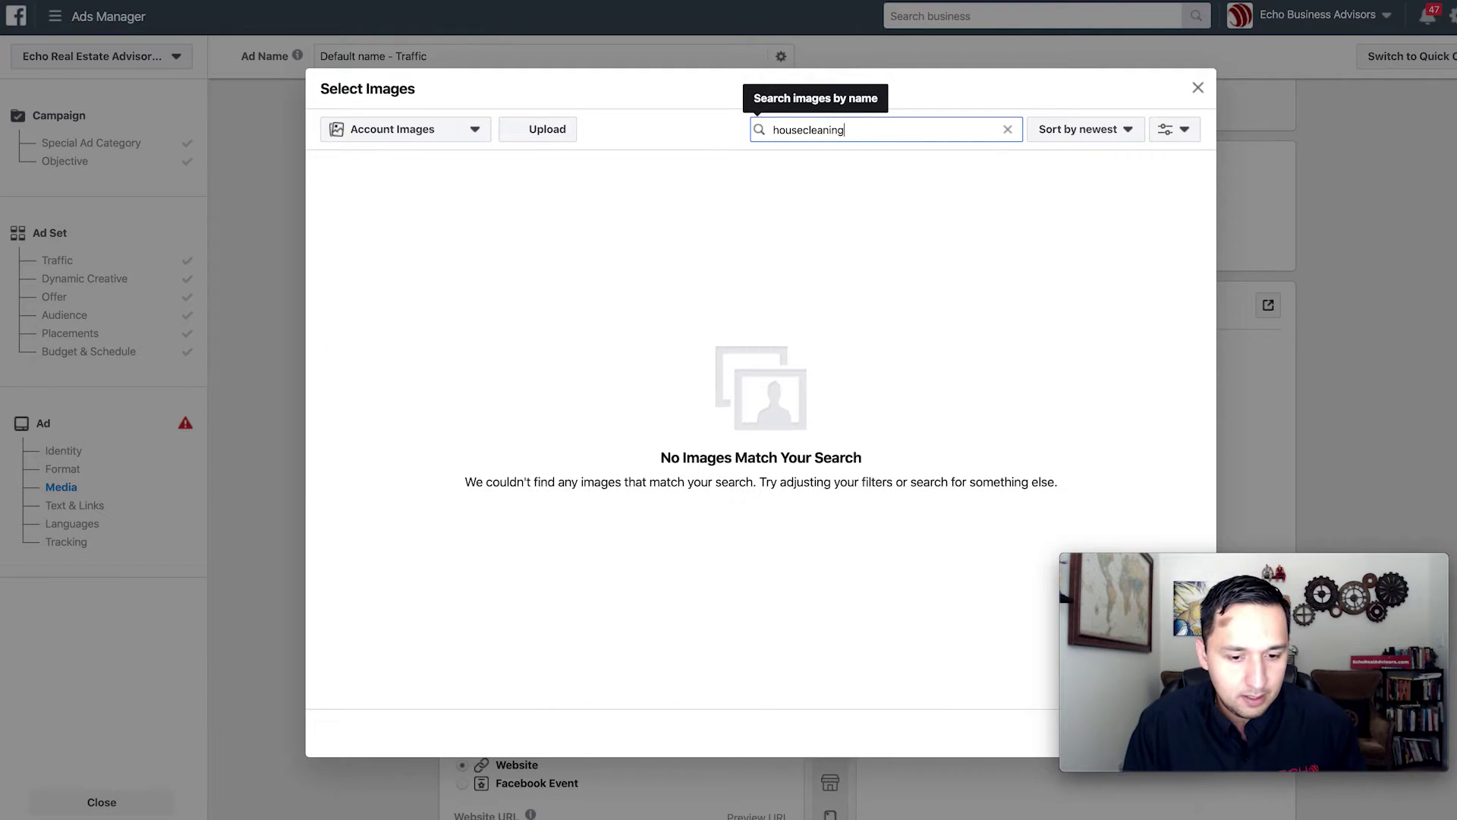
# Change the image source to Stock Photos and search it for "housecleaning"
pyautogui.click(460, 131)
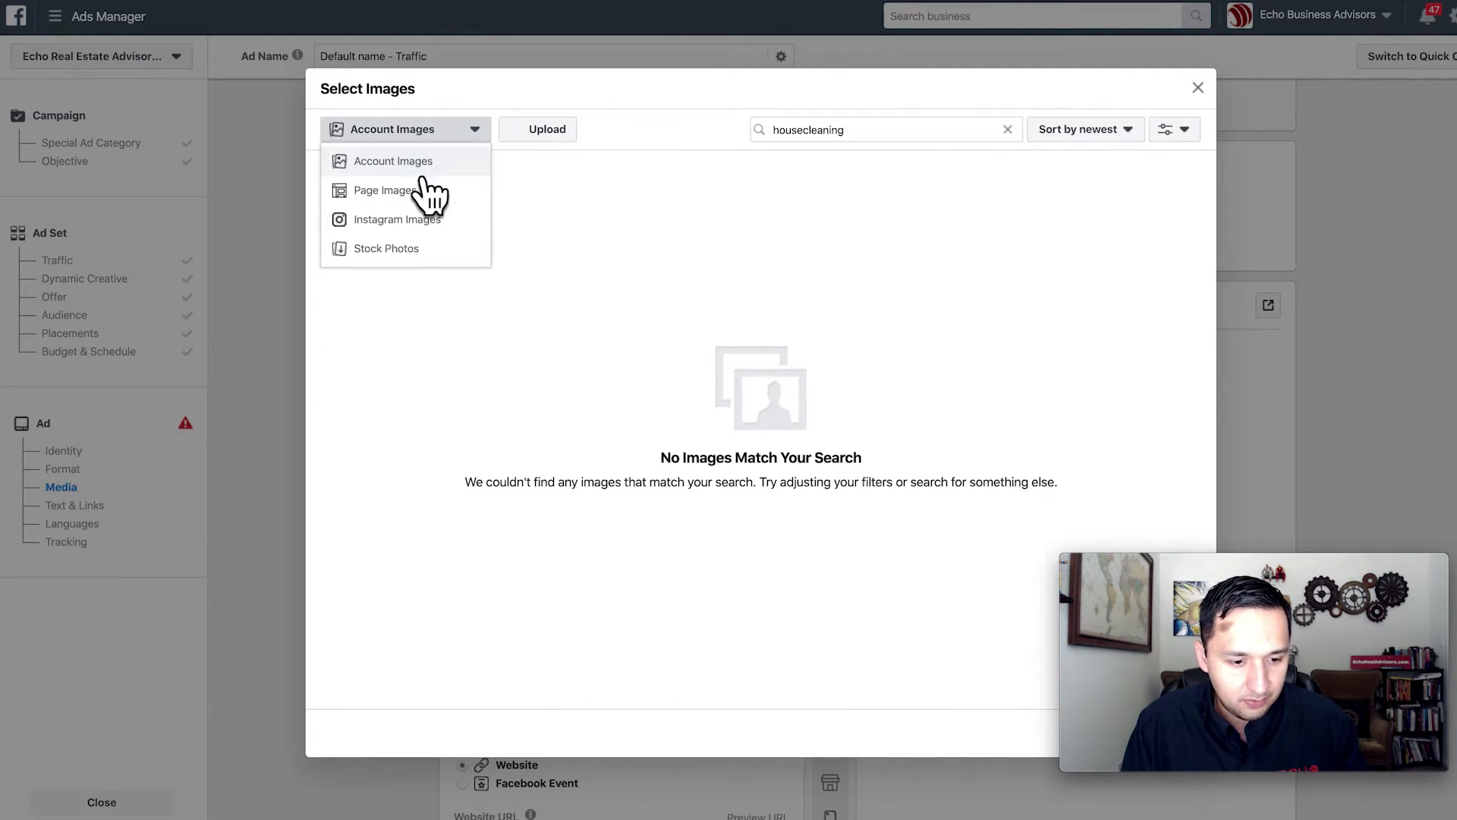
pyautogui.click(400, 251)
pyautogui.click(624, 138)
pyautogui.write('s')
pyautogui.press('BackSpace')
pyautogui.write('house')
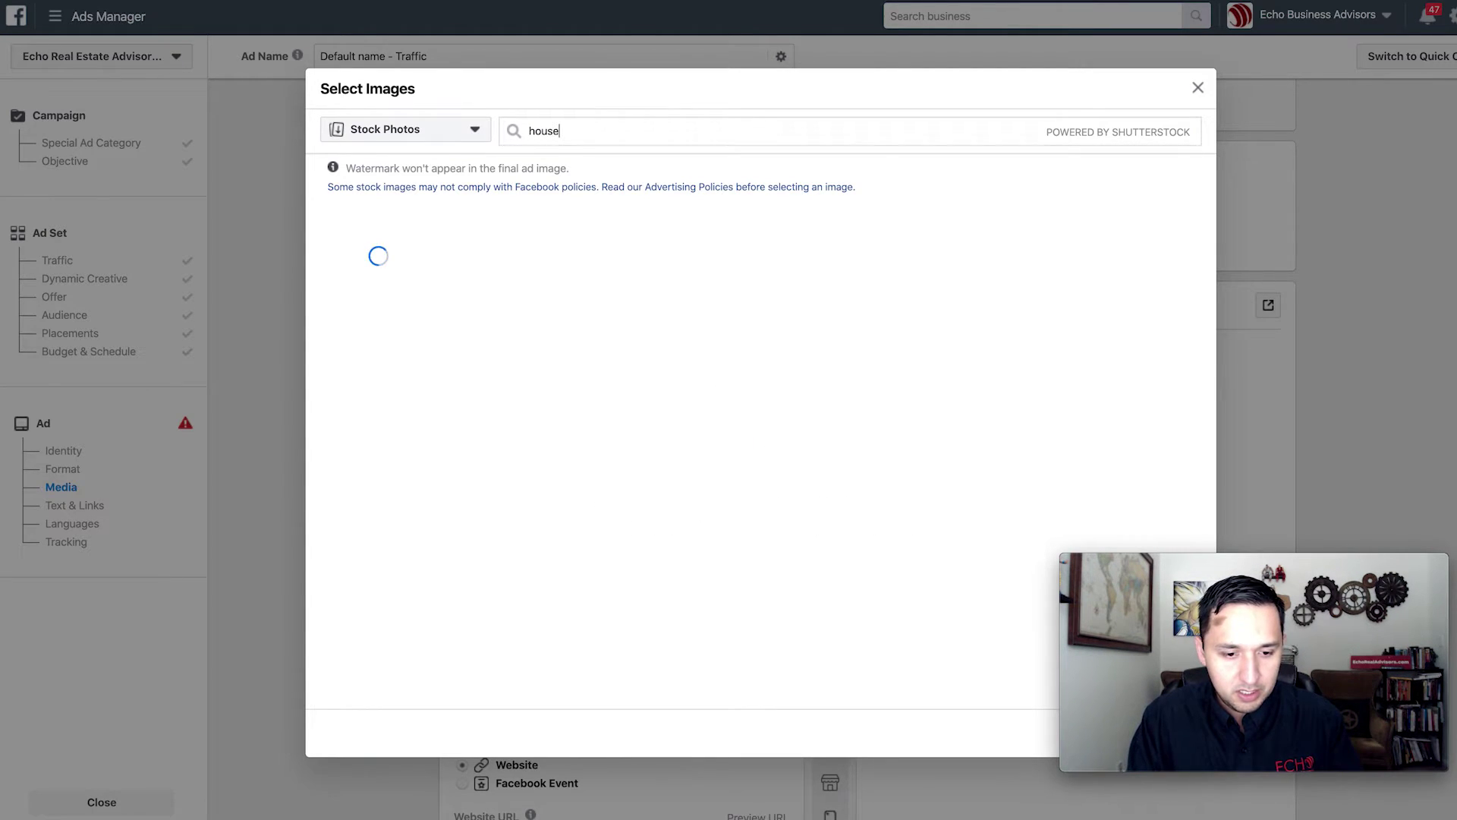
pyautogui.write('cleaning')
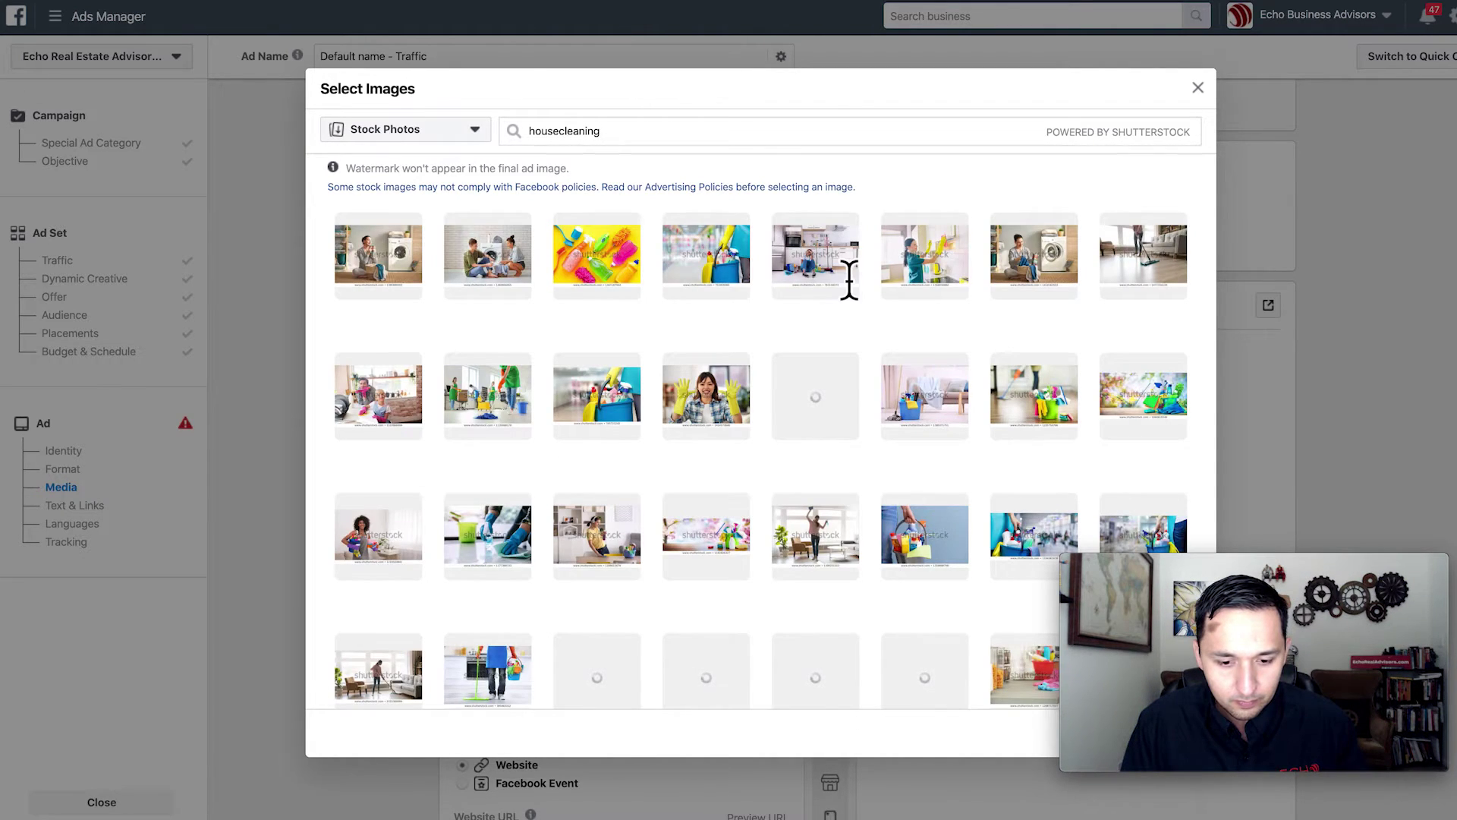
# Choose the stock photo of a yellow-gloved cleaner holding a blue bucket of supplies as the ad image
pyautogui.click(815, 267)
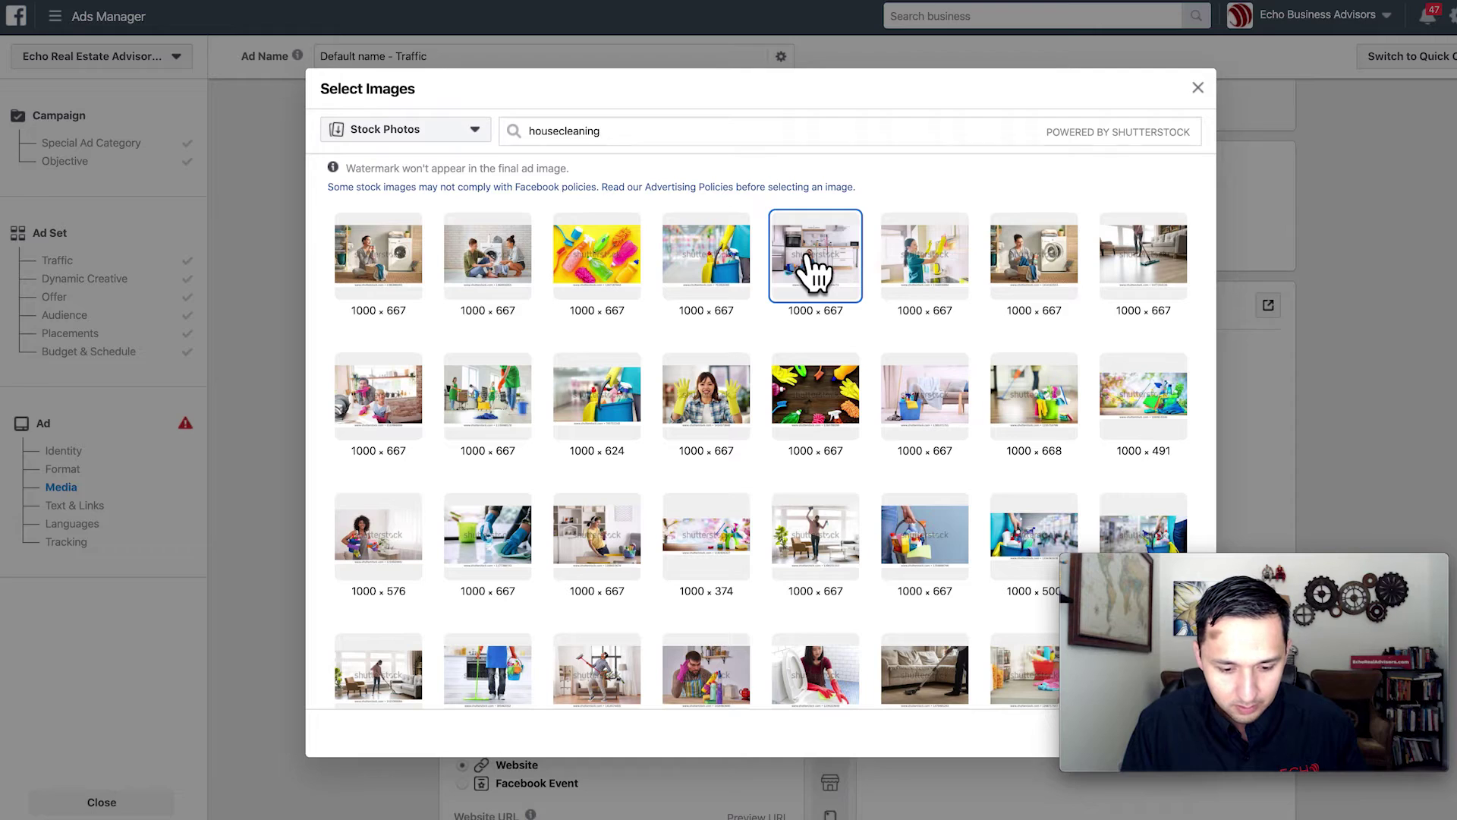
pyautogui.click(715, 275)
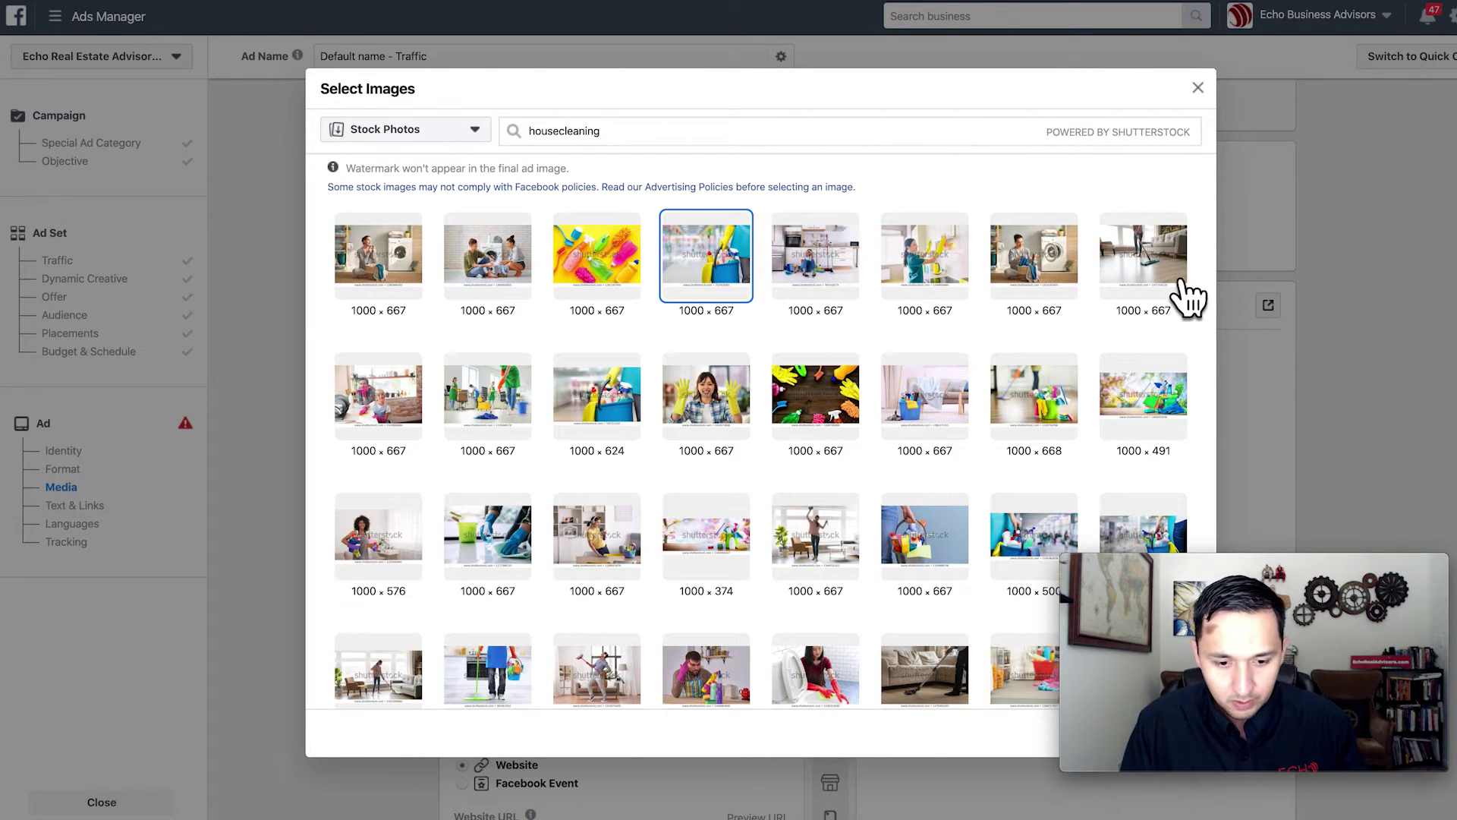
pyautogui.moveTo(1340, 560); pyautogui.dragTo(1410, 509)
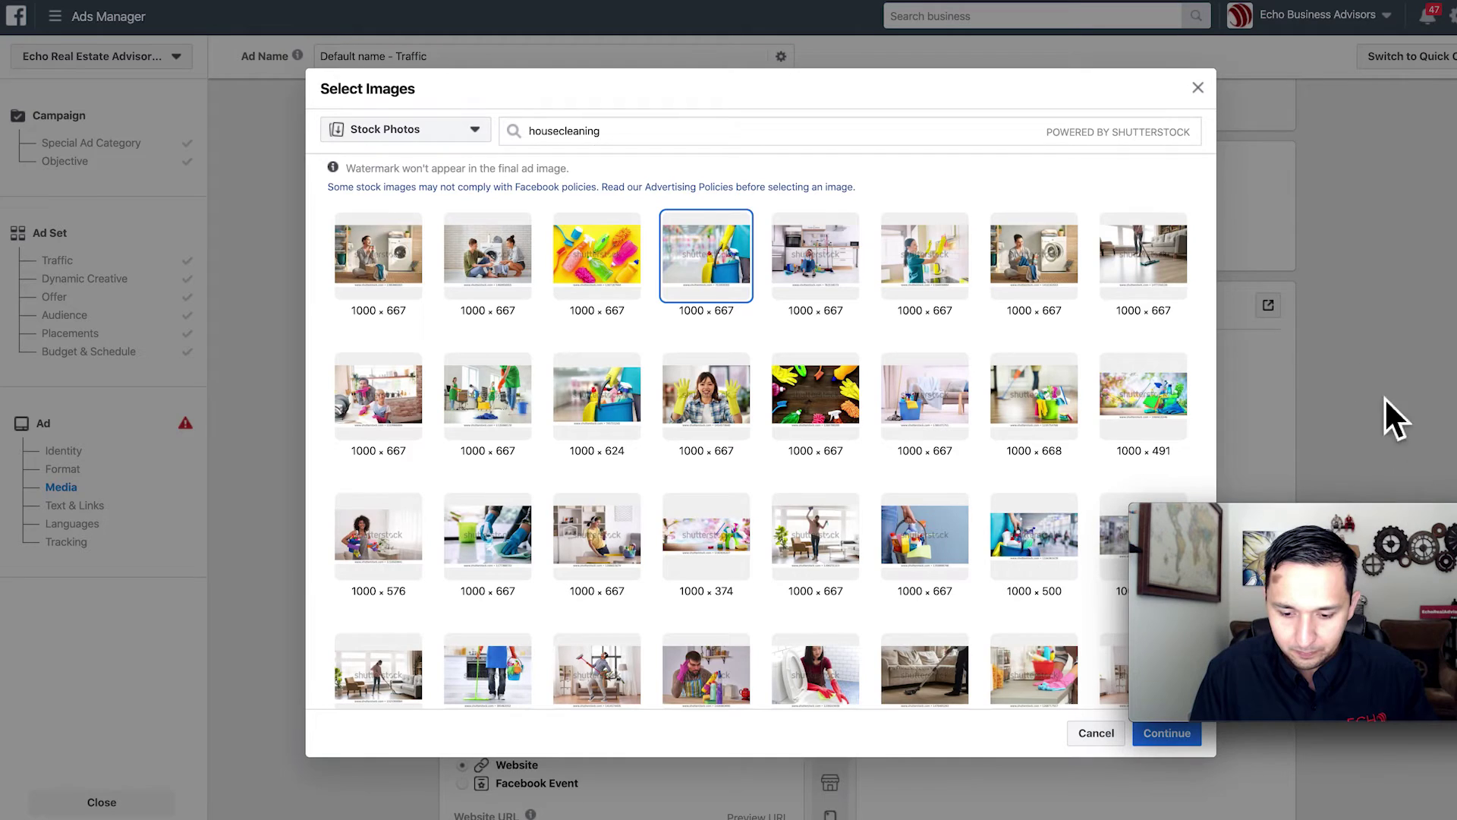
pyautogui.click(1173, 741)
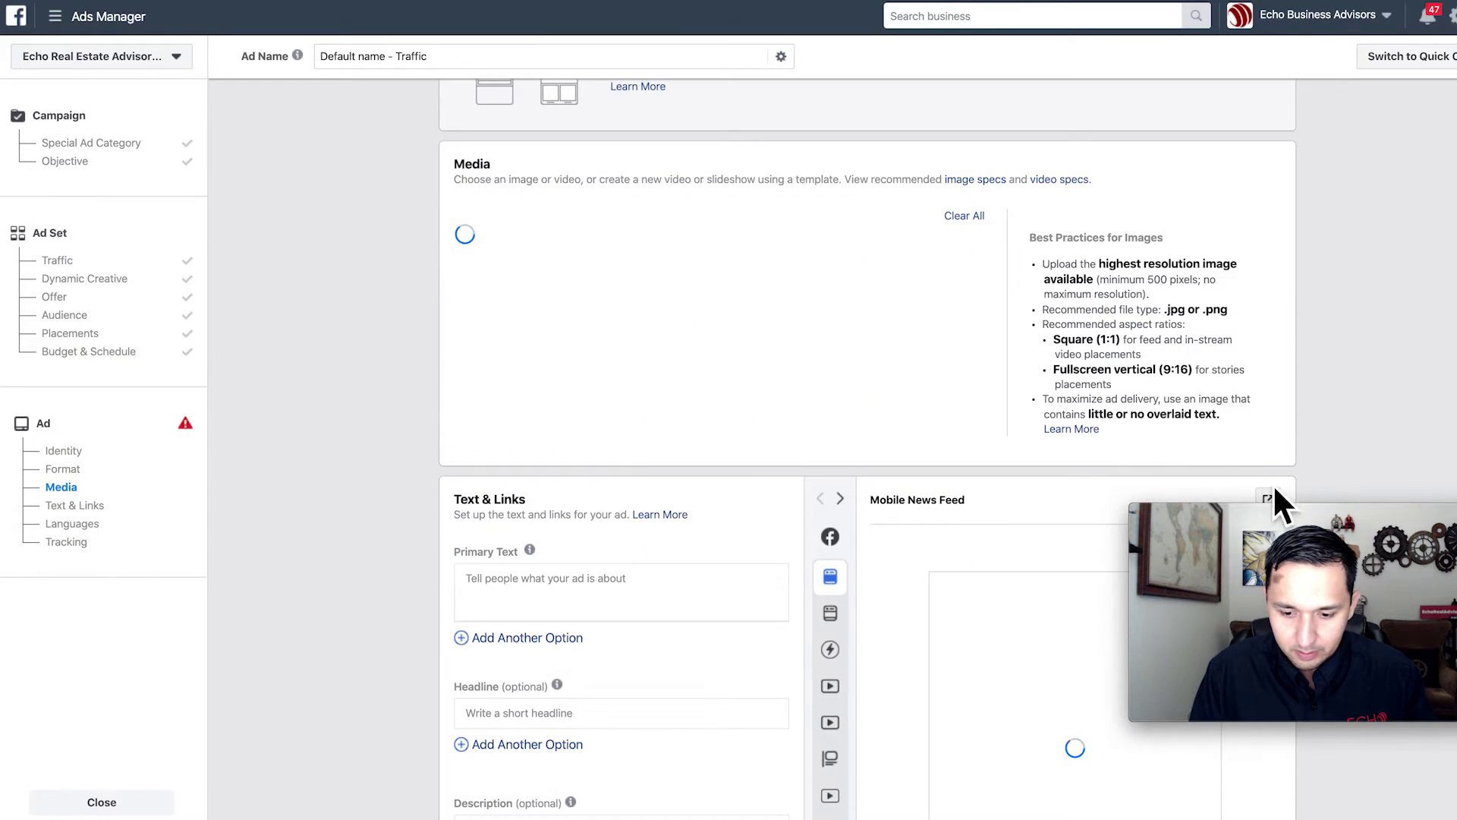
pyautogui.moveTo(1303, 509); pyautogui.dragTo(1227, 594)
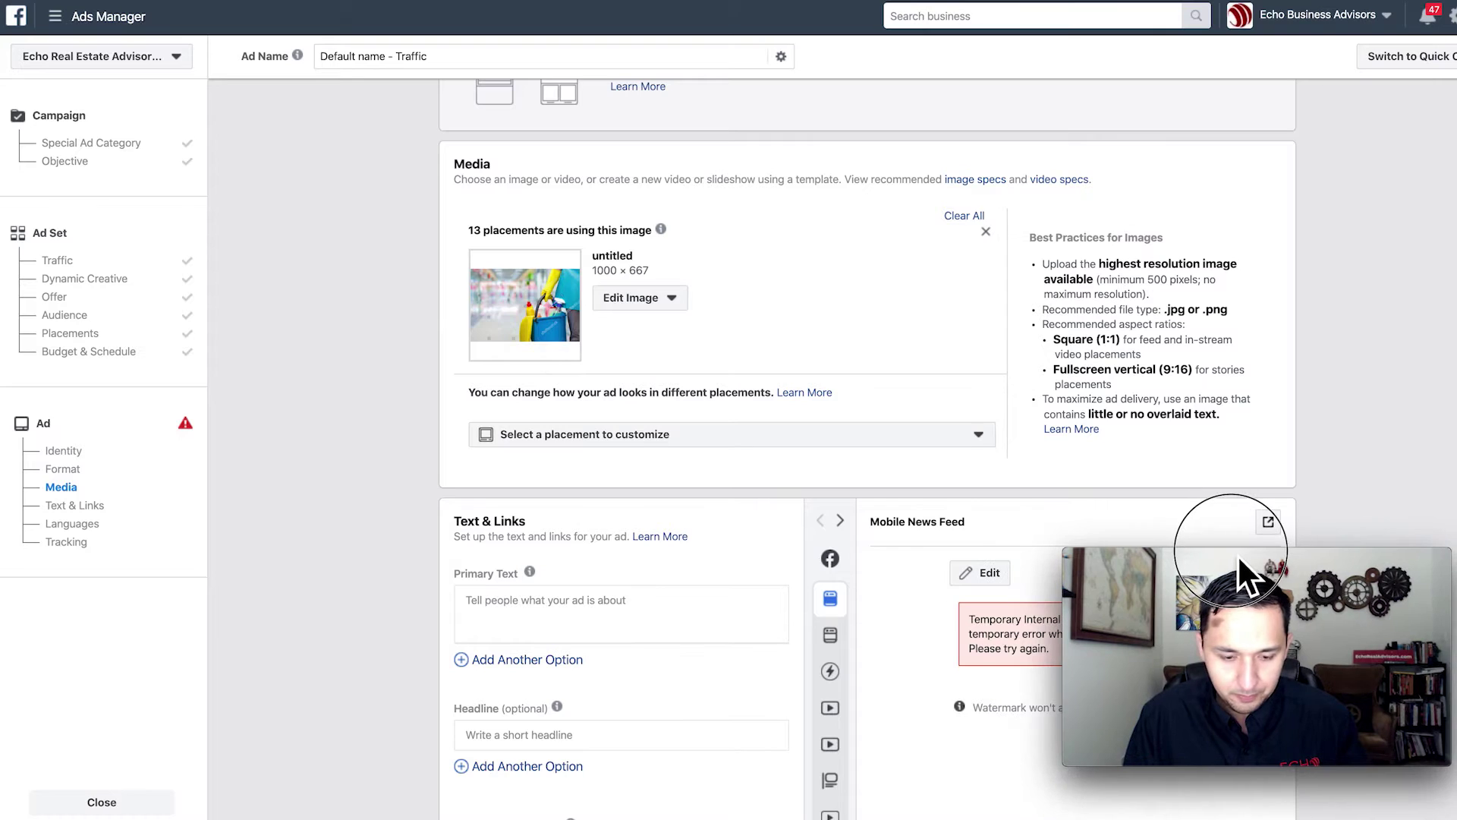
# Add a second primary text option to the ad and enter "Need House Cleaning?" as the first primary text
pyautogui.scroll(-2, 1385, 413)
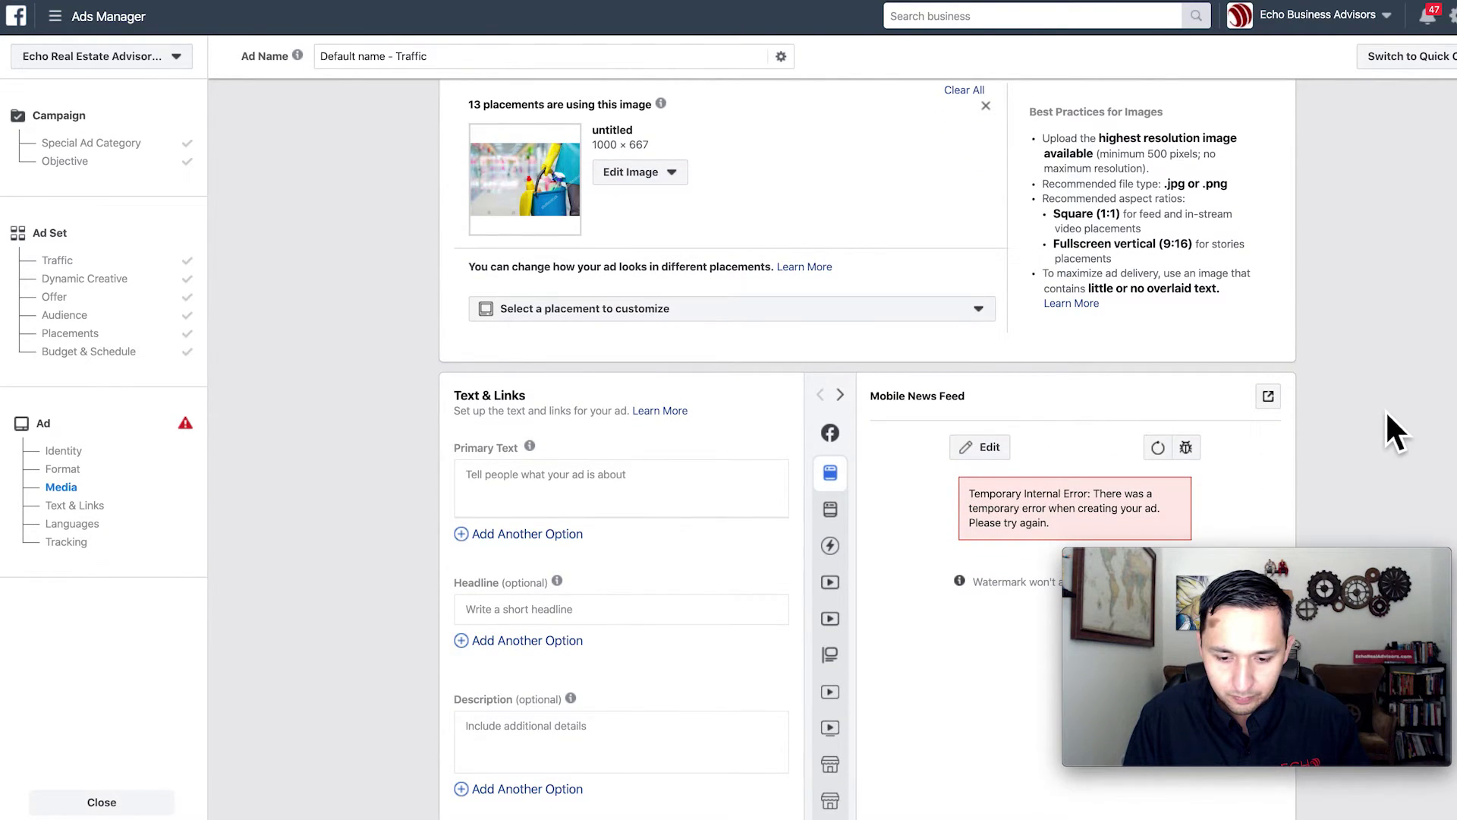
pyautogui.scroll(-2, 756, 448)
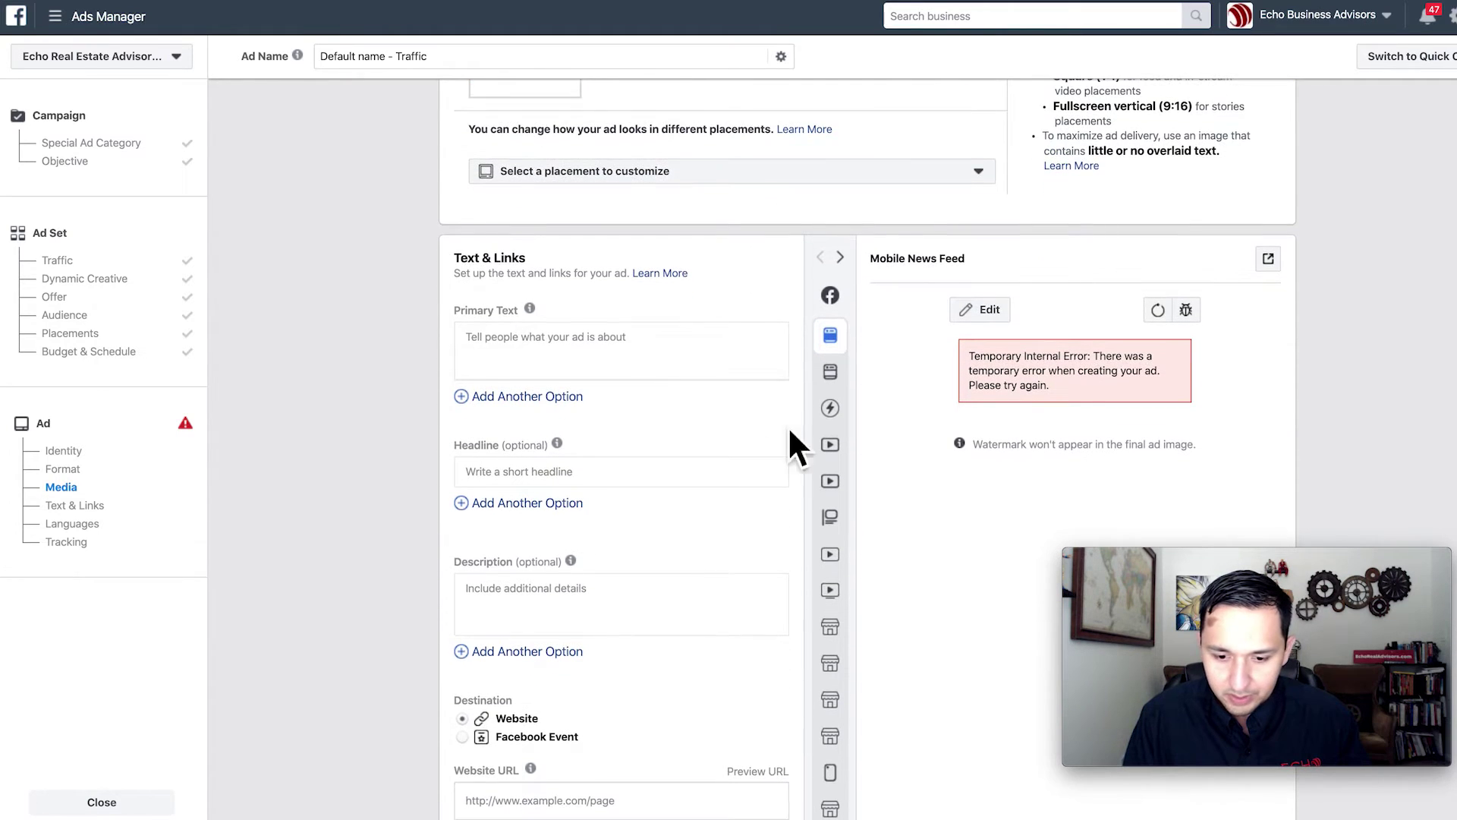
pyautogui.scroll(-3, 1095, 406)
pyautogui.scroll(-2, 1094, 402)
pyautogui.scroll(7, 1093, 402)
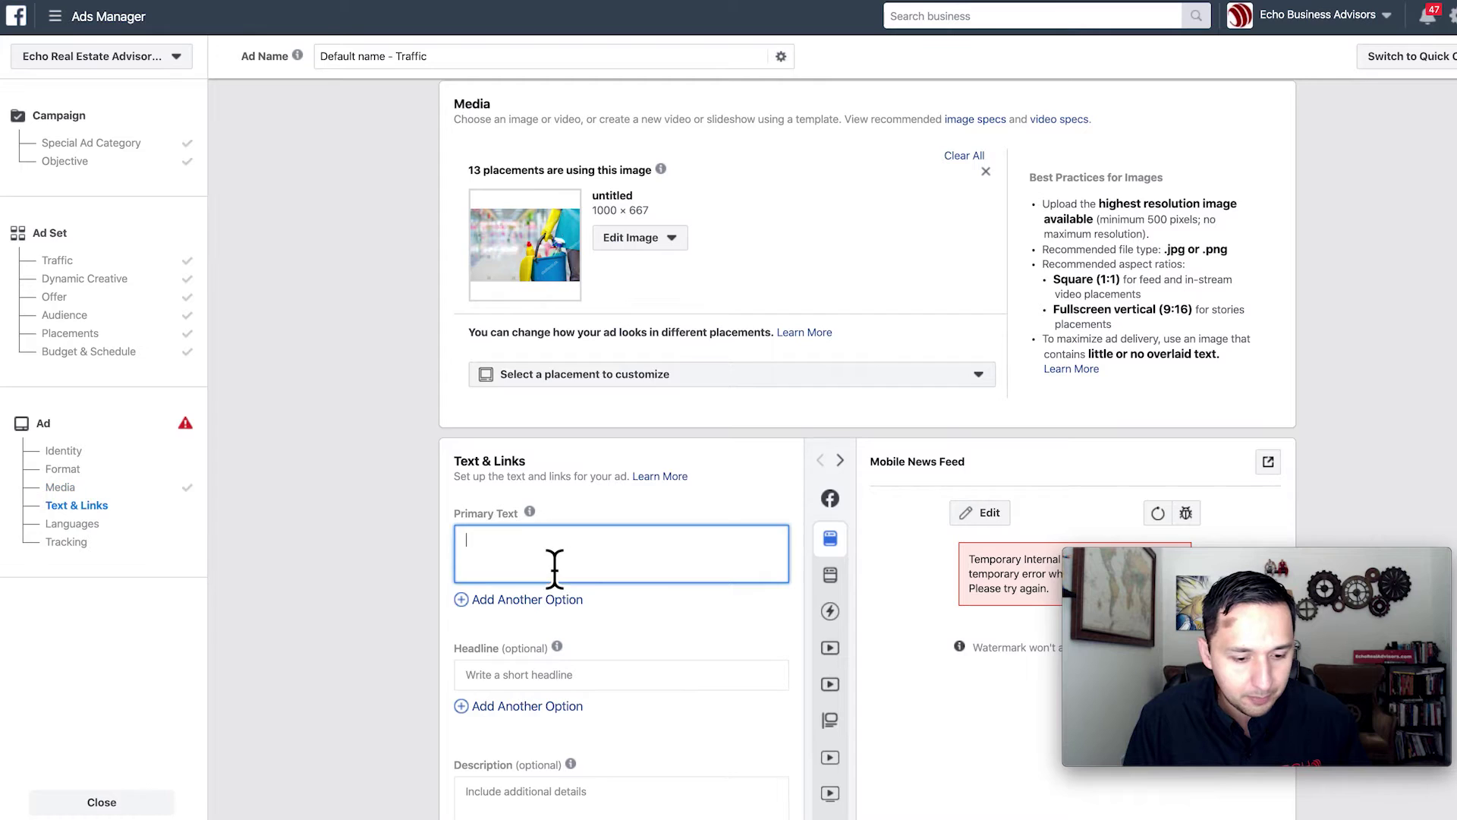
pyautogui.click(555, 568)
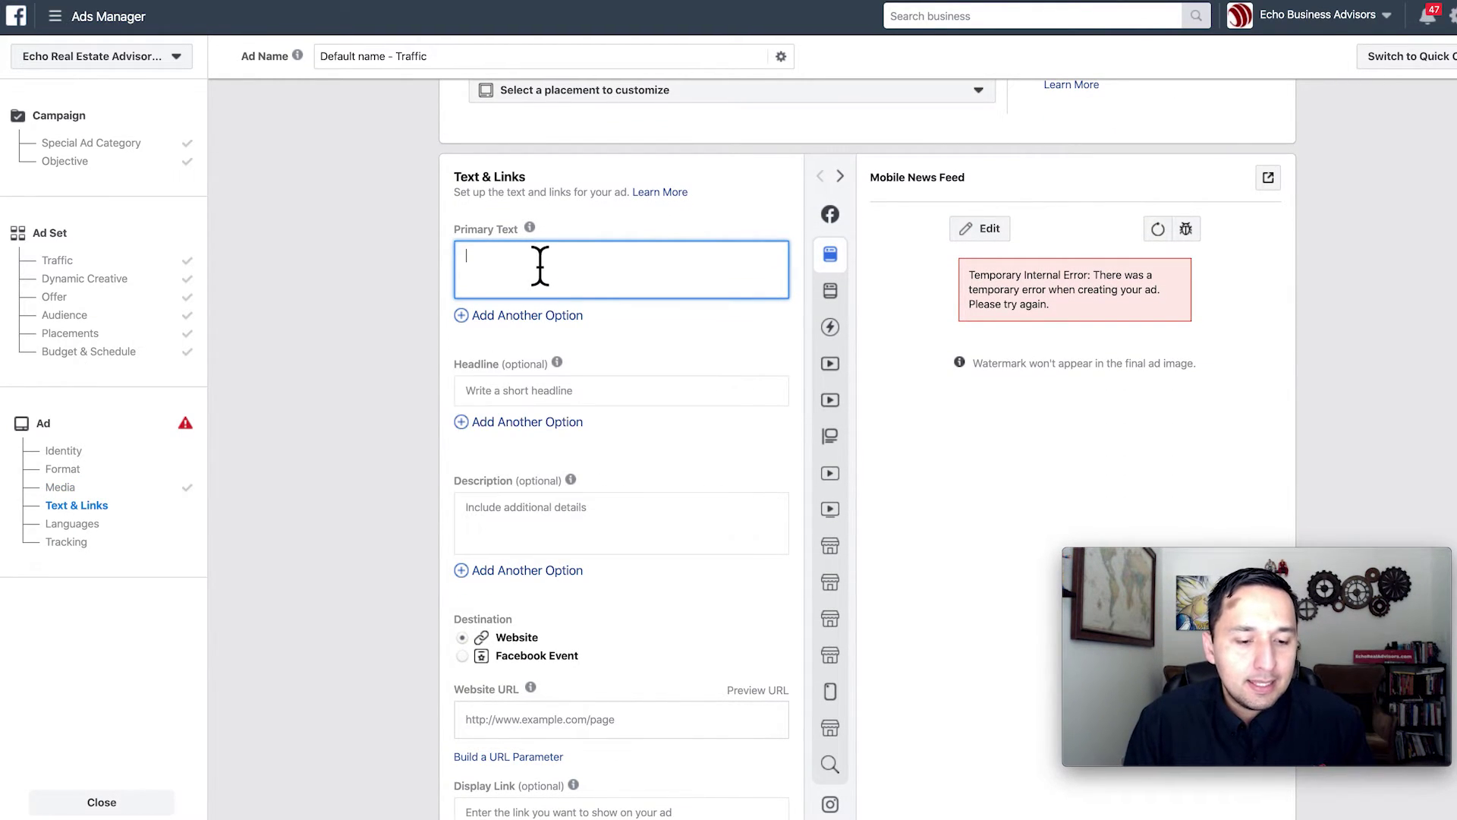
pyautogui.click(398, 380)
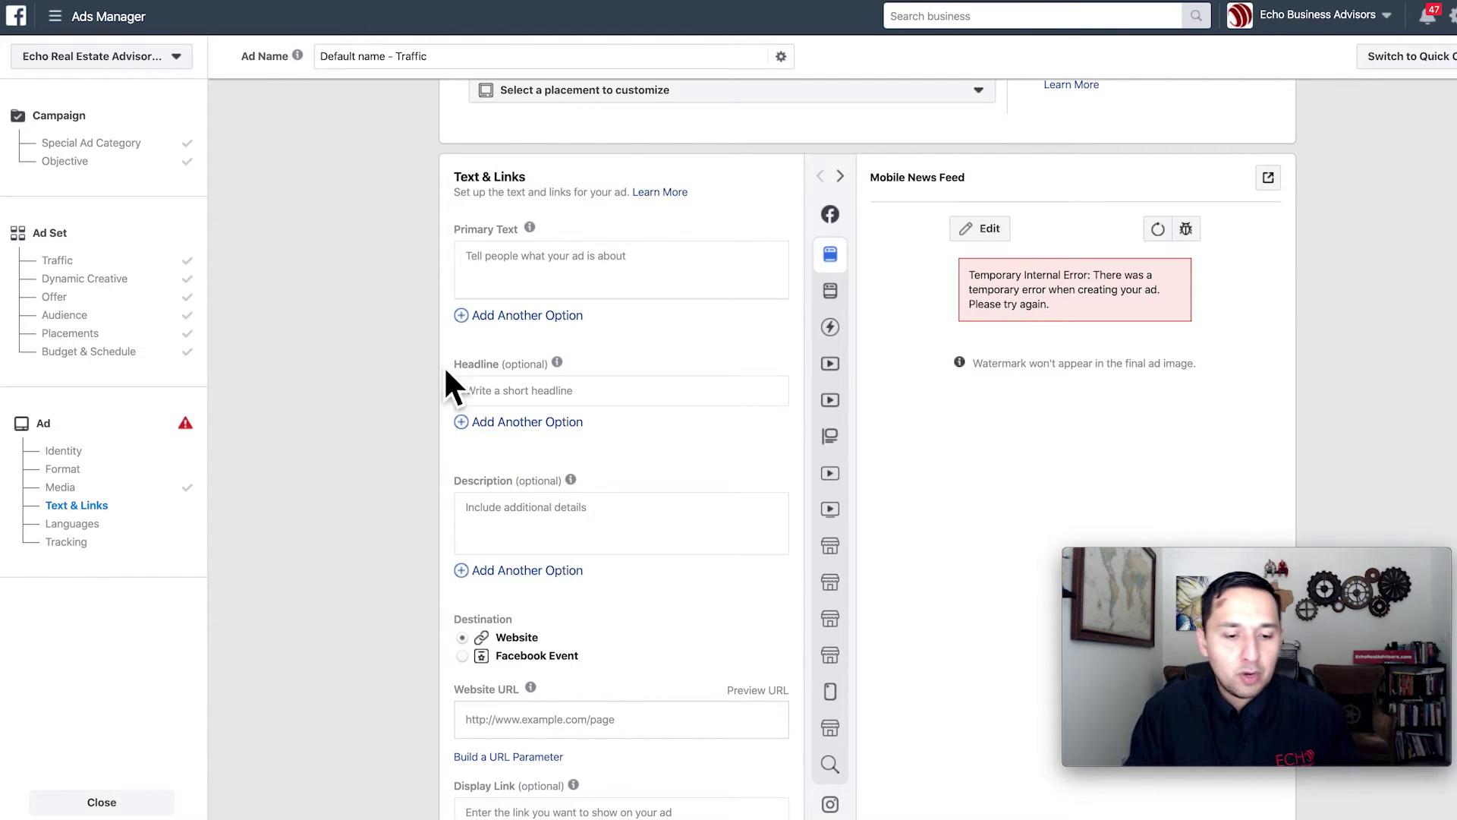
pyautogui.click(507, 315)
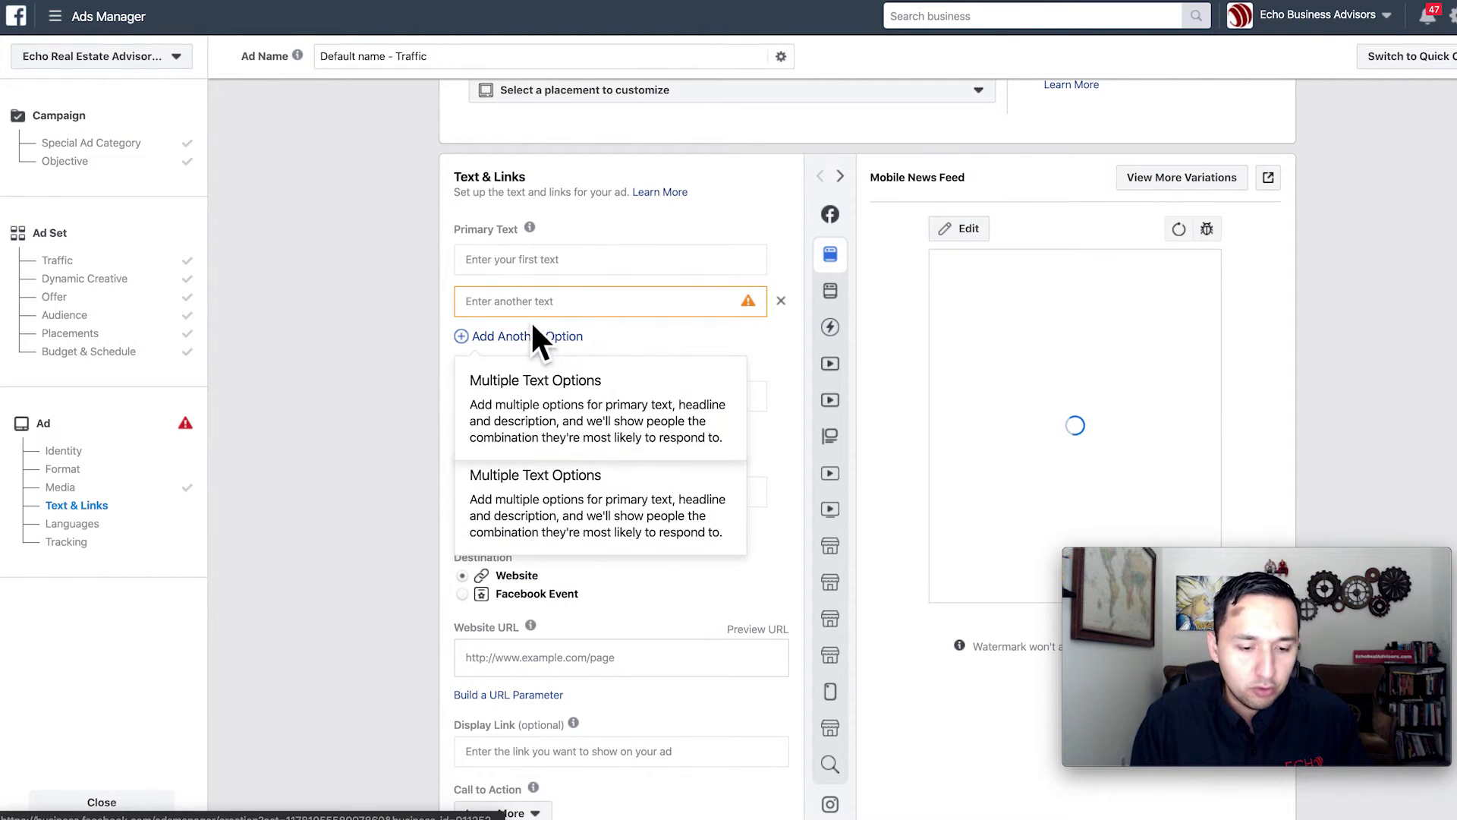
pyautogui.click(617, 266)
pyautogui.click(343, 316)
pyautogui.click(500, 266)
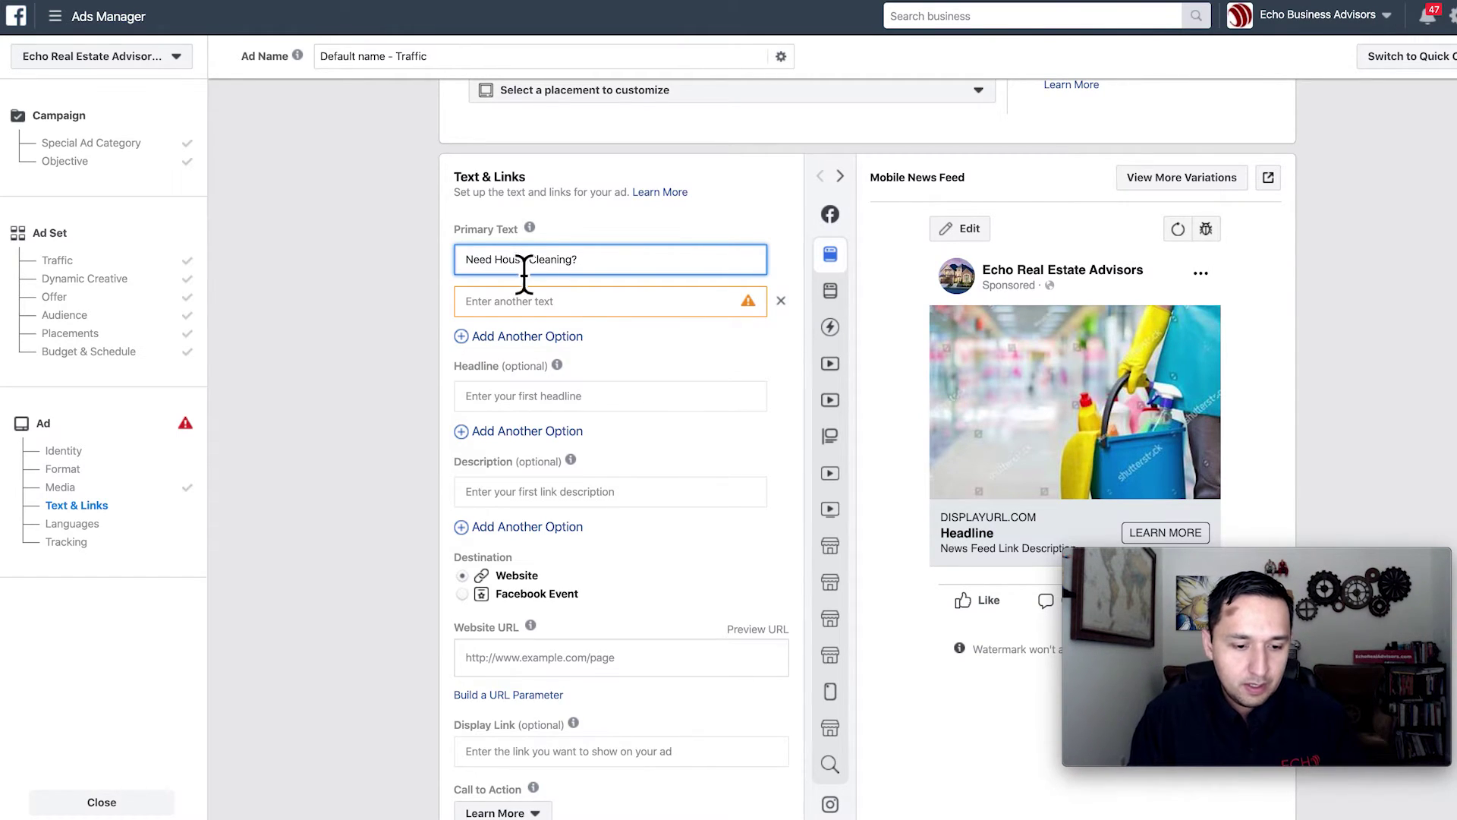
# Enter "Tired Of Doing Chores?" as the second primary text and add "Is Your Home A Mess?" as the third
pyautogui.click(537, 311)
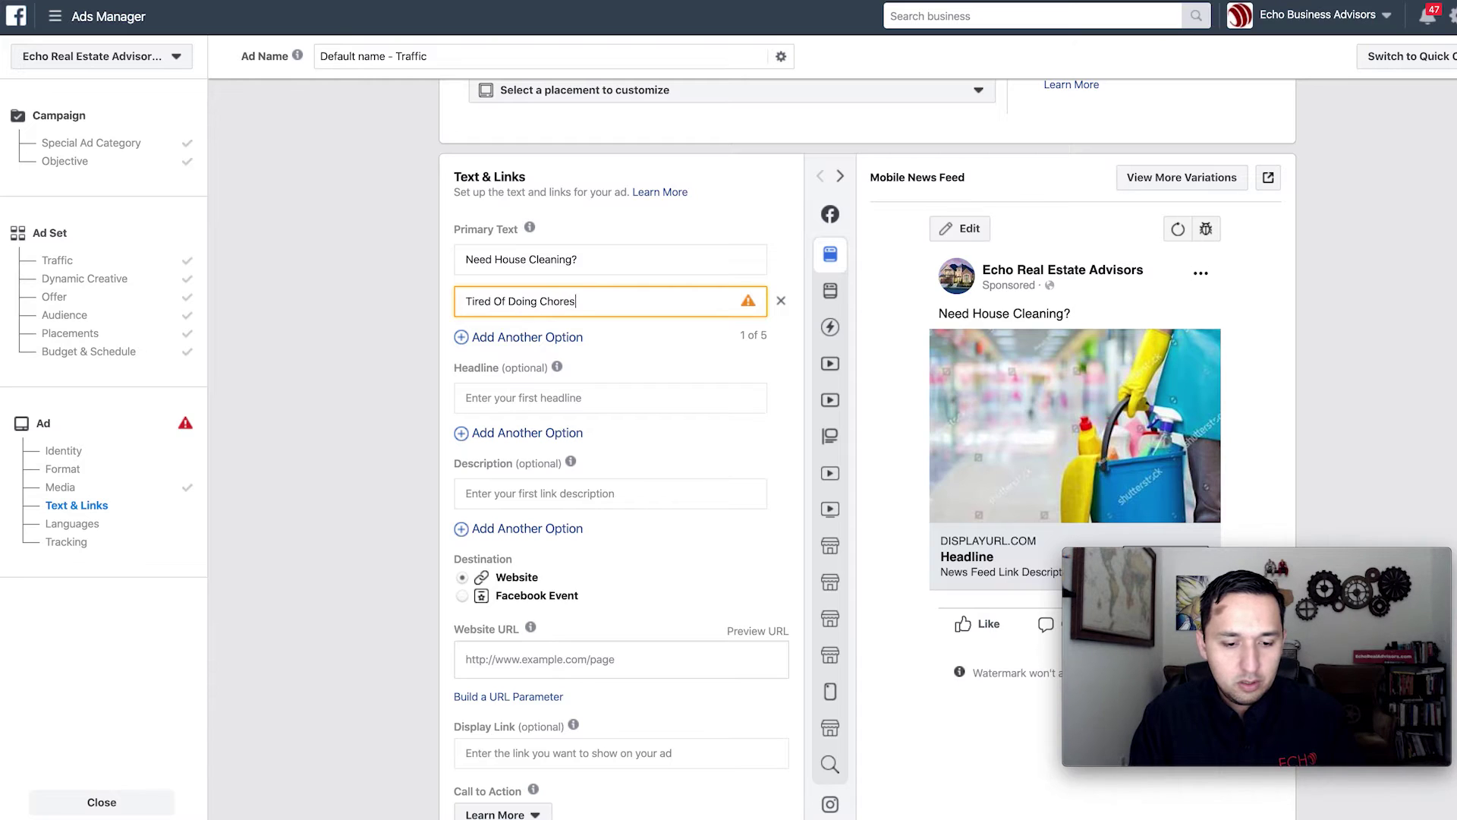
pyautogui.click(541, 339)
pyautogui.write('Is Y')
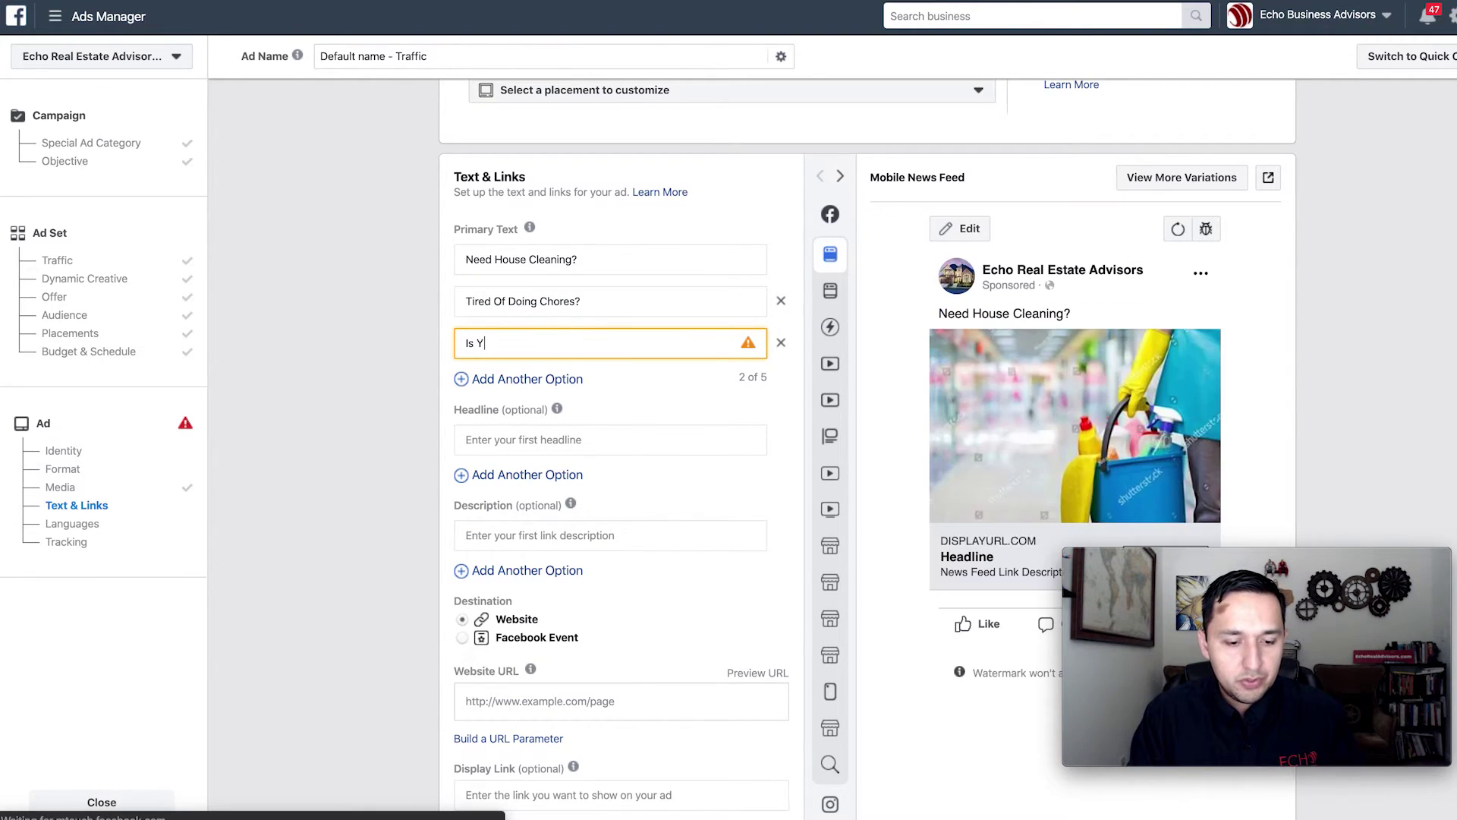
pyautogui.write('our Home A Mess?')
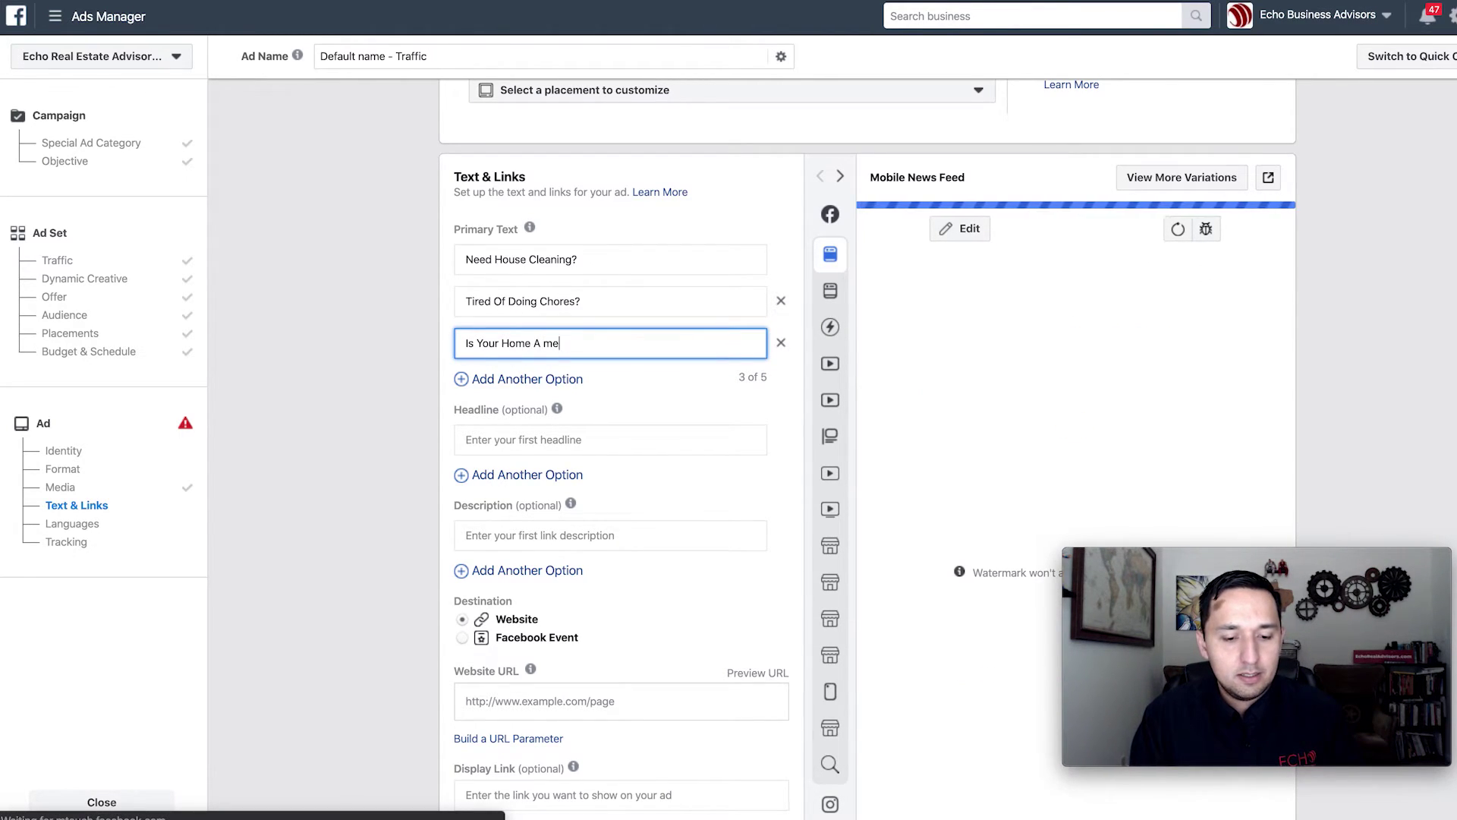
# Add a fourth primary text option reading "House Cleaning Now!"
pyautogui.scroll(-2, 867, 447)
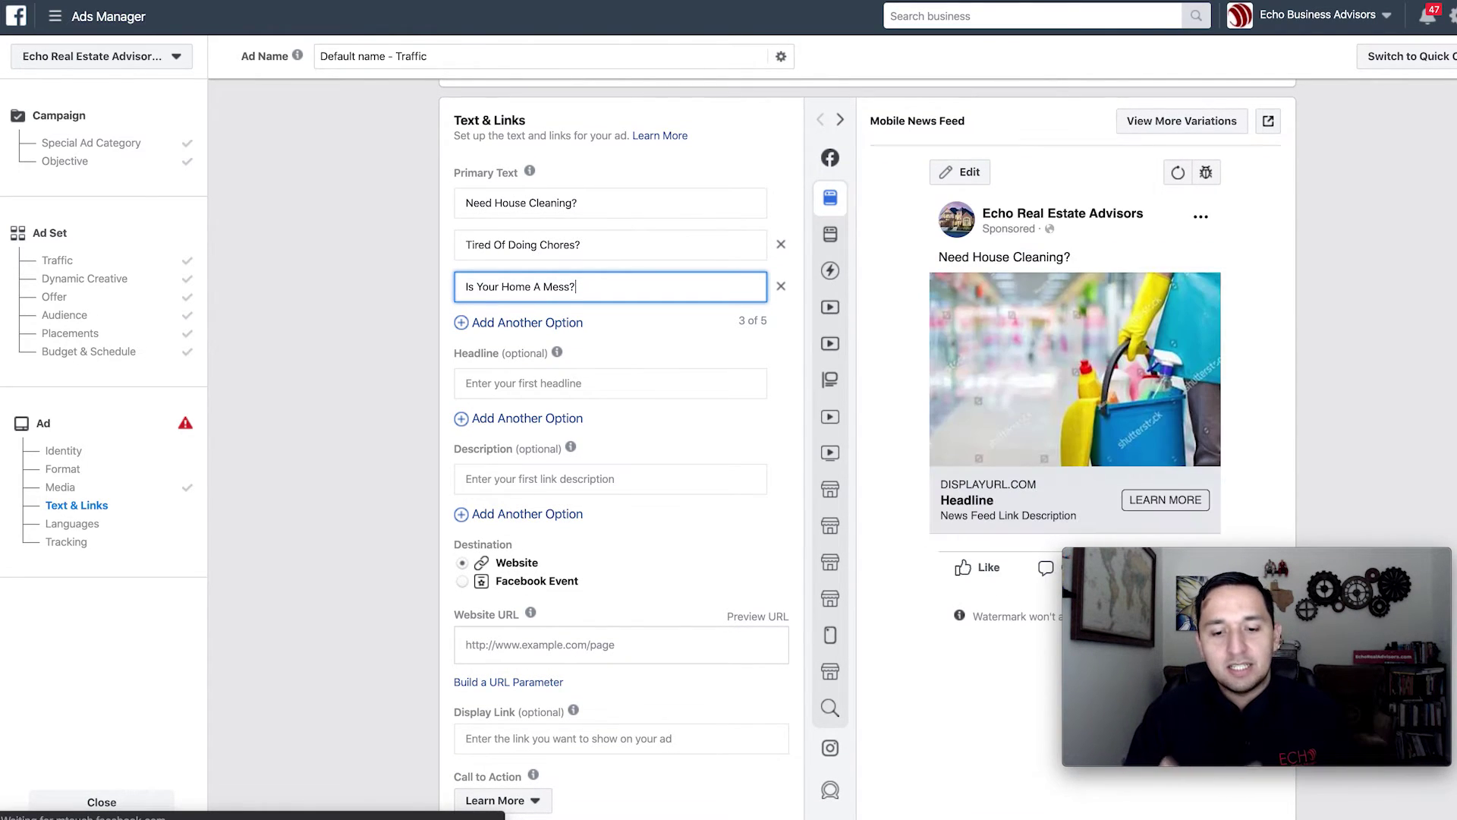
pyautogui.scroll(-4, 388, 330)
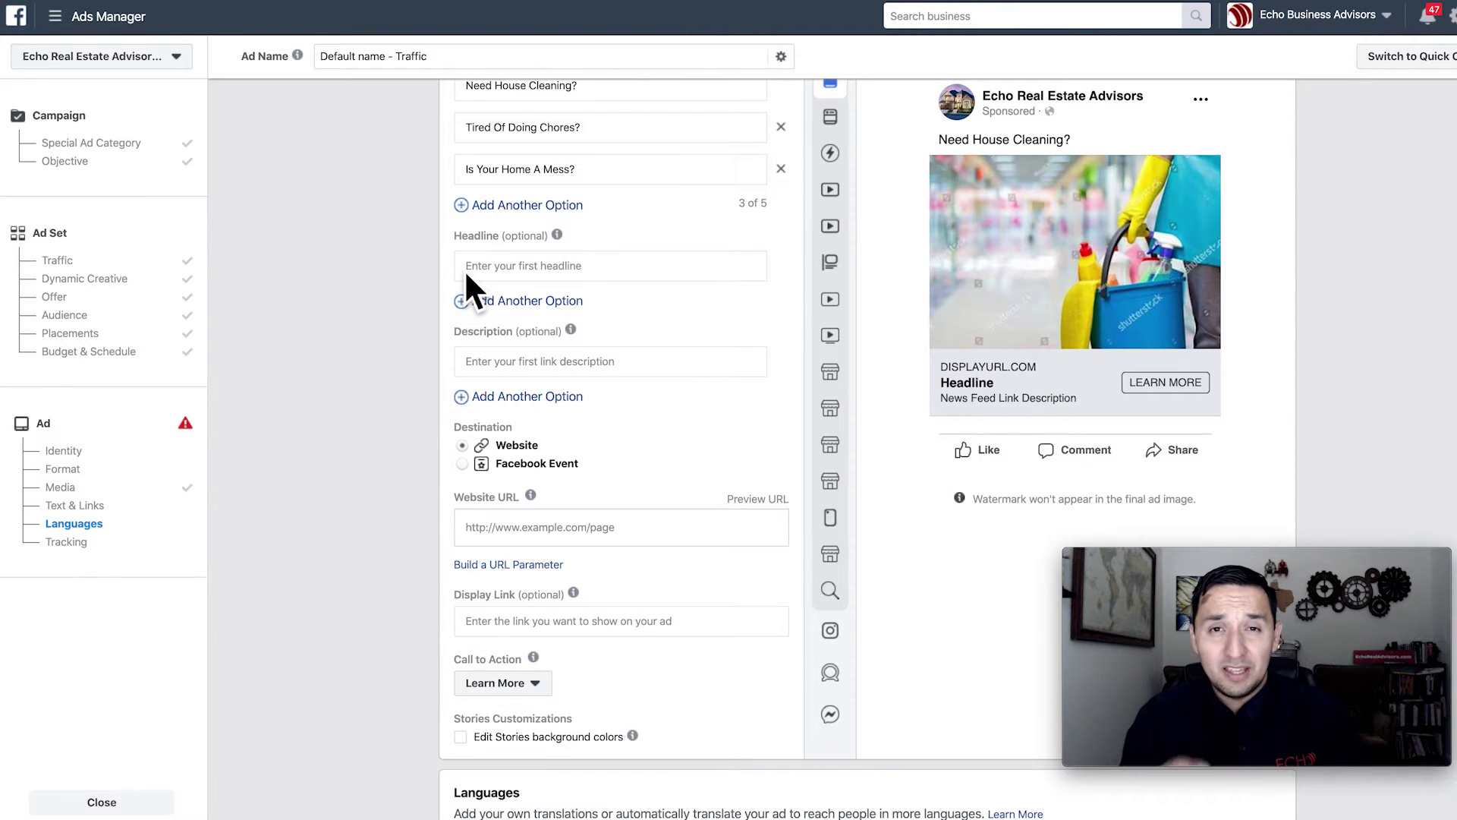
pyautogui.click(510, 270)
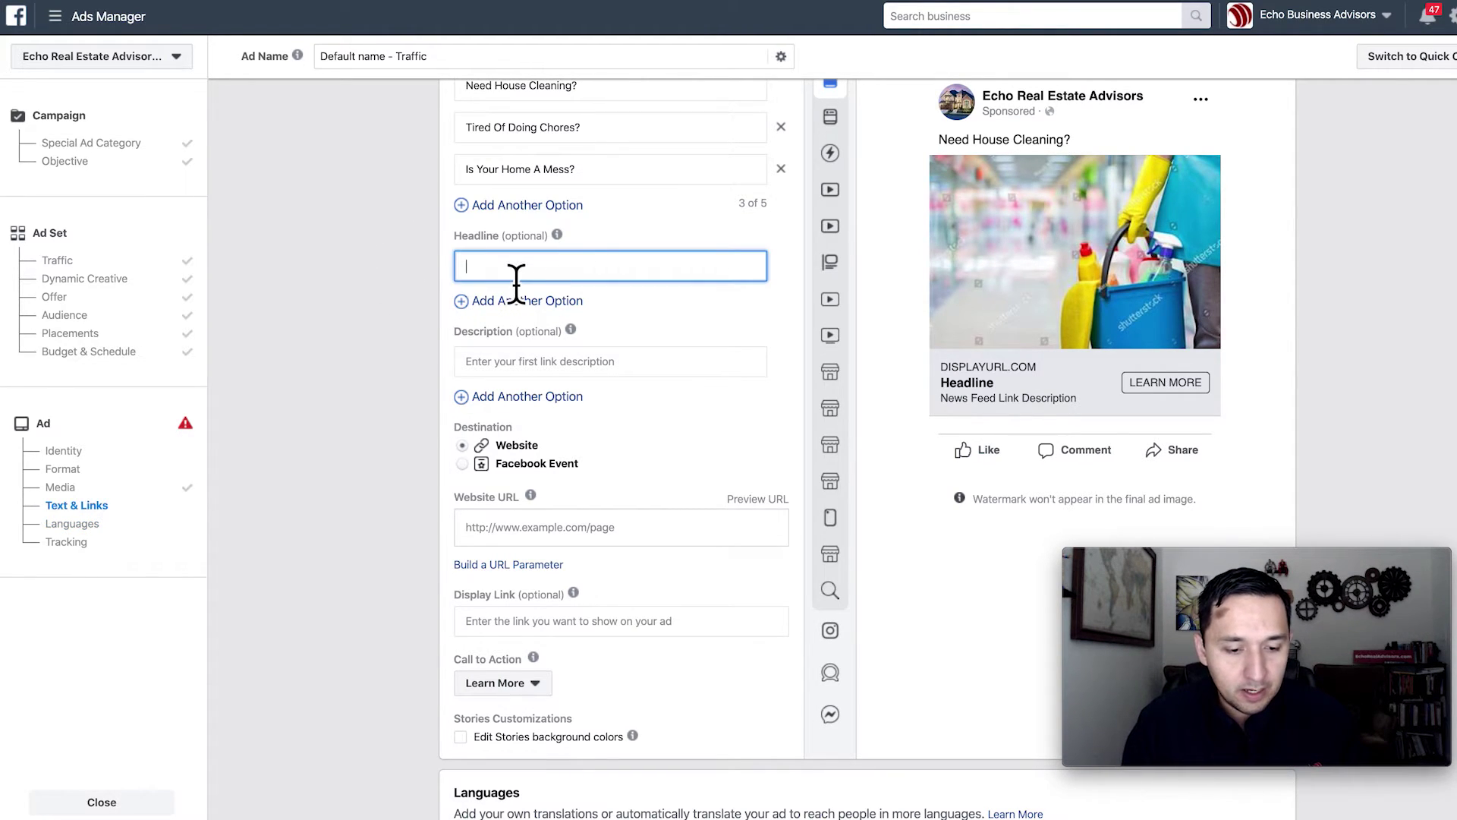
pyautogui.scroll(5, 516, 281)
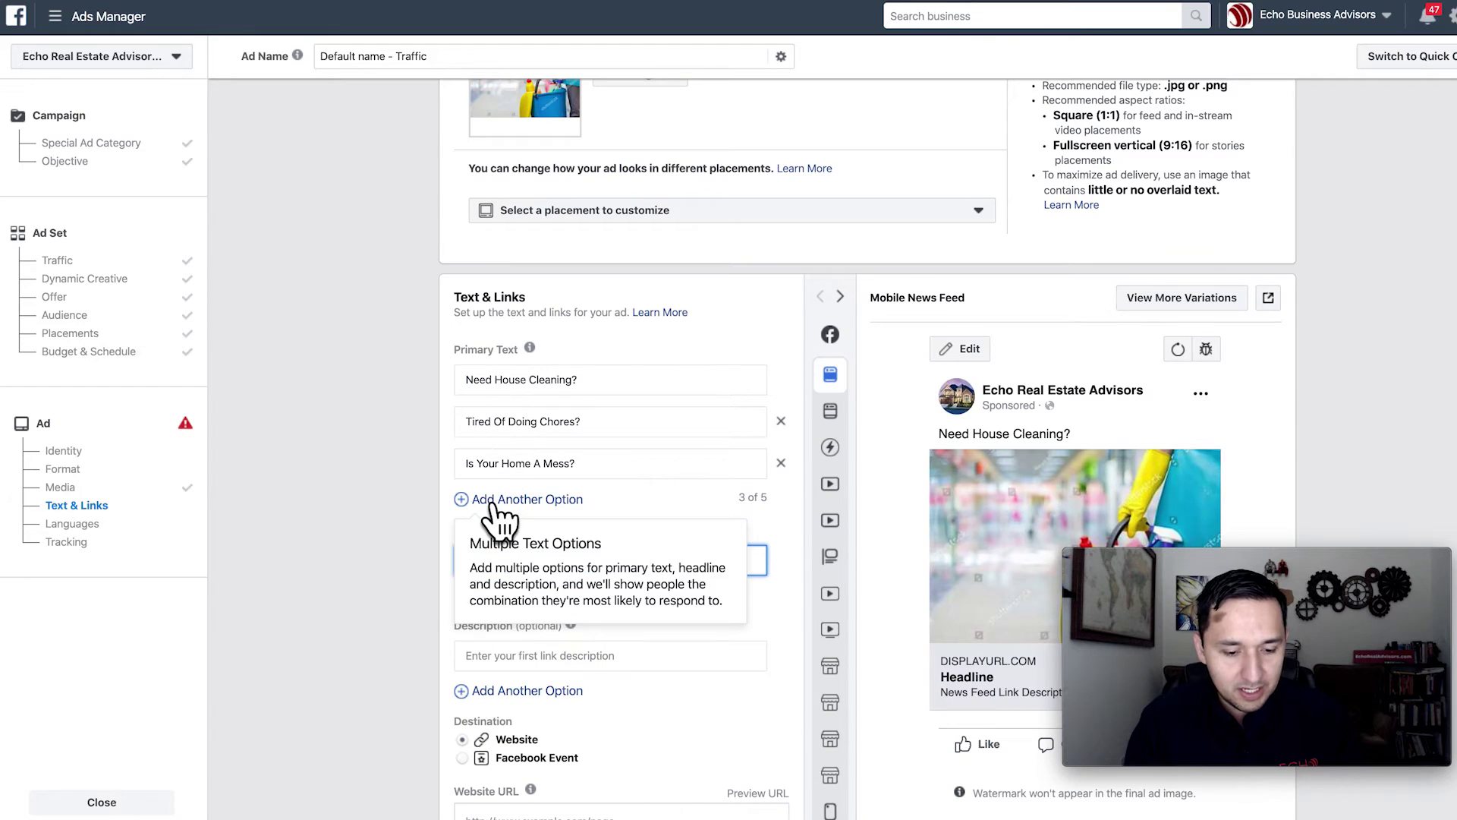
pyautogui.click(493, 501)
pyautogui.click(514, 505)
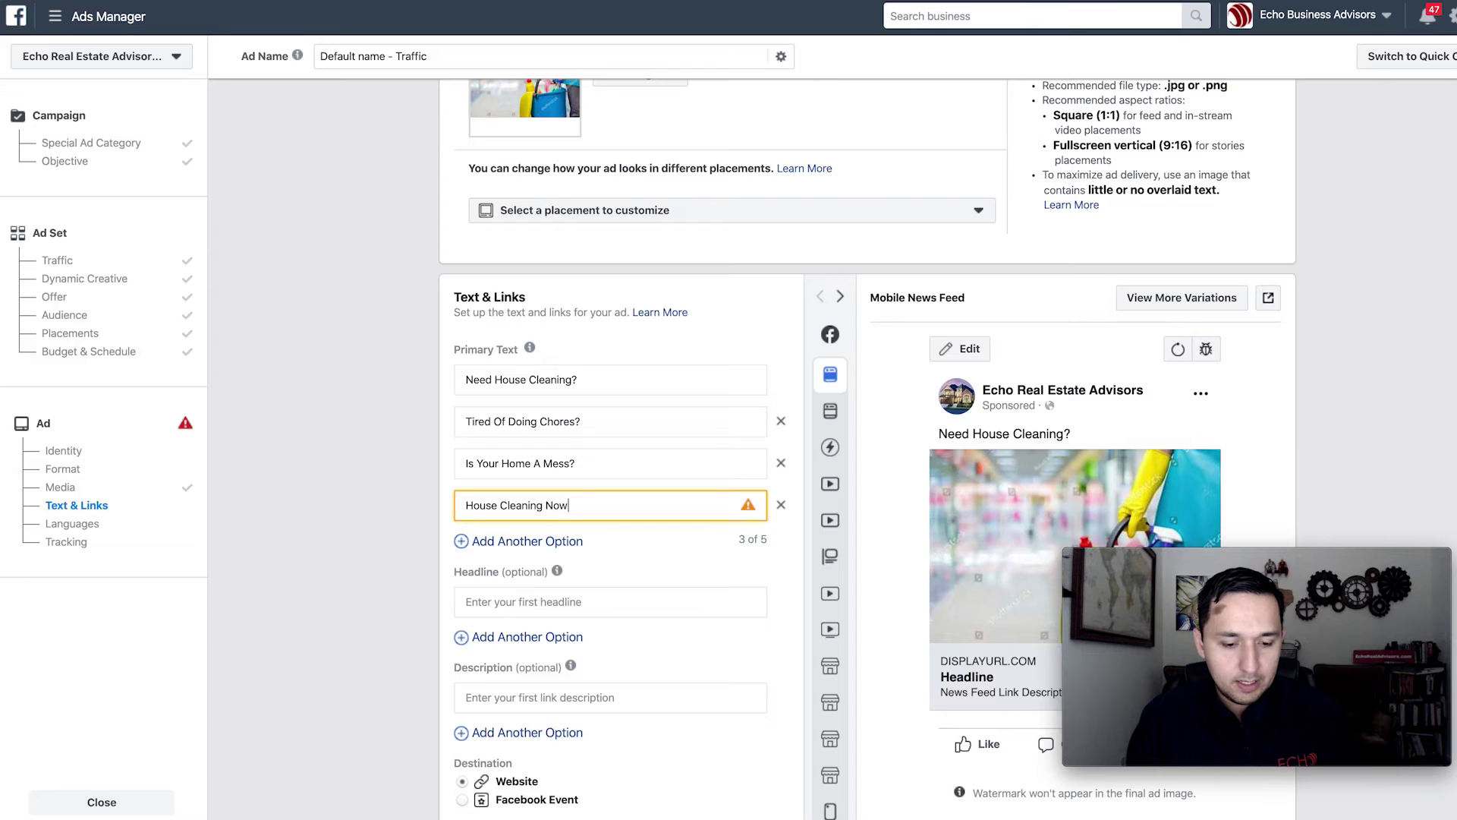
# Enter "Need Affordable House Cleaning?" as the ad's first headline
pyautogui.scroll(-1, 380, 504)
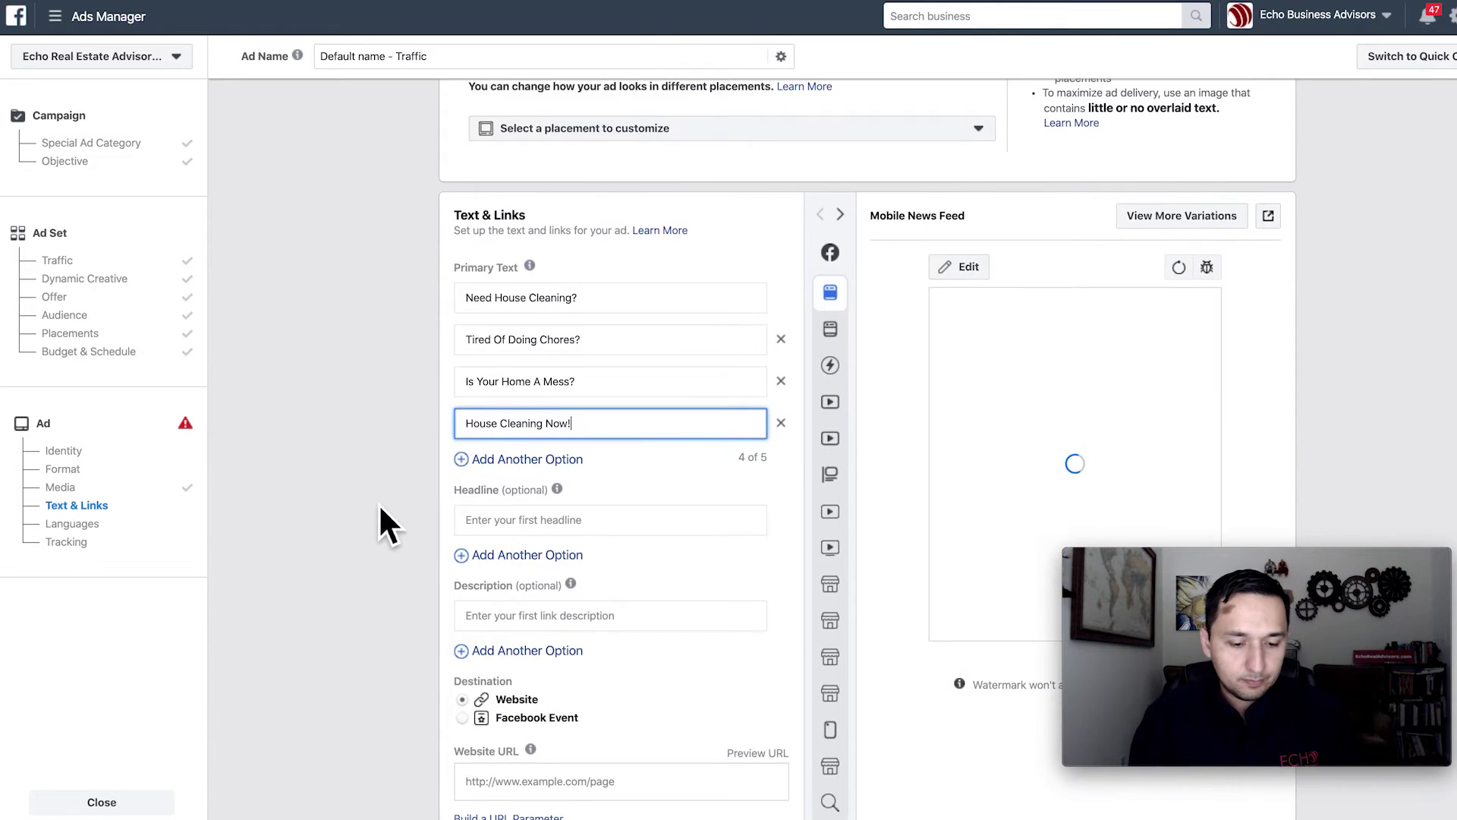
pyautogui.click(492, 525)
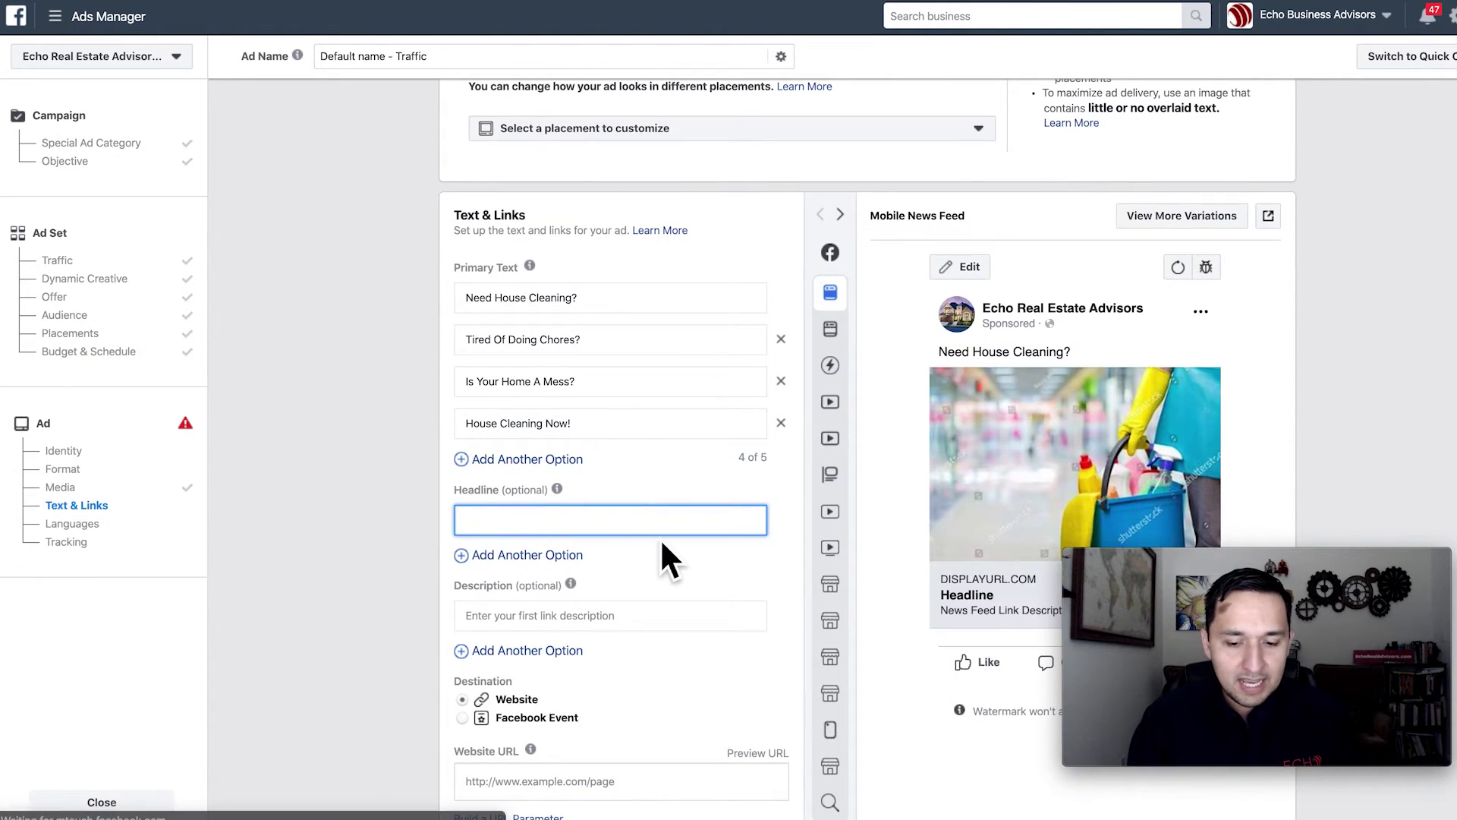
pyautogui.scroll(-2, 661, 540)
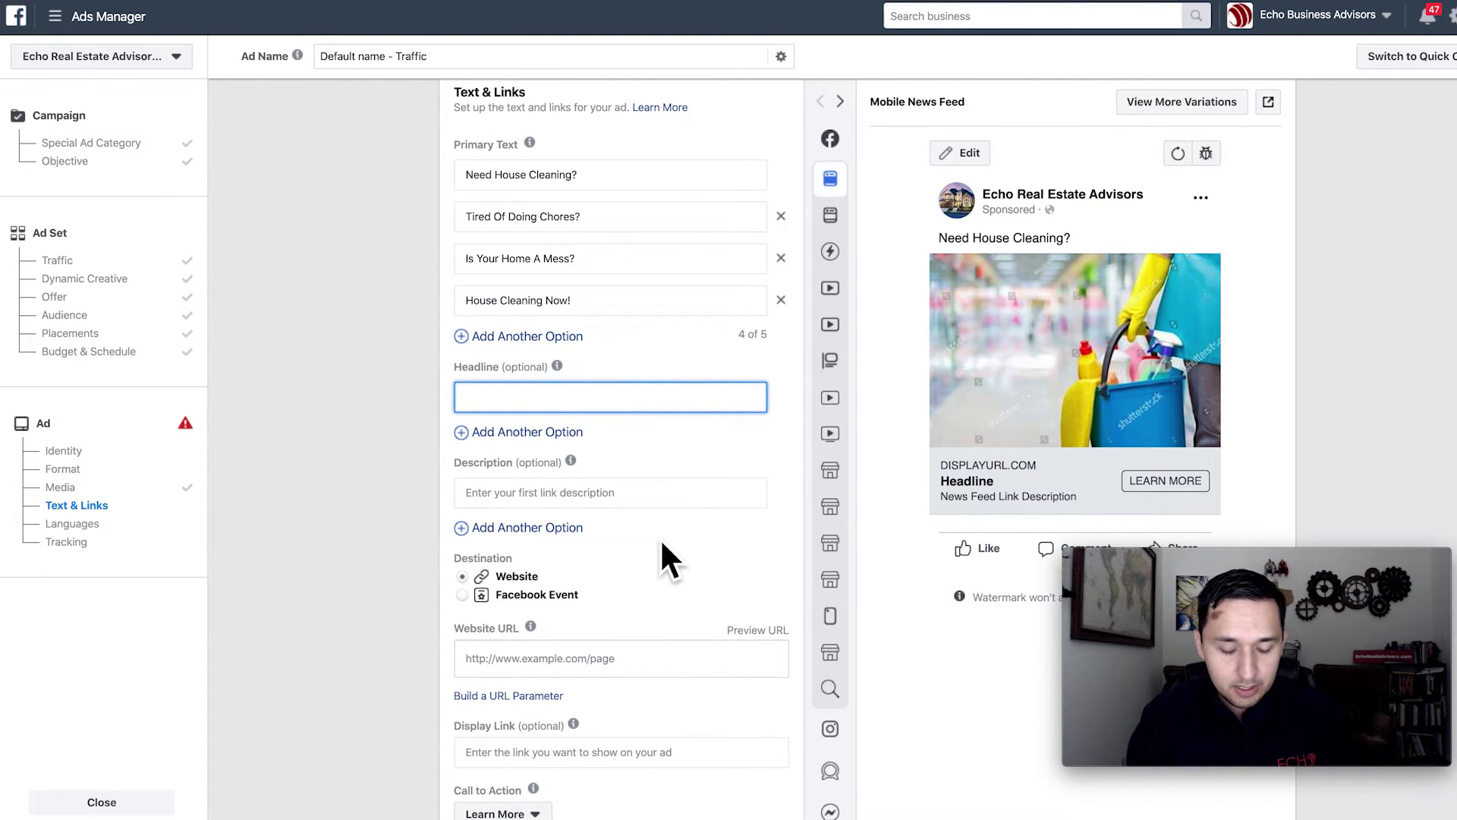
pyautogui.write('Need ')
pyautogui.write('Affordable CH')
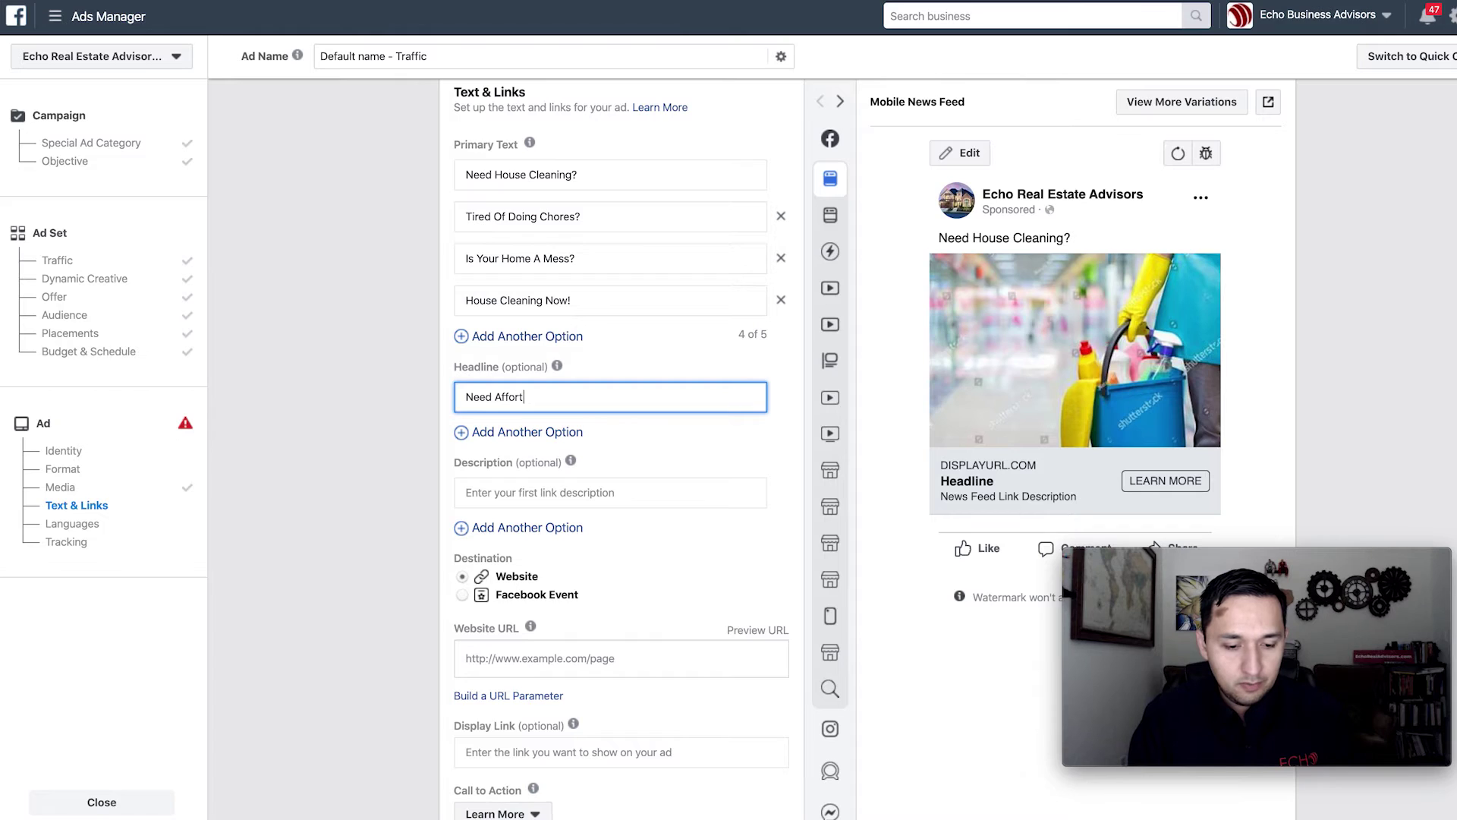
pyautogui.press('BackSpace')
pyautogui.press('BackSpace')
pyautogui.write('House Cleaning?')
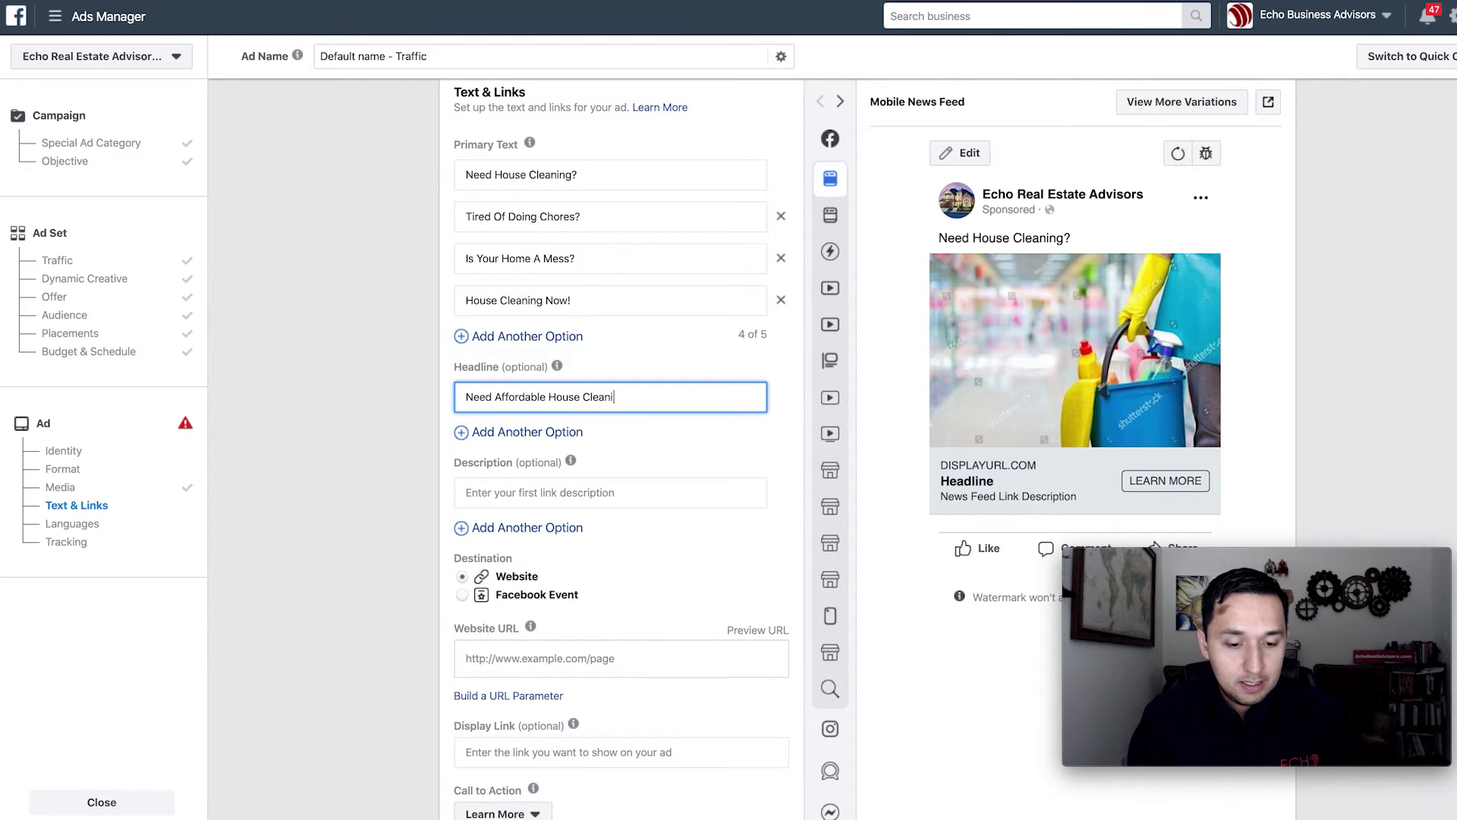
# Add a second headline option reading "The First Clean Is On Us!"
pyautogui.click(510, 434)
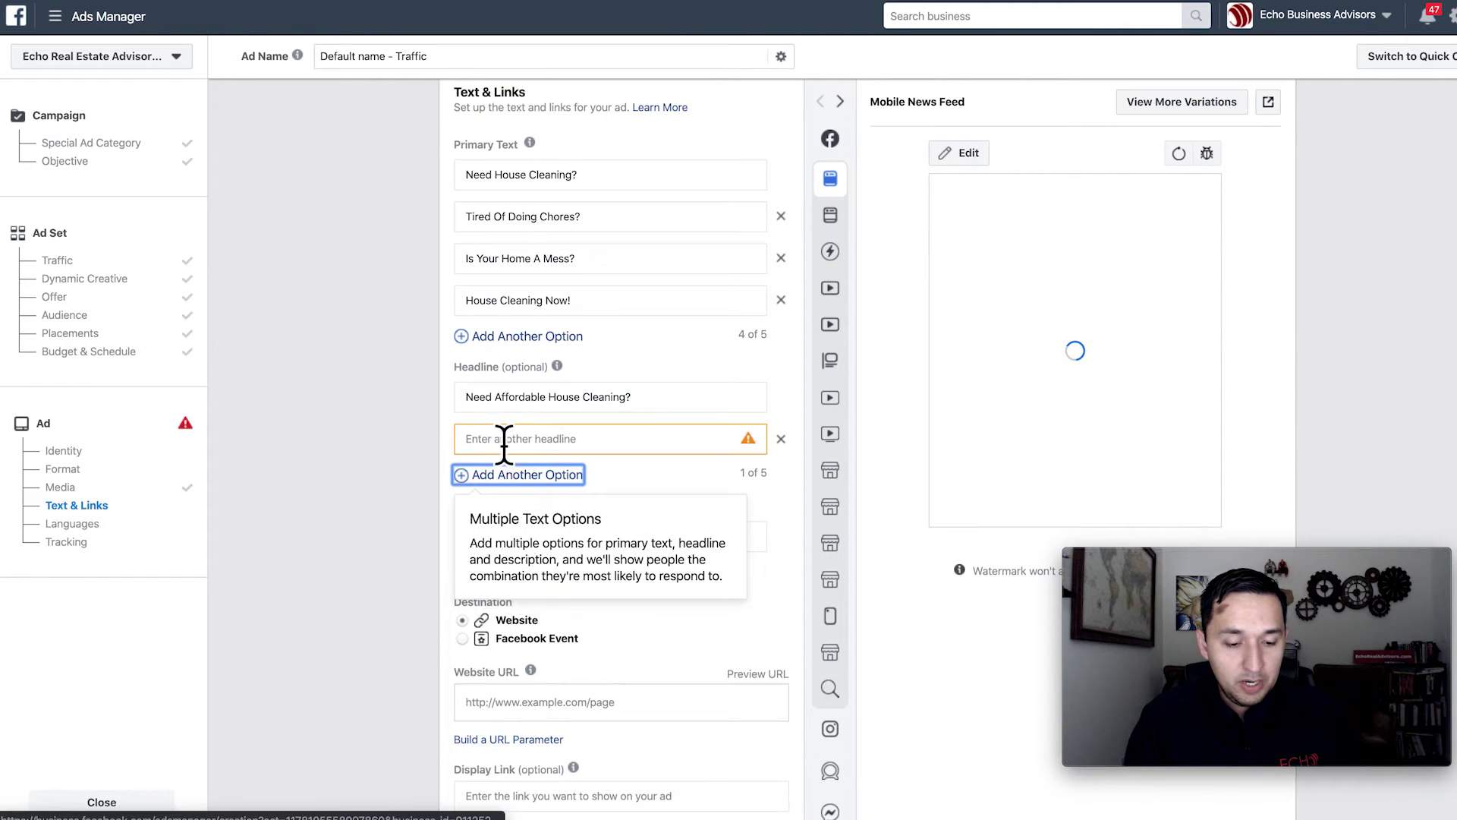
pyautogui.click(524, 440)
pyautogui.write('The fi')
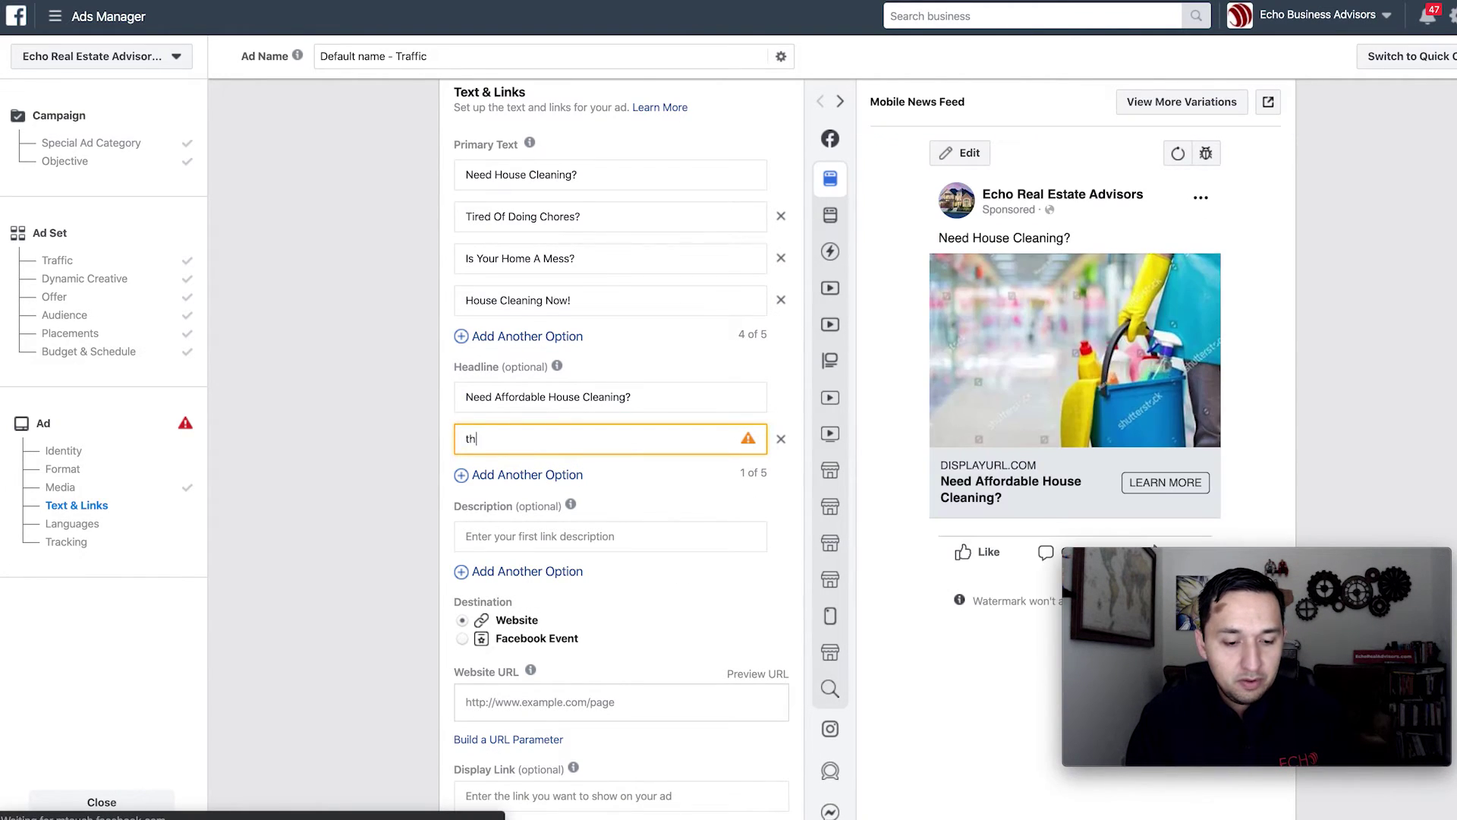
pyautogui.write('r')
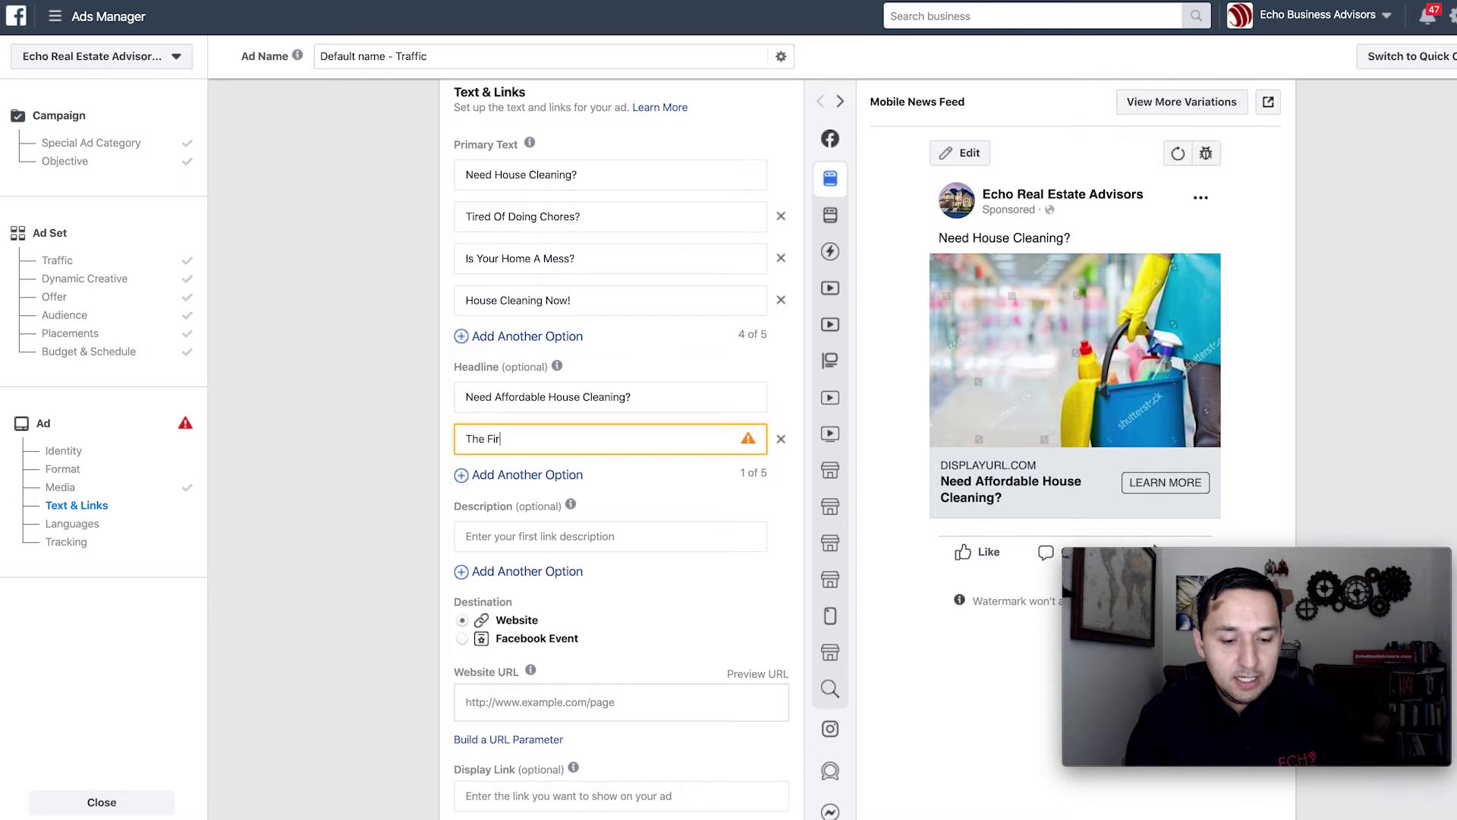
pyautogui.write('st Clean Is One')
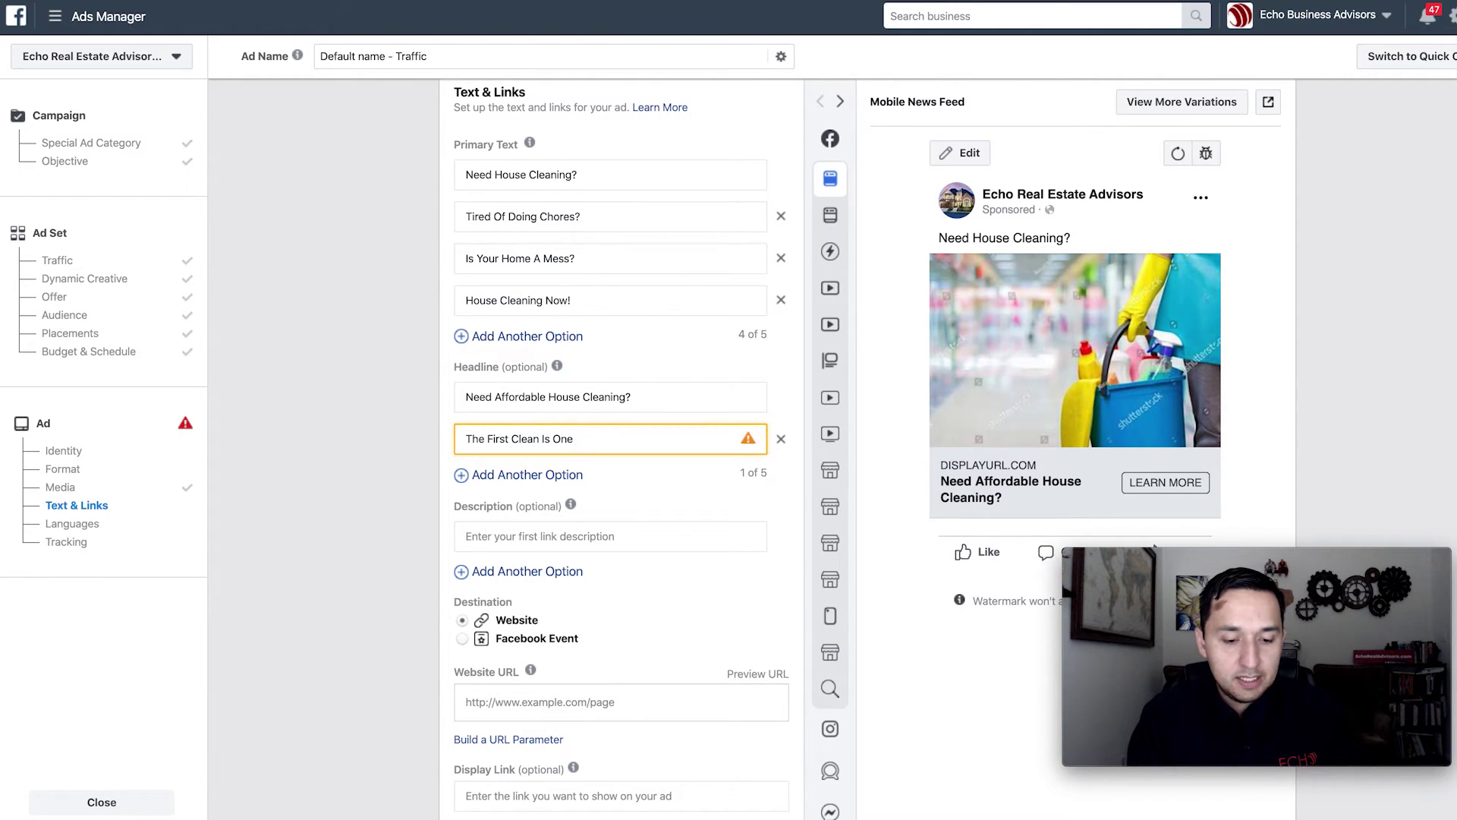
pyautogui.press('BackSpace')
pyautogui.write('us')
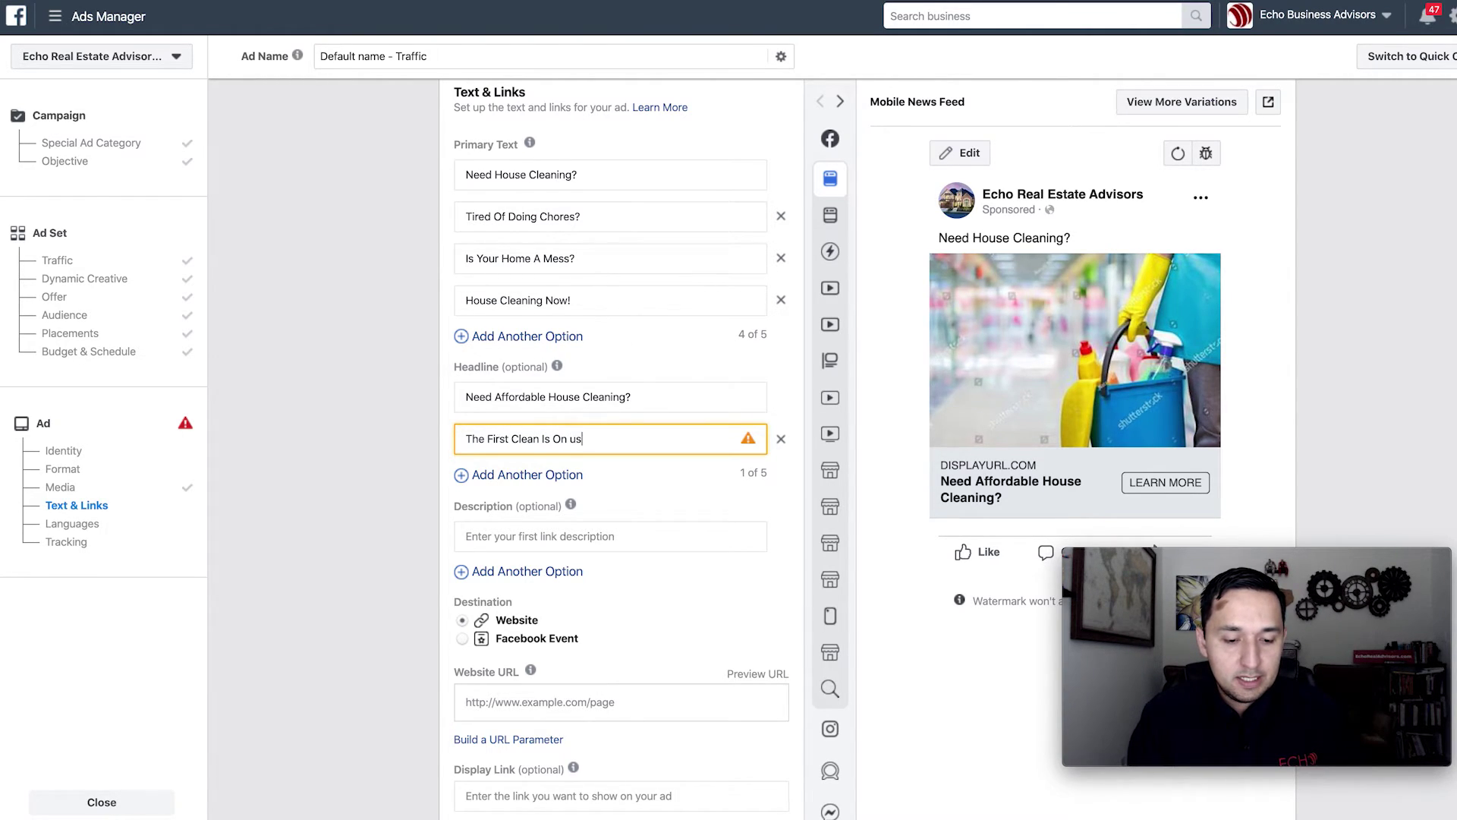
pyautogui.press('BackSpace')
pyautogui.press('BackSpace')
pyautogui.write('Us!')
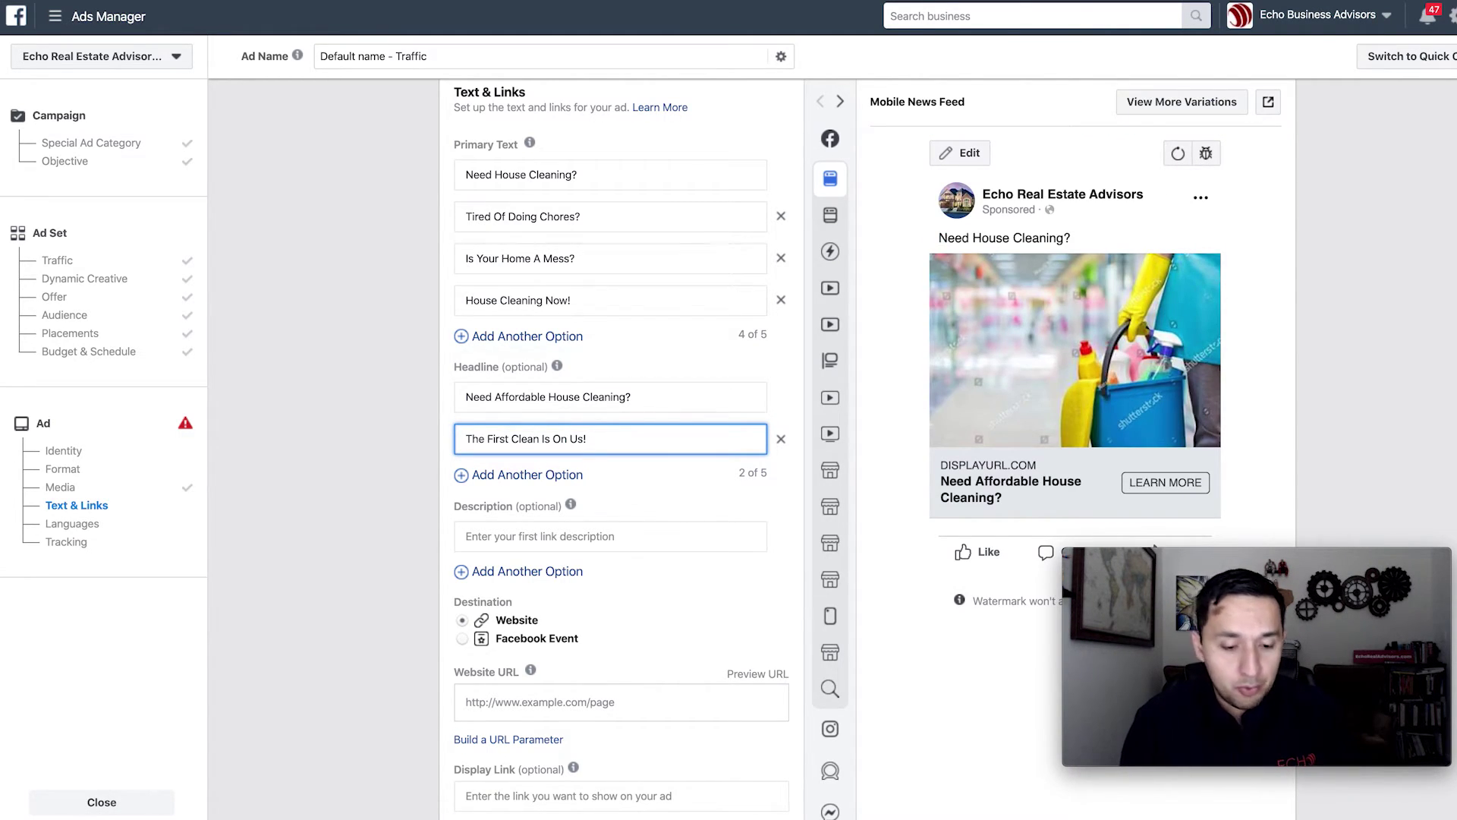
# Add a third headline option reading "We WILL Match Prices"
pyautogui.click(524, 475)
pyautogui.write('We M')
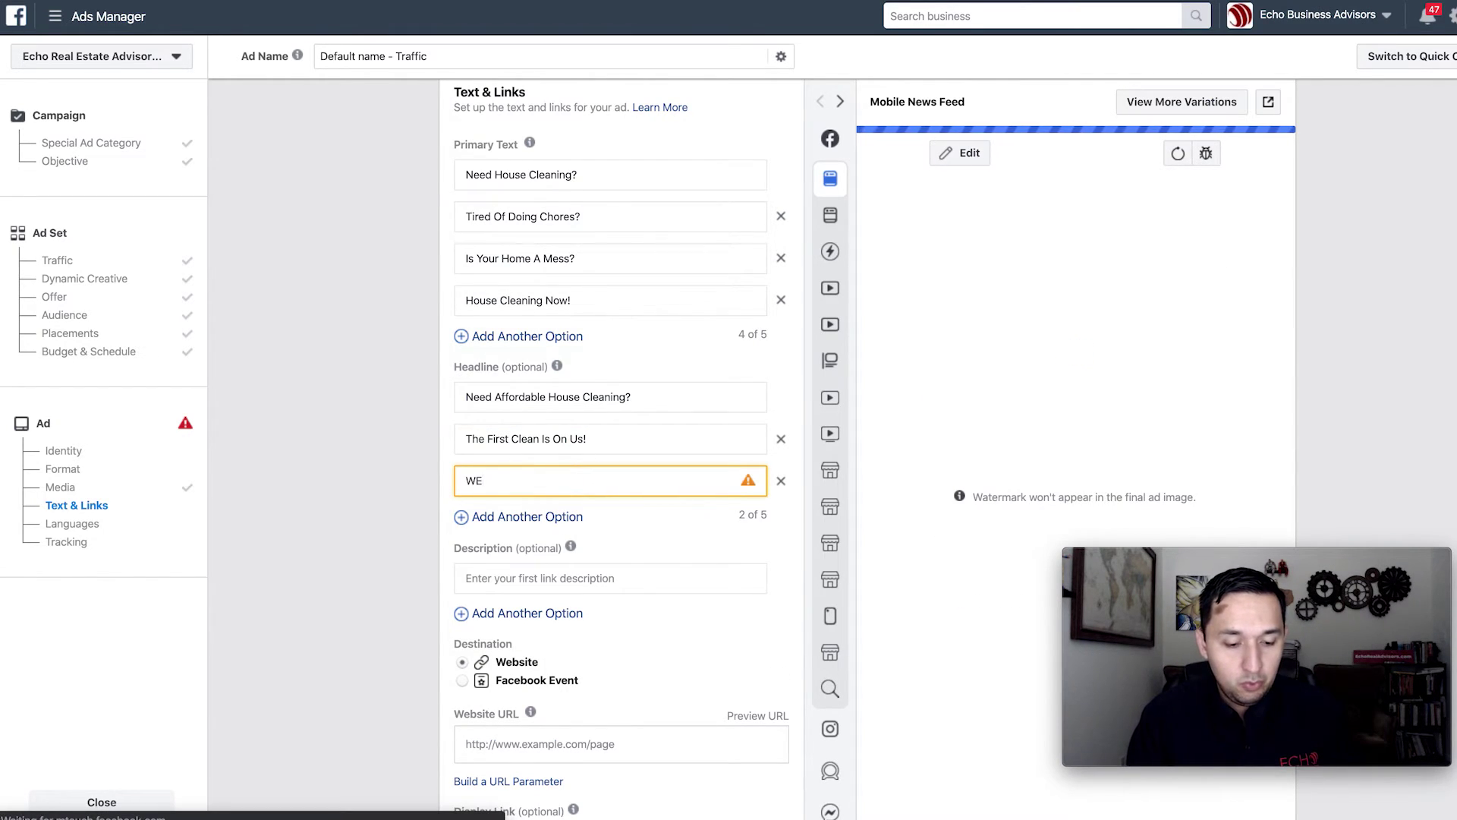
pyautogui.press('BackSpace')
pyautogui.press('BackSpace')
pyautogui.press('BackSpace')
pyautogui.write('ill M')
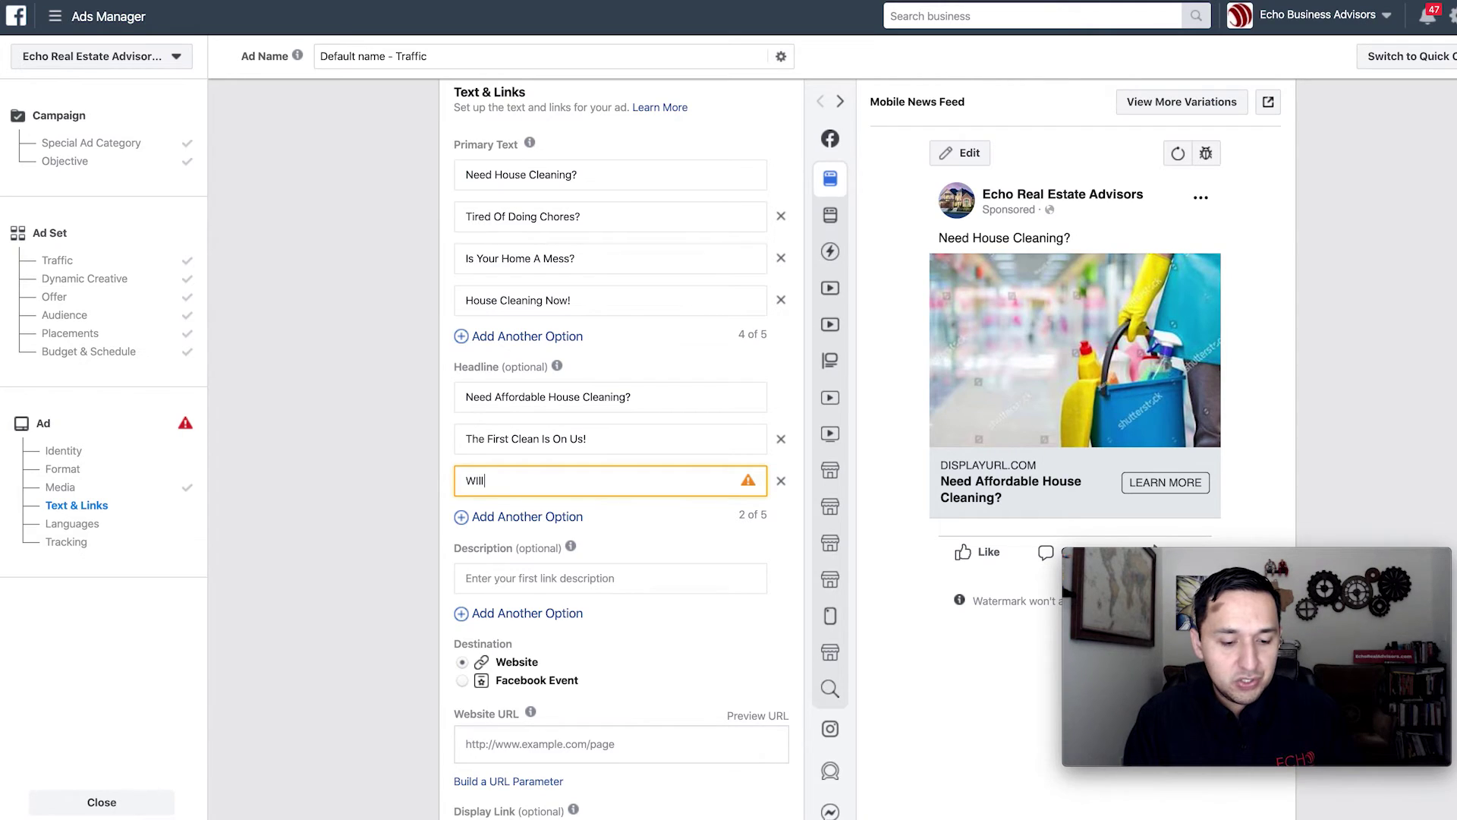
pyautogui.press('BackSpace')
pyautogui.press('BackSpace')
pyautogui.press('BackSpace')
pyautogui.press('BackSpace')
pyautogui.press('BackSpace')
pyautogui.write('e')
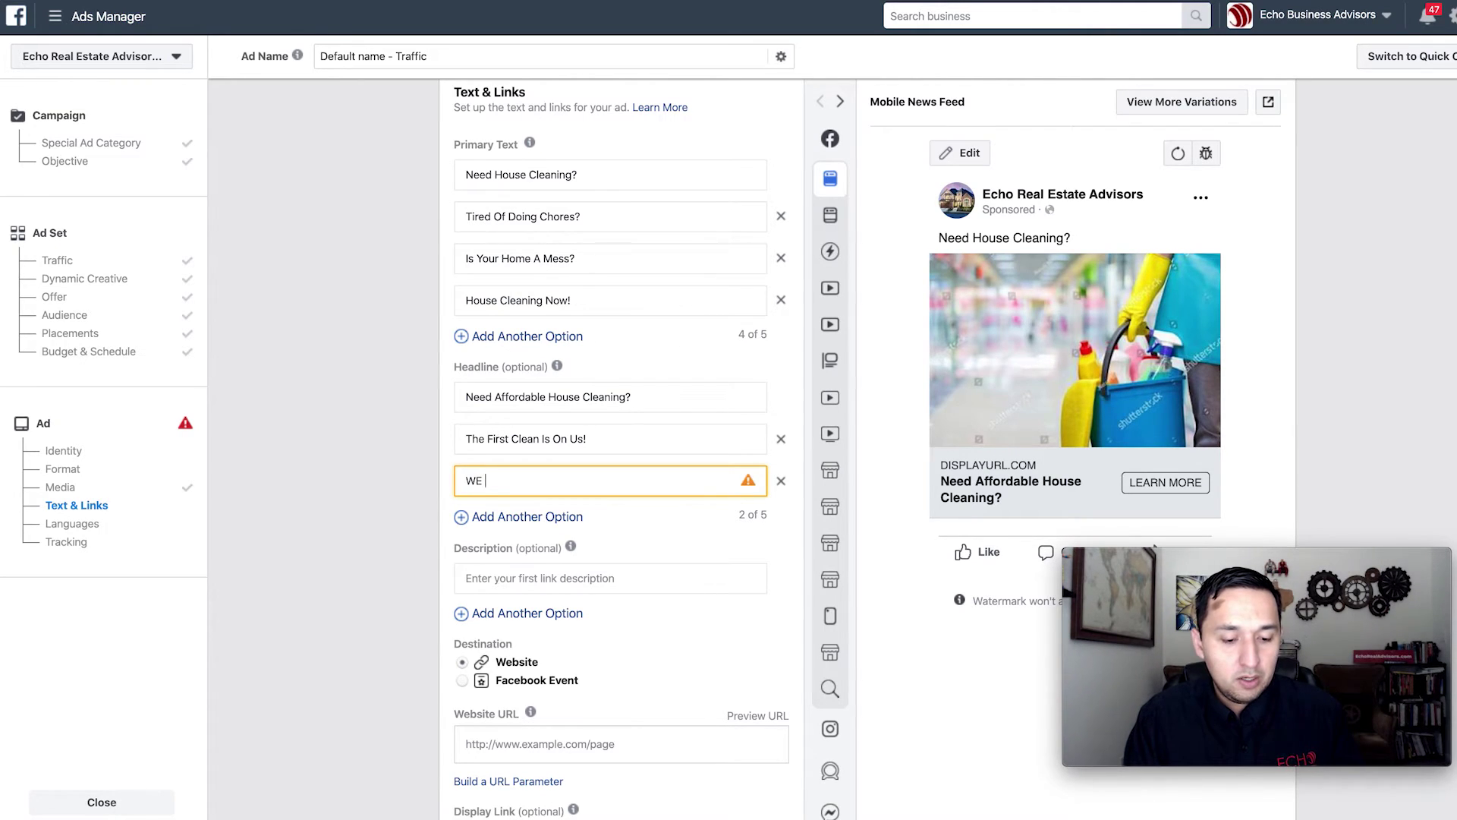
pyautogui.write(' WILL Match Prices')
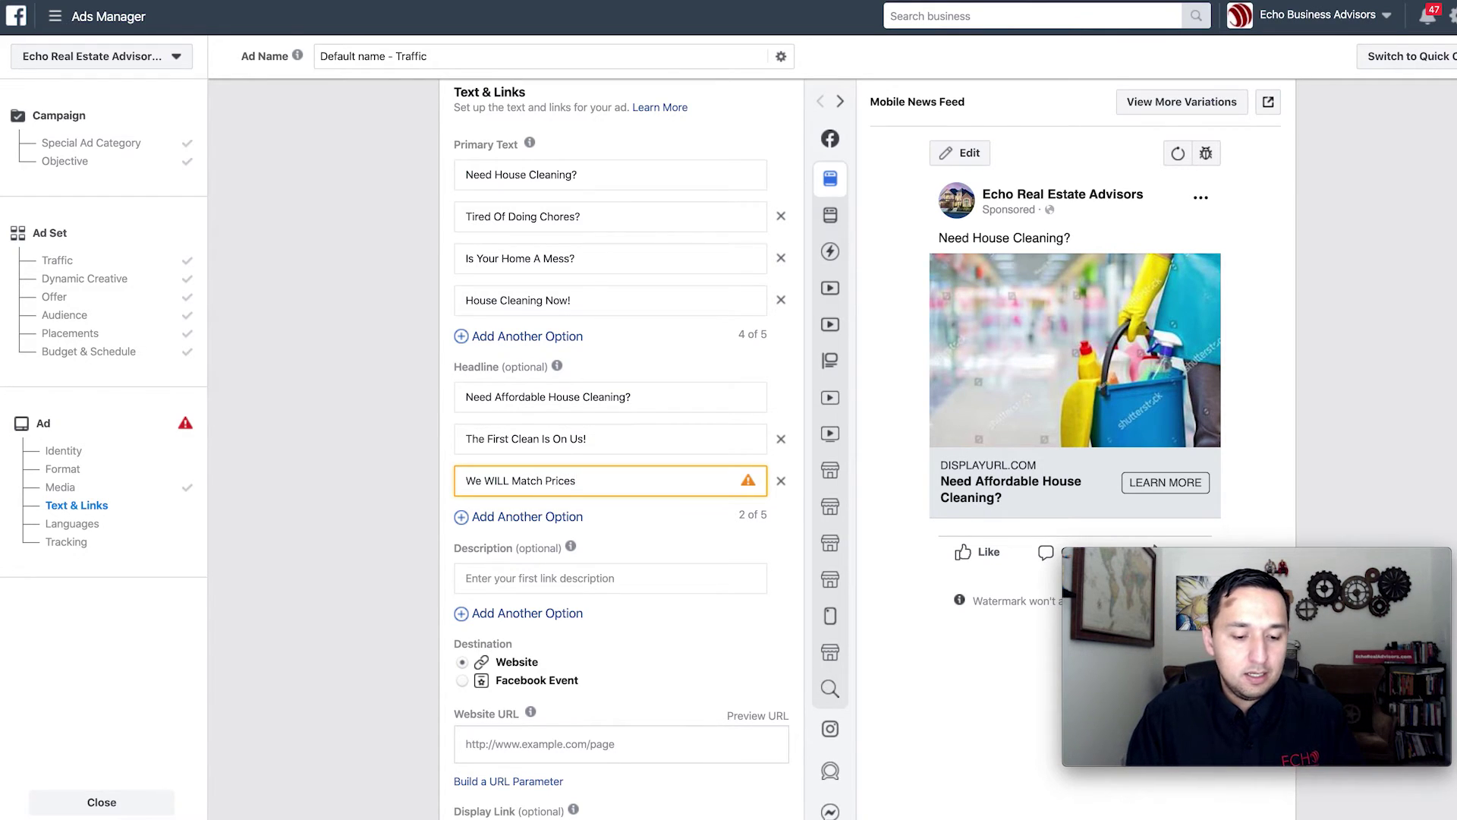
# Enter "Free First Clean" as the ad's first link description
pyautogui.click(372, 499)
pyautogui.scroll(-1, 372, 499)
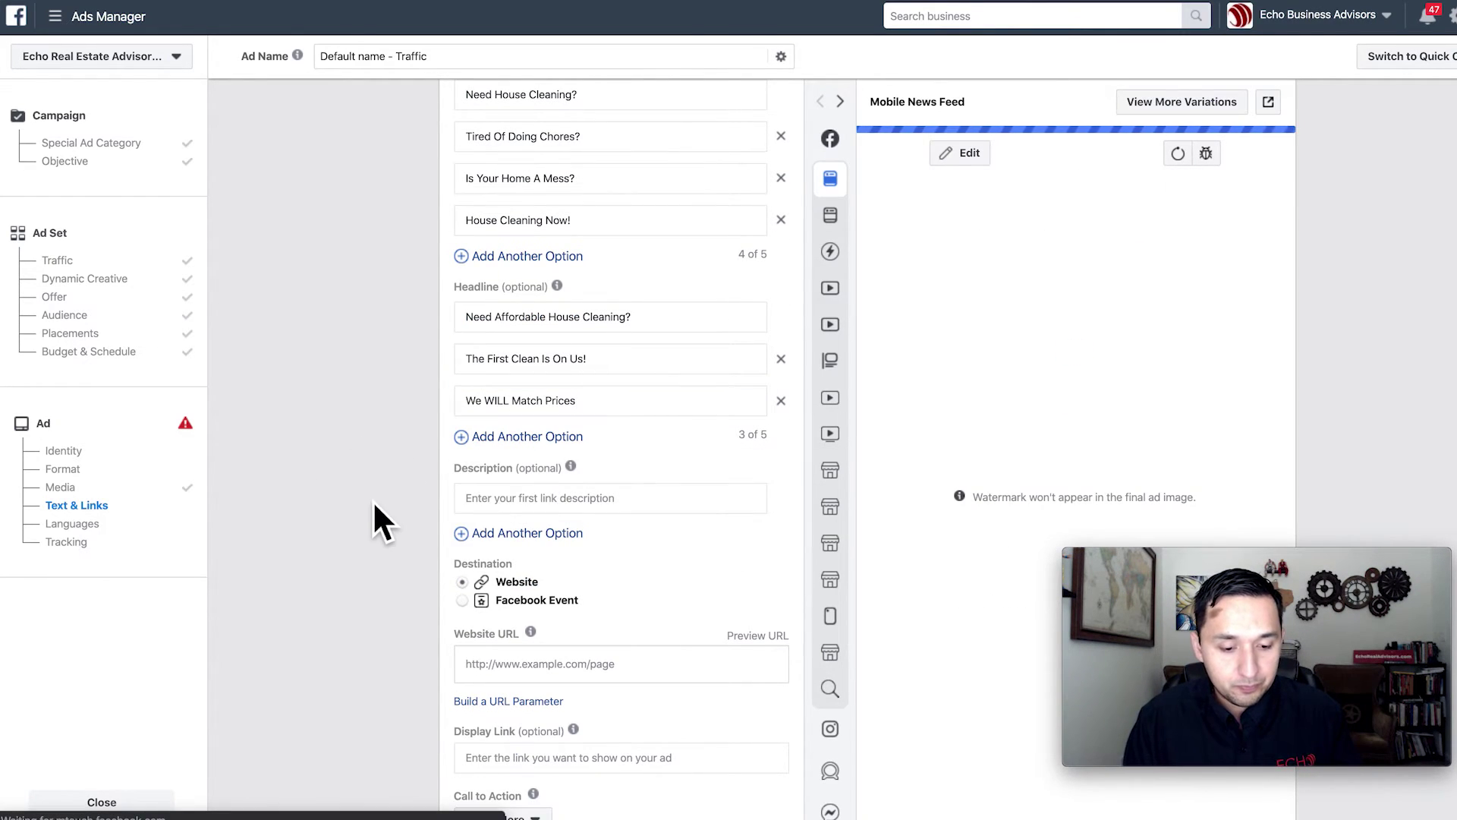
pyautogui.scroll(-1, 377, 498)
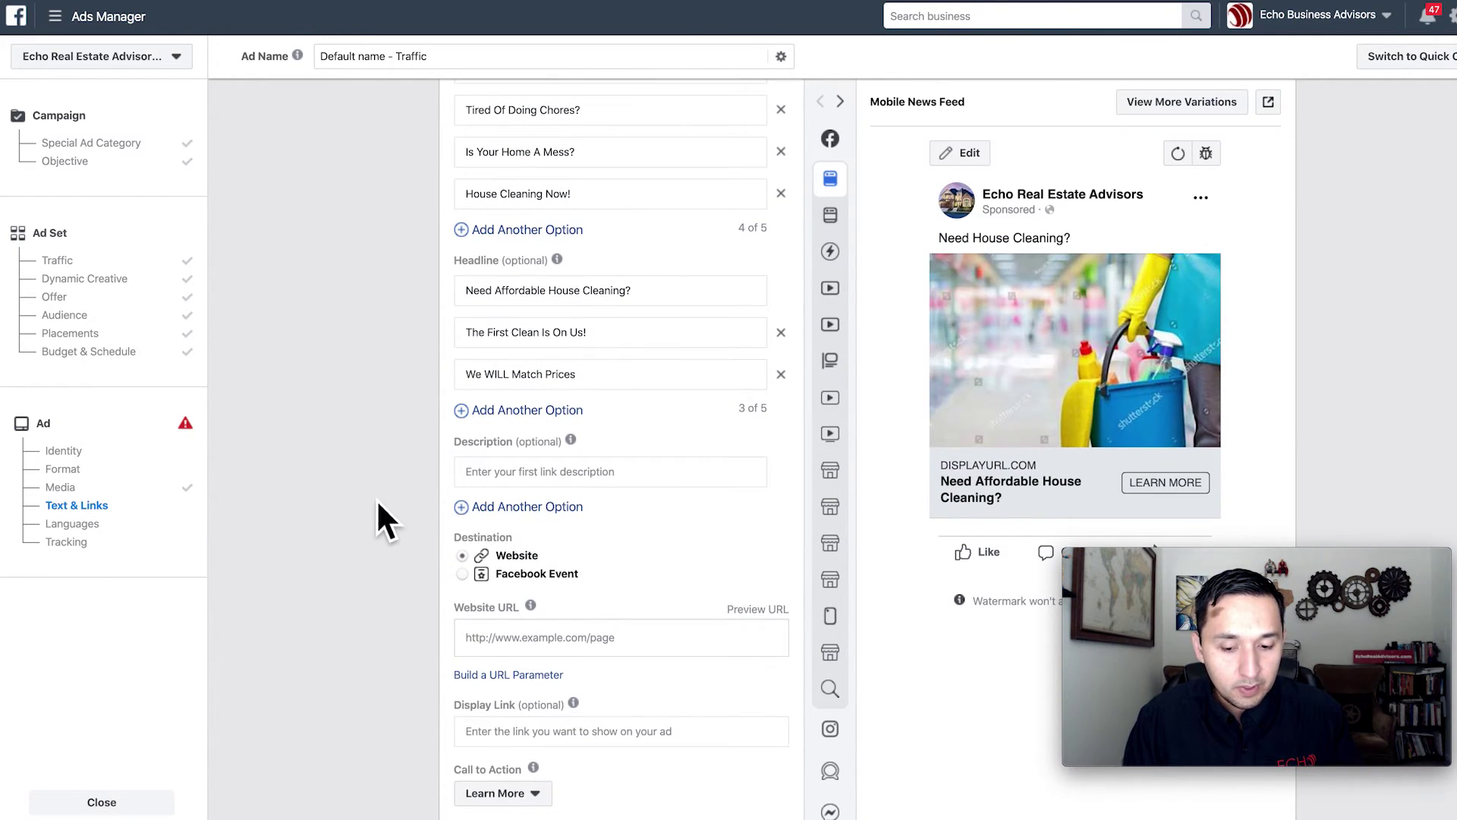
pyautogui.click(566, 474)
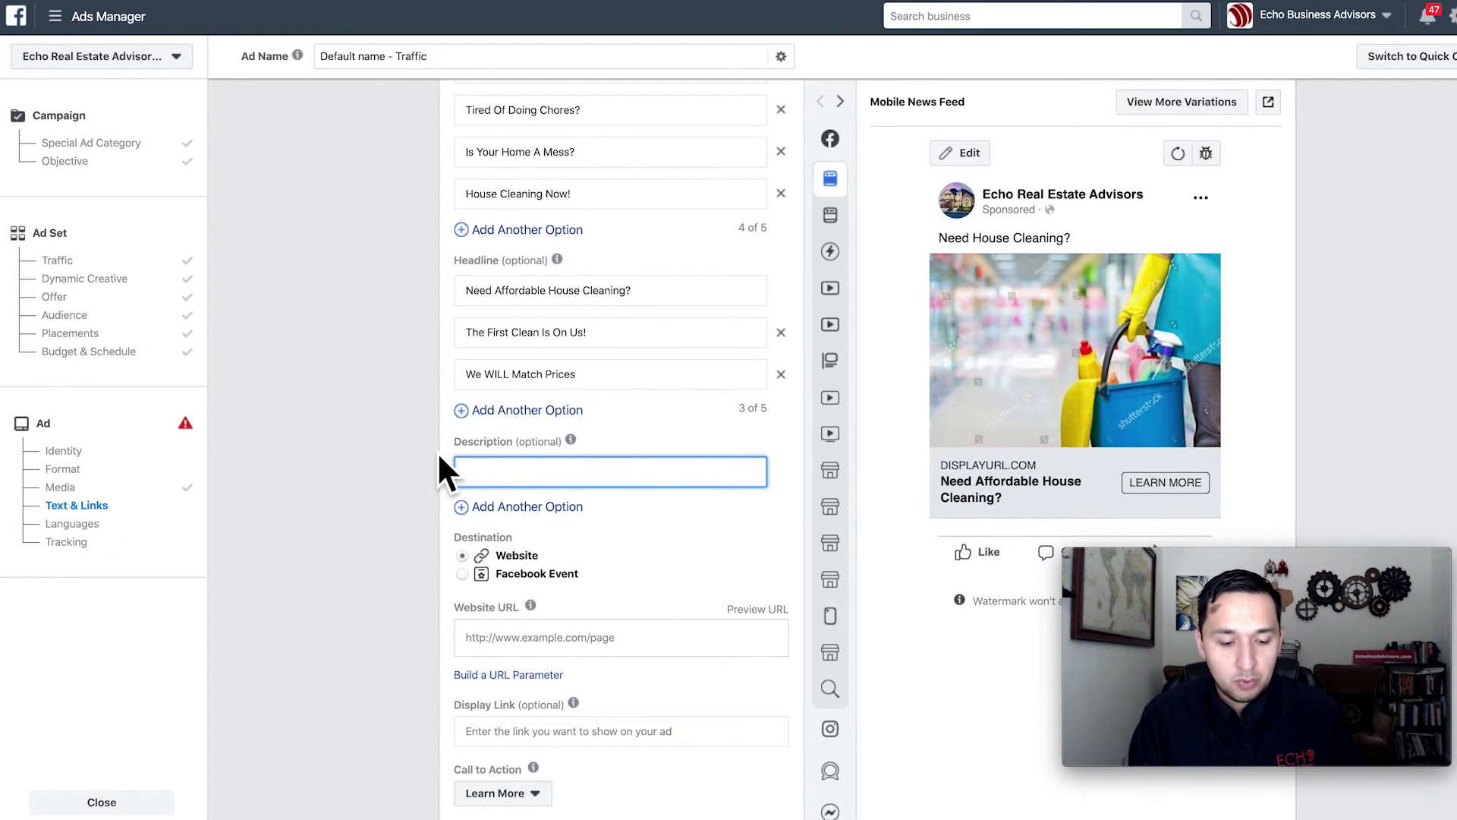
pyautogui.write('Free First Clean')
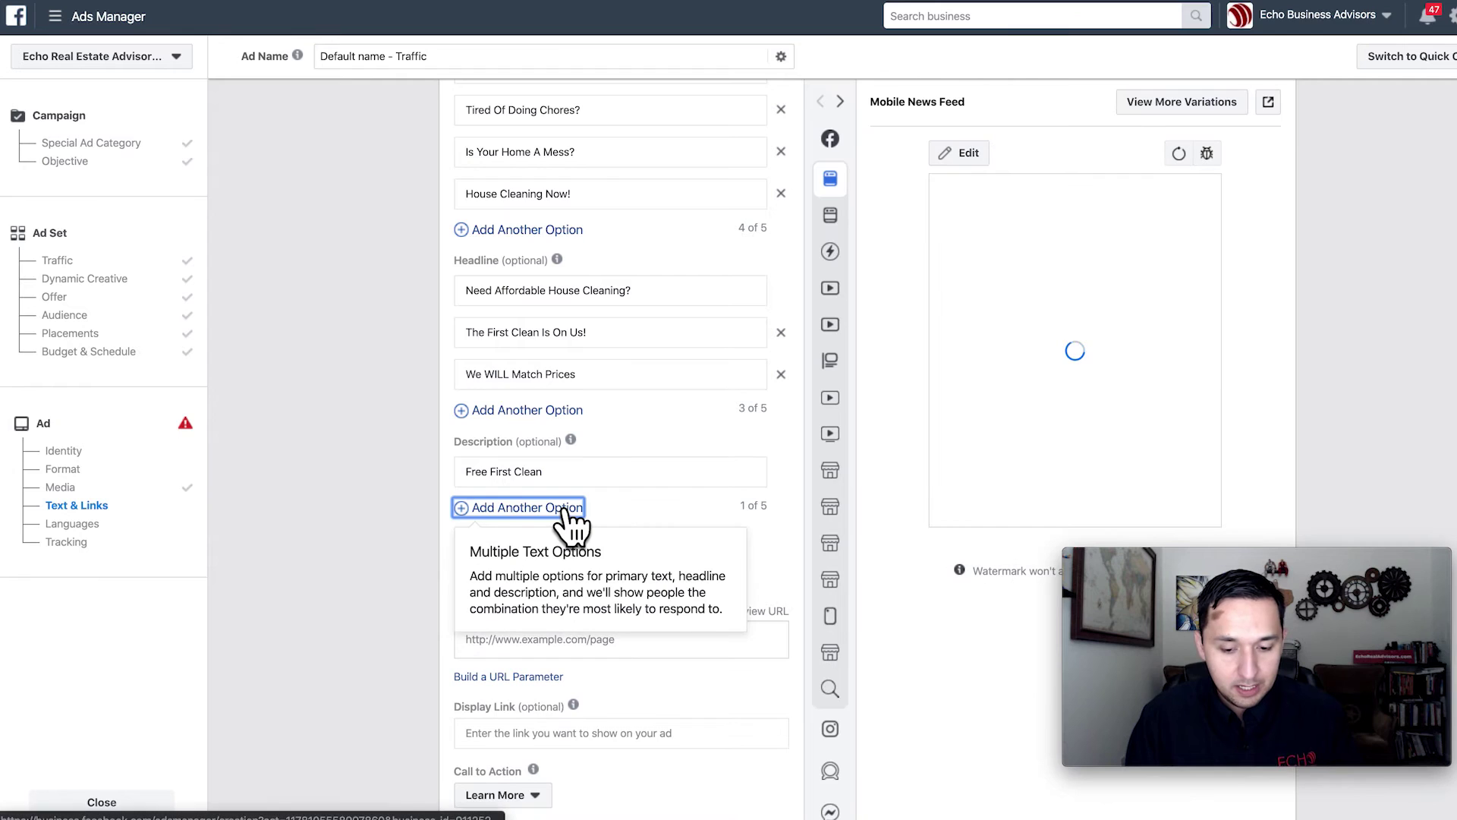
# Add a second description option reading "First Clean Free"
pyautogui.click(566, 507)
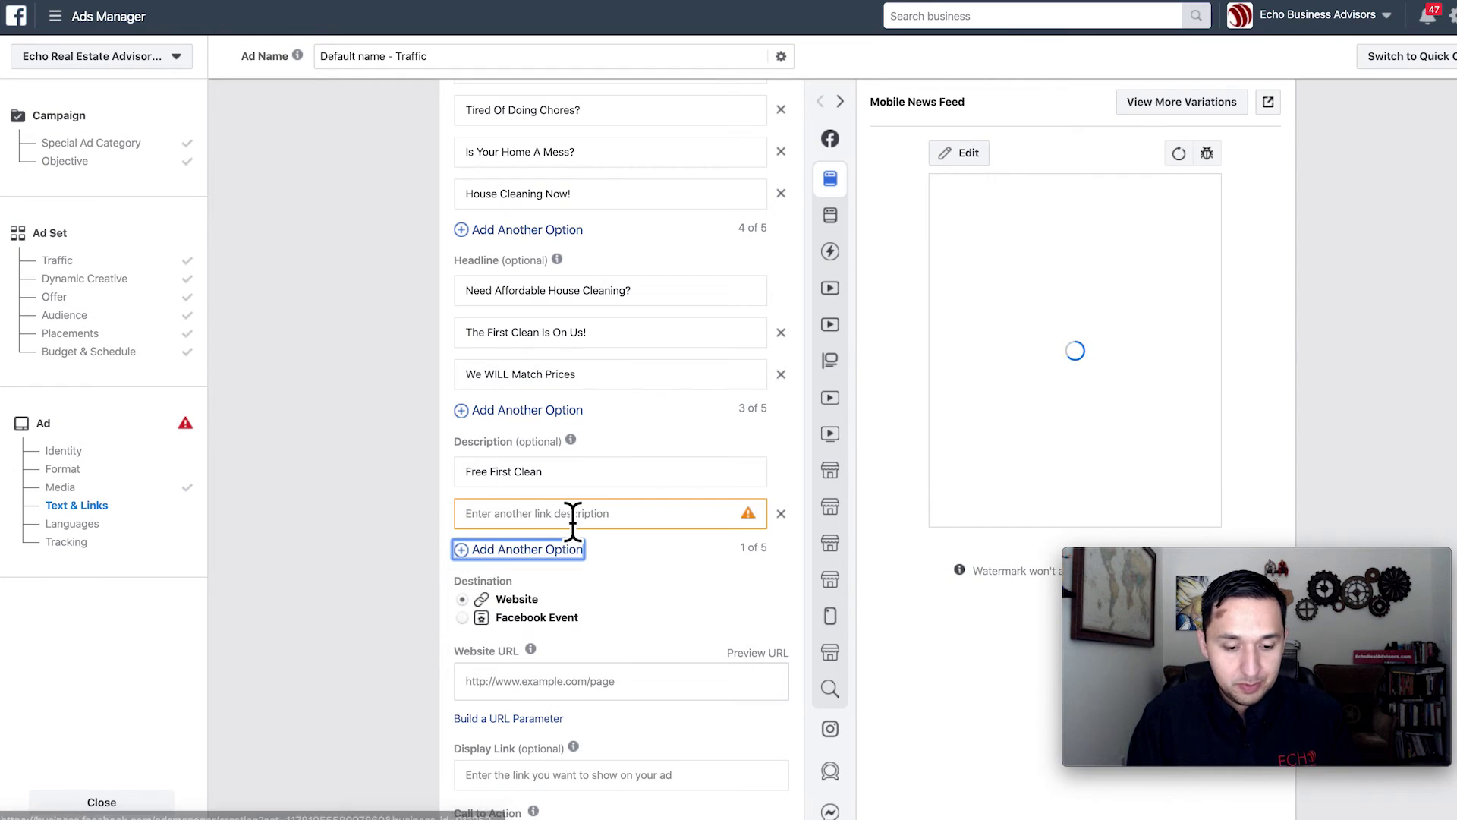
pyautogui.write('First clean')
pyautogui.press('BackSpace')
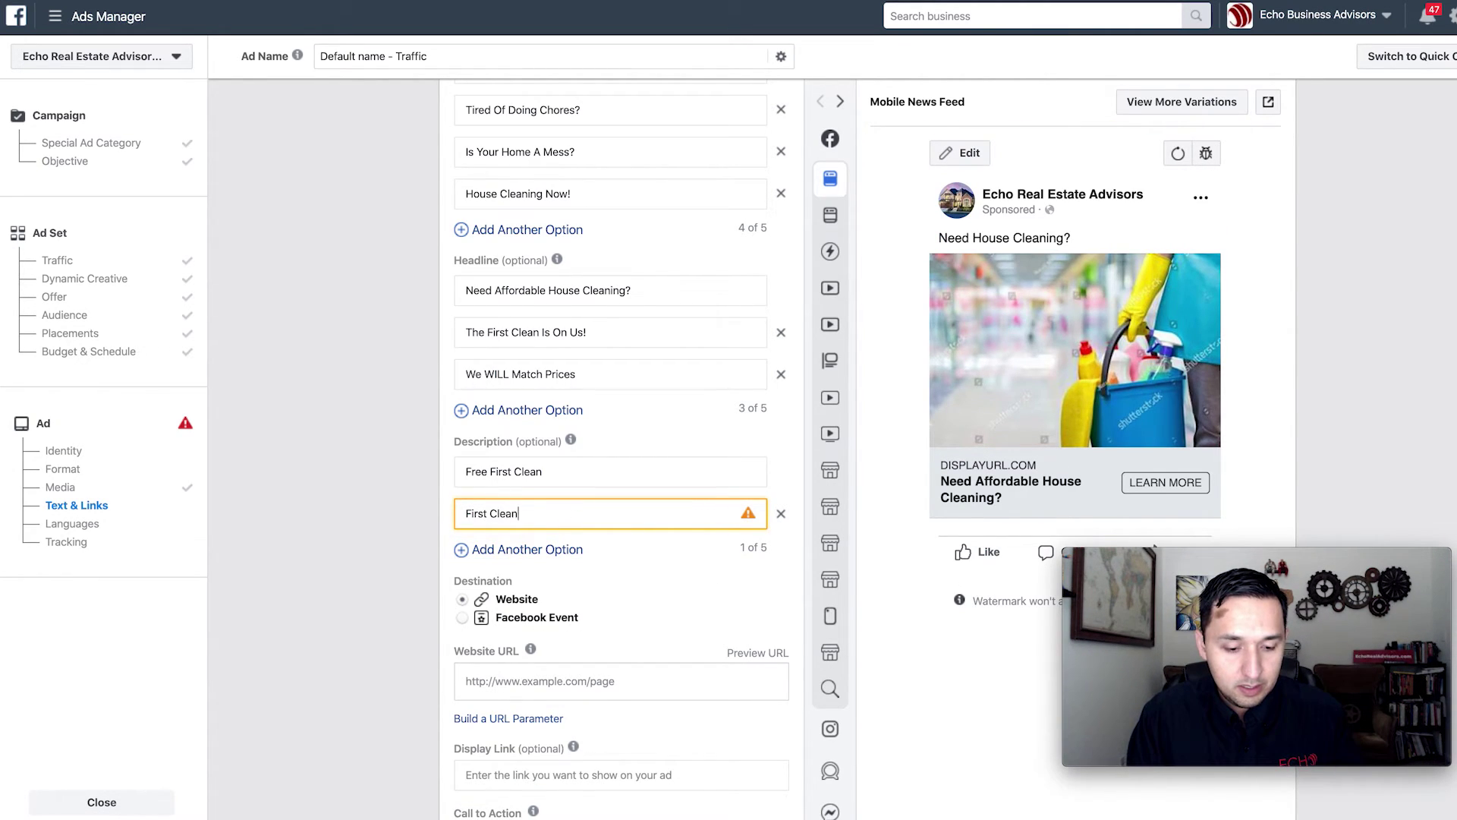
pyautogui.scroll(-1, 412, 511)
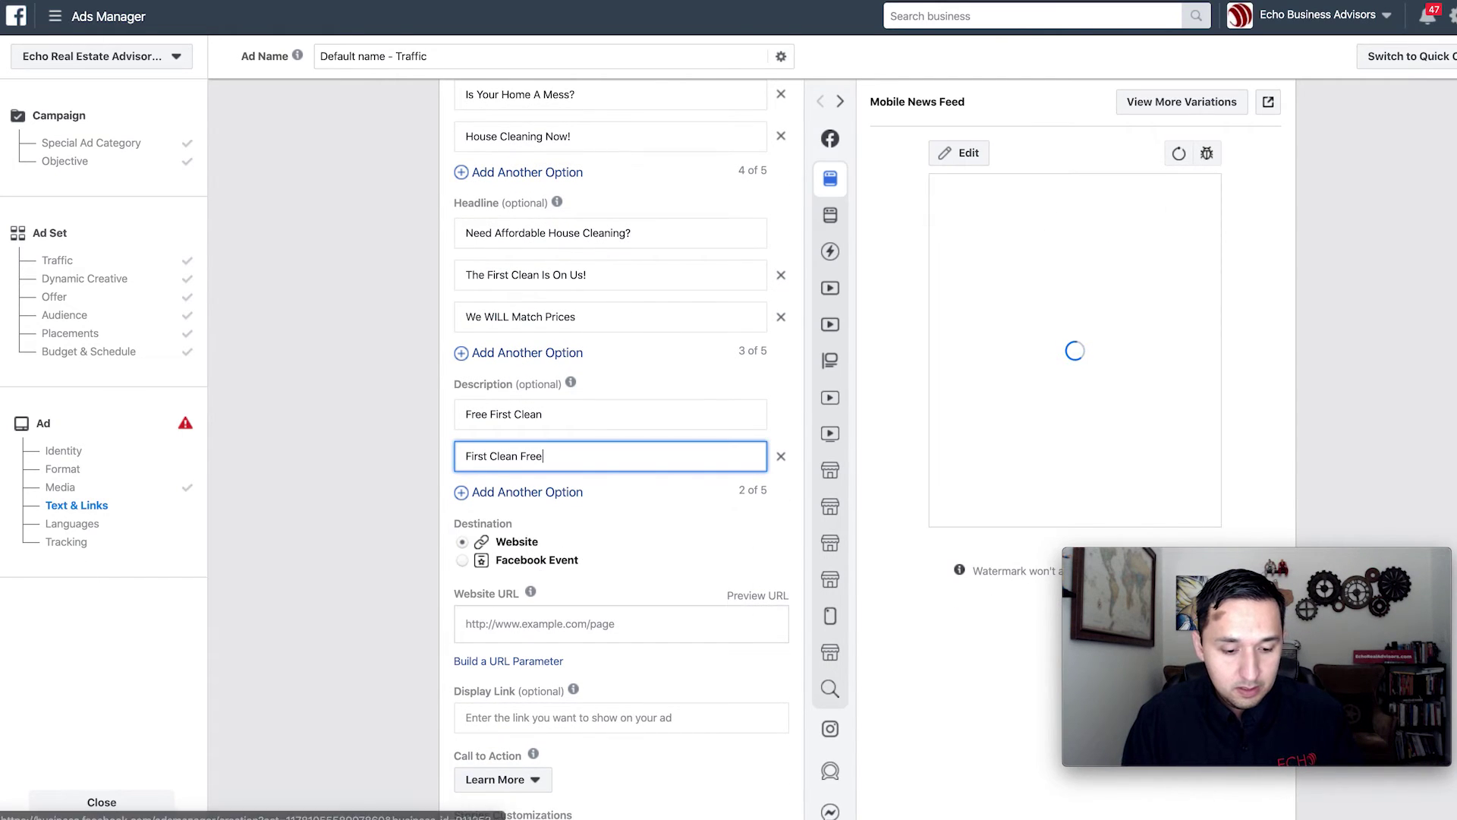
pyautogui.click(411, 511)
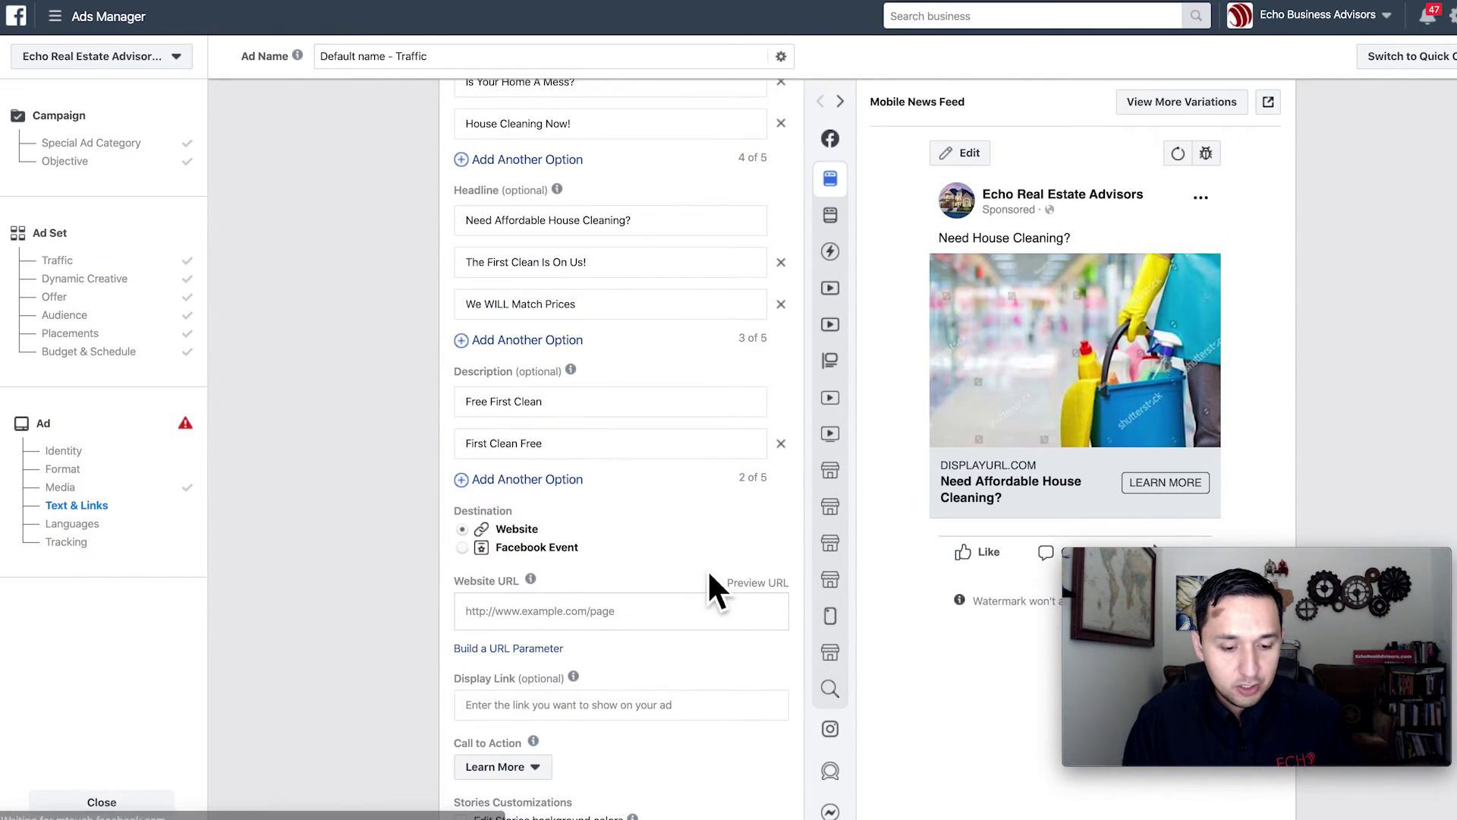
pyautogui.scroll(-1, 397, 581)
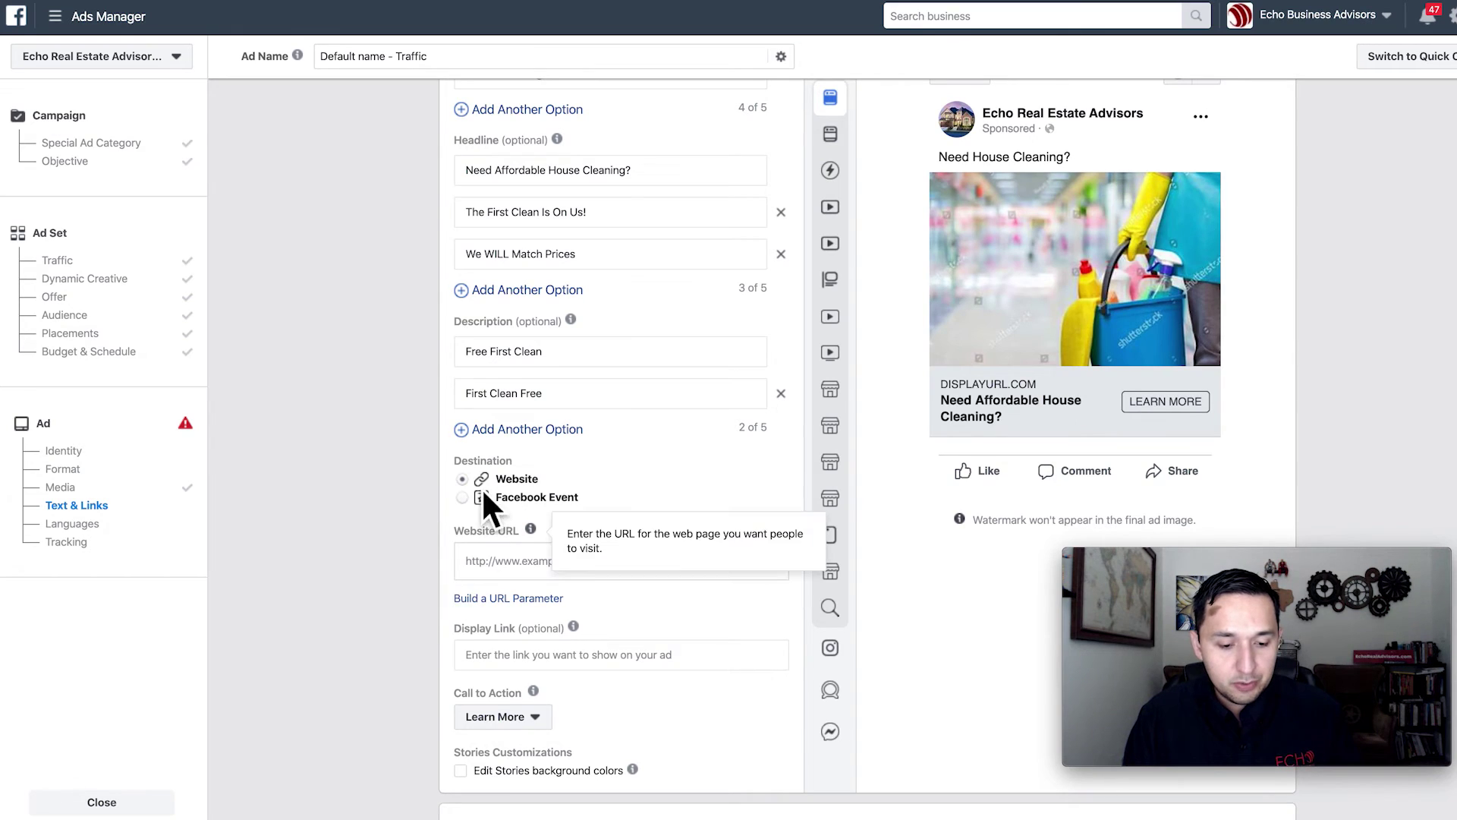
pyautogui.click(525, 572)
pyautogui.write('www.echorealeadv')
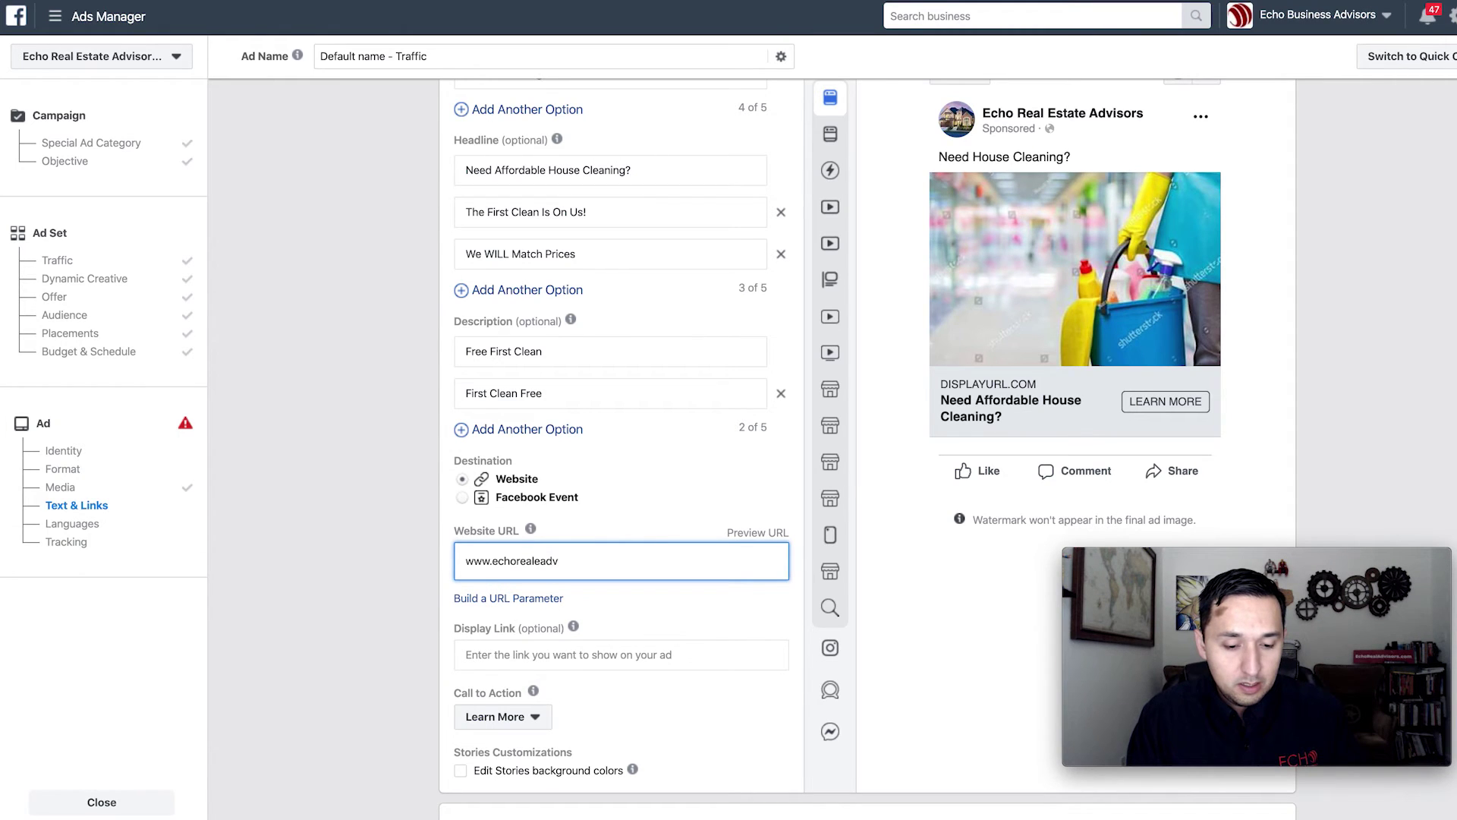
pyautogui.scroll(-2, 504, 535)
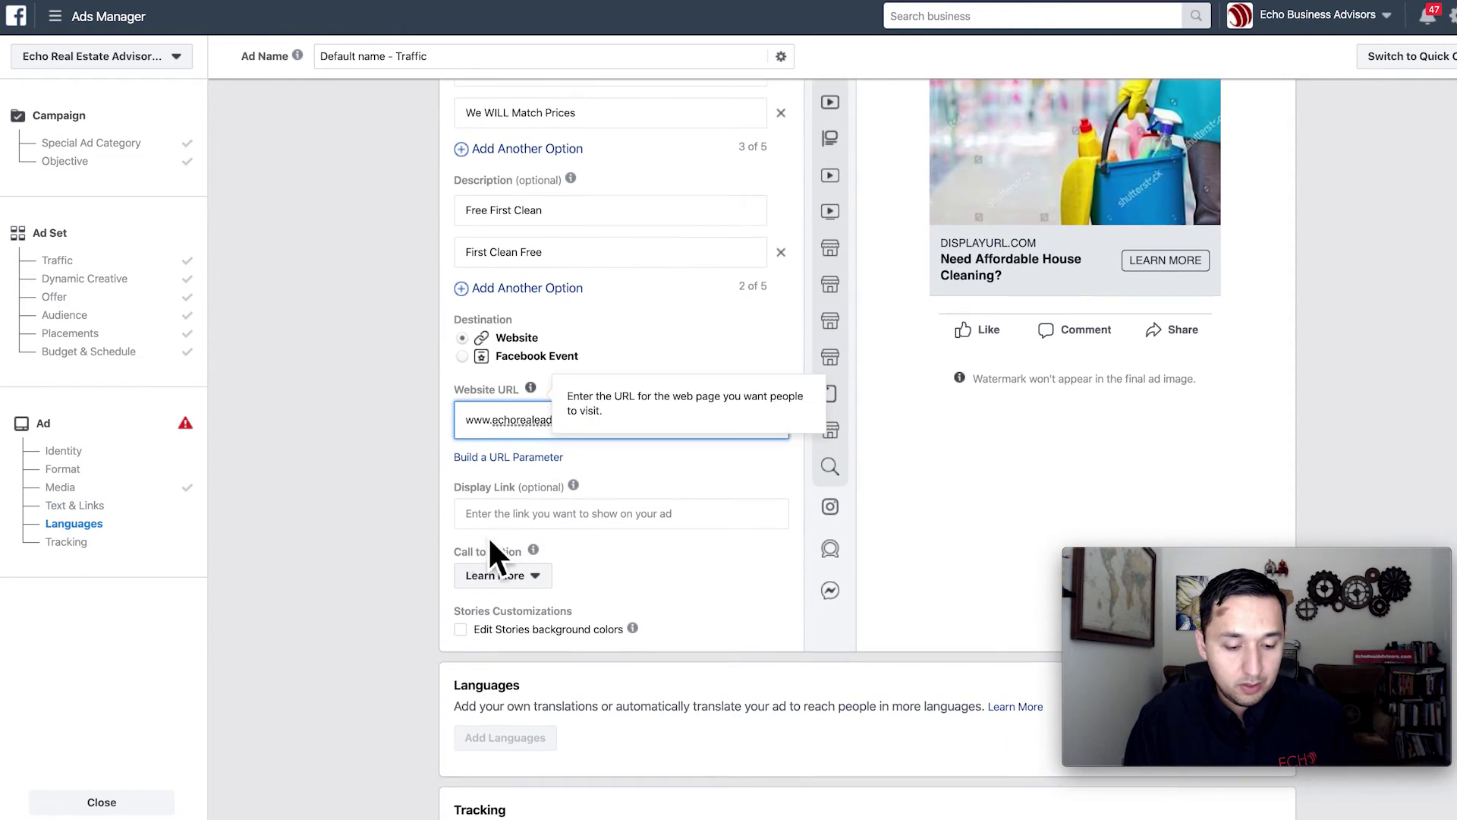
pyautogui.scroll(-1, 402, 531)
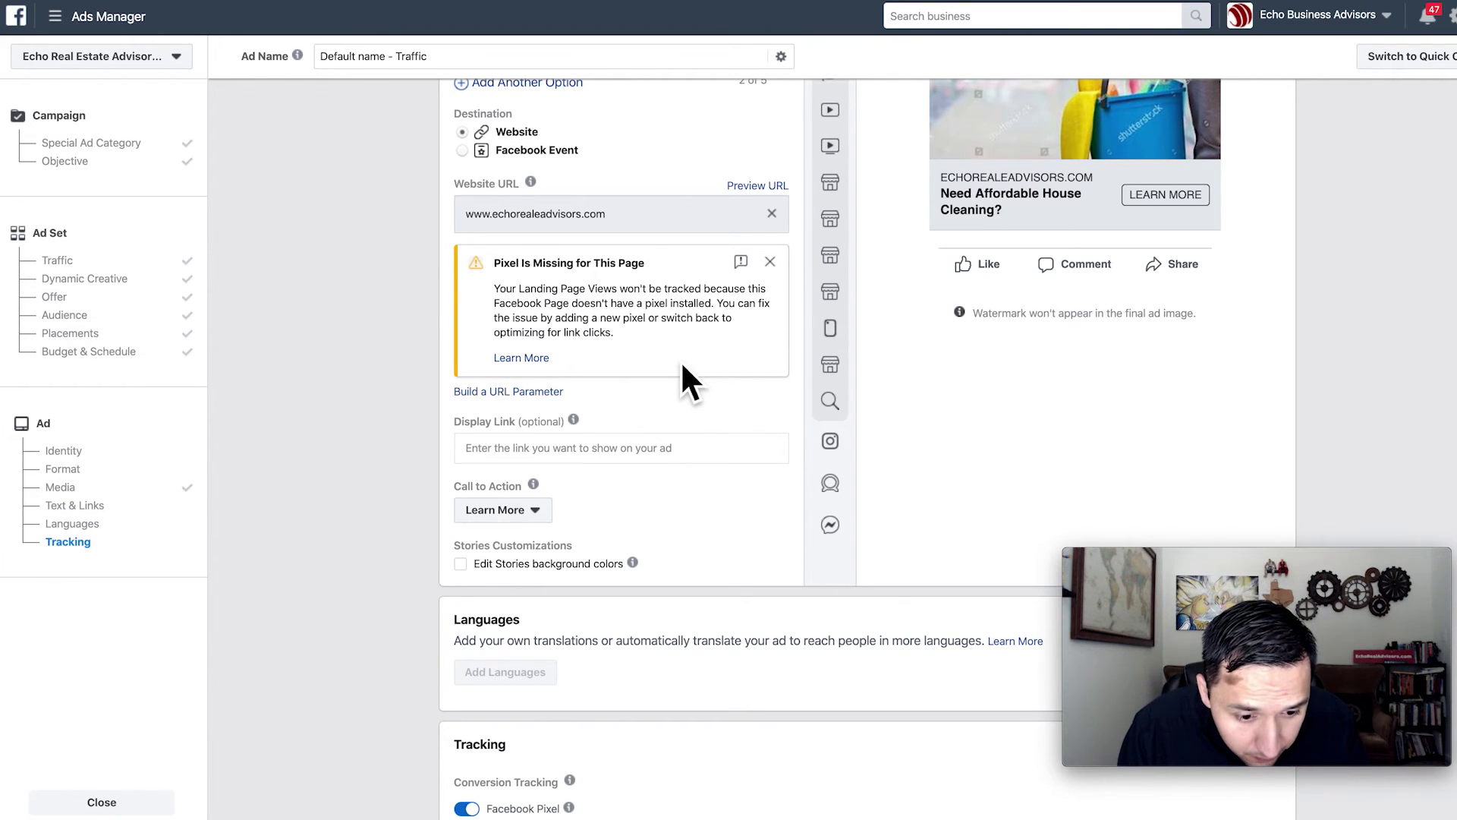
pyautogui.tripleClick(553, 215)
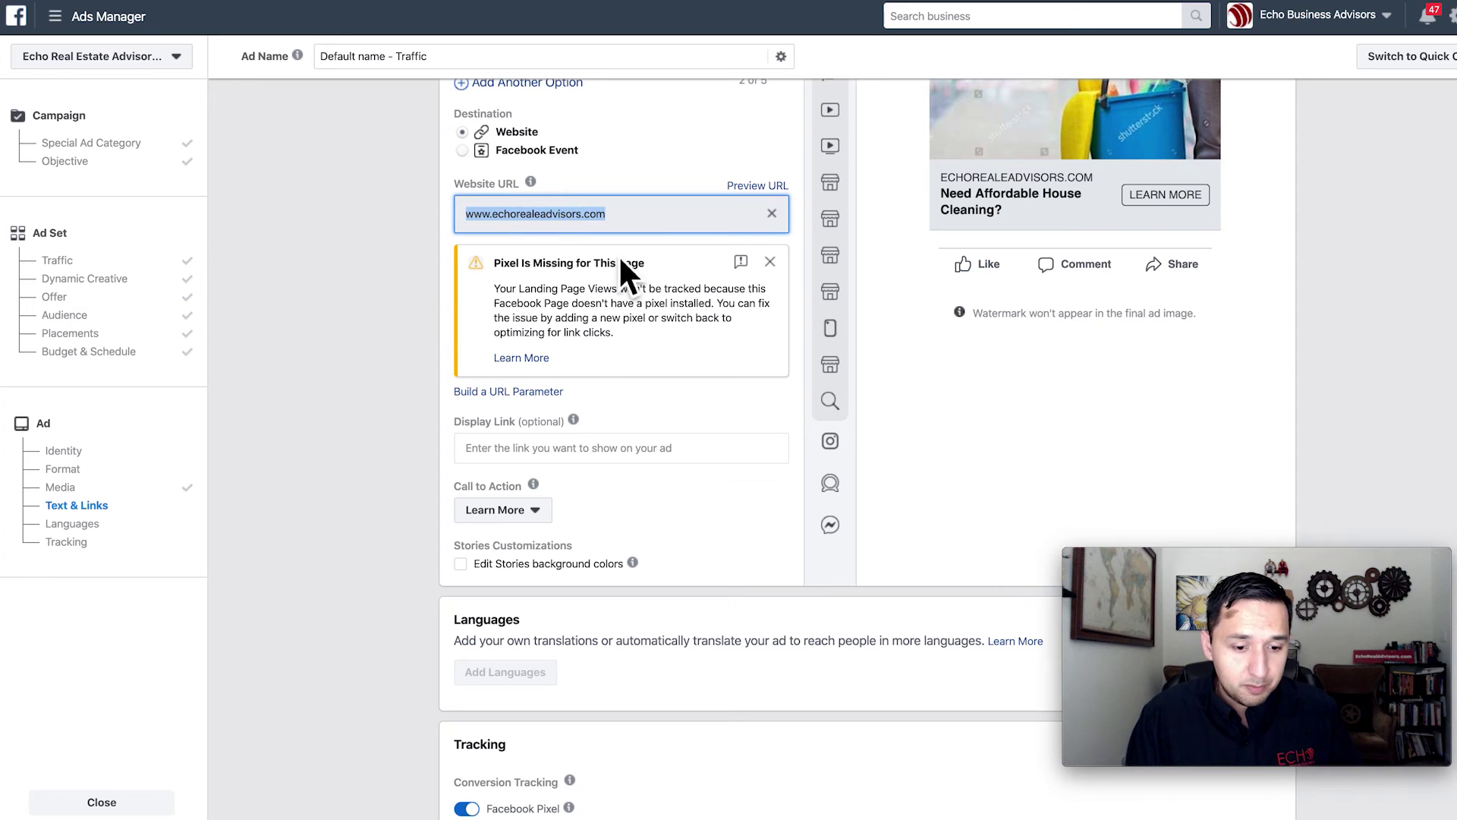
pyautogui.click(560, 224)
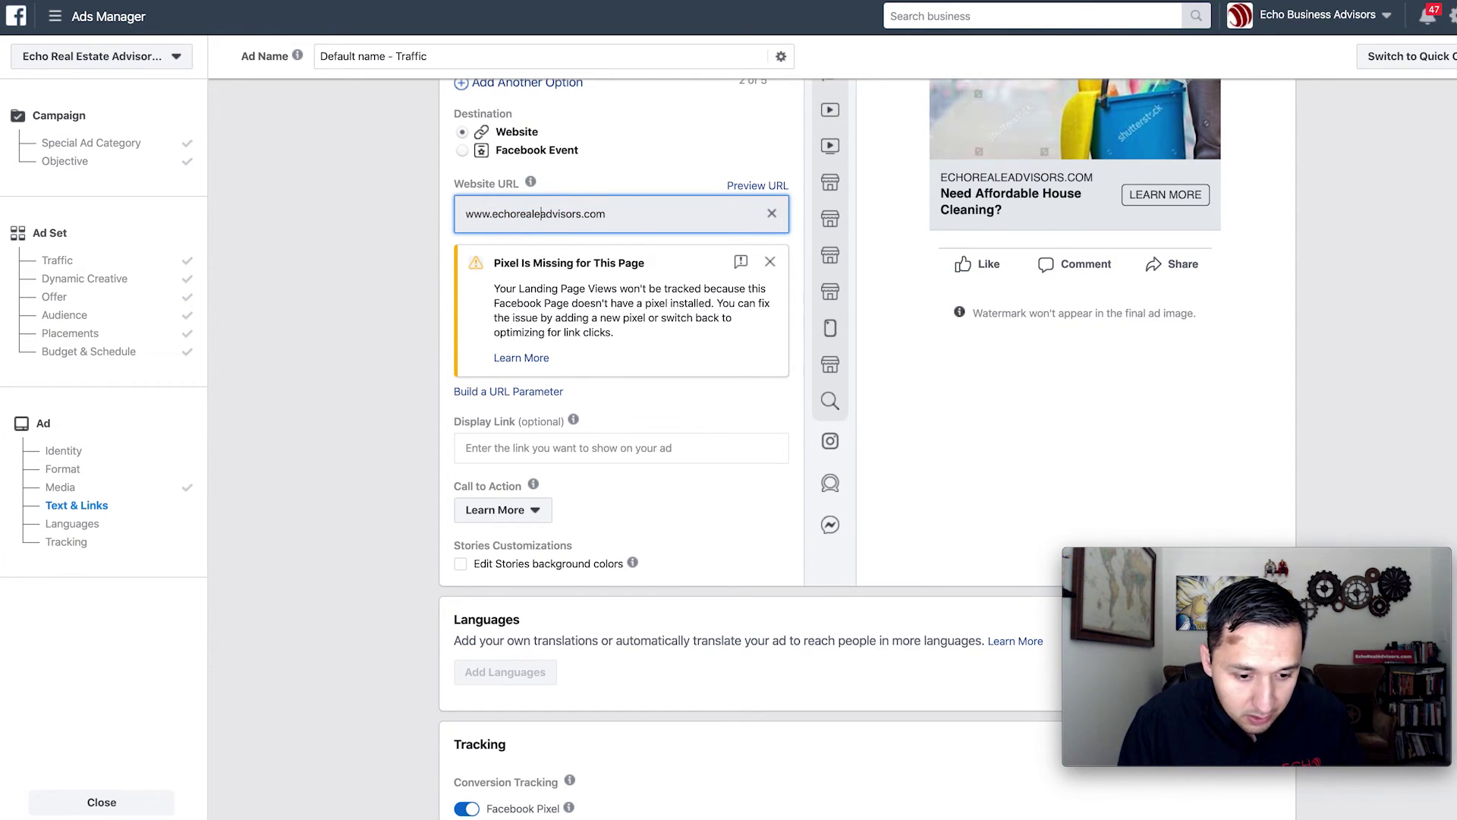
pyautogui.press('BackSpace')
pyautogui.click(387, 318)
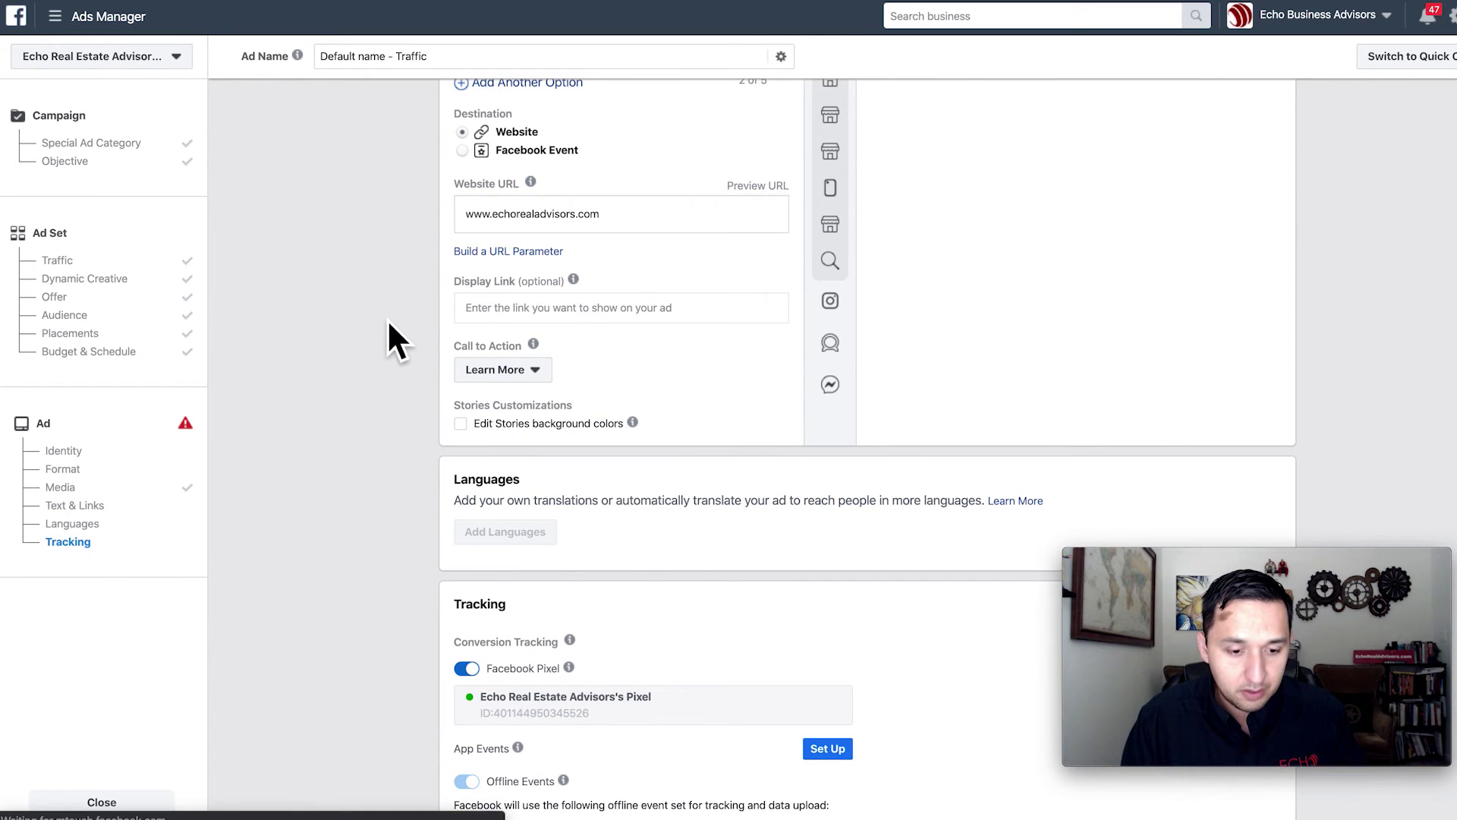
pyautogui.click(560, 222)
pyautogui.click(607, 222)
pyautogui.tripleClick(576, 215)
pyautogui.click(540, 227)
pyautogui.tripleClick(616, 228)
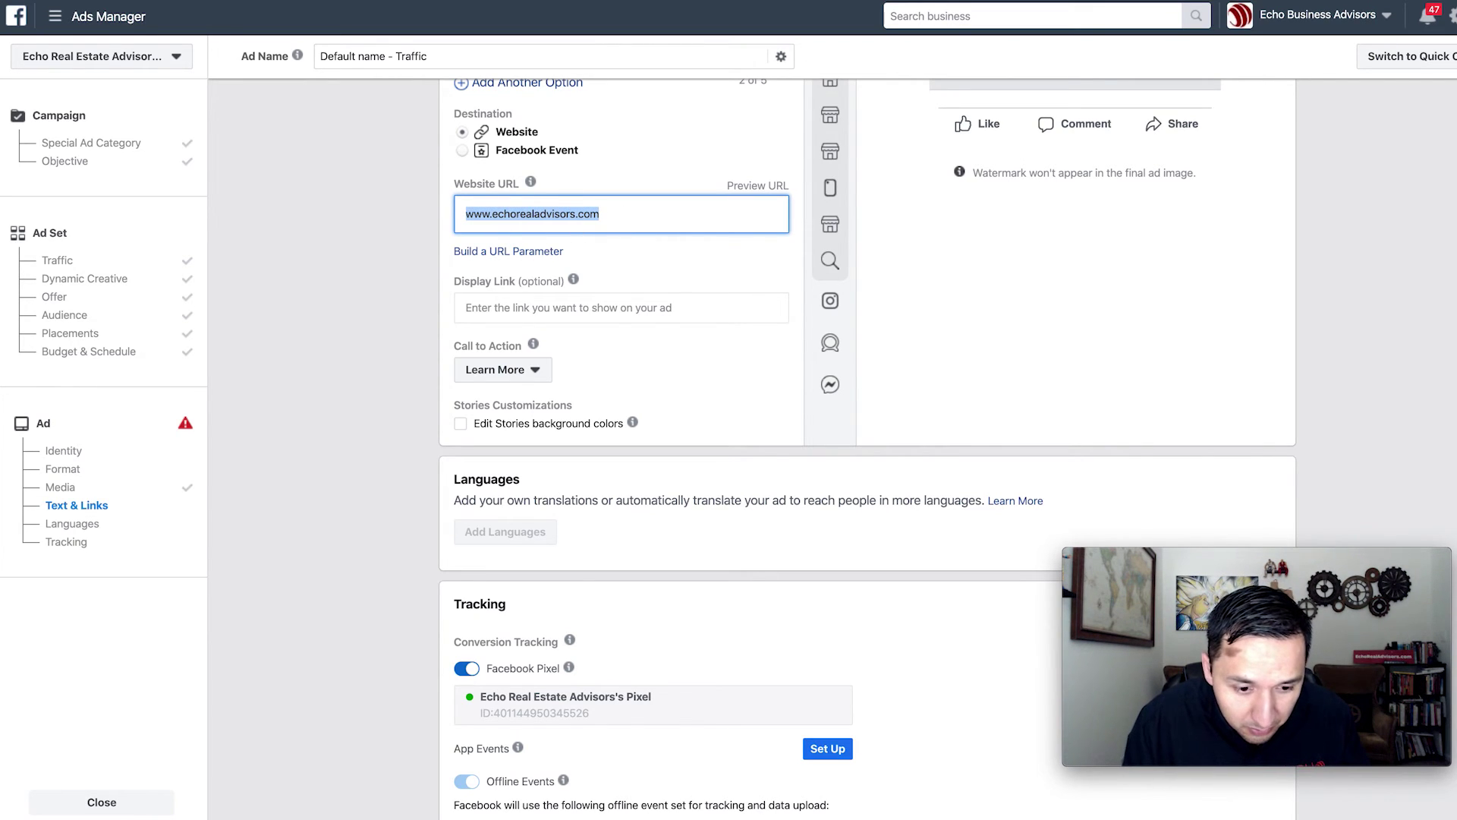
pyautogui.click(466, 214)
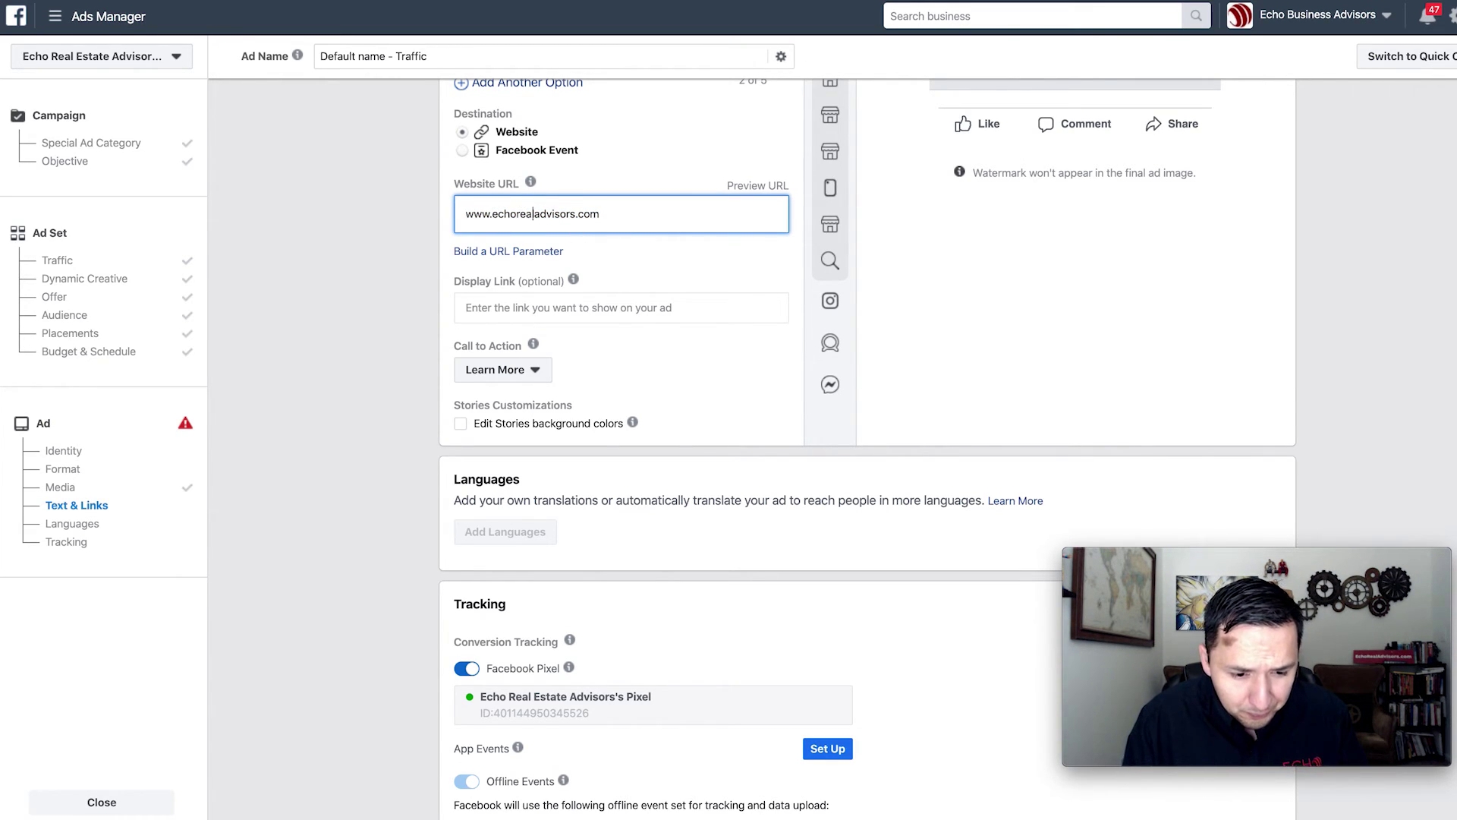
pyautogui.click(343, 382)
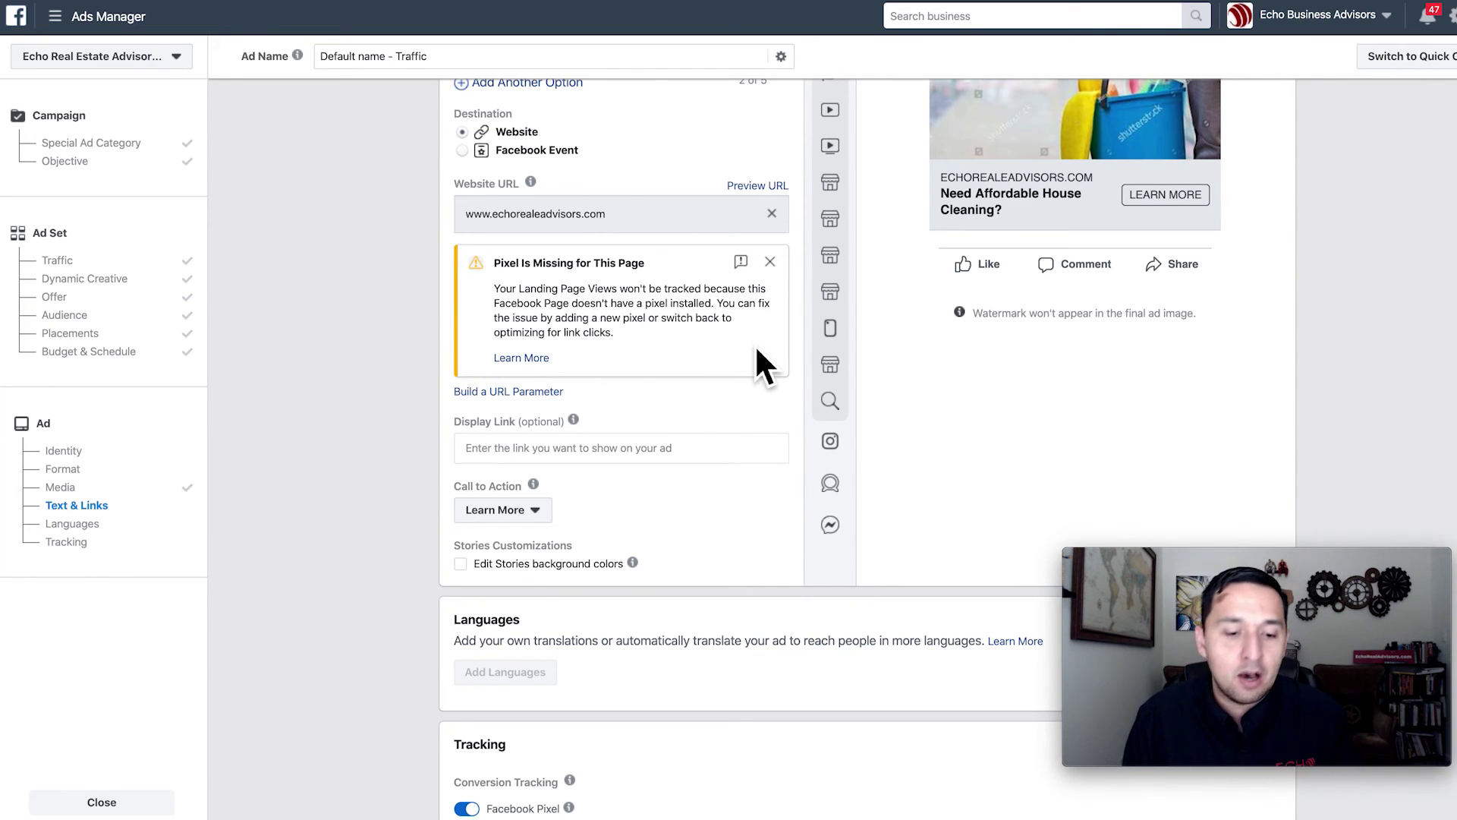
pyautogui.click(546, 226)
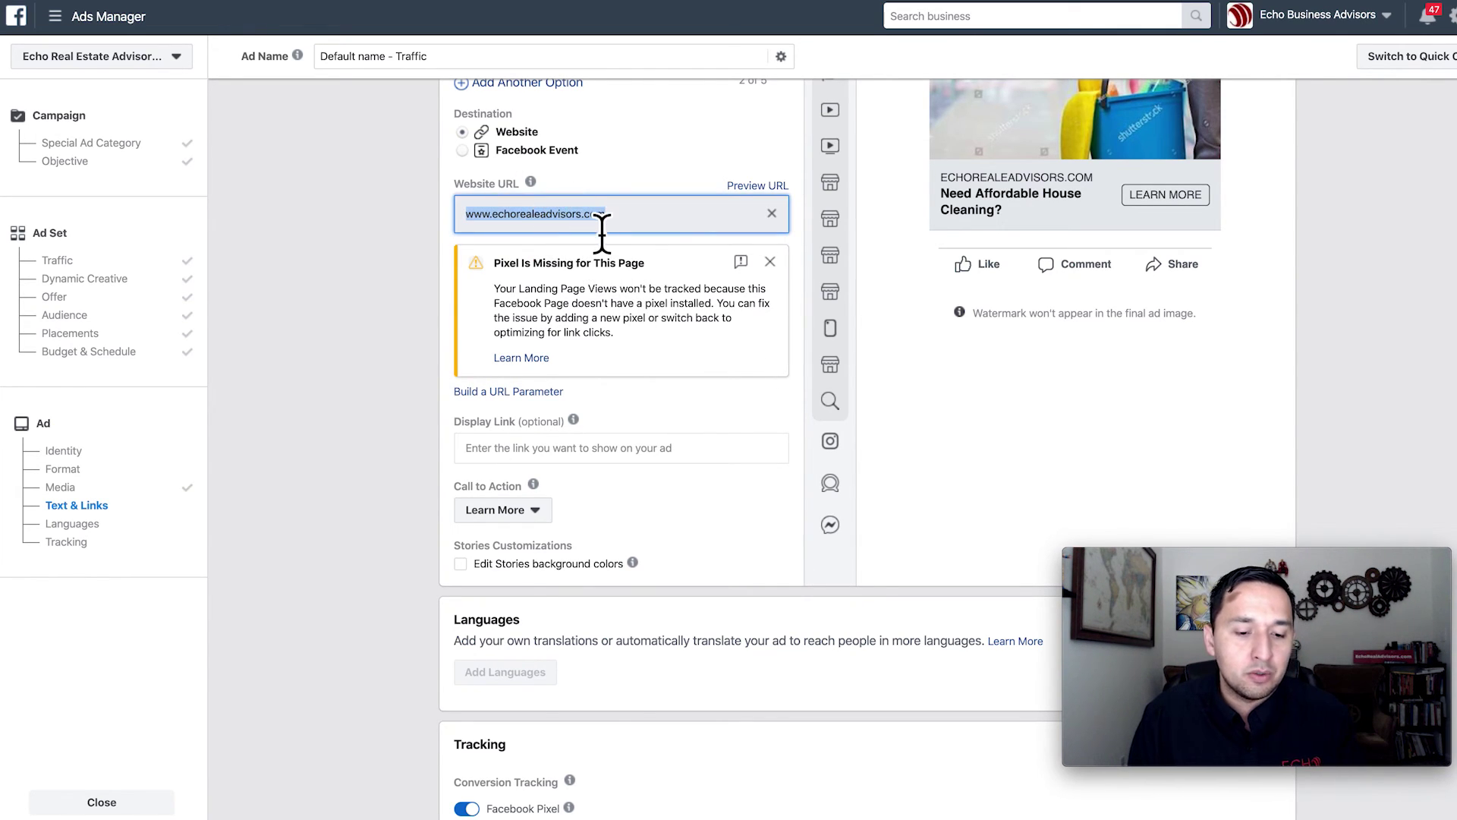
pyautogui.click(544, 224)
pyautogui.press('BackSpace')
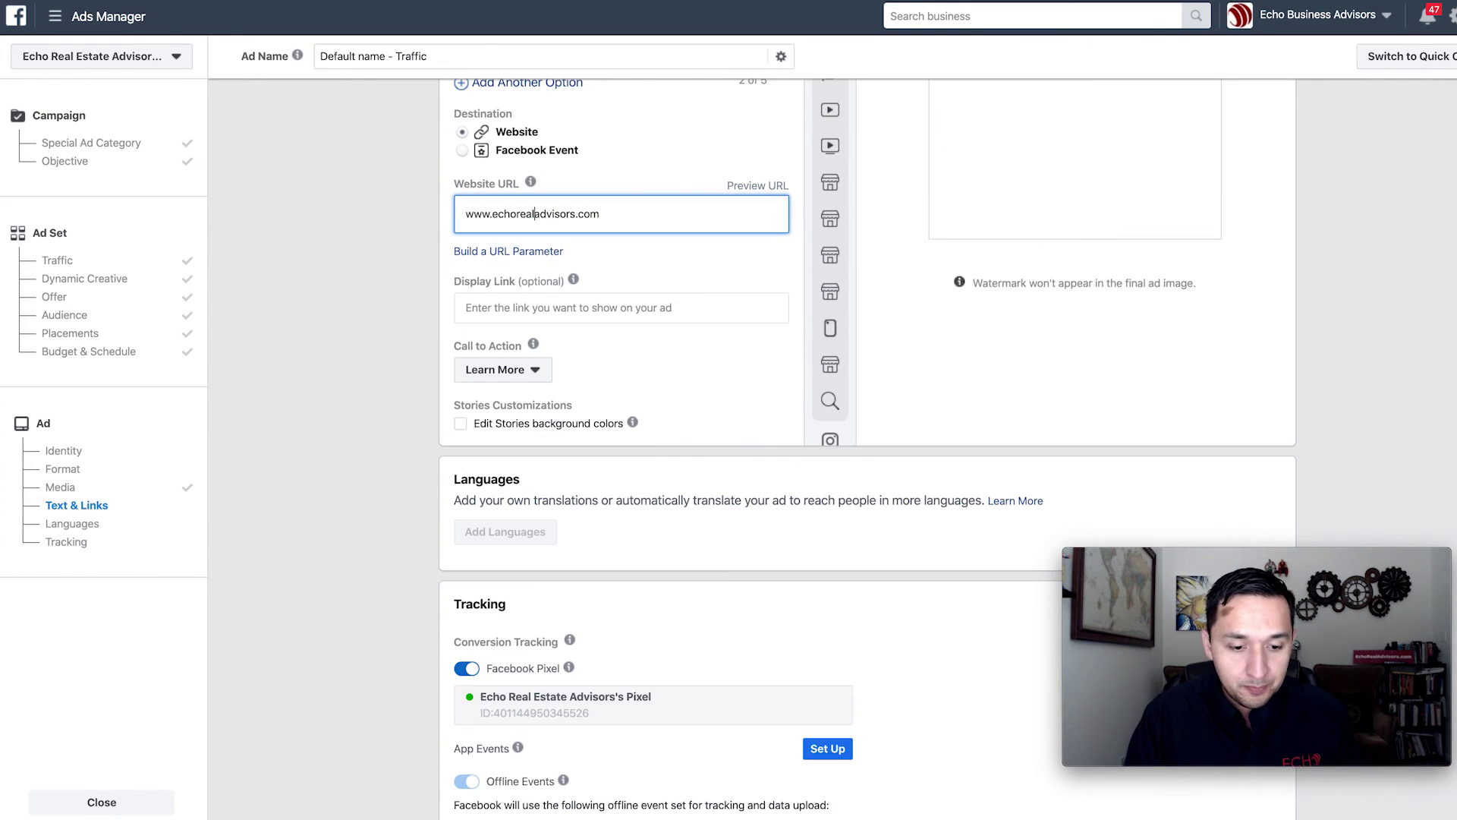
pyautogui.click(322, 317)
# Set the ad's call to action to Book Now
pyautogui.scroll(-1, 321, 317)
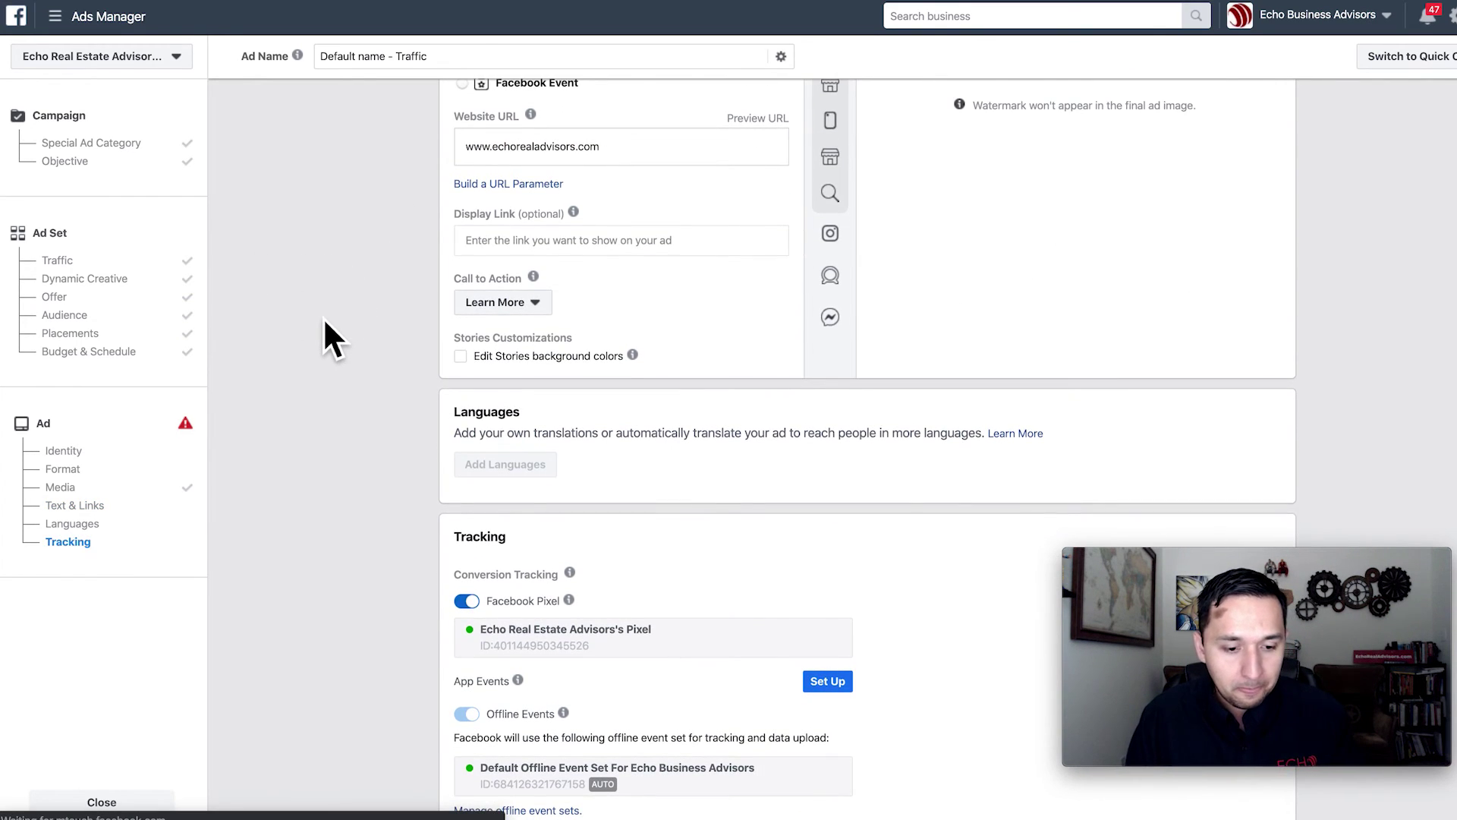
pyautogui.scroll(-2, 322, 317)
pyautogui.click(493, 237)
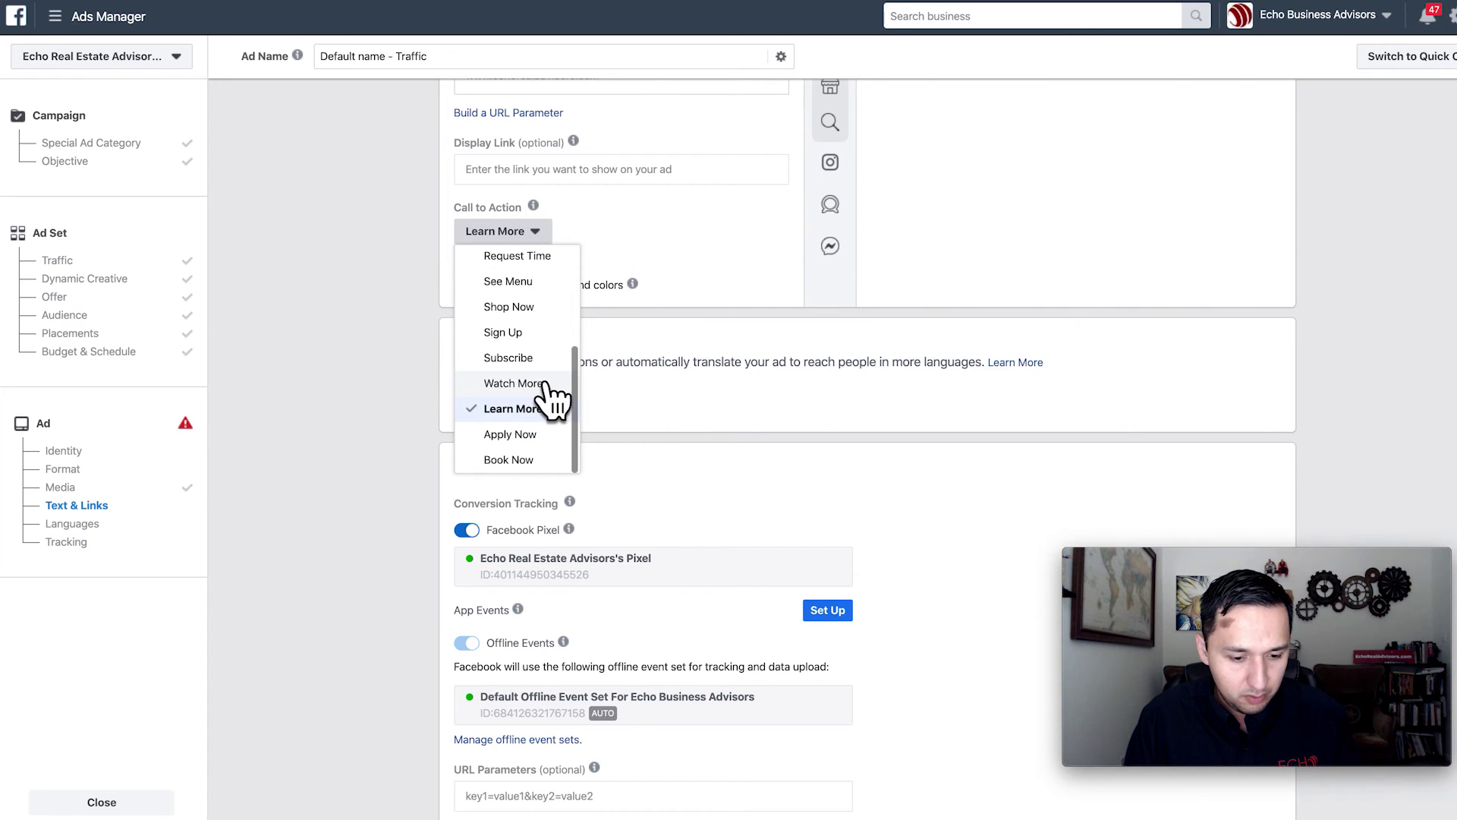
pyautogui.click(509, 459)
pyautogui.click(401, 445)
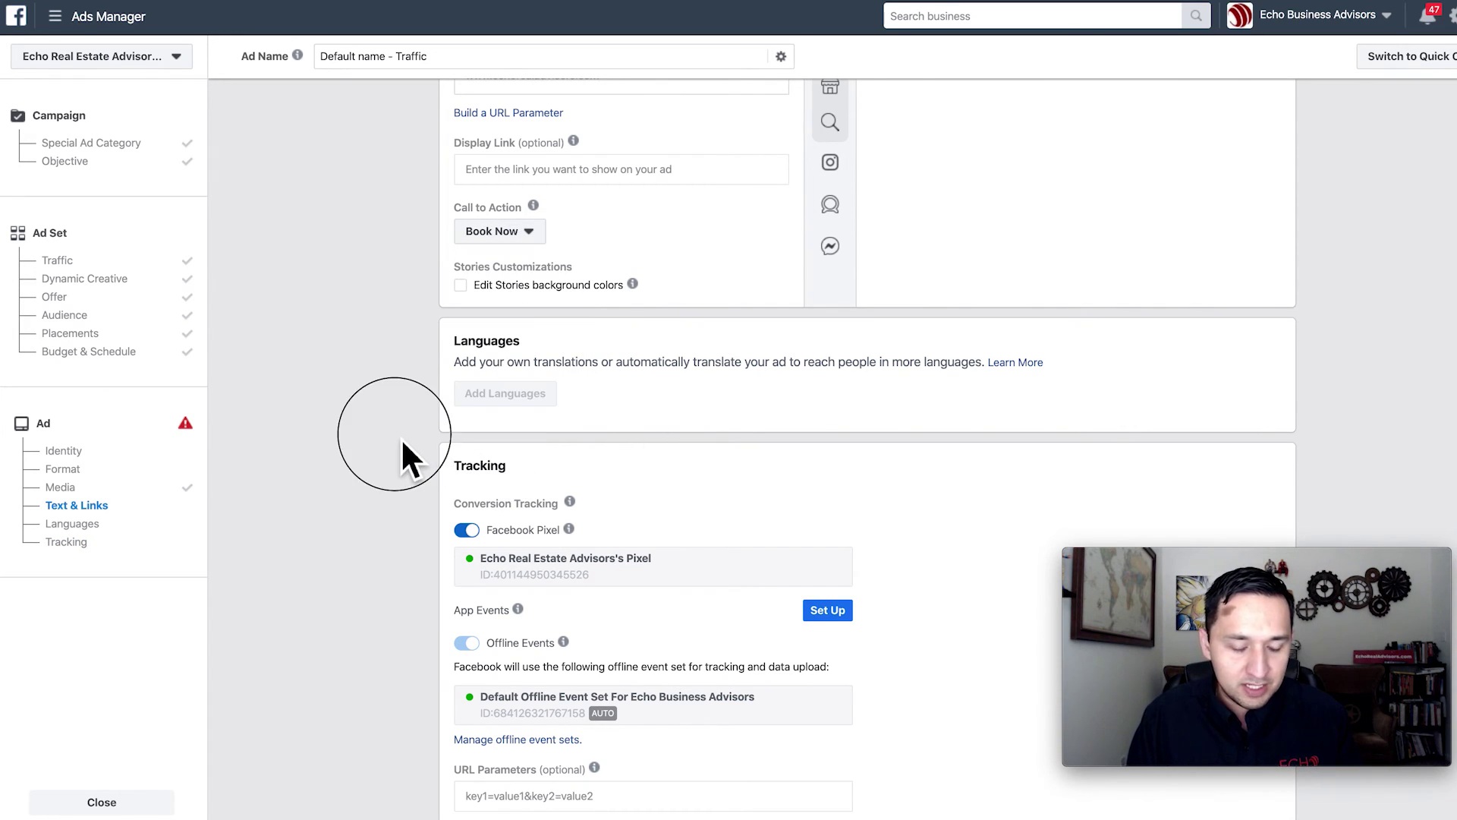
# Review the ad's language and tracking settings and dismiss the required-link error notice below them
pyautogui.scroll(-1, 402, 443)
pyautogui.scroll(-2, 401, 438)
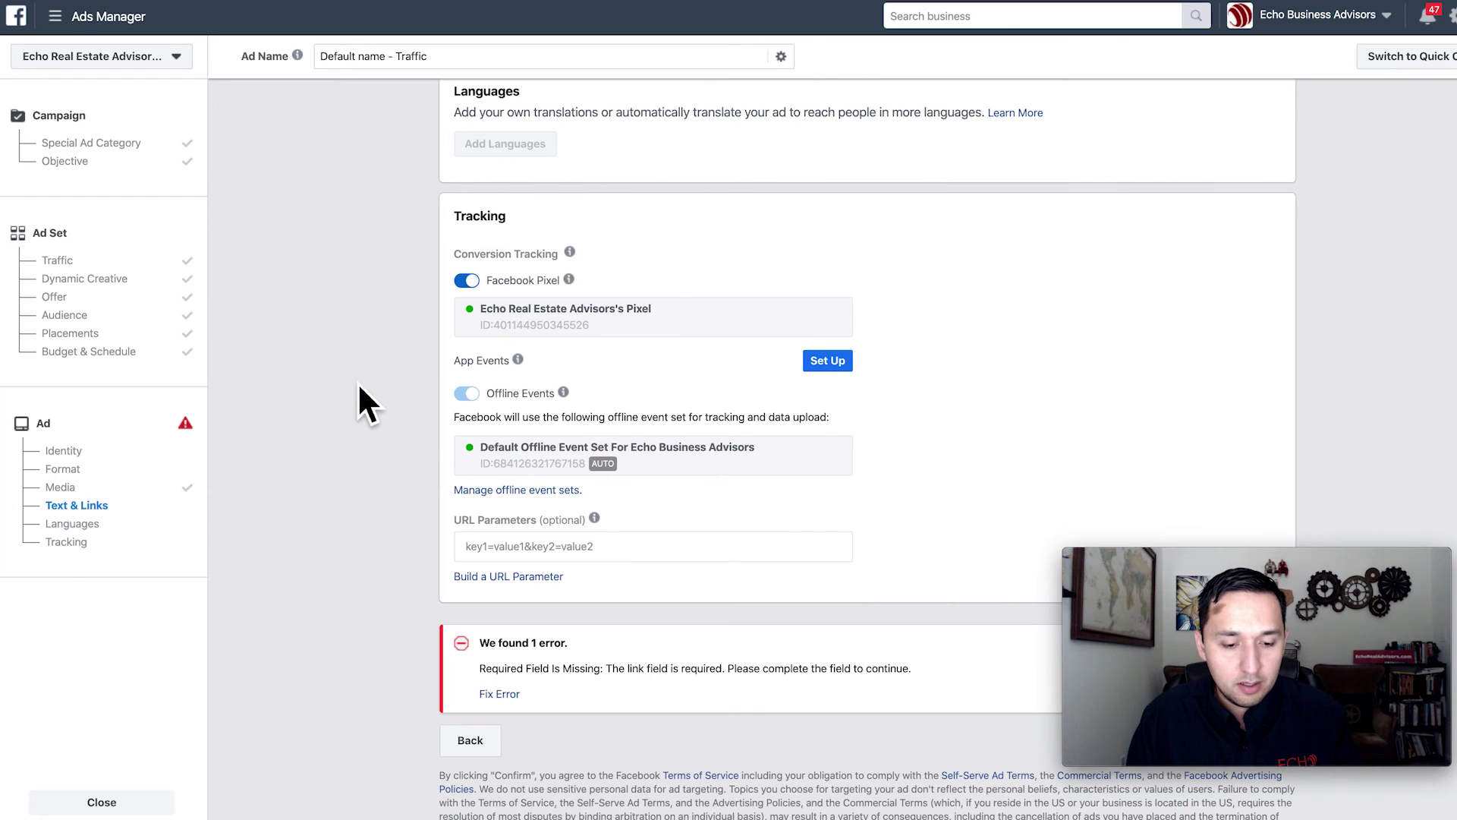
pyautogui.scroll(-1, 357, 387)
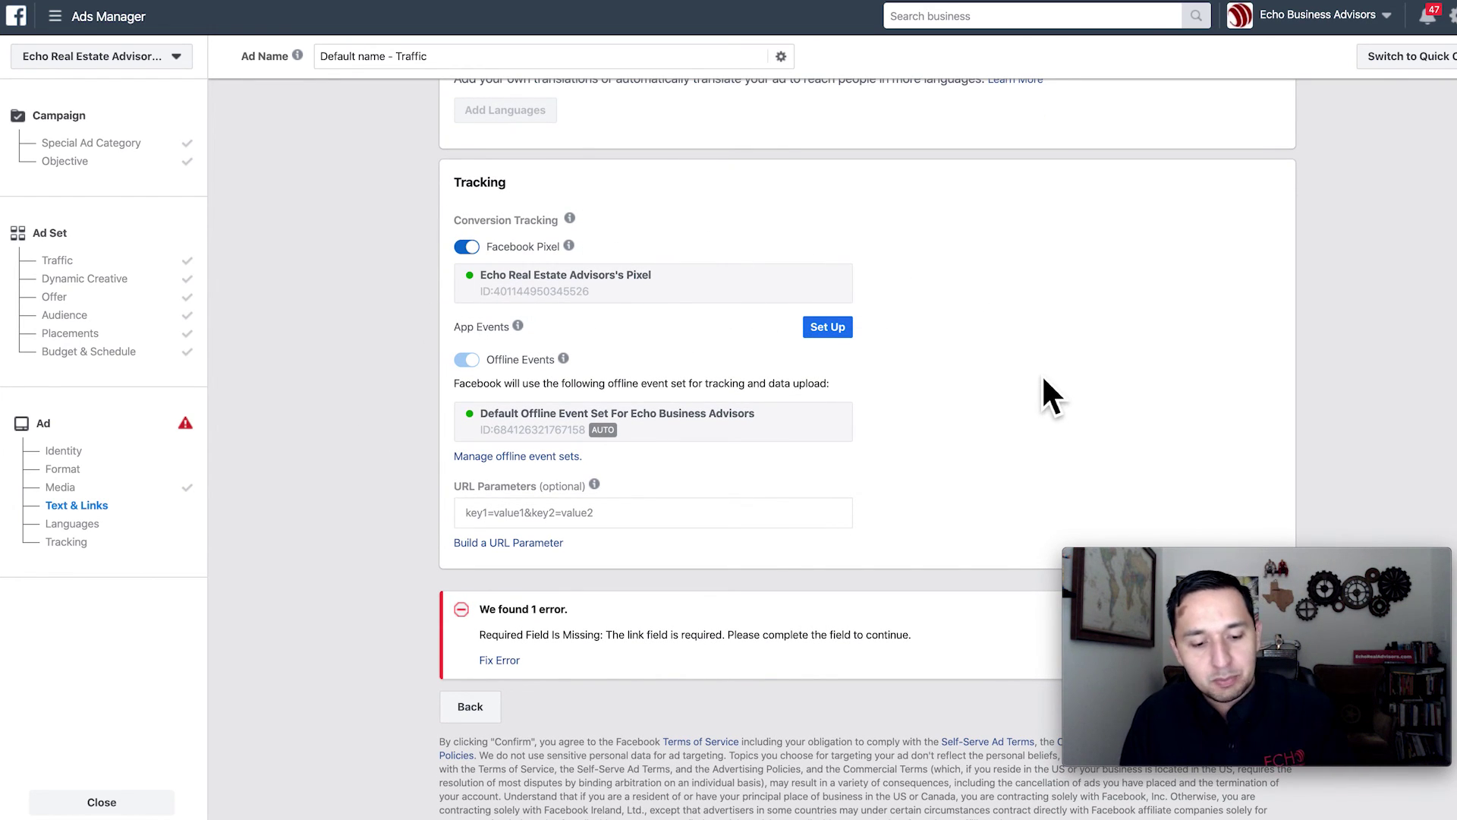
pyautogui.scroll(2, 1041, 374)
pyautogui.scroll(1, 1041, 373)
pyautogui.scroll(-1, 1042, 373)
pyautogui.scroll(1, 1041, 374)
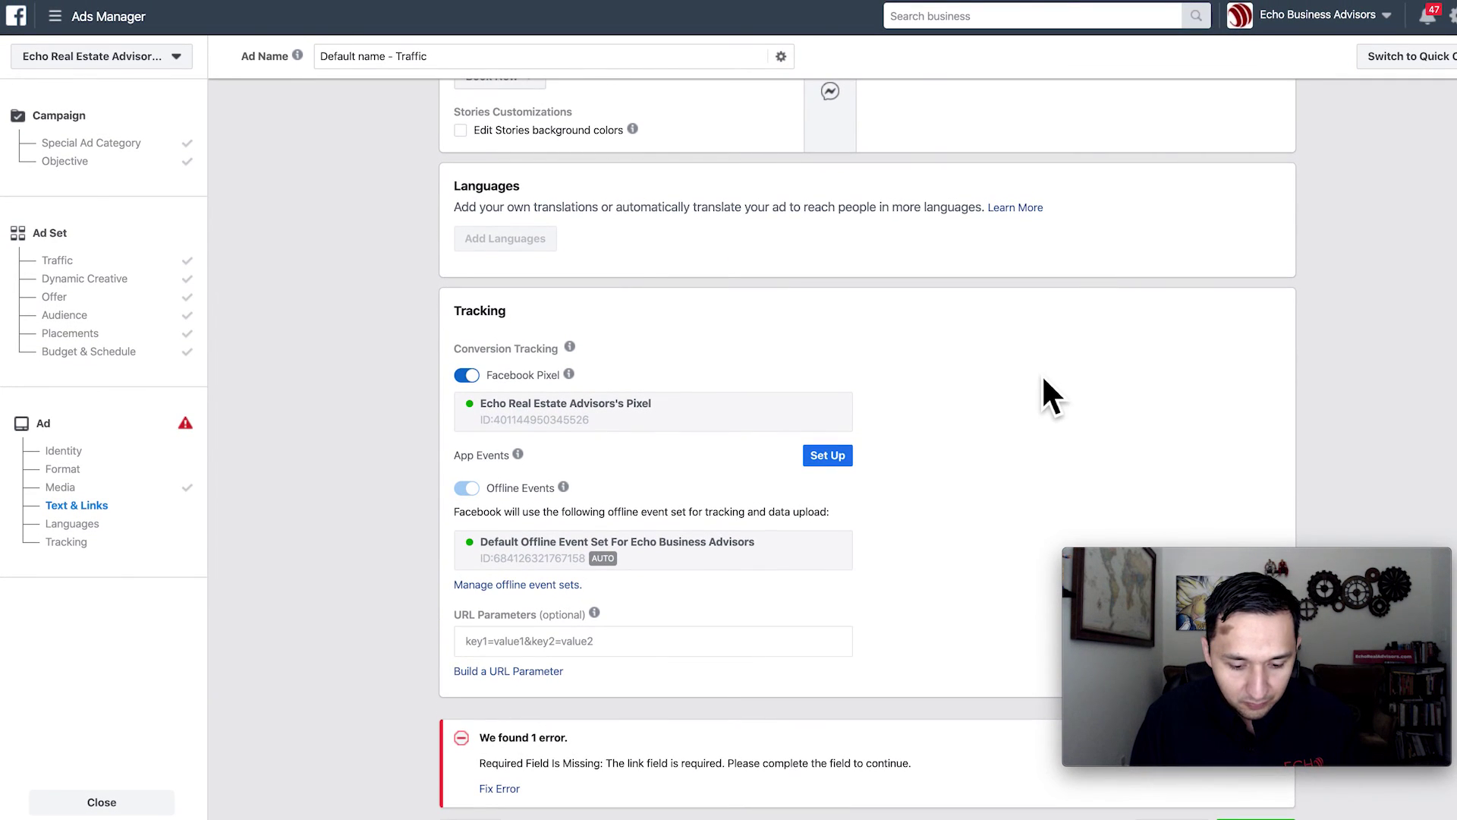
pyautogui.scroll(1, 1041, 373)
pyautogui.scroll(-1, 1041, 374)
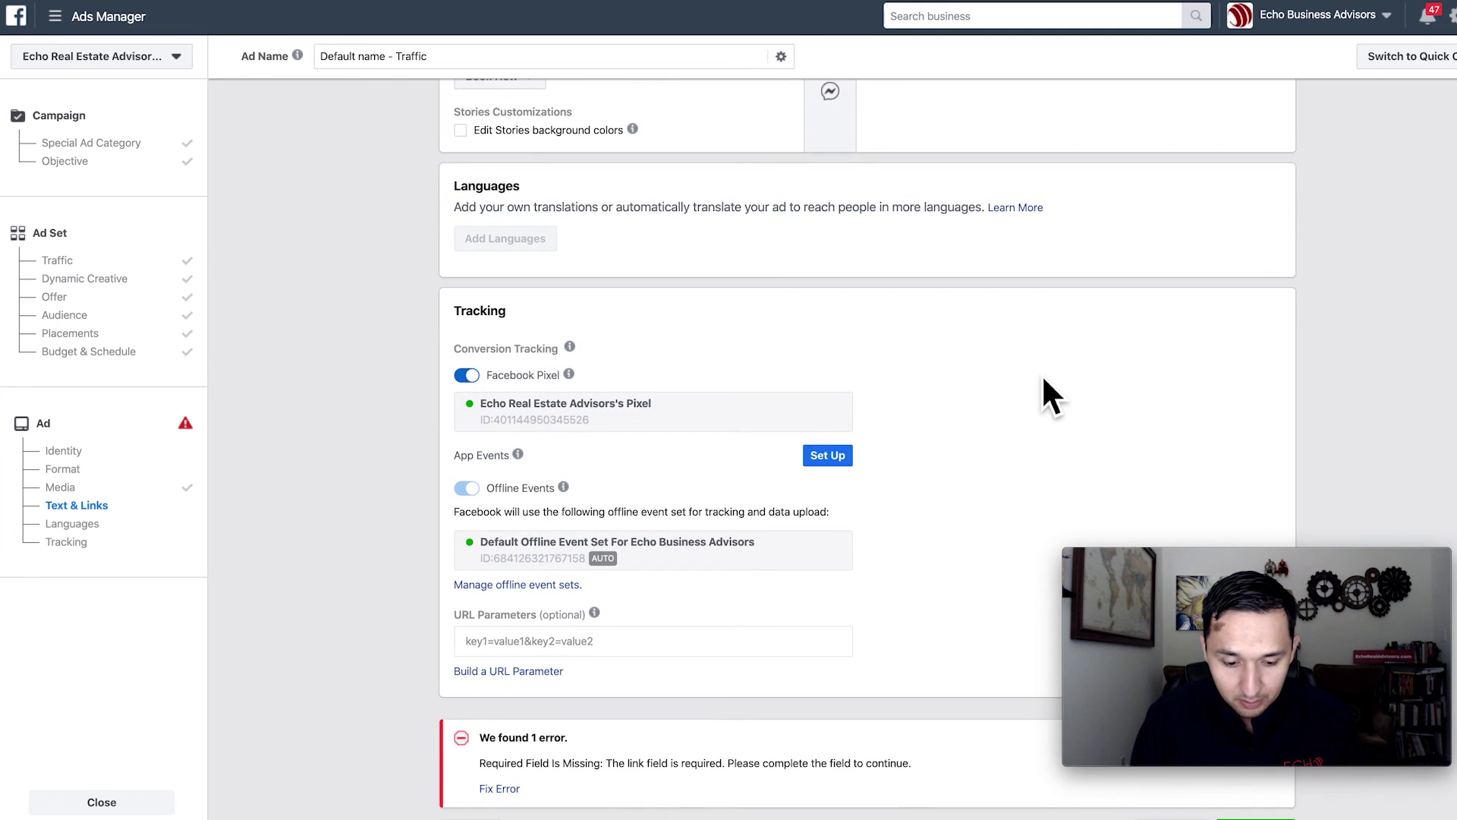
pyautogui.scroll(1, 973, 781)
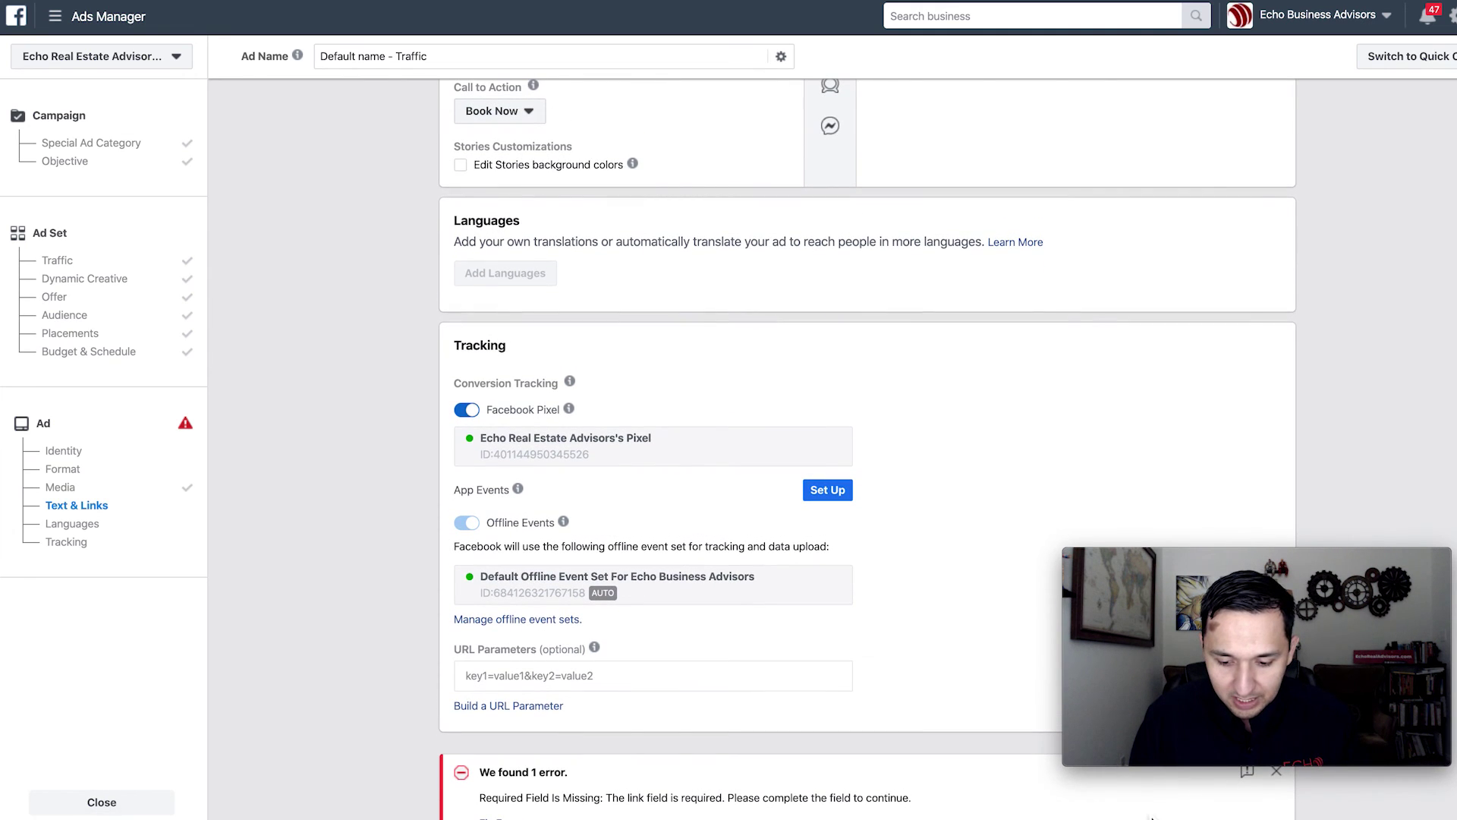
pyautogui.click(1276, 775)
# Recheck the website URL and look over the ad's primary texts, headlines, descriptions and tracking settings
pyautogui.scroll(5, 883, 672)
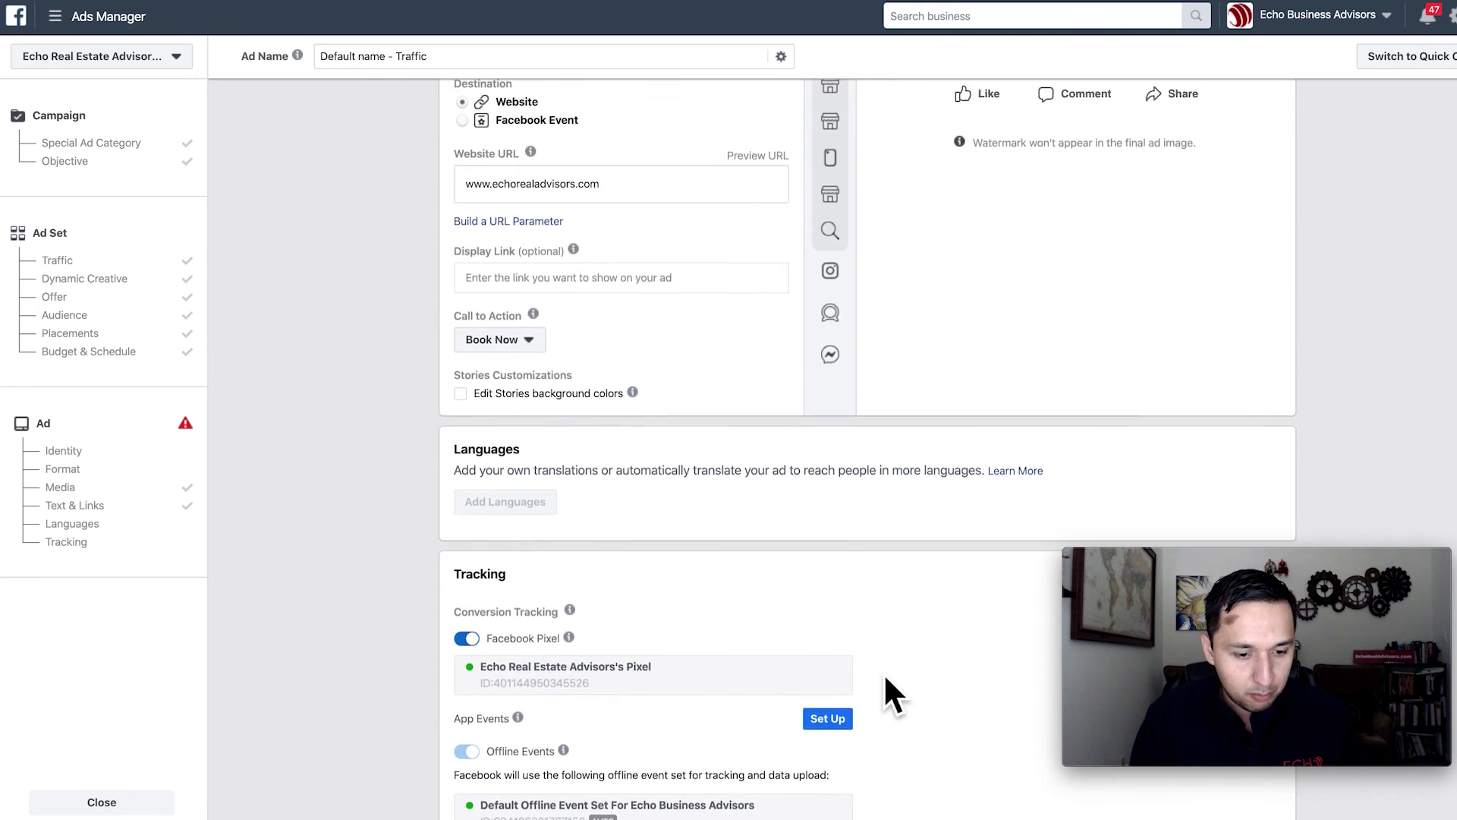
pyautogui.tripleClick(645, 327)
pyautogui.click(644, 326)
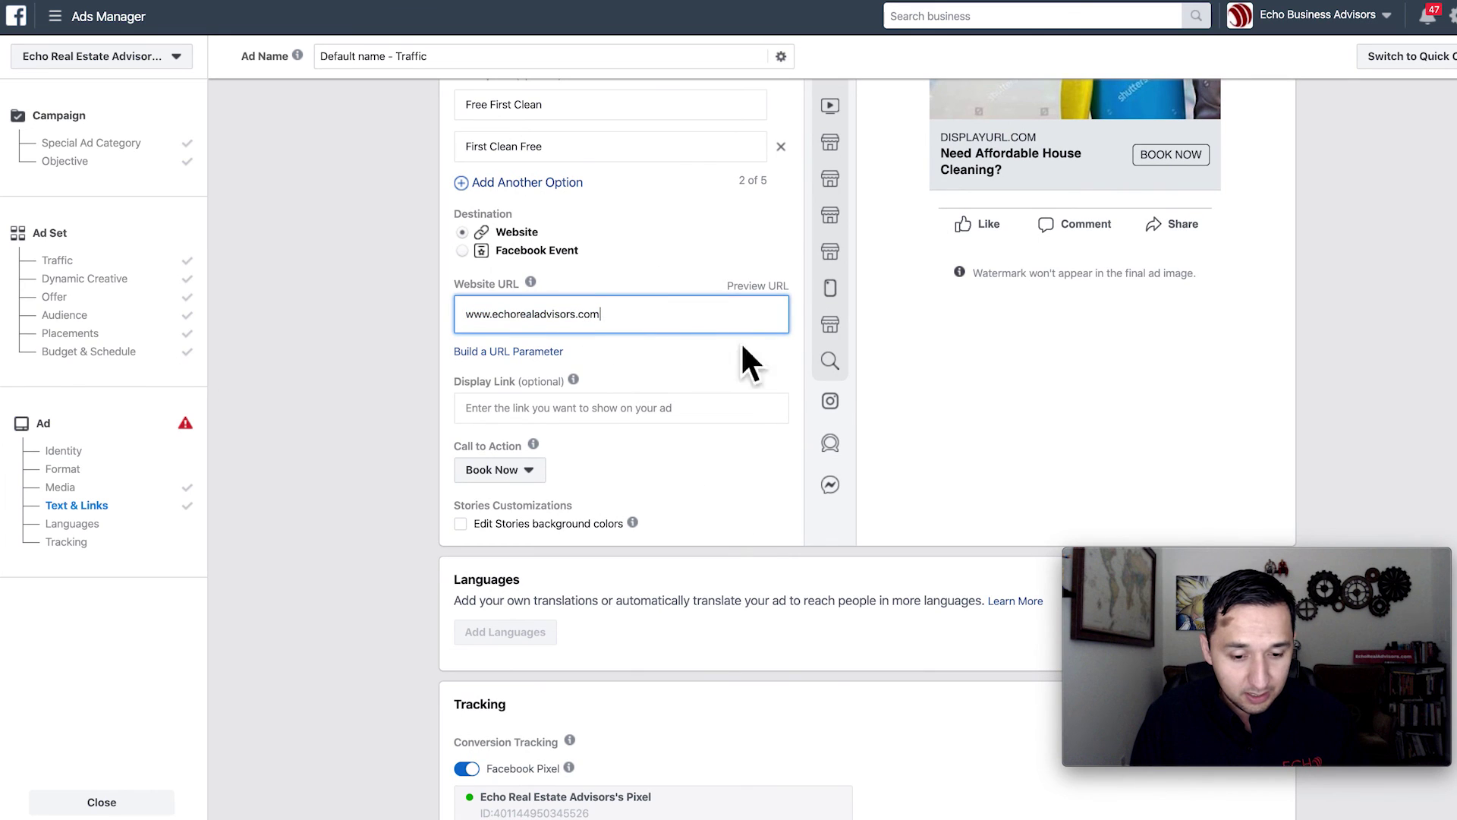
pyautogui.scroll(8, 853, 653)
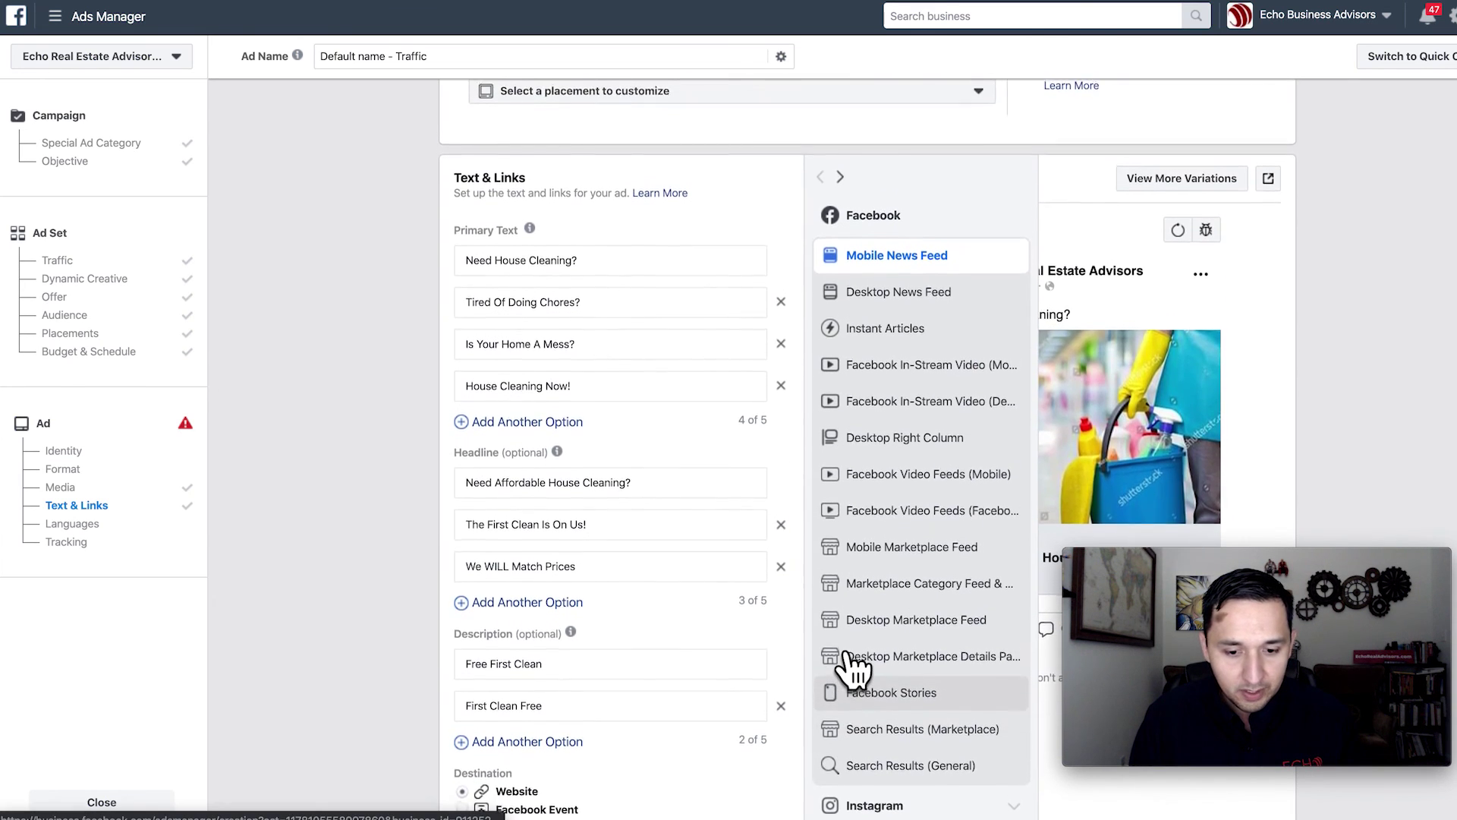
pyautogui.scroll(-13, 325, 481)
pyautogui.scroll(2, 645, 797)
pyautogui.scroll(-1, 1250, 814)
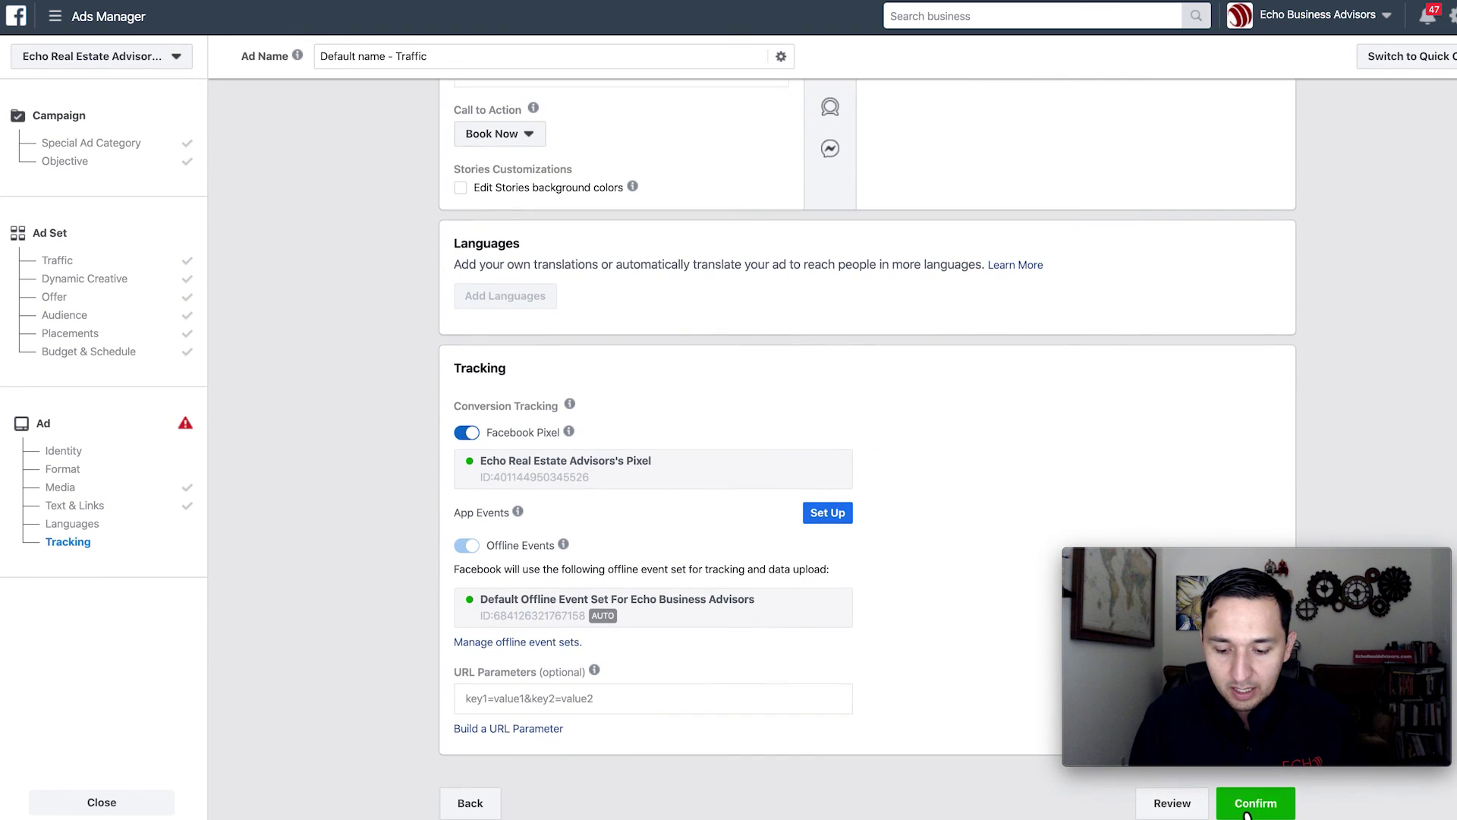